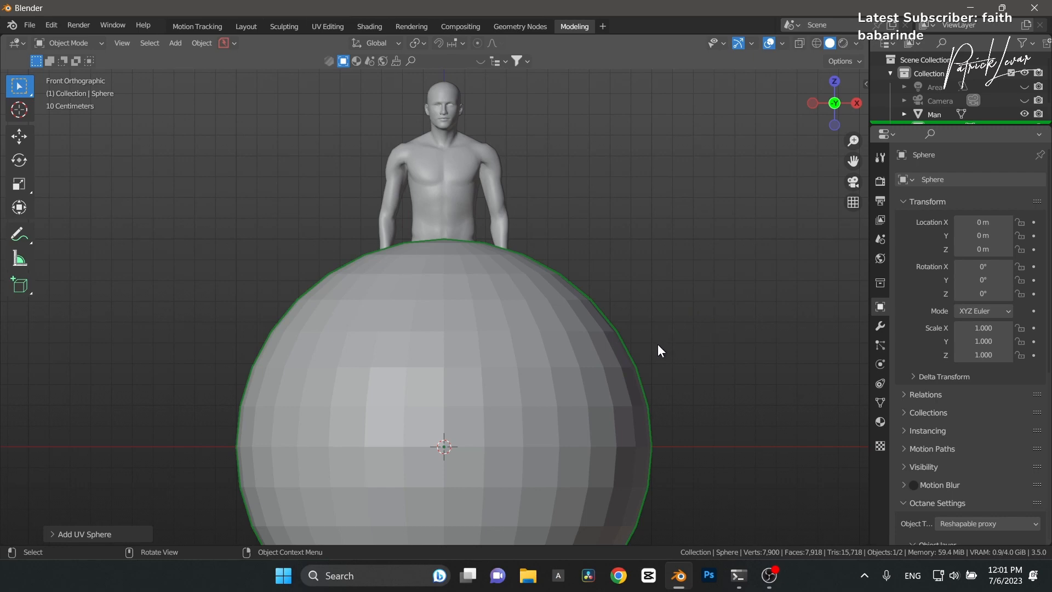
Step: Add a level 2 Subdivision Surface modifier to the UV sphere and shade it smooth
key("ctrl")
key("ctrl+2")
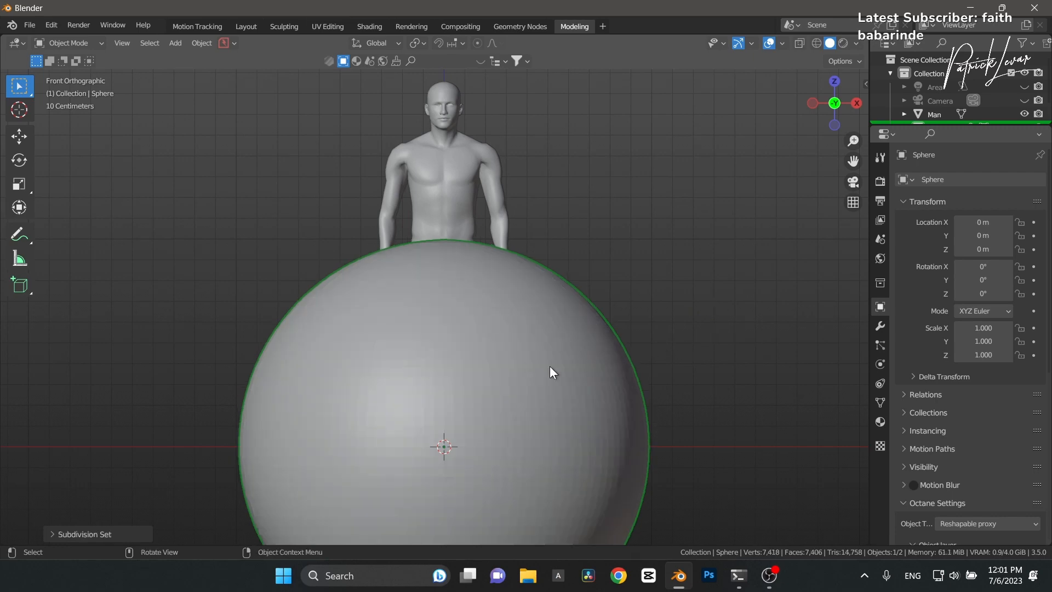
right_click(518, 373)
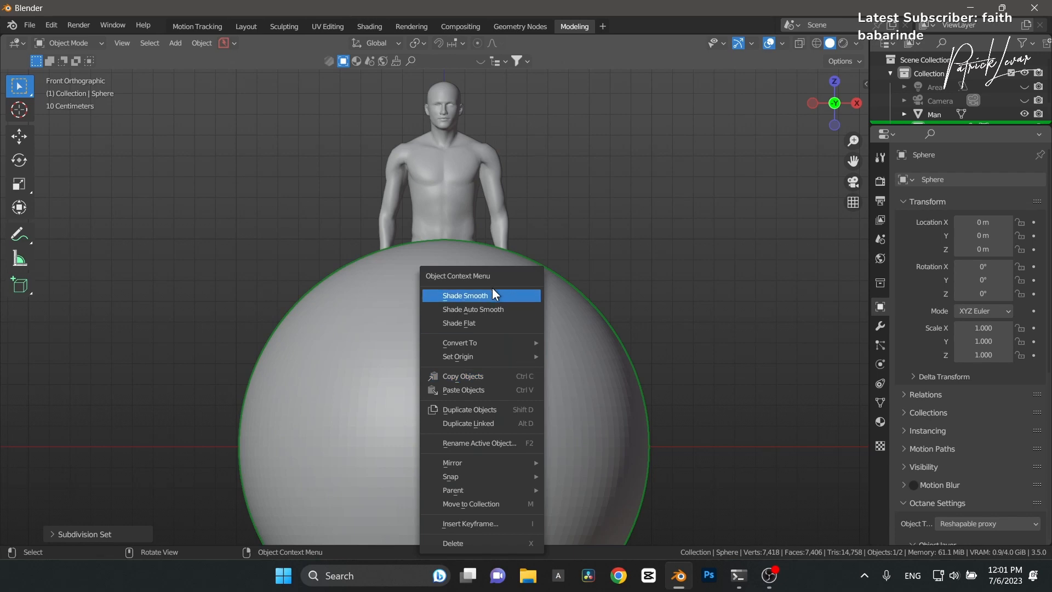
left_click(492, 291)
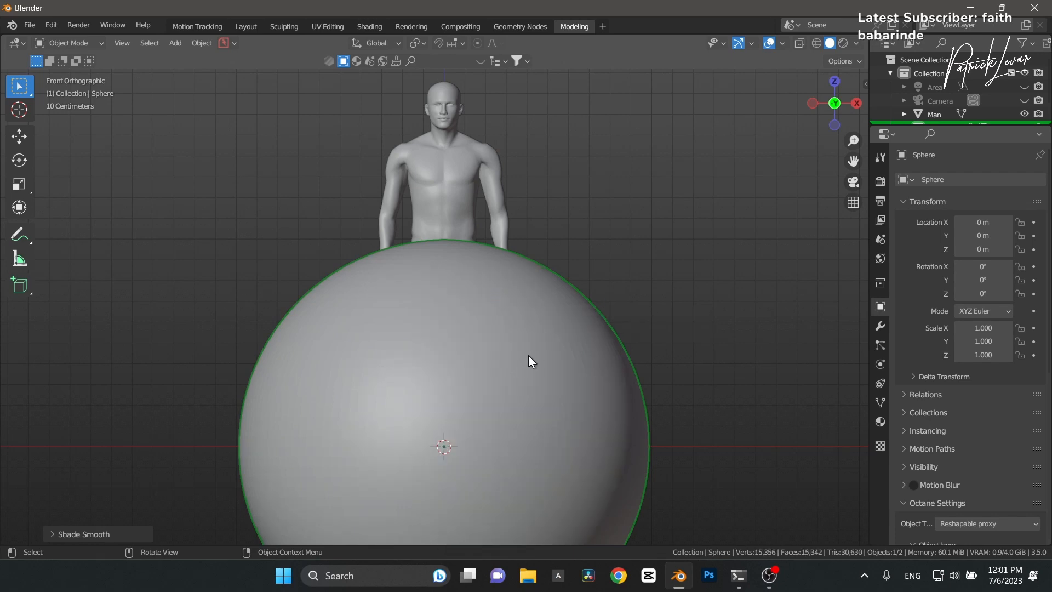
Step: Raise the sphere along the Z axis to about 1.64 m, level with the man's head
key("g")
key("z")
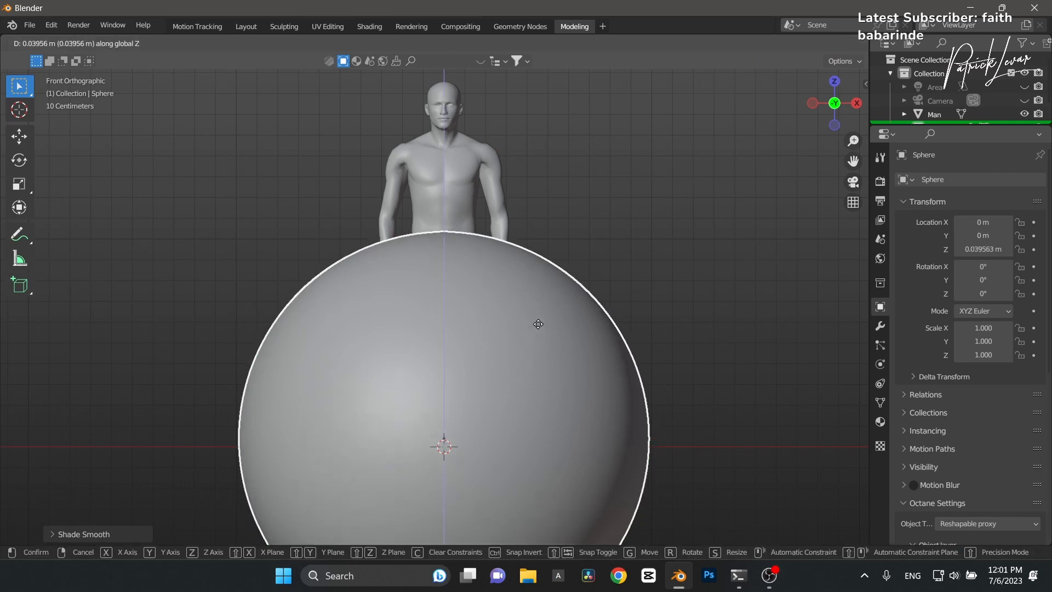
left_click(607, 310)
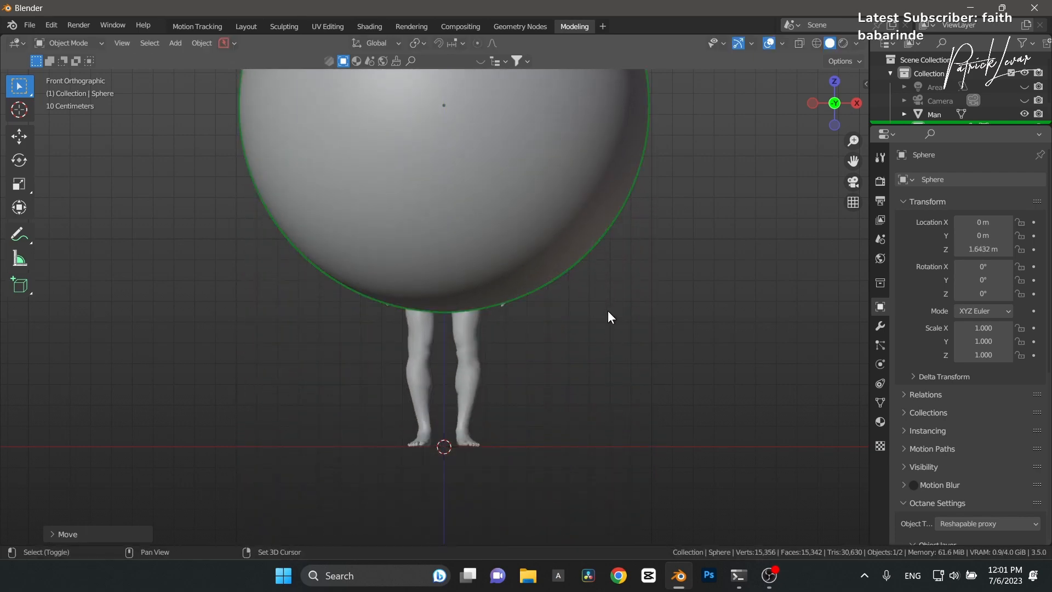
middle_click_drag(607, 310, 587, 488, "shift")
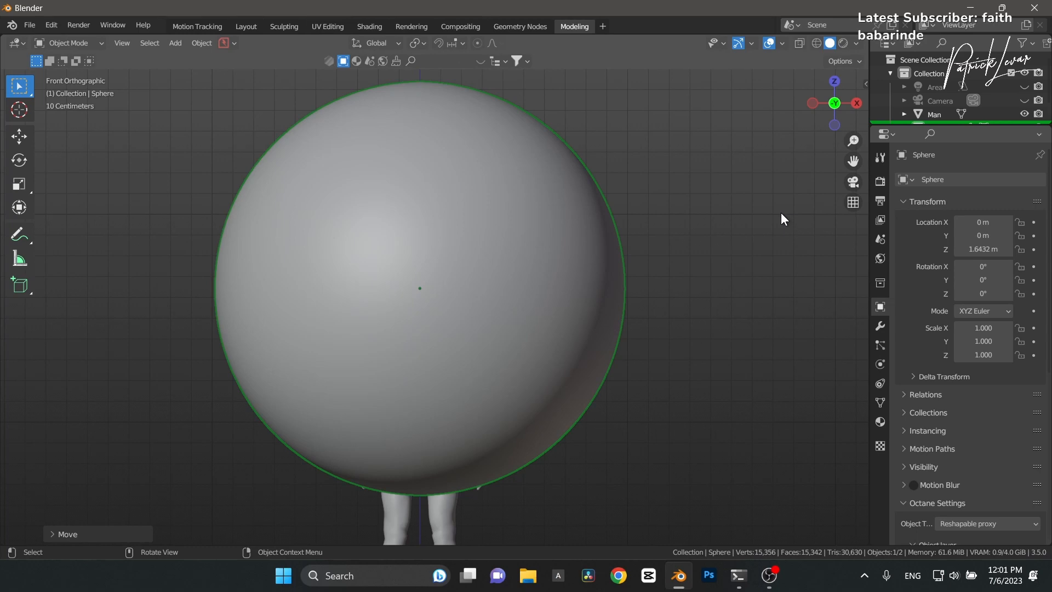
Step: Scale the sphere down uniformly to about 0.034, smaller than the man's head
key("ctrl+Tab")
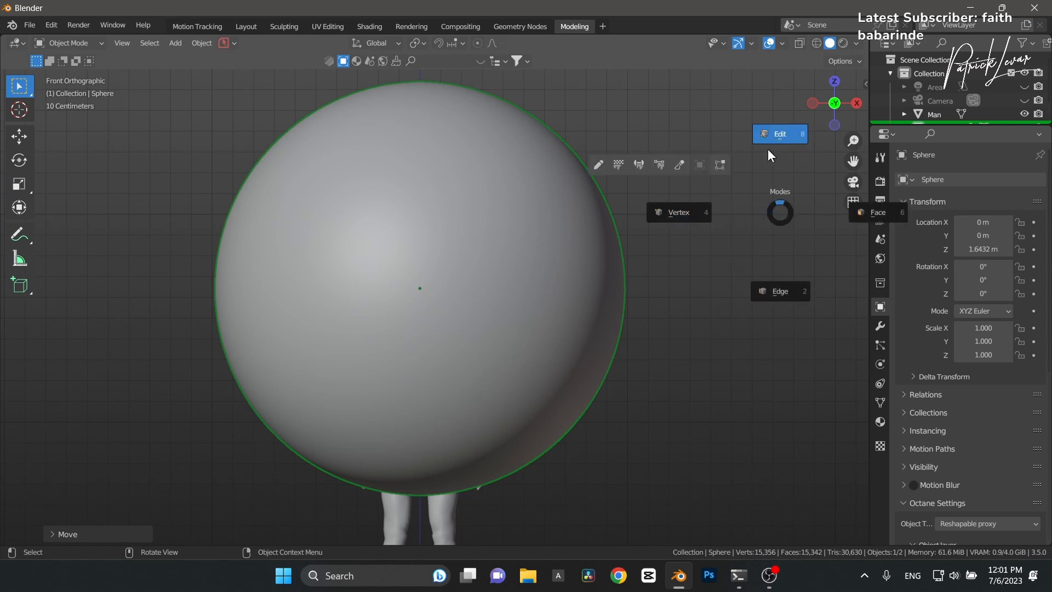
key("Escape")
key("s")
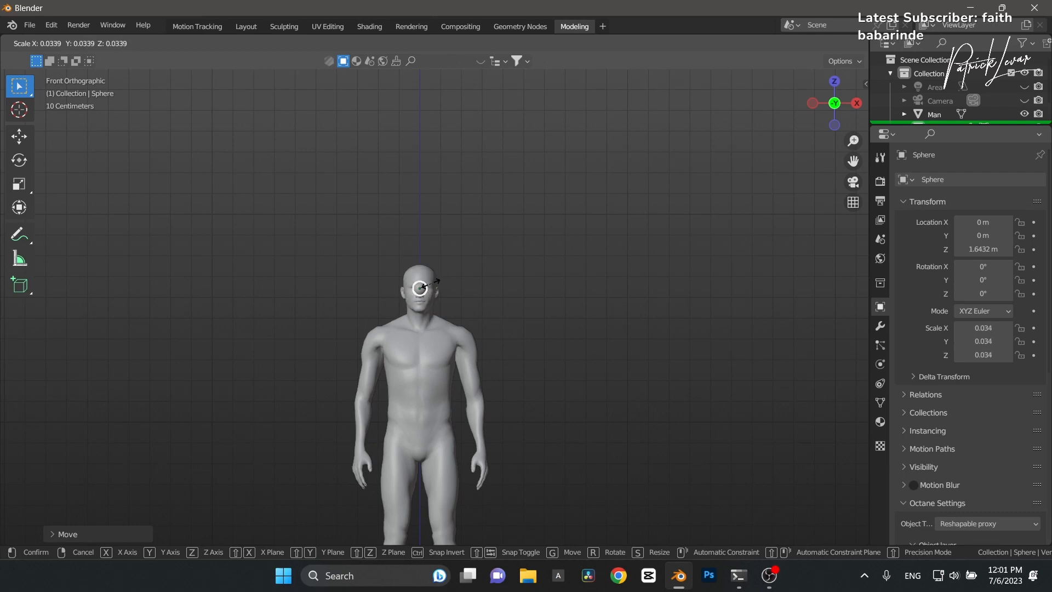
left_click(422, 286)
key("KP_Decimal")
scroll(758, 299, "down", 4)
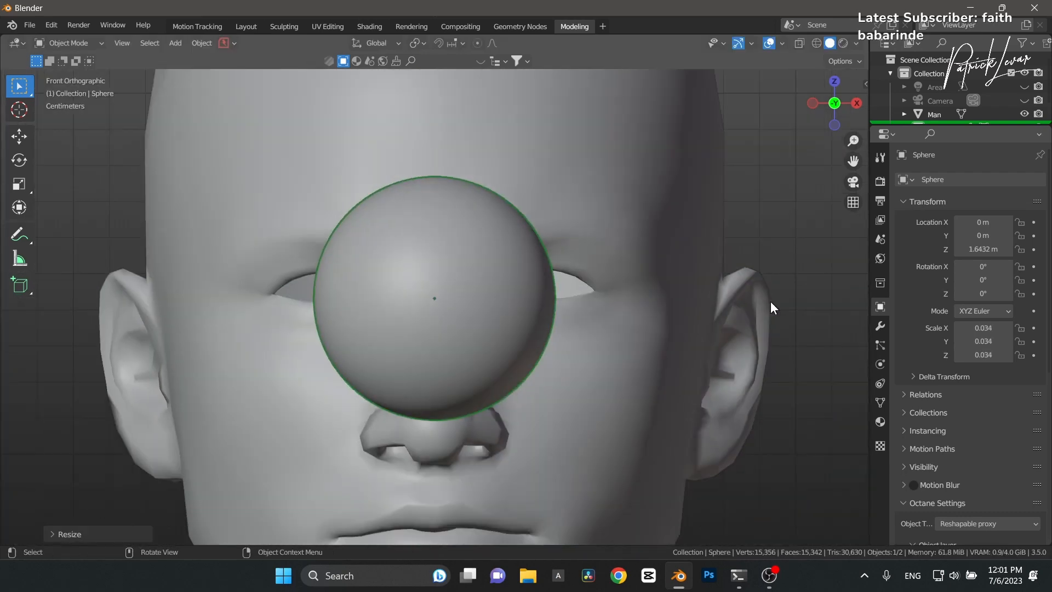
Step: Lower the sphere along Z to about 1.58 m at mouth height and scale it down to about 0.012
key("g")
key("z")
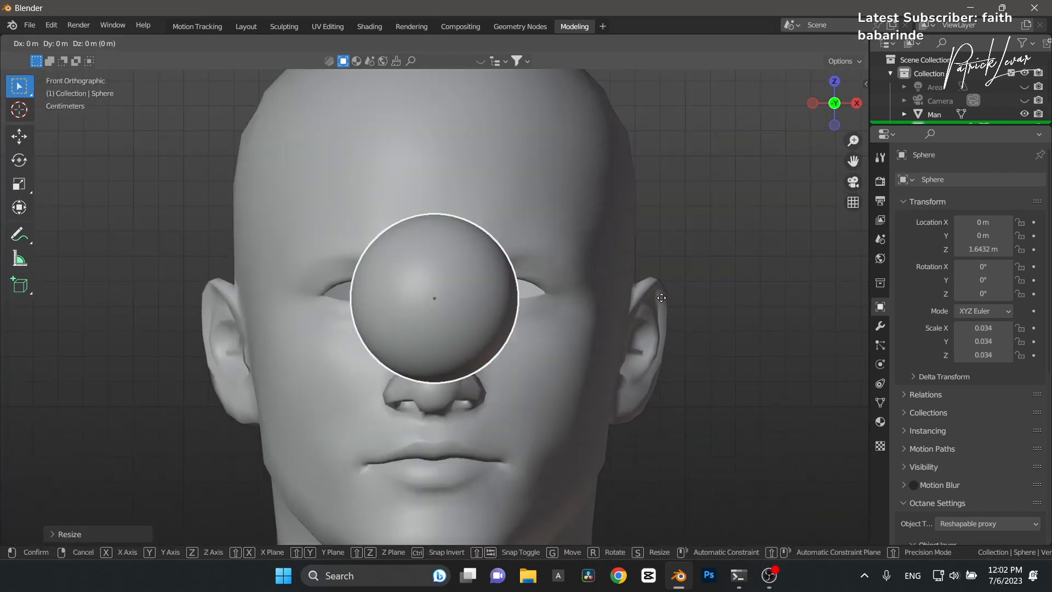
left_click(648, 456)
scroll(687, 337, "down", 5, "shift")
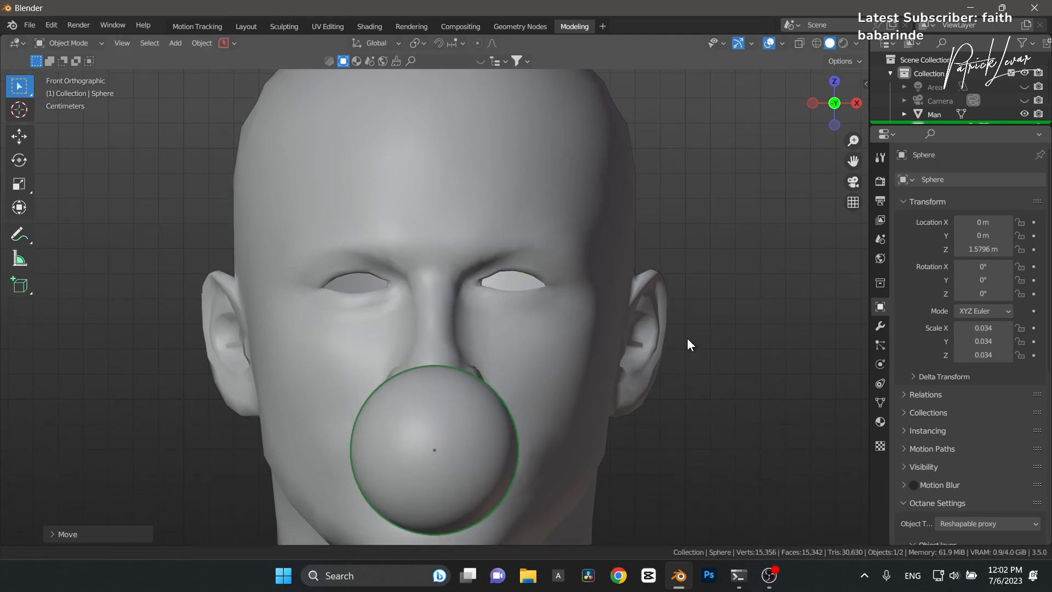
key("s")
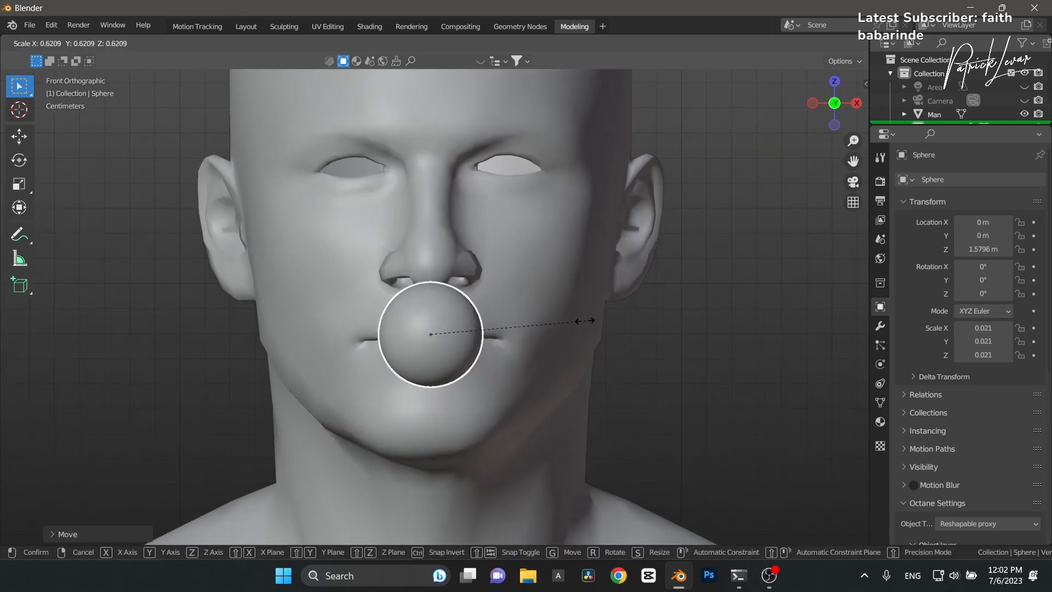
left_click(526, 324)
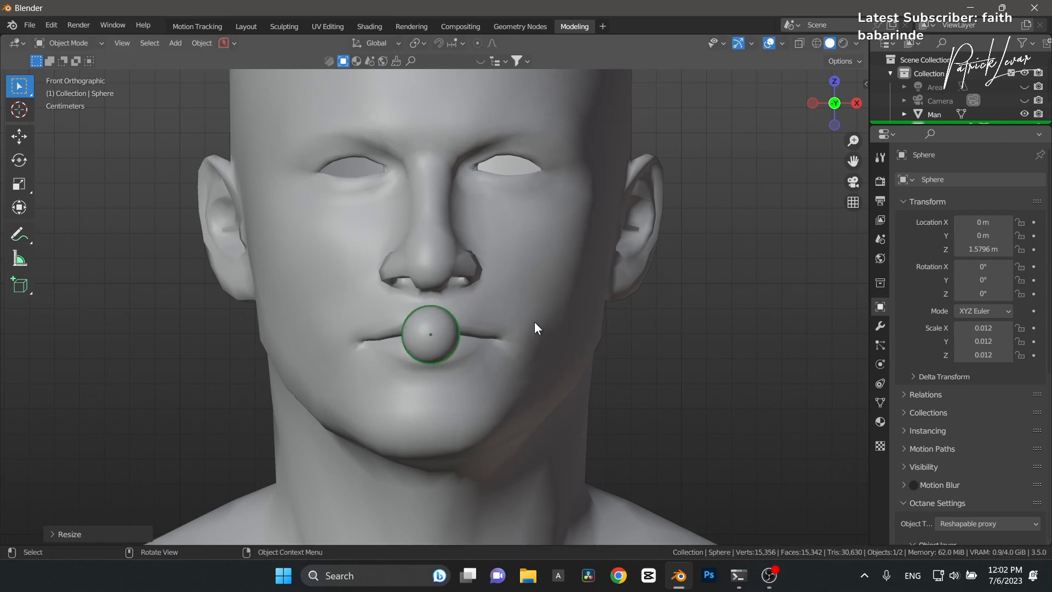
Step: Select the man reference model and hide it
middle_click_drag(534, 321, 558, 356)
scroll(573, 288, "down", 6)
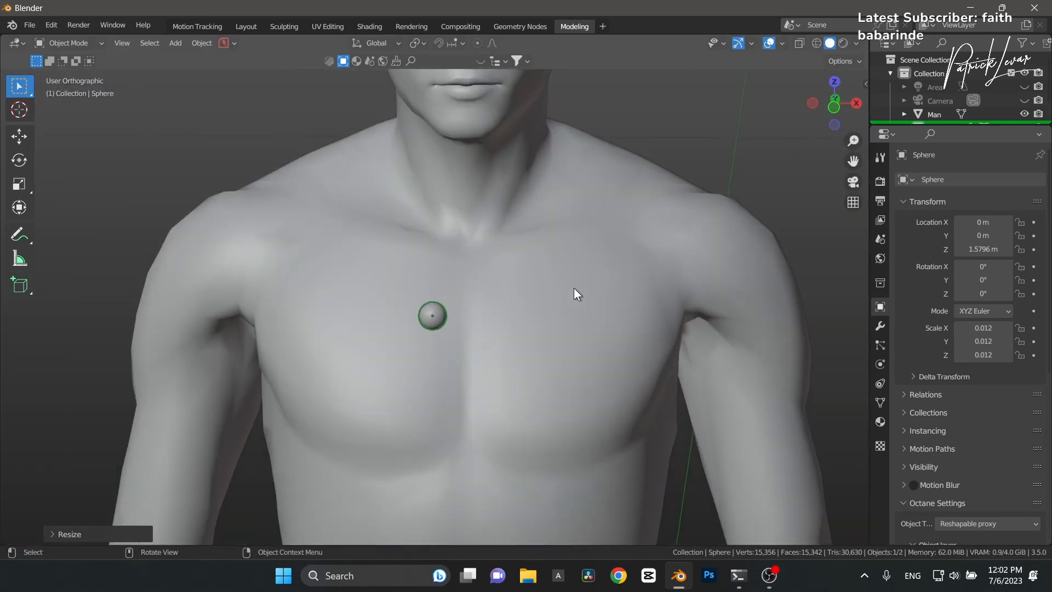
left_click(505, 156)
left_click(504, 156, "alt")
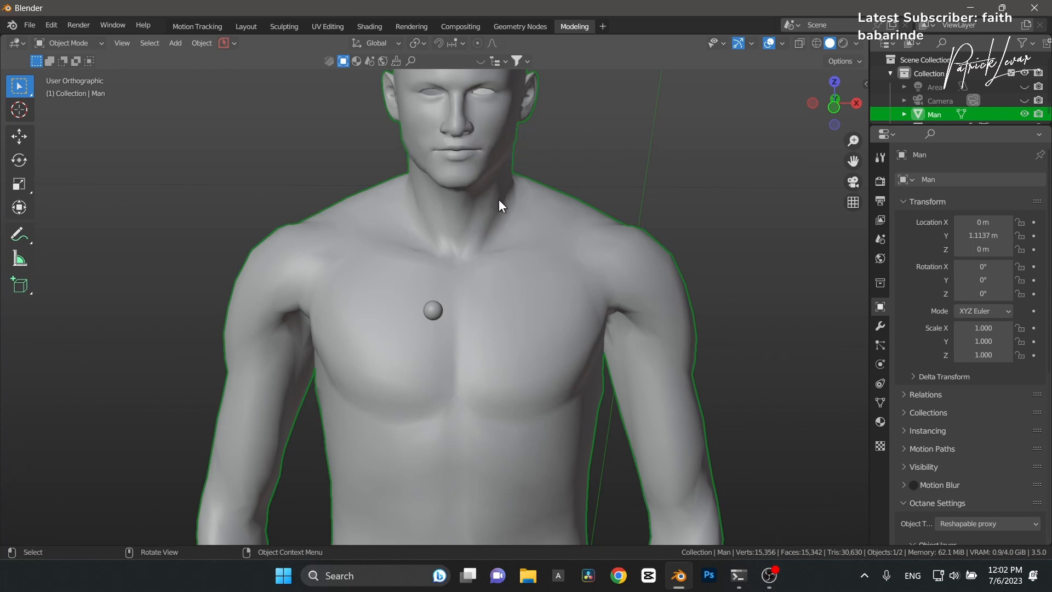
key("Delete")
Step: Select the small sphere and apply its scale
left_click(428, 308)
key("KP_Decimal")
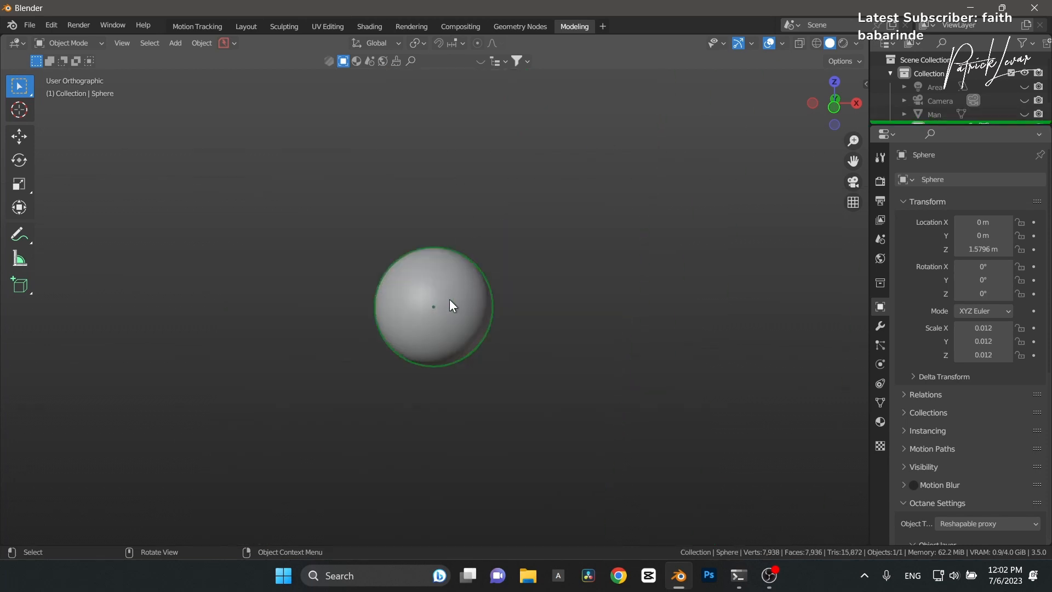
key("ctrl+a")
left_click(448, 297)
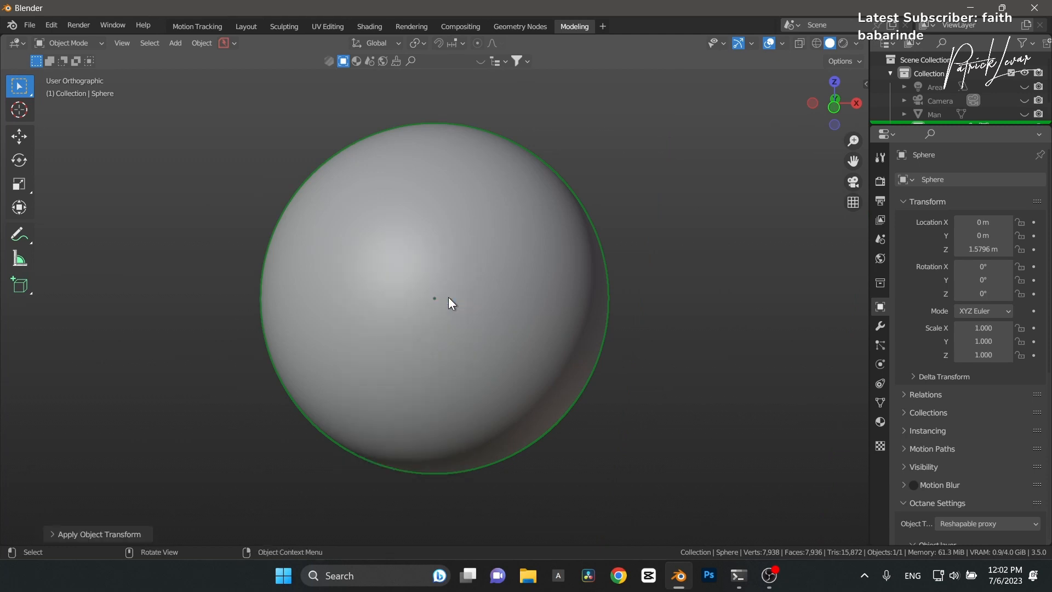
Step: Add a cylinder mesh with its vertex count set to 16
middle_click_drag(474, 304, 462, 301)
key("shift+a")
mouse_move(451, 261)
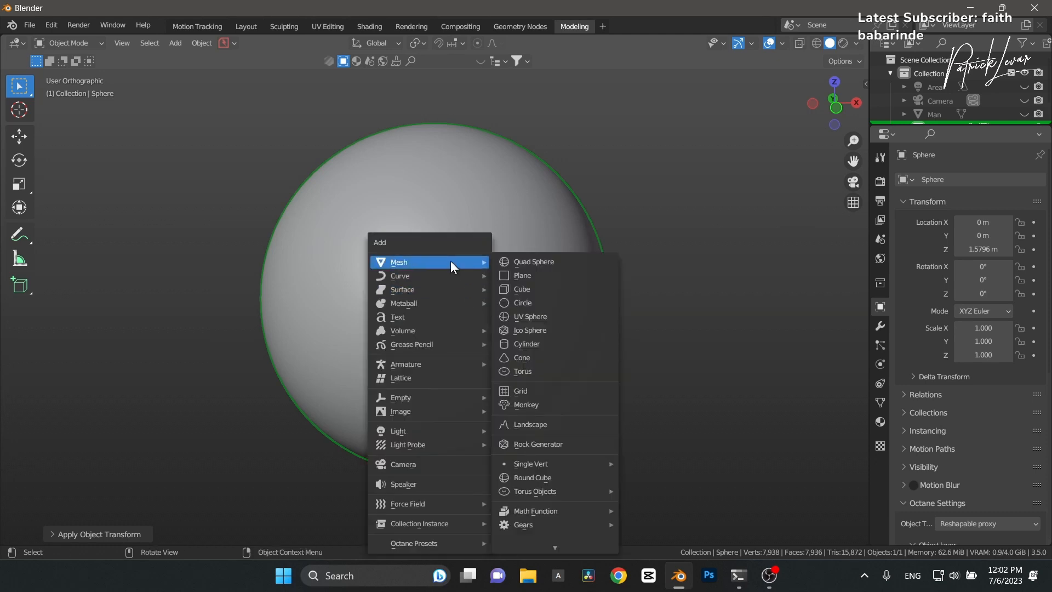
left_click(565, 345)
left_click(98, 533)
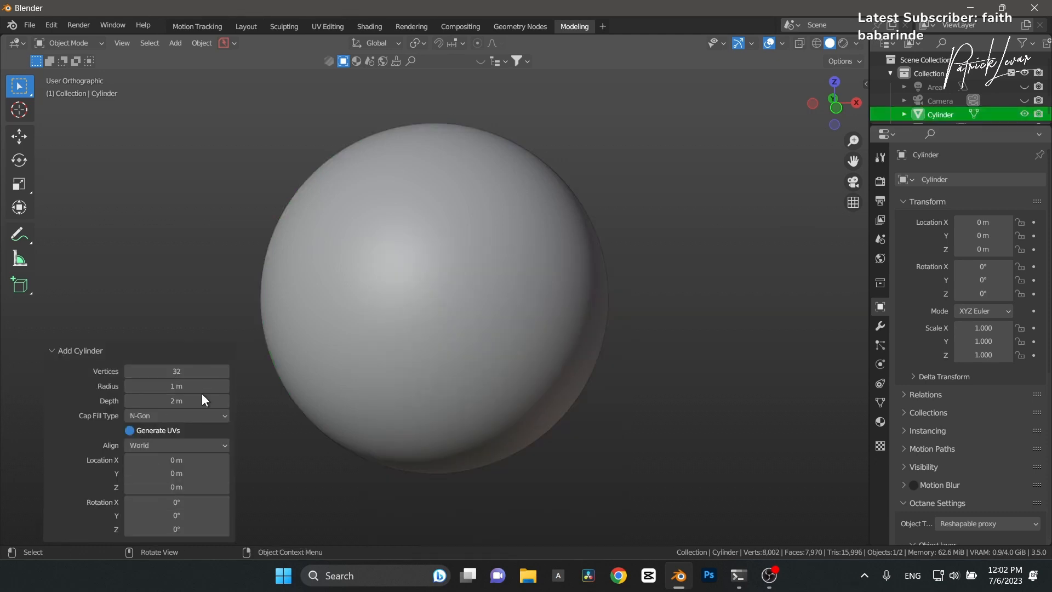
left_click(222, 371)
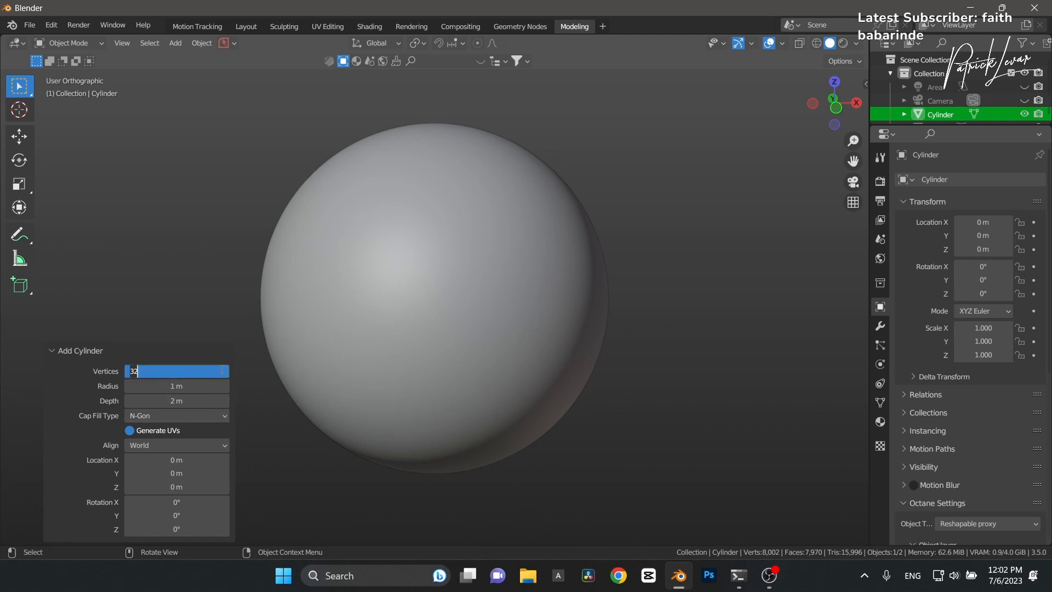
type("16")
key("Return")
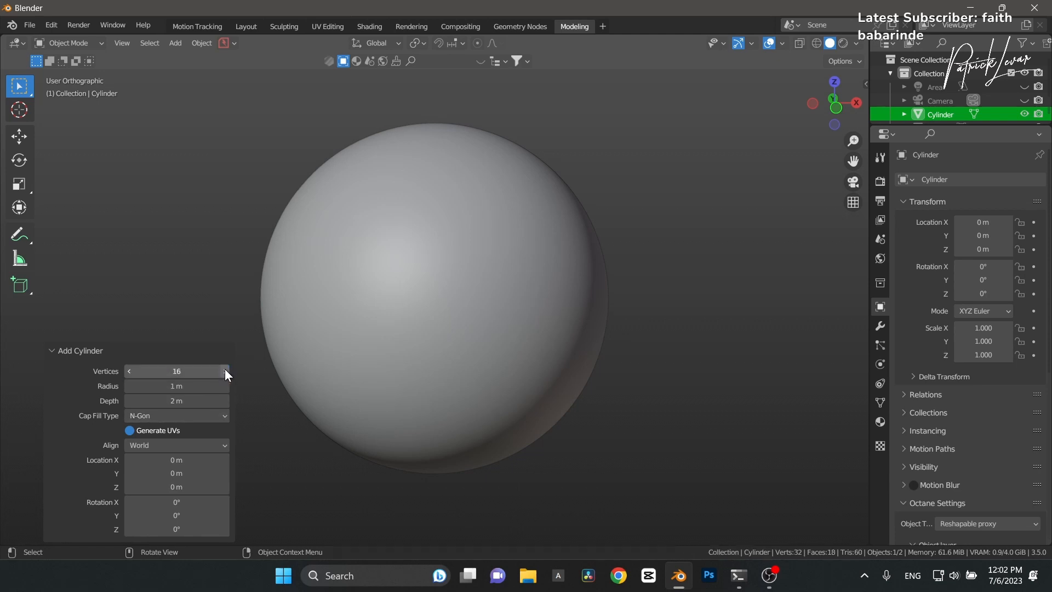
Step: Set both the new cylinder's radius and its depth to 0.001 m
left_click(192, 384)
type("0.001")
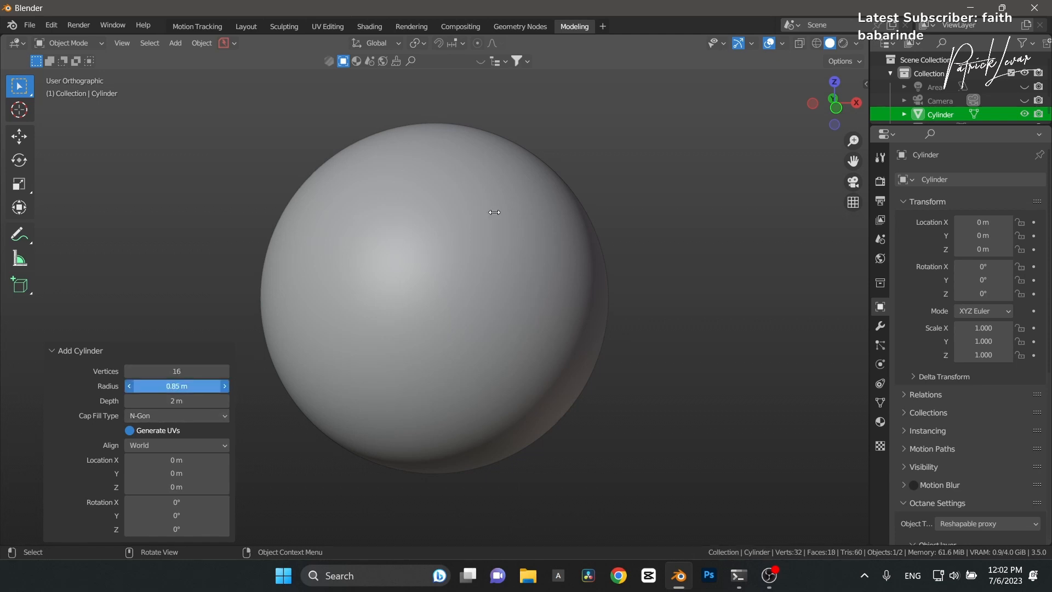
key("Return")
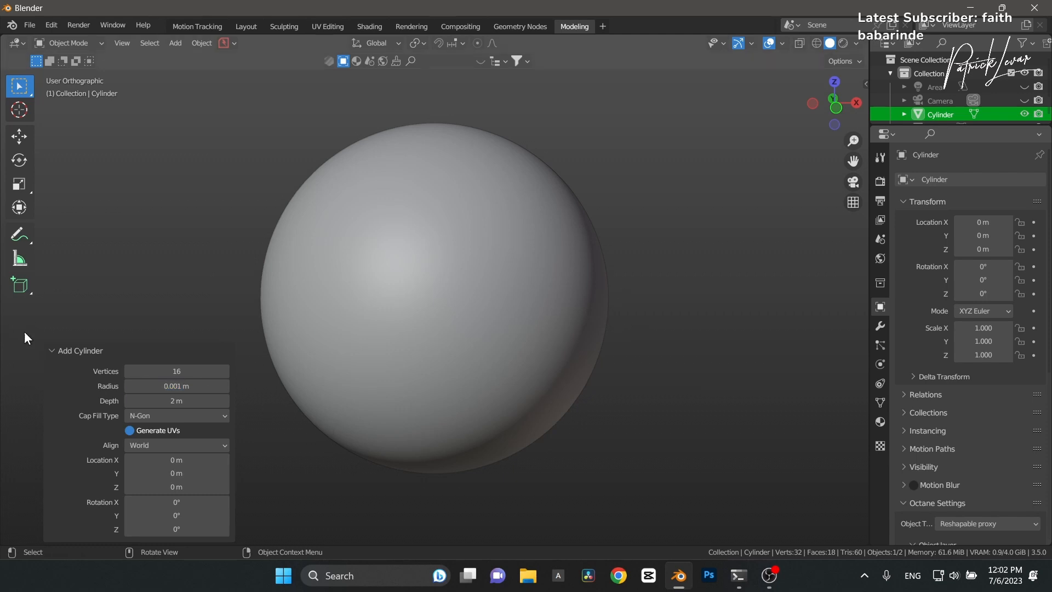
left_click(181, 400)
type("0.001")
key("Return")
scroll(301, 400, "down", 1)
Step: Increase the new cylinder's radius to about 0.098 m and its depth to about 0.353 m
left_click(176, 386)
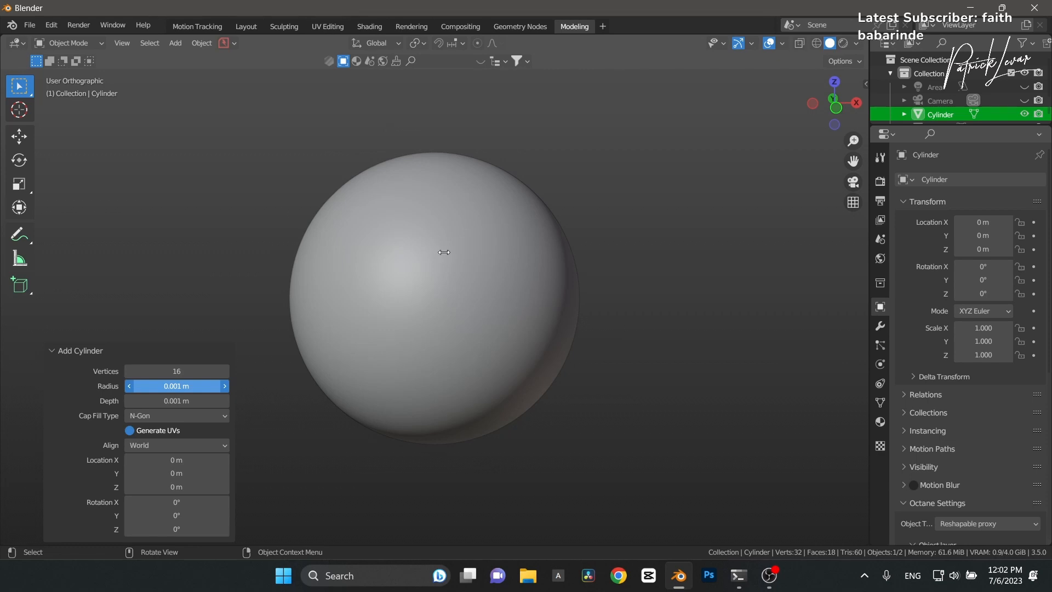
left_click_drag(458, 253, 526, 261)
left_click_drag(165, 400, 645, 293)
left_click_drag(644, 293, 634, 293)
scroll(485, 373, "down", 6)
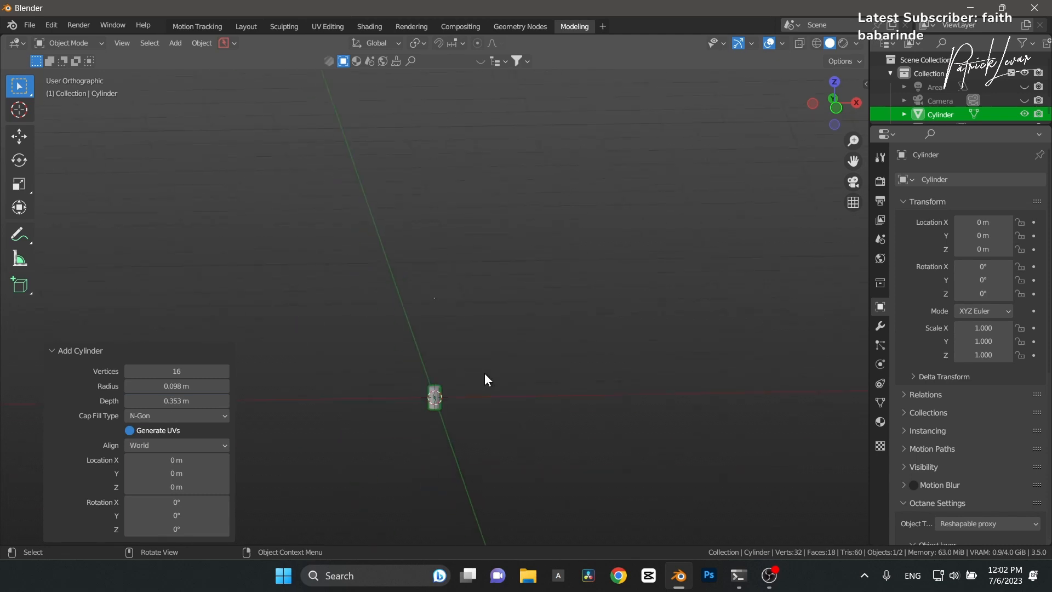
scroll(484, 372, "up", 3)
key("KP_Decimal")
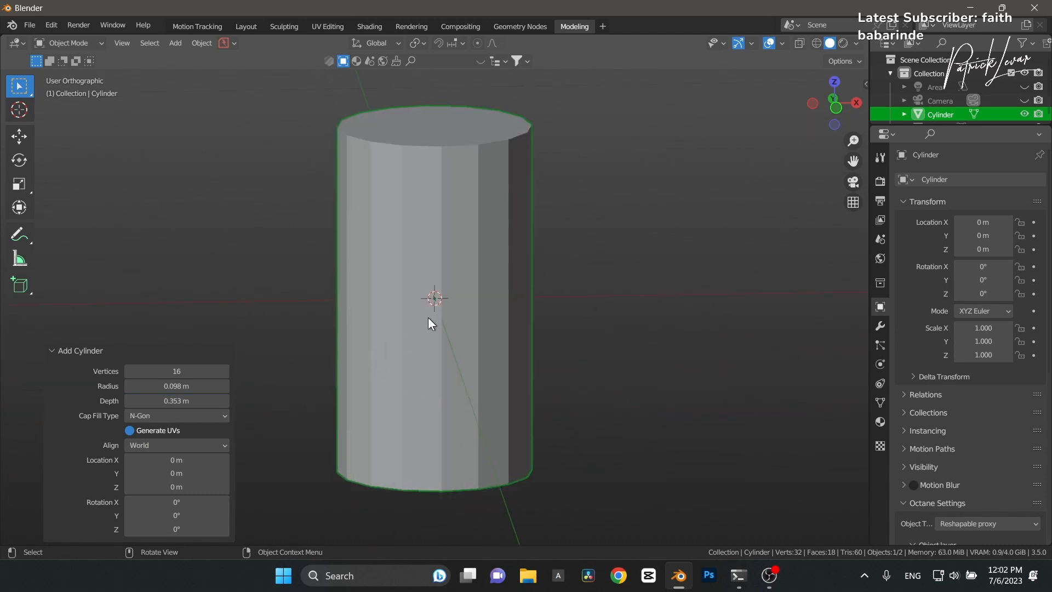
Step: Select the small sphere and snap the 3D cursor to it
scroll(431, 252, "down", 10)
left_click(434, 126)
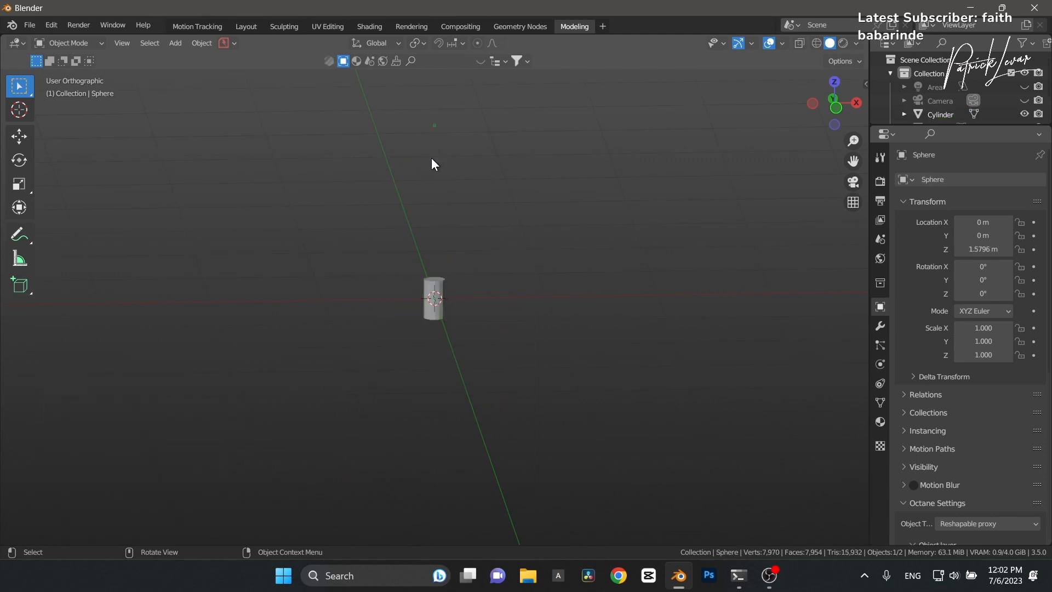
key("KP_Decimal")
key("shift+s")
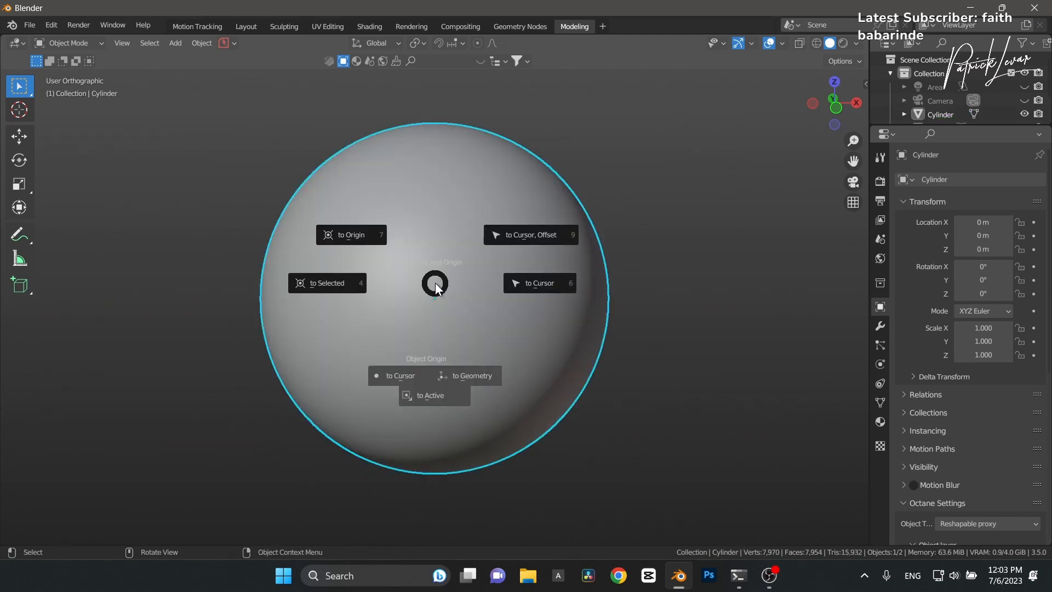
left_click(329, 280)
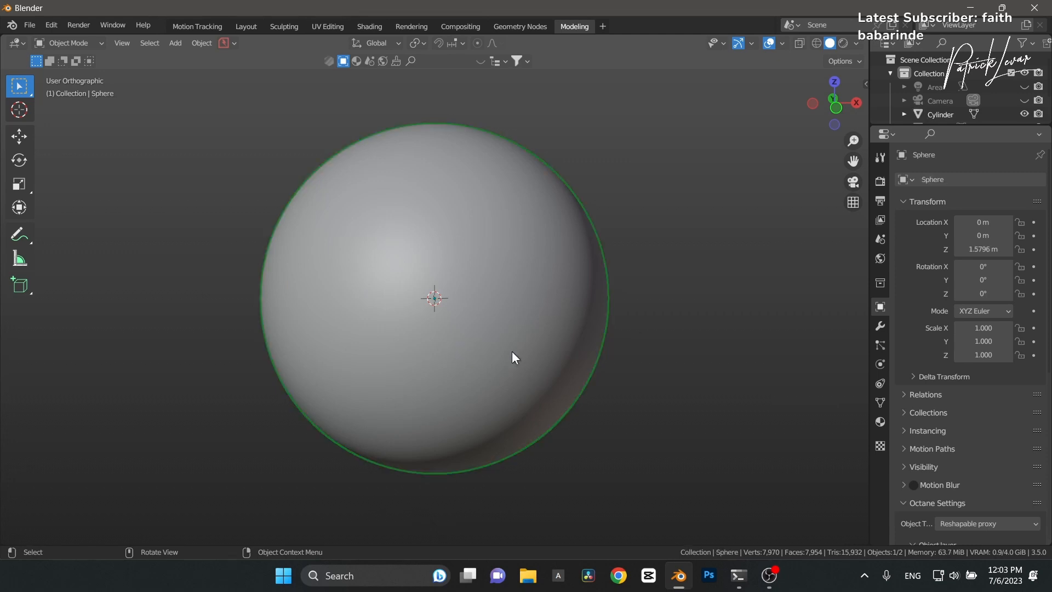
Step: Select the cylinder and snap it to the 3D cursor at the sphere's centre
left_click(940, 115)
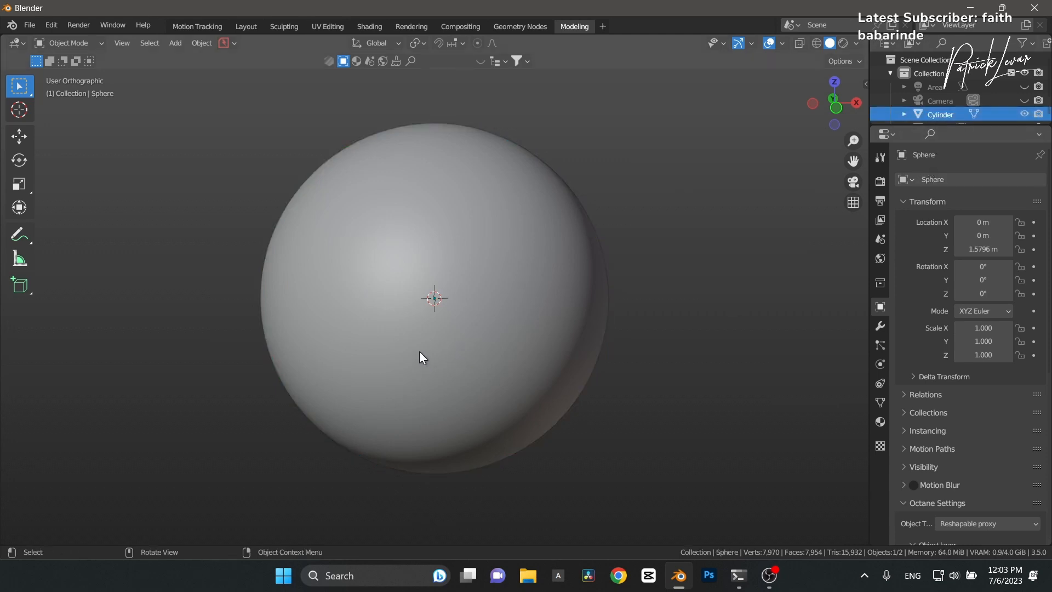
key("shift+s")
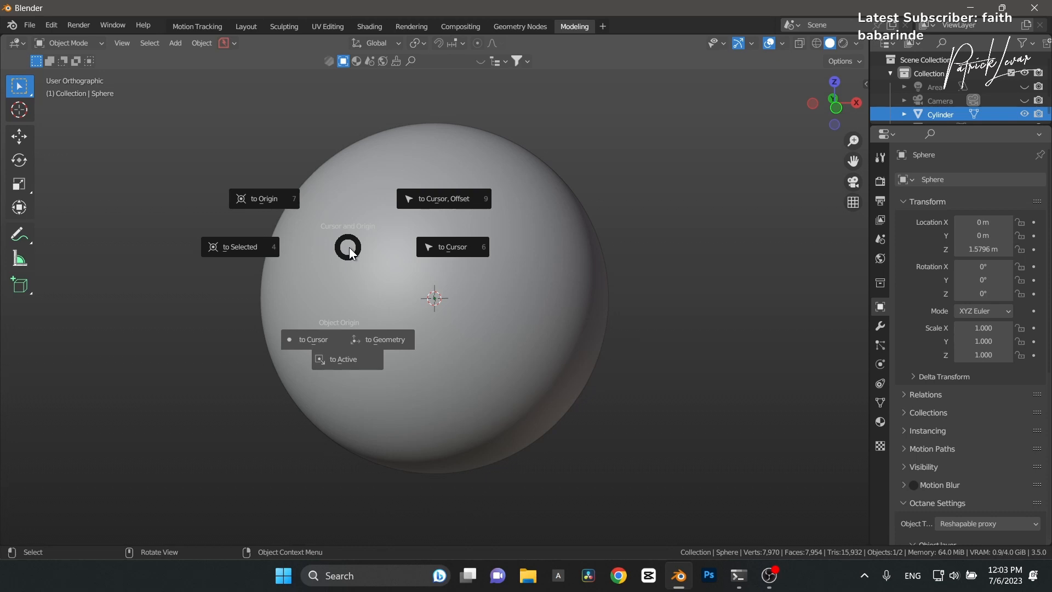
left_click(440, 245)
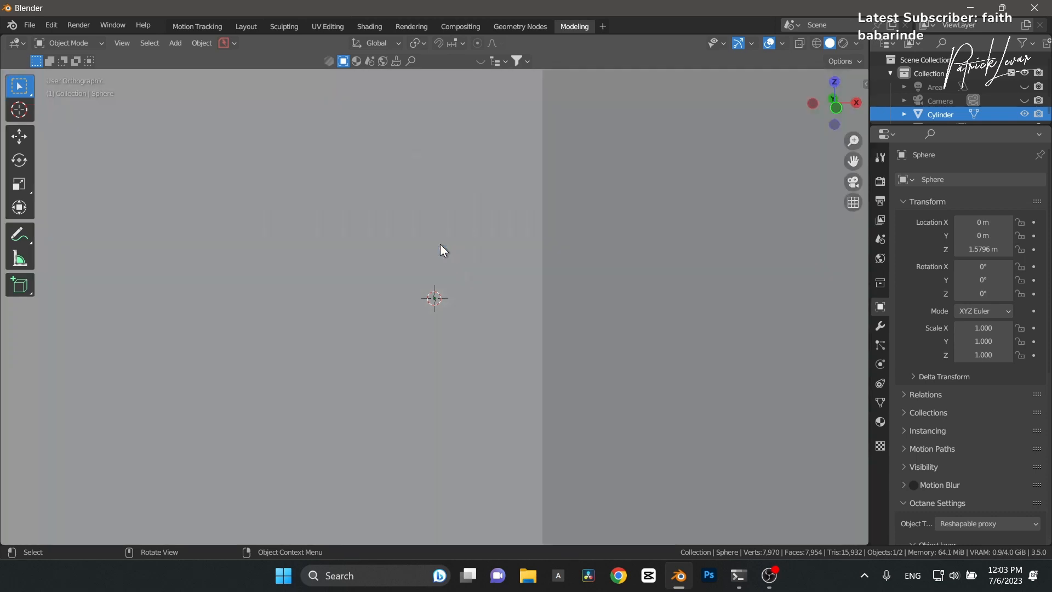
scroll(444, 256, "down", 5)
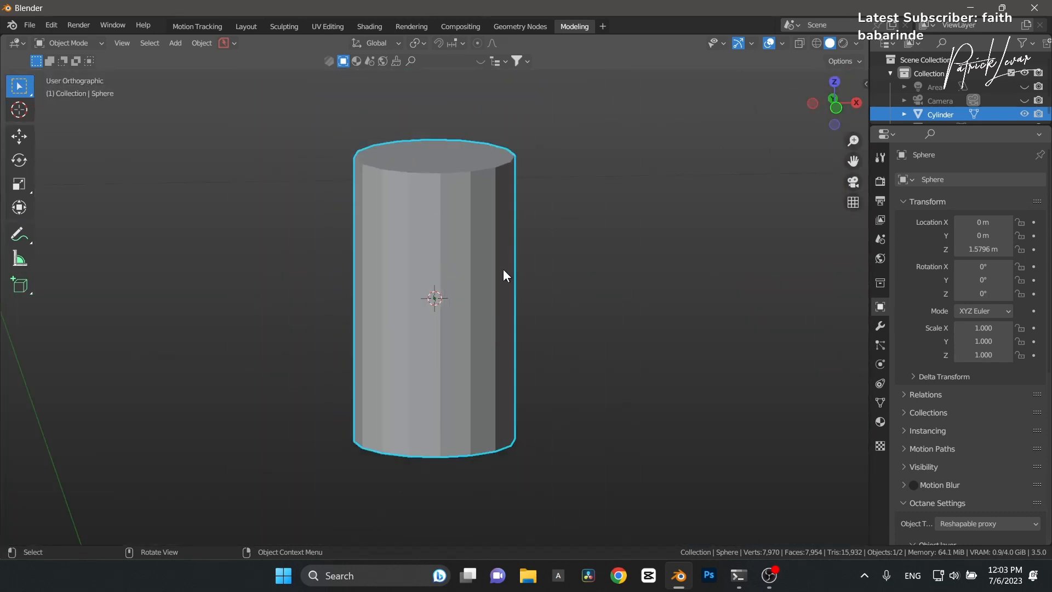
Step: Scale the cylinder down uniformly in front view to about 0.011 of its original size
left_click(470, 278)
key("KP_1")
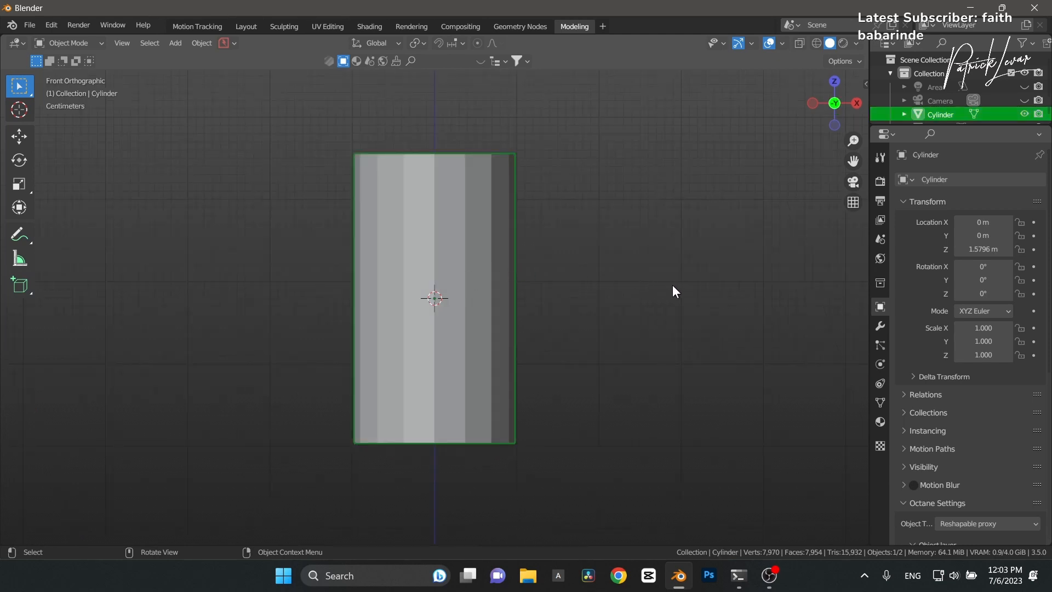
key("s")
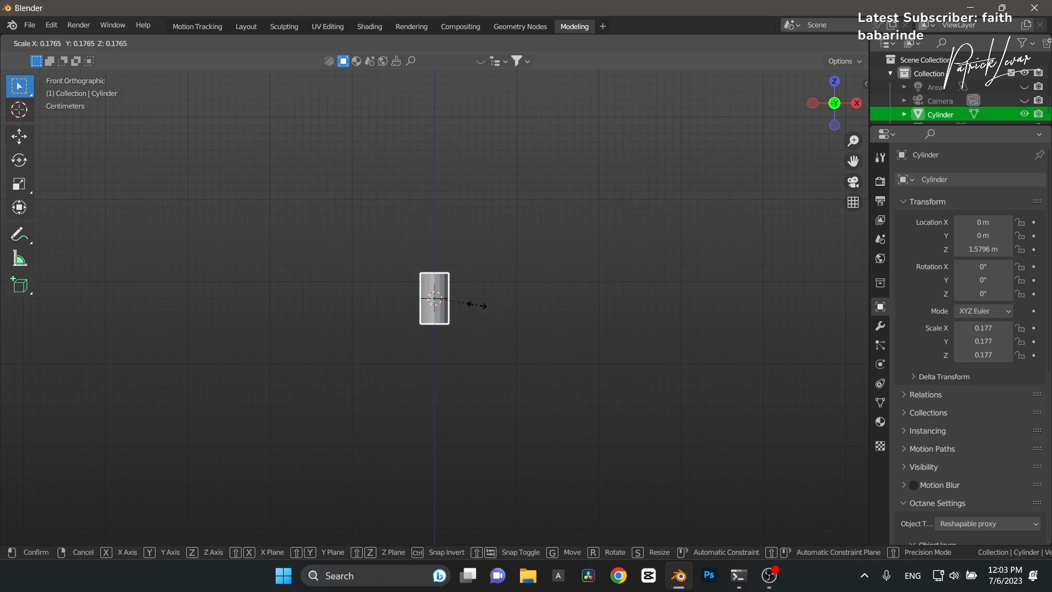
left_click(454, 296)
key("KP_Decimal")
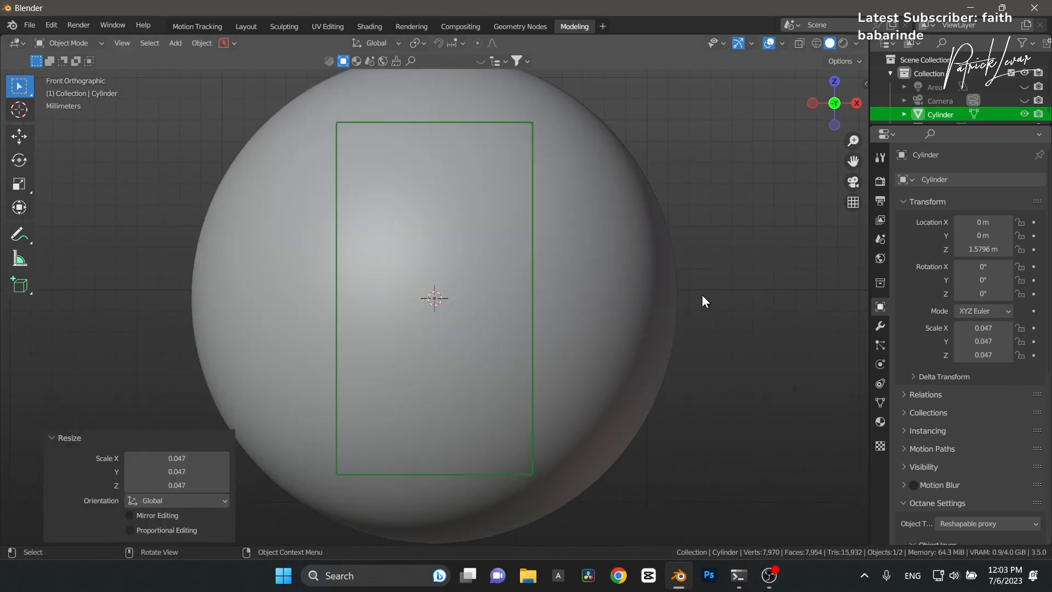
key("s")
left_click(510, 304)
scroll(509, 304, "down", 4)
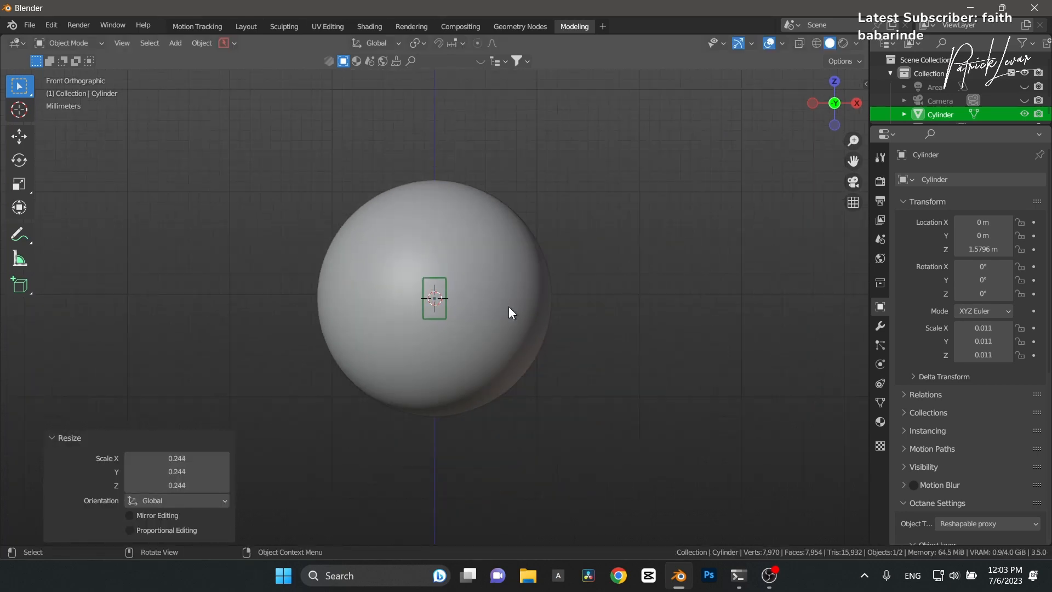
Step: Move the cylinder down about 0.0113 m along Z and stretch it vertically by a factor of about 8.6
key("g")
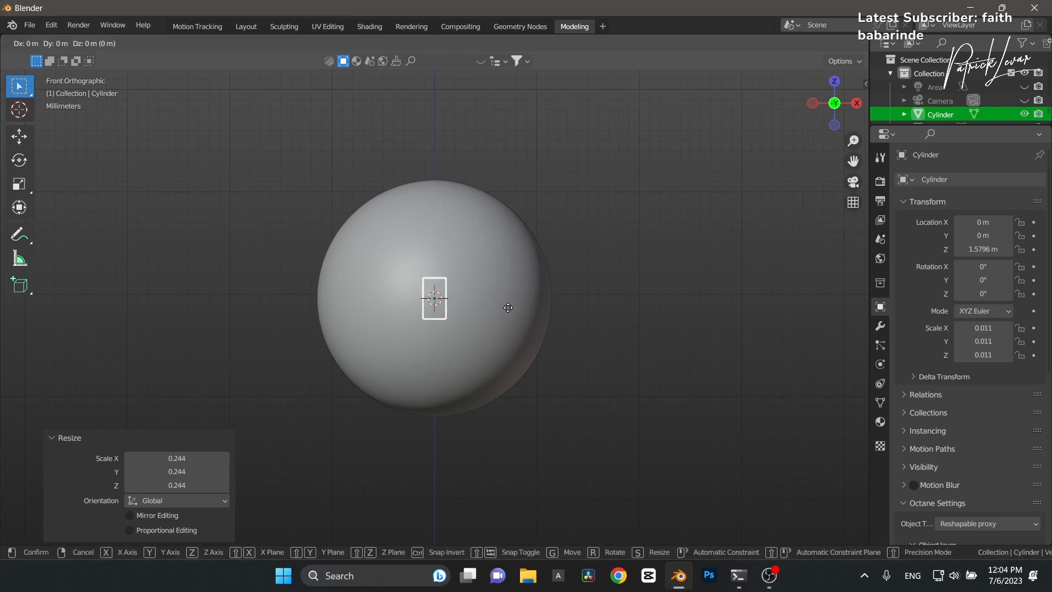
key("z")
left_click(519, 425)
key("s")
key("z")
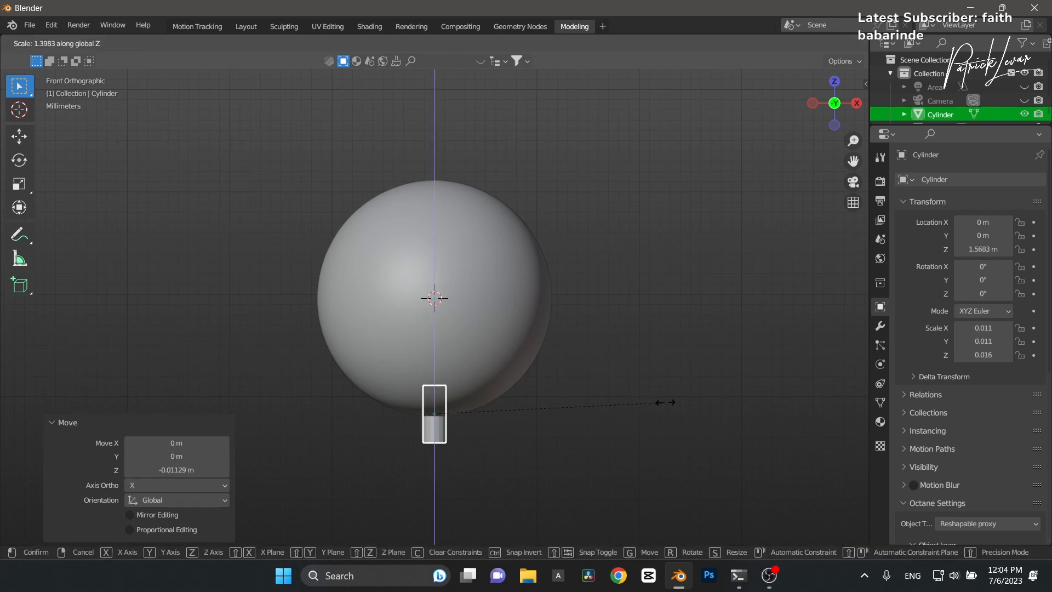
left_click(114, 357)
Step: Lower the stretched cylinder about 0.0084 m along Z so only its upper end stays inside the sphere
scroll(439, 385, "down", 3)
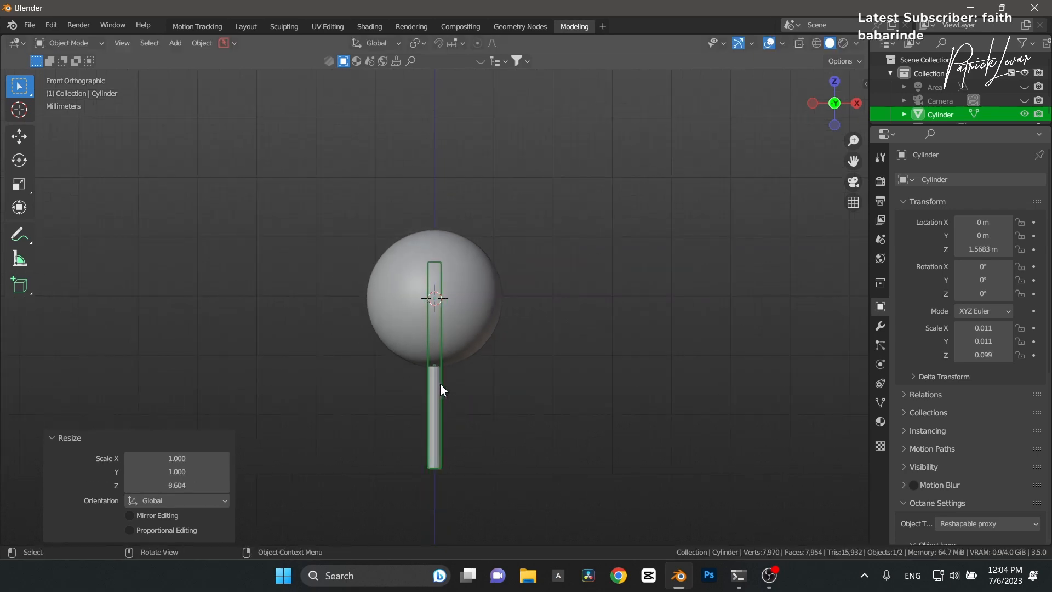
key("g")
key("z")
left_click(491, 389)
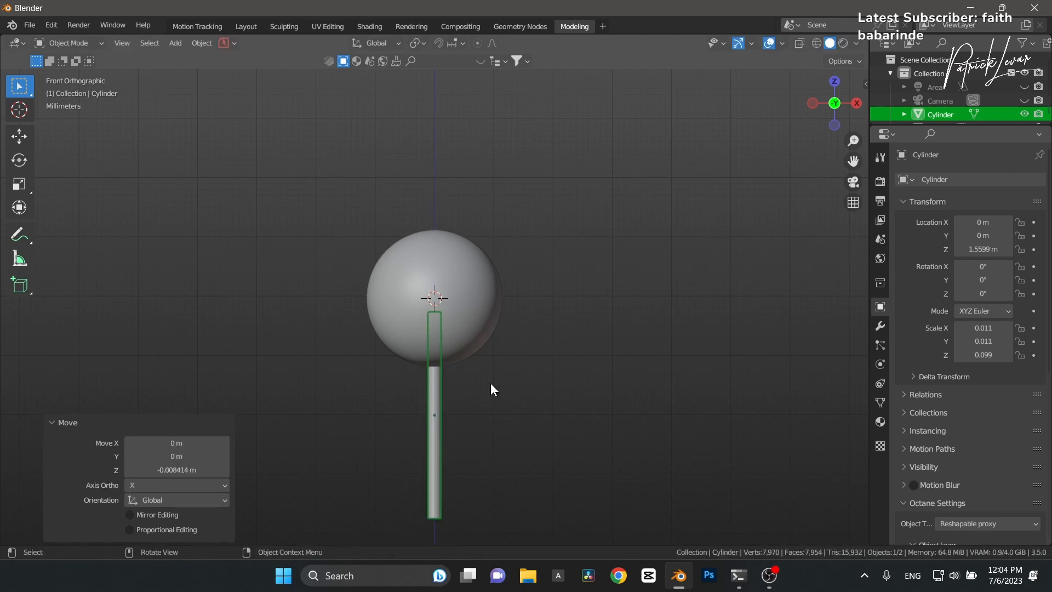
Step: Apply smooth shading to the cylinder that forms the stick, then deselect it
middle_click_drag(491, 384, 445, 384)
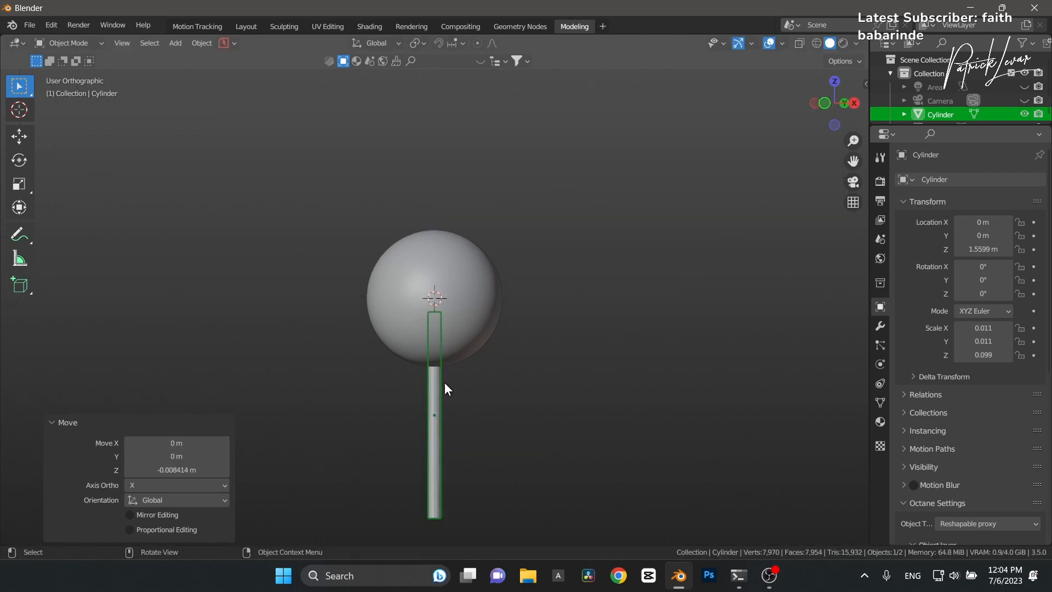
left_click(424, 490)
right_click(428, 489)
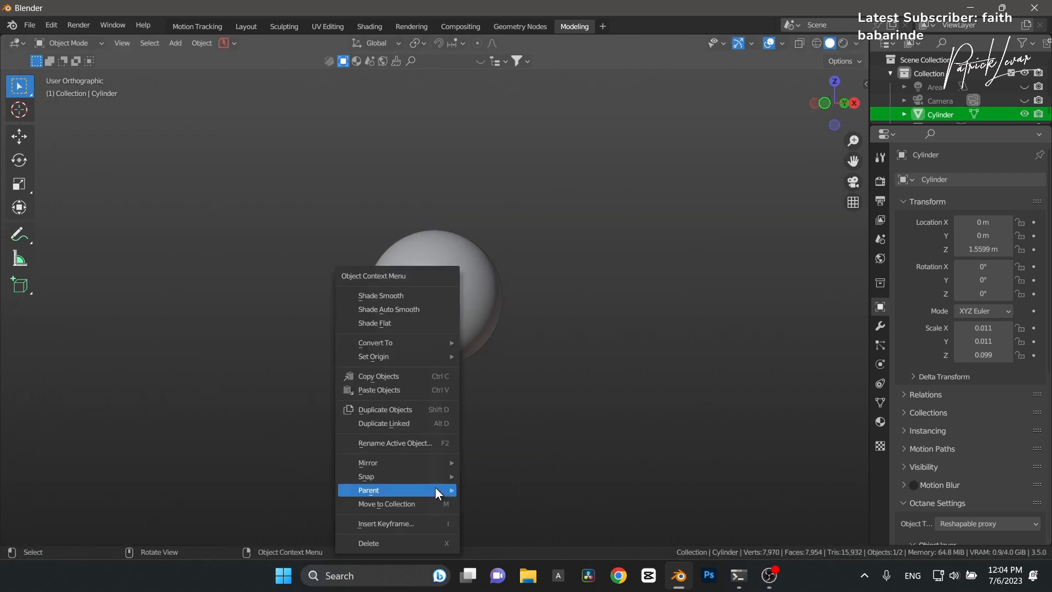
left_click(387, 296)
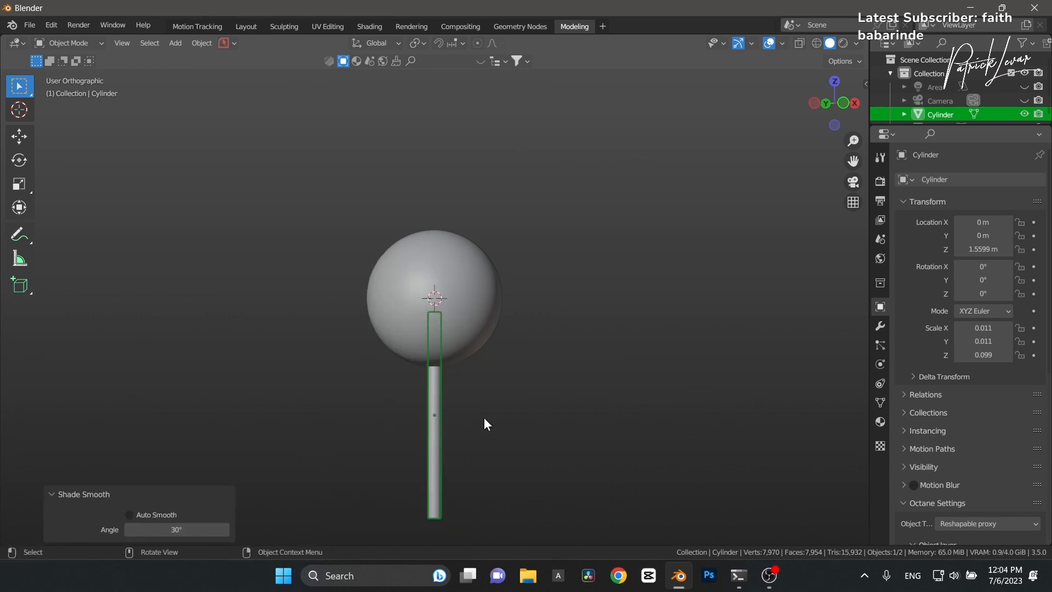
left_click(556, 419)
Step: Shorten the stick along Z by a factor of about 0.904 and lower it about 0.0016 m
left_click(440, 453)
key("s")
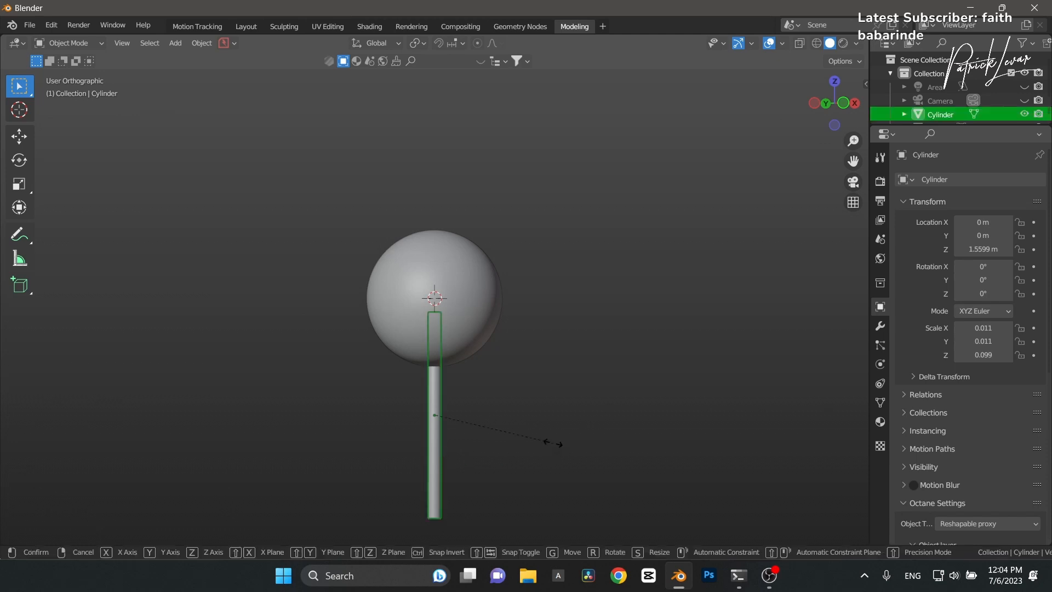
key("z")
left_click(540, 442)
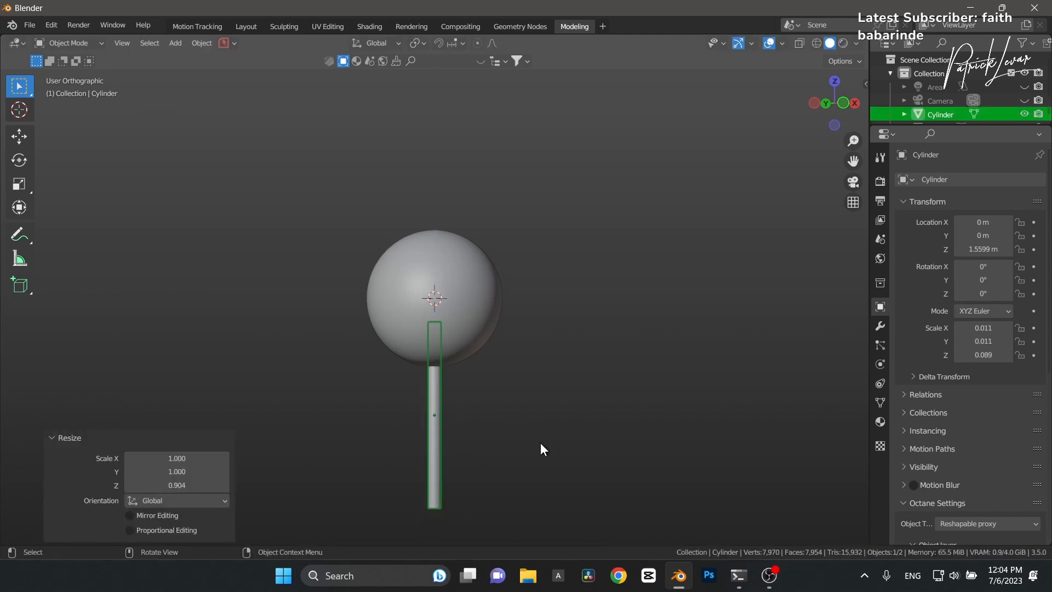
key("g")
key("z")
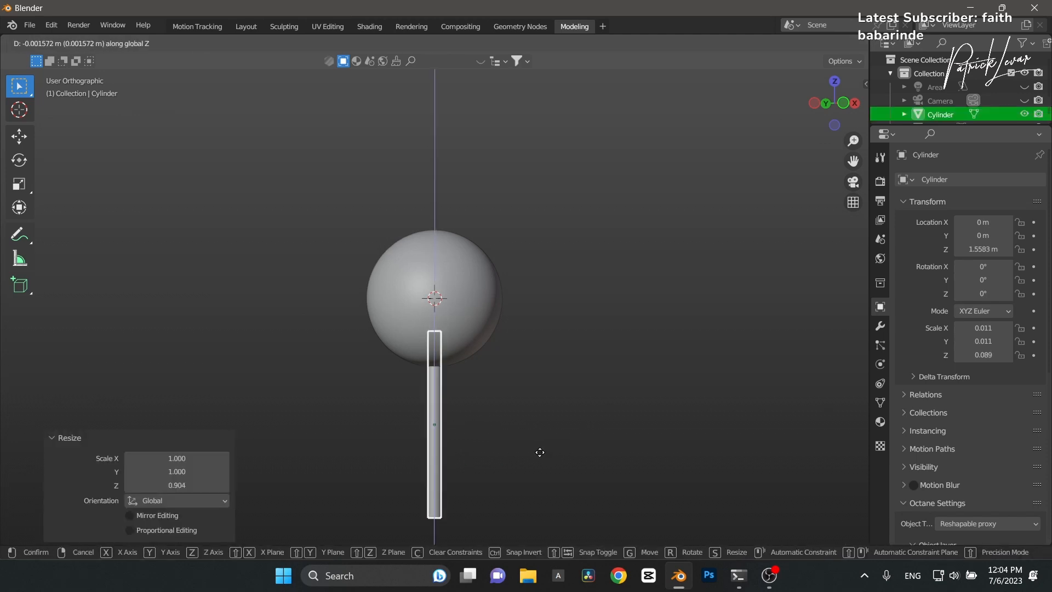
left_click(542, 446)
Step: Reapply smooth shading to the shortened stick and check its surface where it meets the sphere
middle_click_drag(546, 442, 433, 472)
right_click(432, 473)
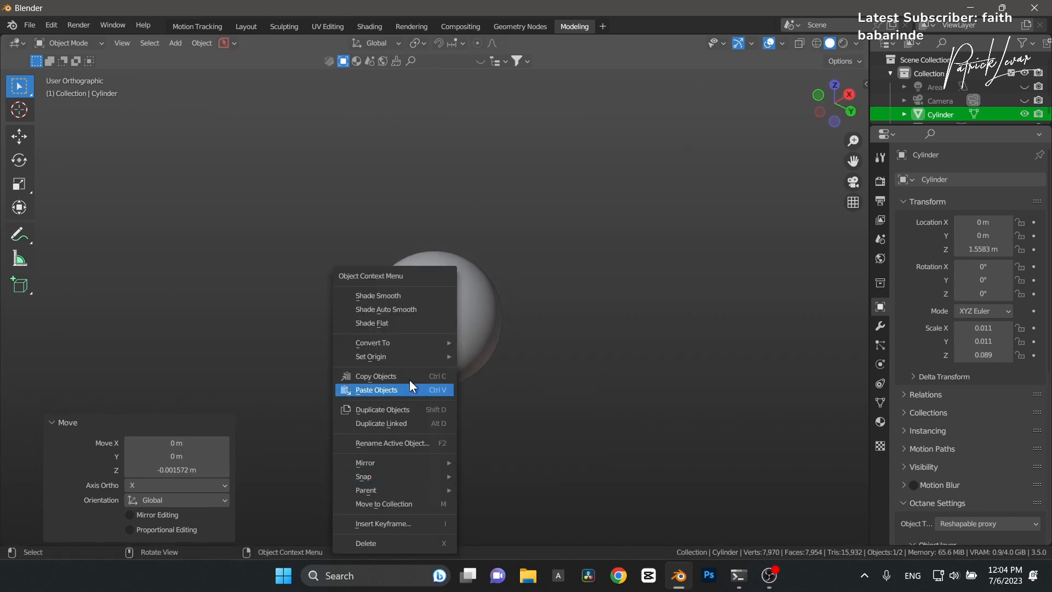
left_click(386, 296)
scroll(429, 385, "up", 2)
scroll(428, 423, "up", 5)
scroll(429, 423, "down", 3)
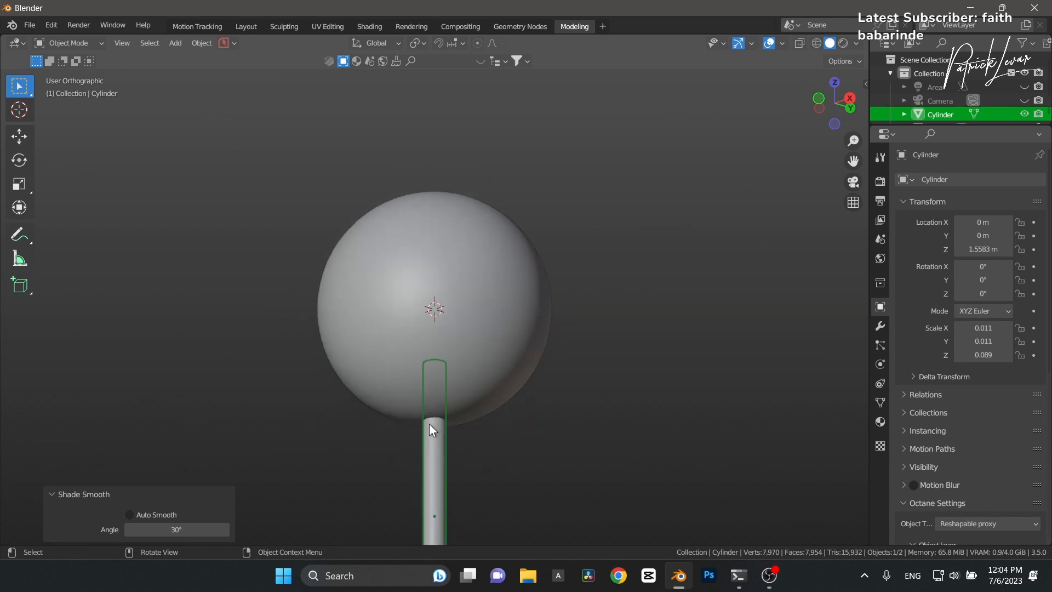
Step: Select the ring of faces just above the sphere's equator in face editing mode
left_click(454, 325)
middle_click_drag(454, 326, 475, 300)
scroll(542, 387, "down", 4)
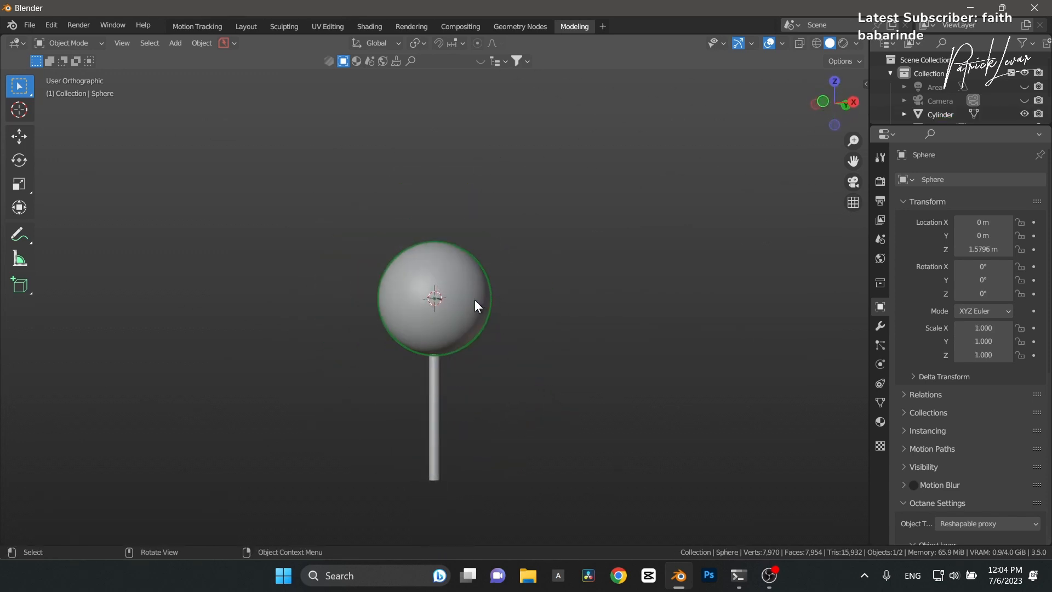
scroll(495, 324, "up", 2)
key("KP_1")
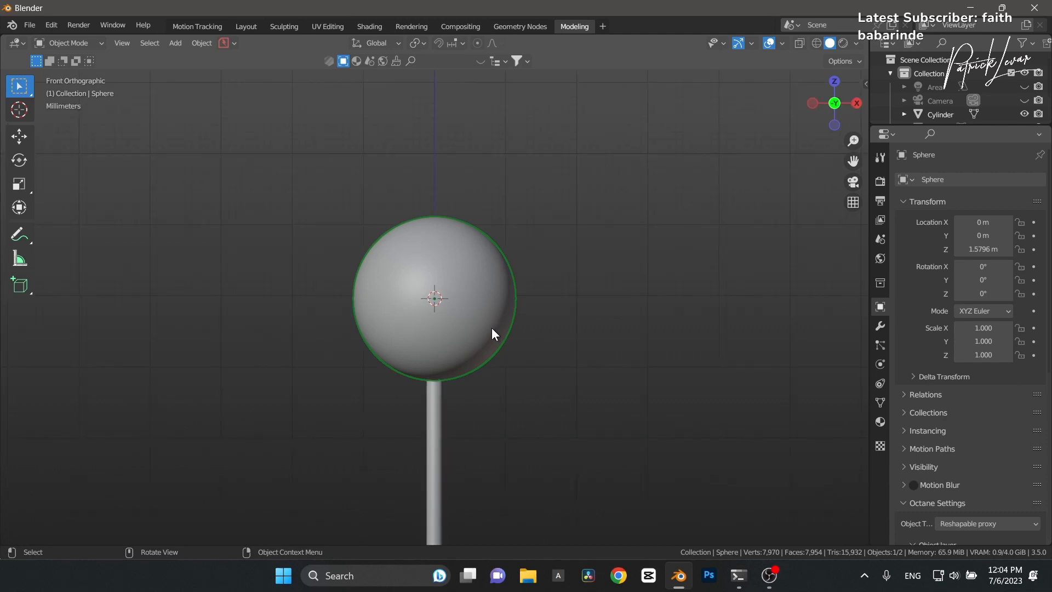
key("ctrl+Tab")
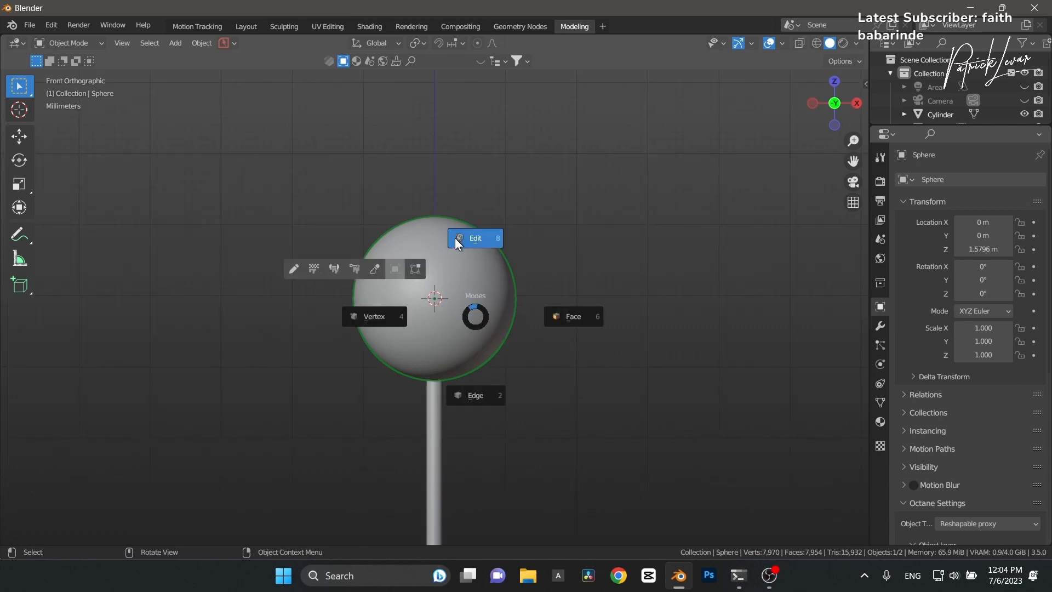
left_click(574, 316)
scroll(417, 304, "up", 2)
left_click(365, 293)
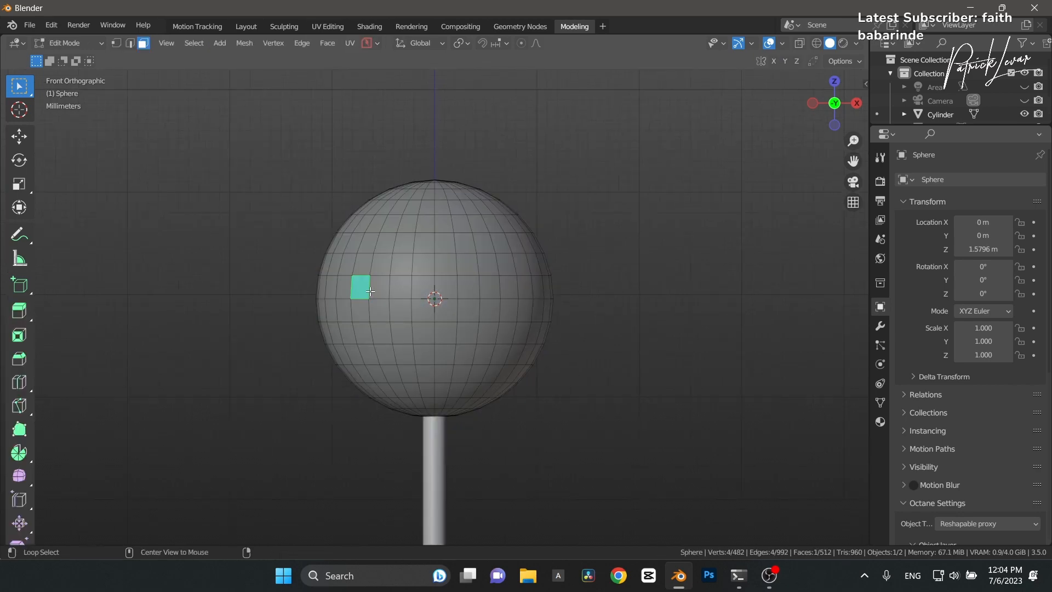
left_click(369, 291, "alt")
Step: Extrude the selected face ring, scale it outward by about 1.158, and return to Object Mode
key("e")
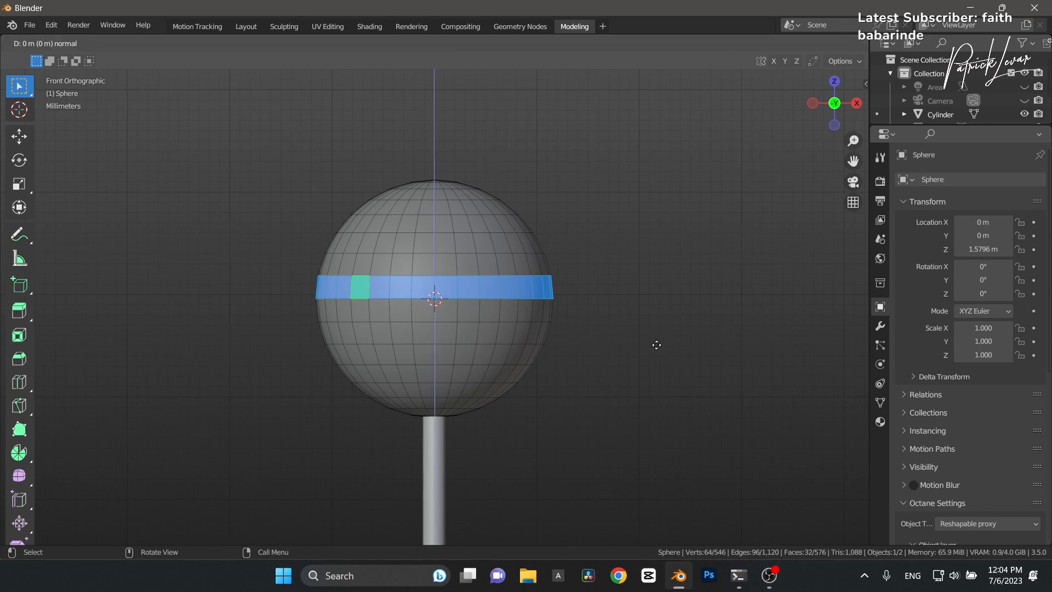
key("s")
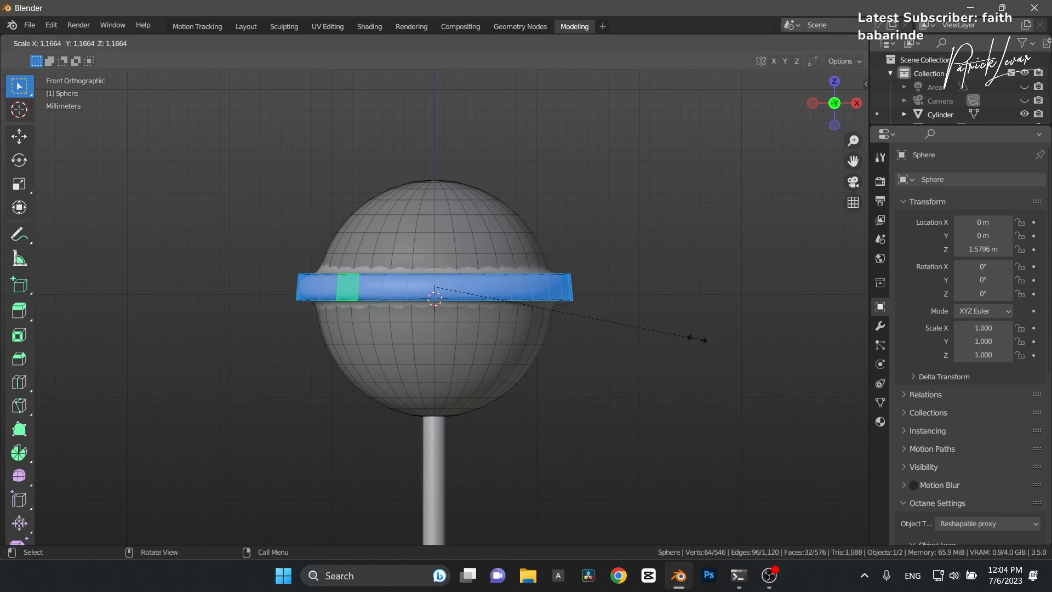
left_click(694, 338)
key("Tab")
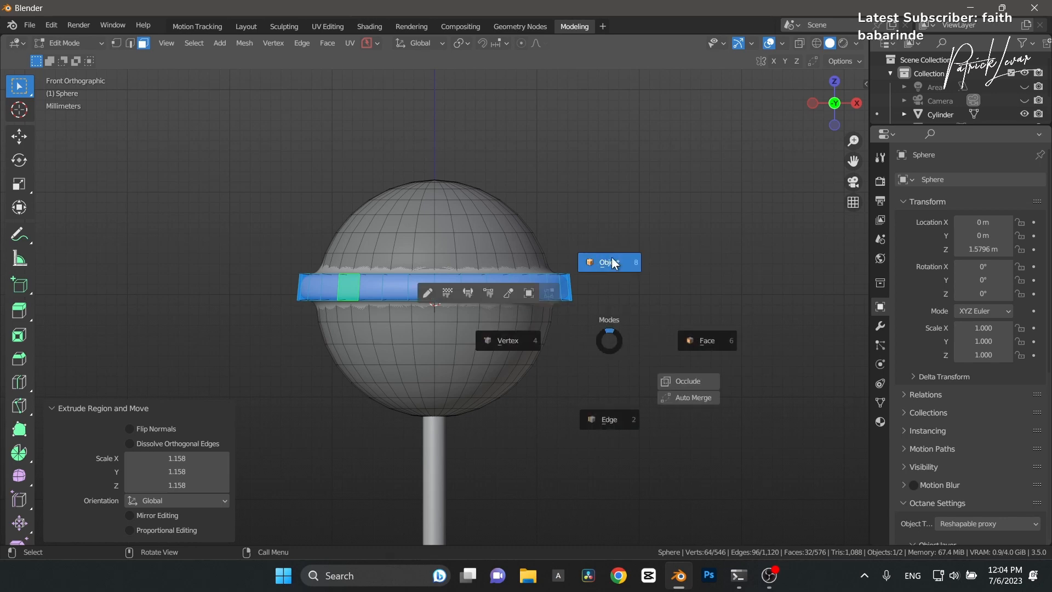
left_click(611, 260)
Step: Scale the sphere's entire mesh along X by about 0.959 in Edit Mode and return to Object Mode
middle_click_drag(573, 301, 557, 346)
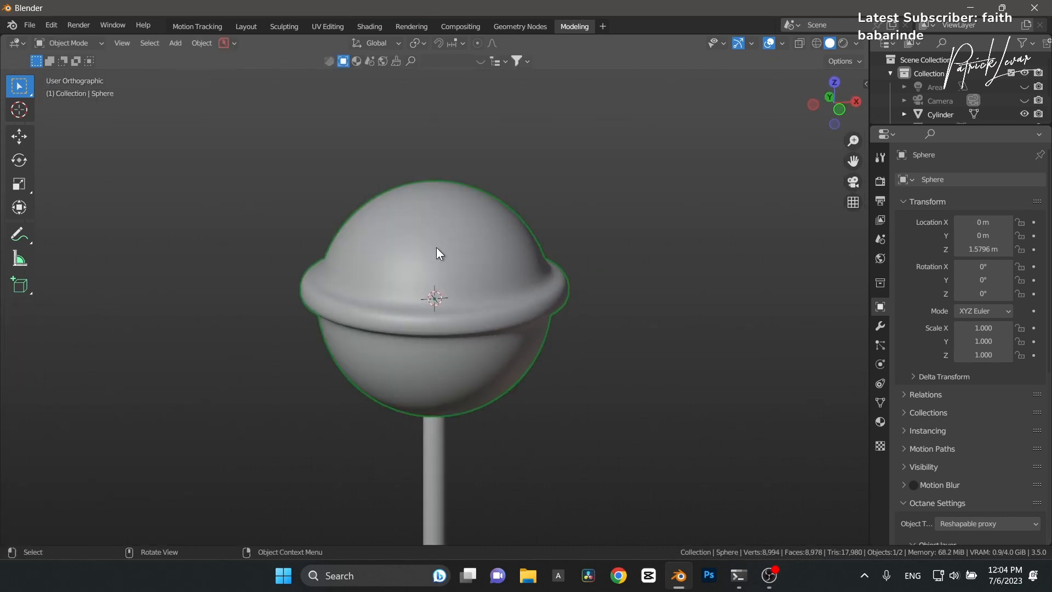
middle_click_drag(430, 251, 408, 309)
mouse_move(460, 364)
middle_mouse_down()
mouse_move(458, 428)
mouse_move(448, 361)
middle_mouse_up()
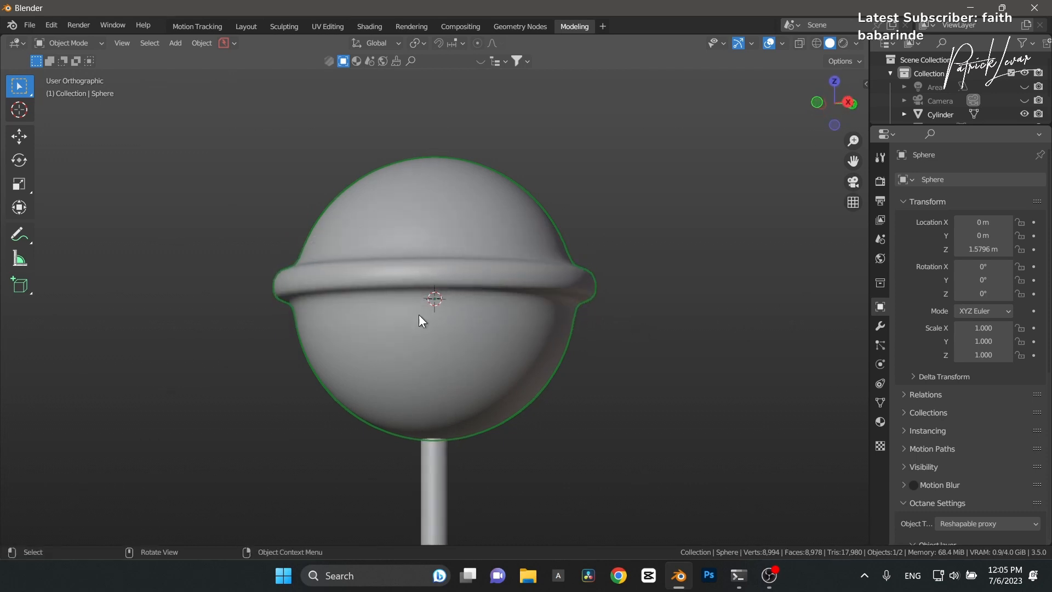
key("ctrl+Tab")
left_click(638, 341)
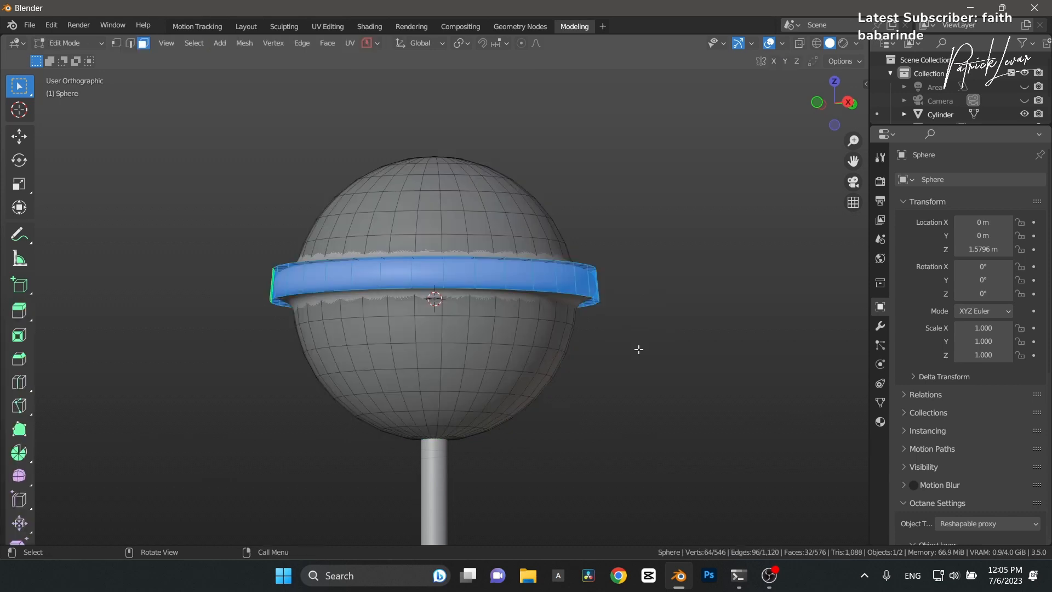
left_click(613, 358)
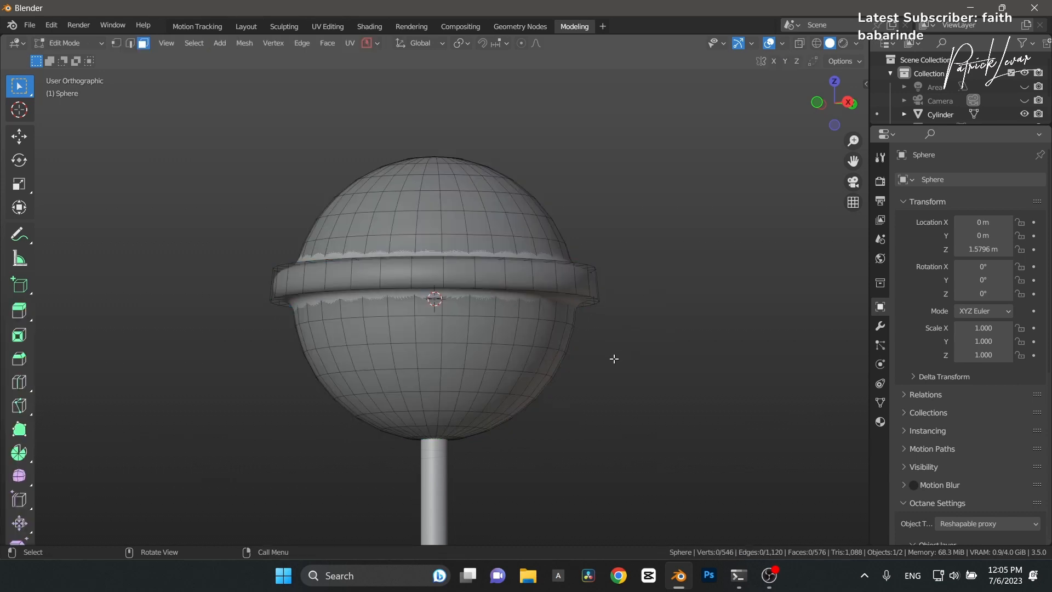
key("a")
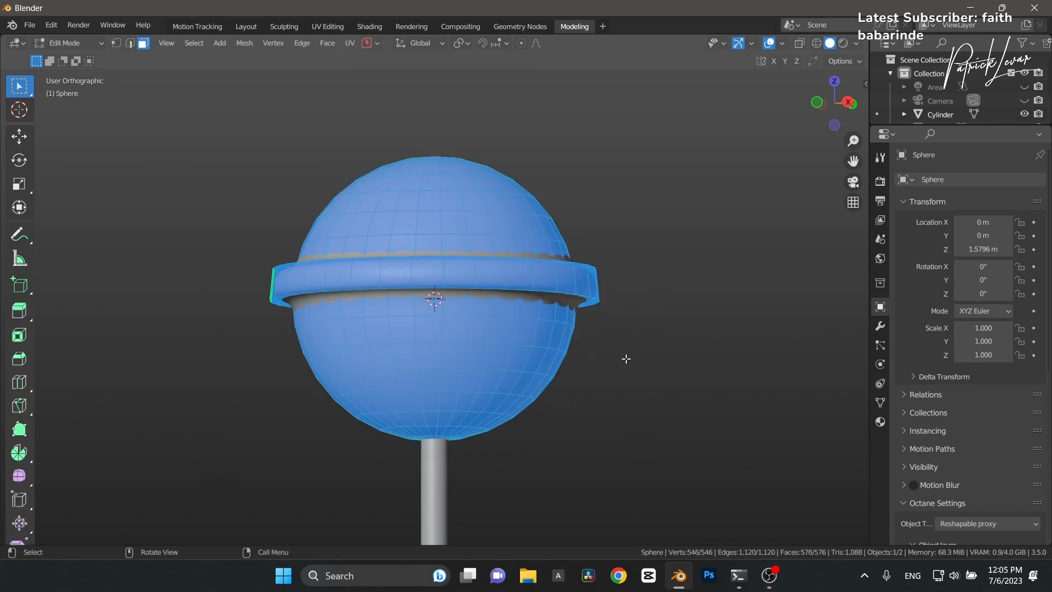
key("s")
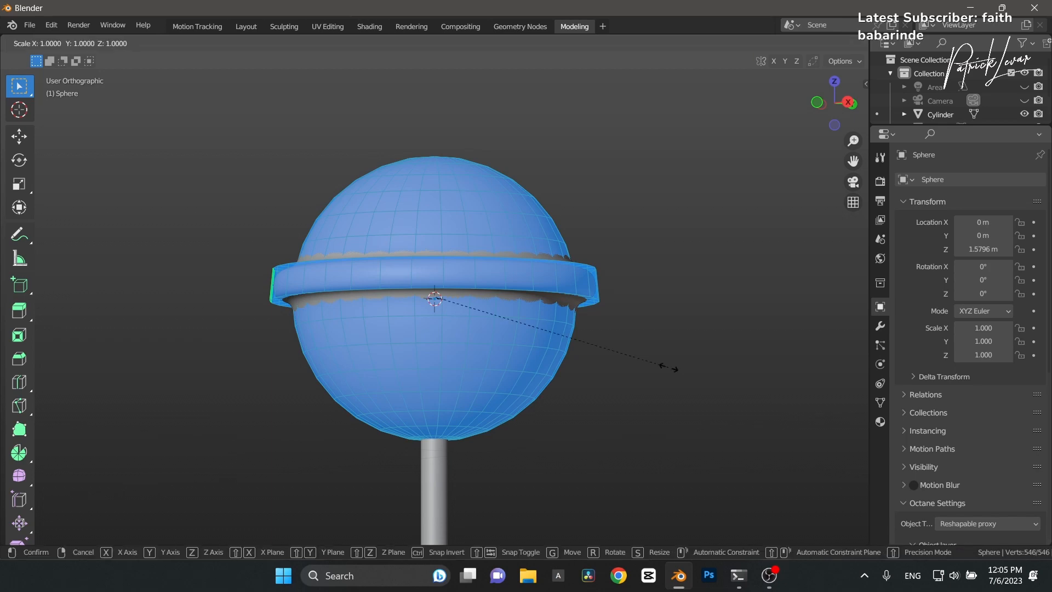
key("x")
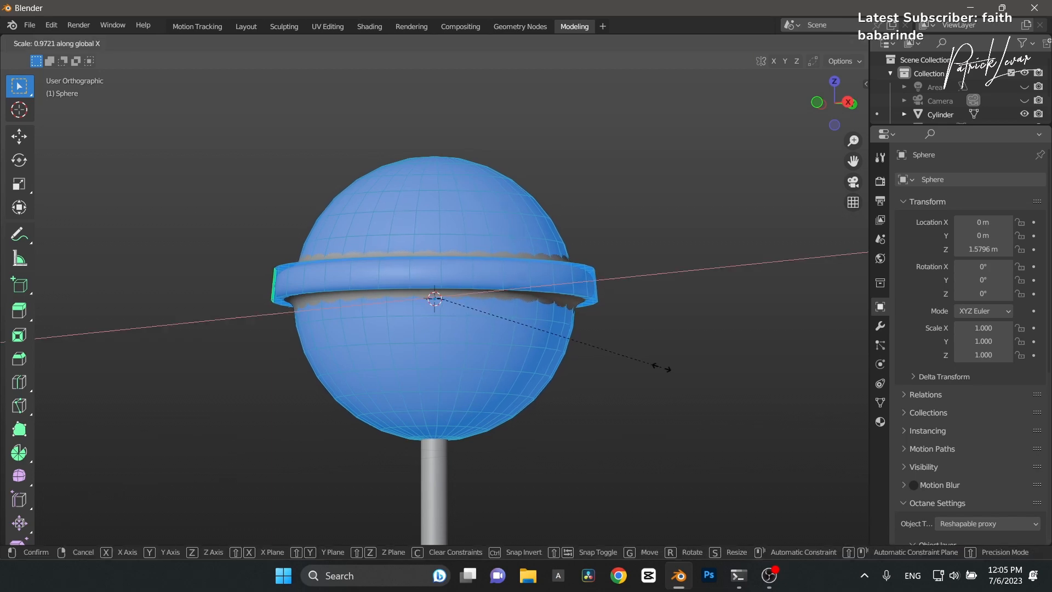
left_click(602, 359)
key("ctrl+Tab")
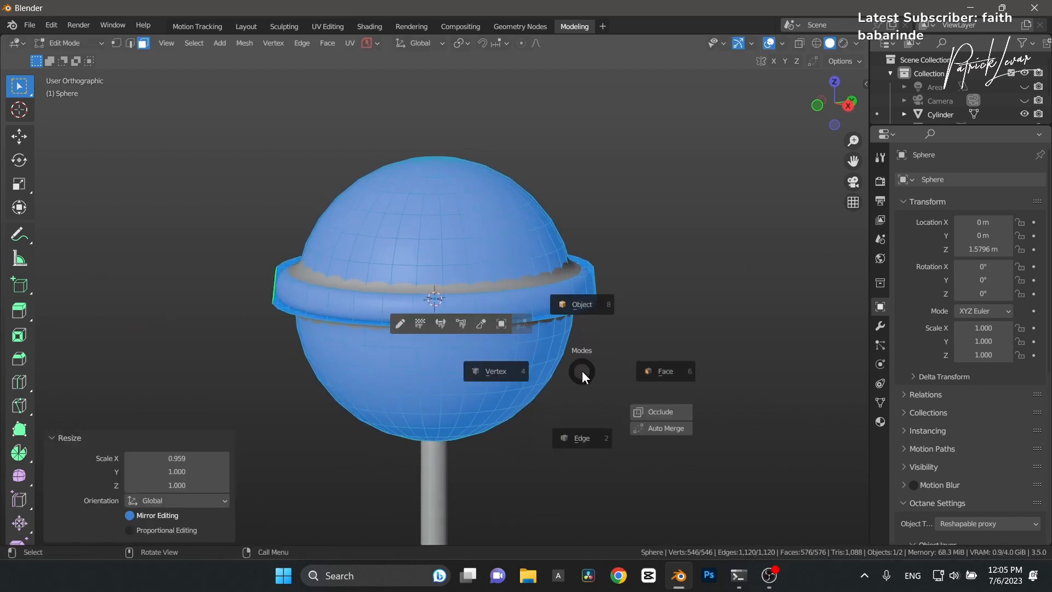
left_click(575, 302)
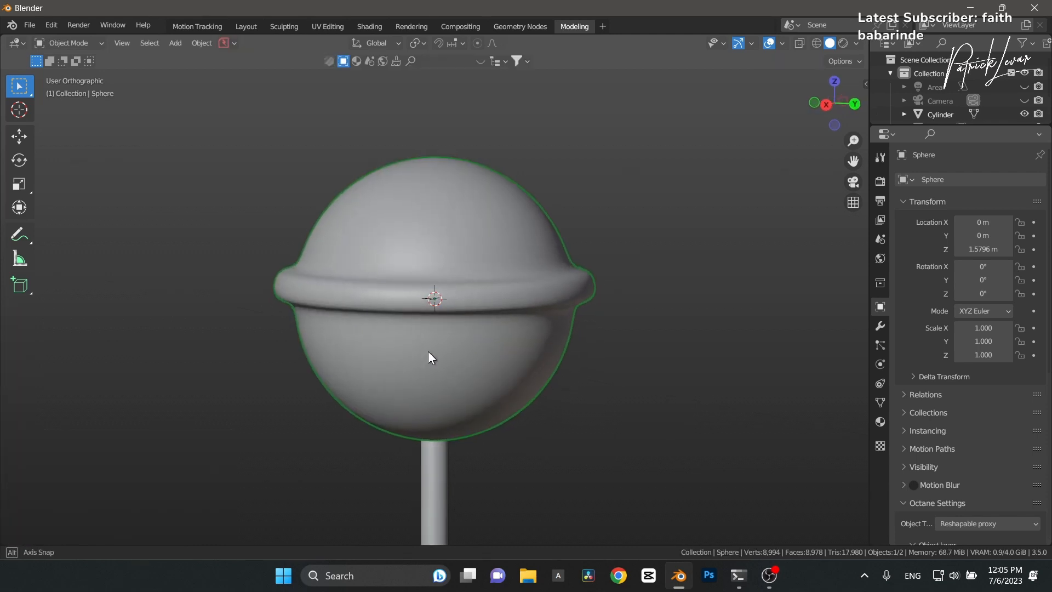
Step: Select the stick and the banded sphere together
middle_click_drag(429, 352, 478, 216)
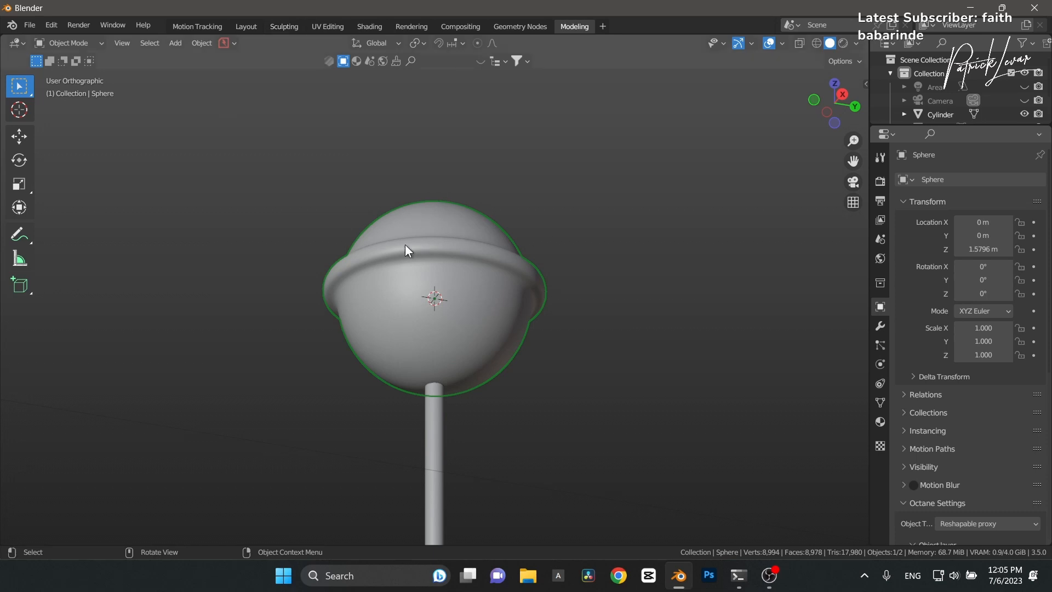
mouse_move(461, 291)
middle_mouse_down()
mouse_move(476, 383)
mouse_move(453, 371)
mouse_move(664, 345)
mouse_move(446, 295)
mouse_move(458, 249)
mouse_move(443, 301)
mouse_move(444, 292)
middle_mouse_up()
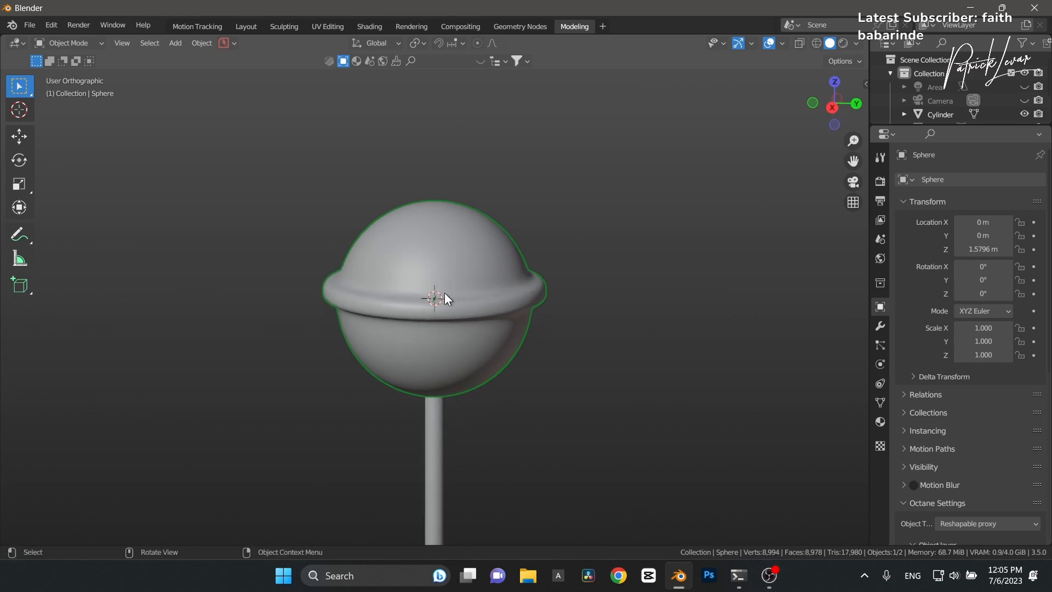
left_click(432, 435)
left_click_drag(309, 219, 555, 426)
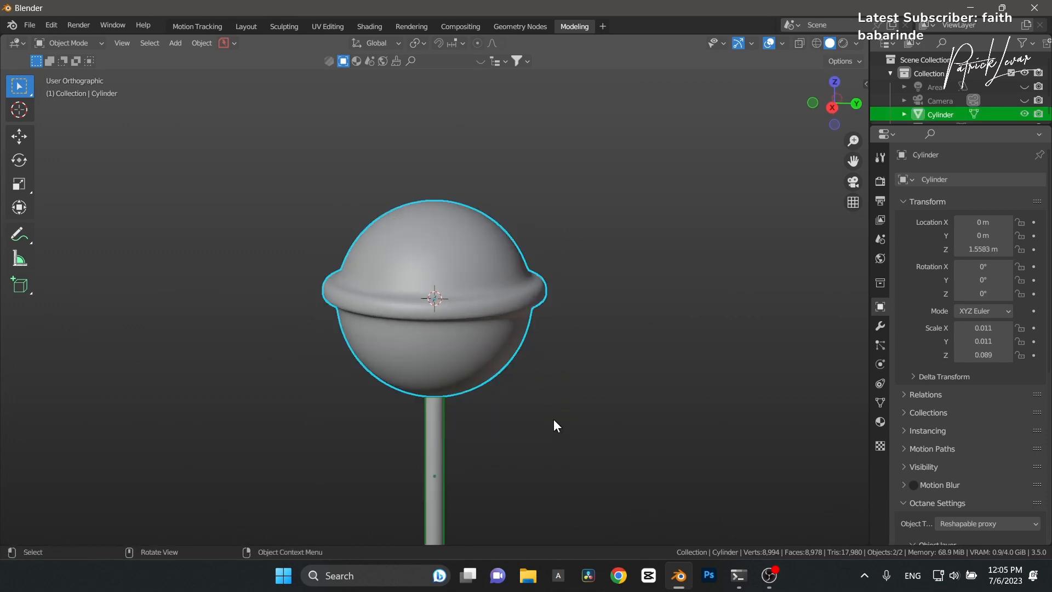
Step: Move the selected stick and banded sphere into a new collection named CANDY
key("m")
left_click(553, 418)
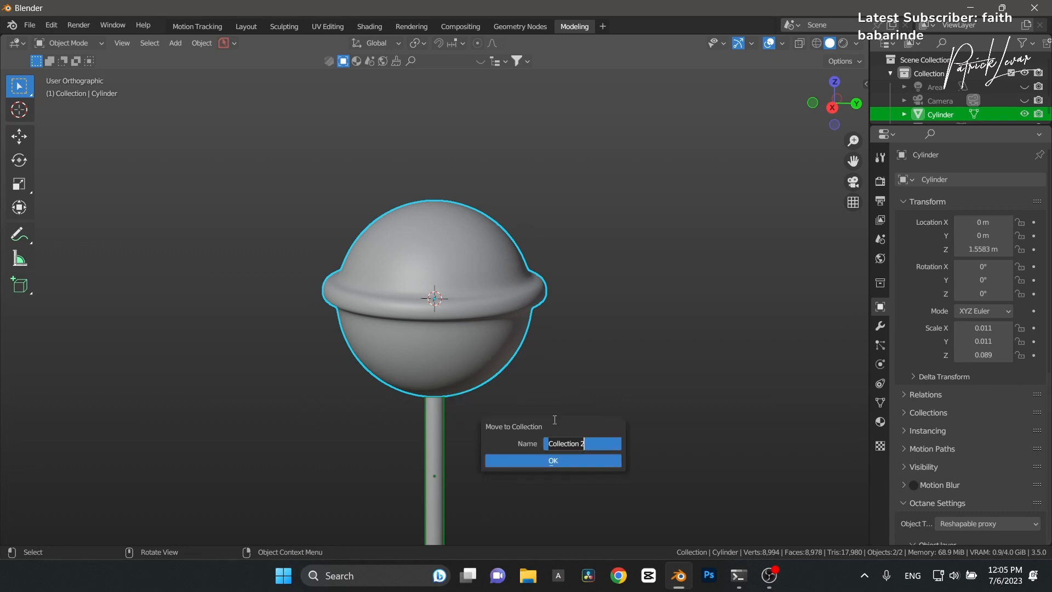
type("CANDY")
key("Return")
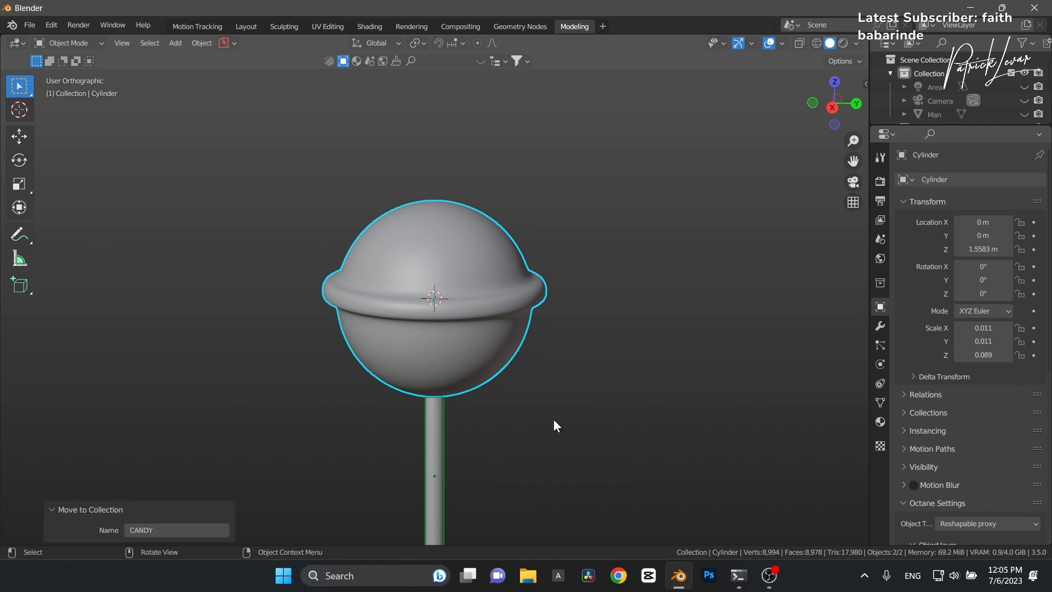
Step: Rename the sphere object as CAND and the cylinder object as STICK
left_click(432, 307)
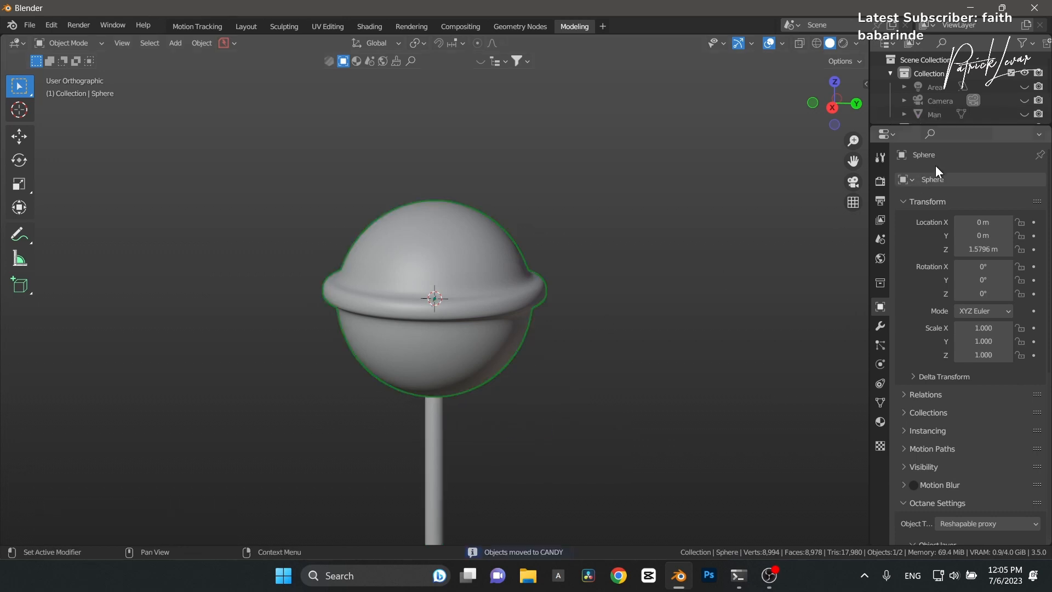
scroll(942, 107, "down", 3)
double_click(939, 111)
type("CAND")
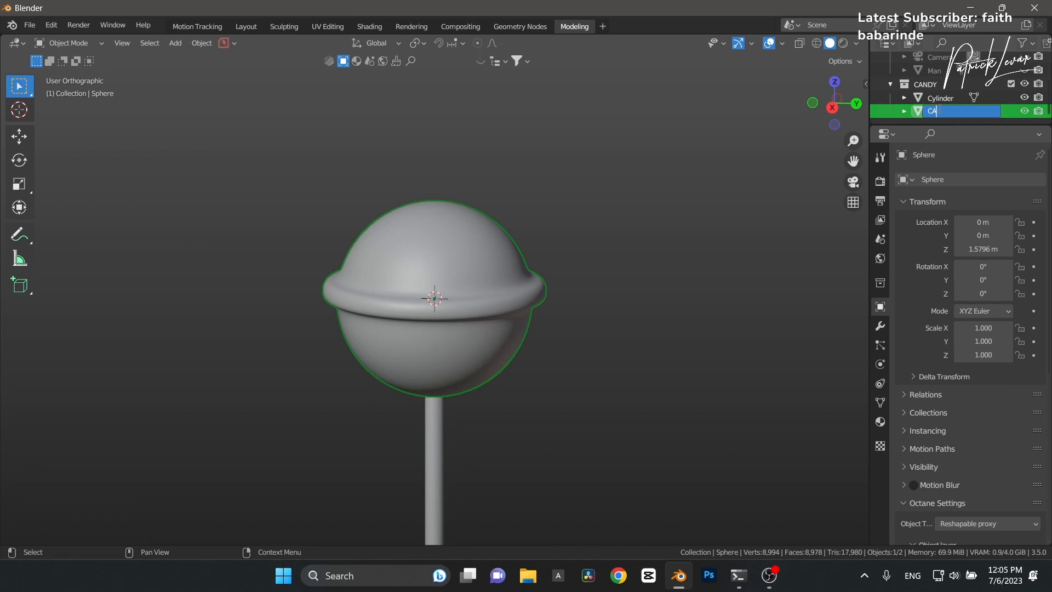
key("Return")
left_click(931, 120)
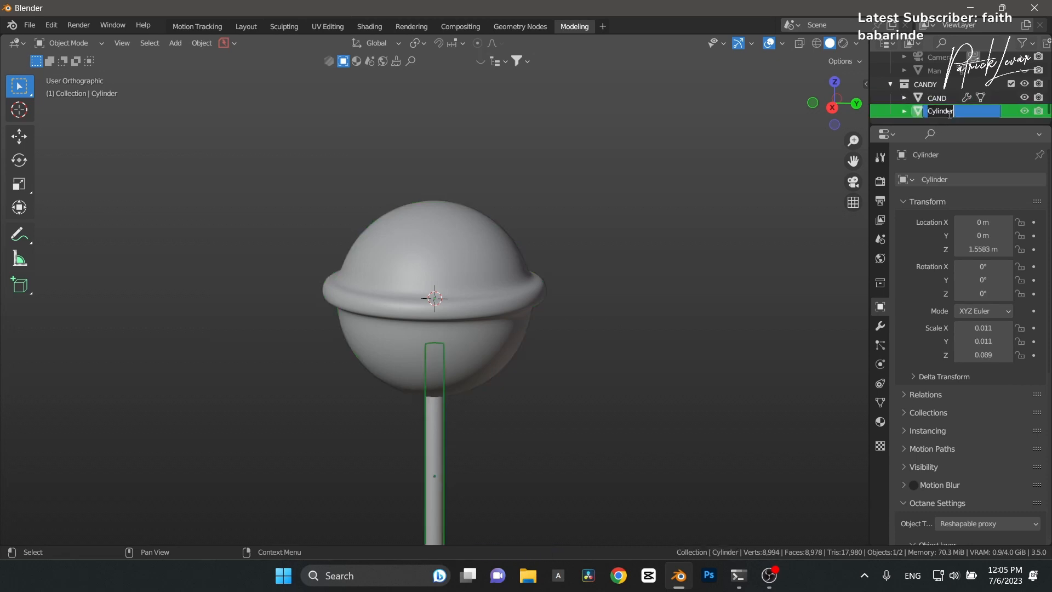
type("STICK")
left_click(459, 296)
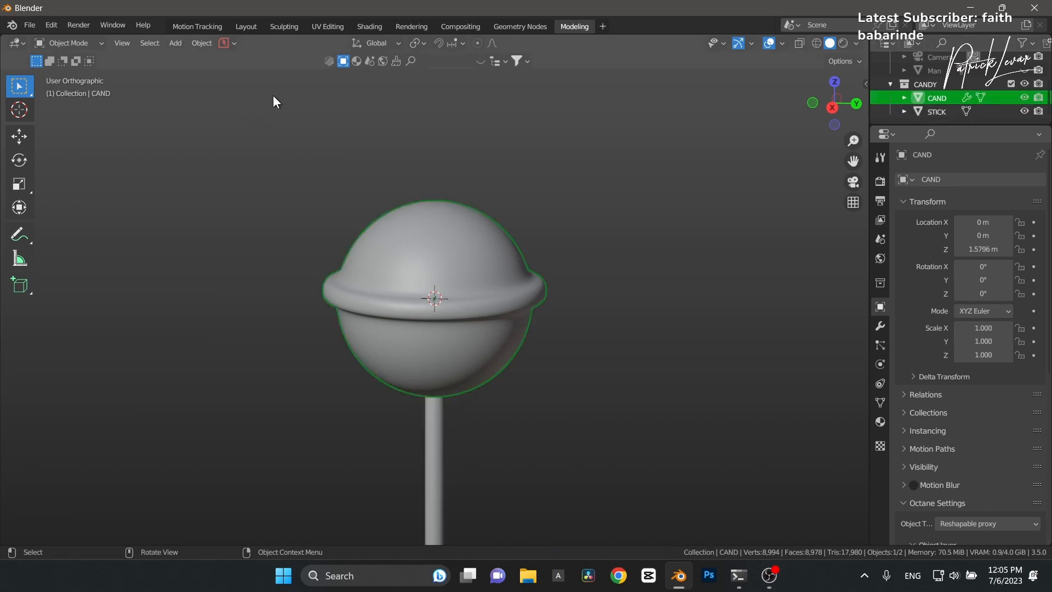
Step: Switch to the Layout workspace and frame the whole lollipop in the 3D view
left_click(244, 26)
middle_click_drag(540, 258, 505, 317)
key("a")
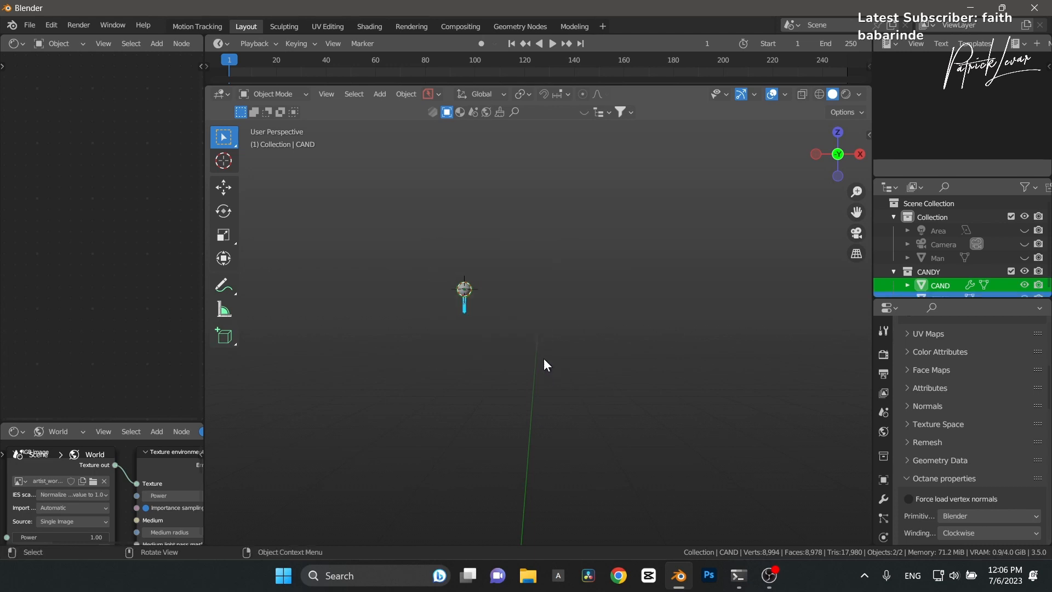
key("KP_Decimal")
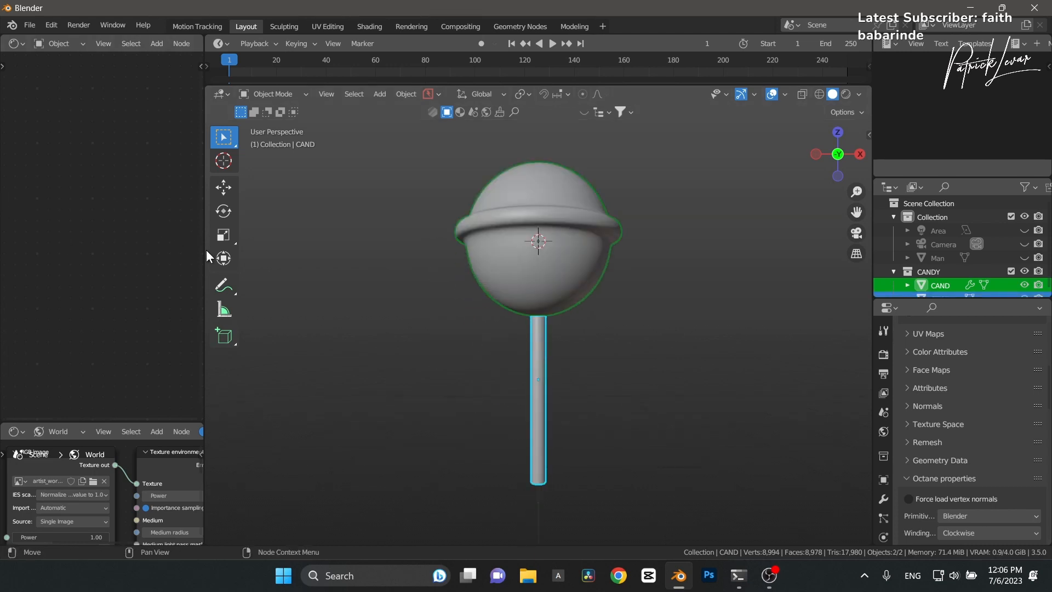
Step: Widen the empty shader editor area, turn it into a 3D Viewport and frame the lollipop in it
left_click_drag(204, 257, 399, 277)
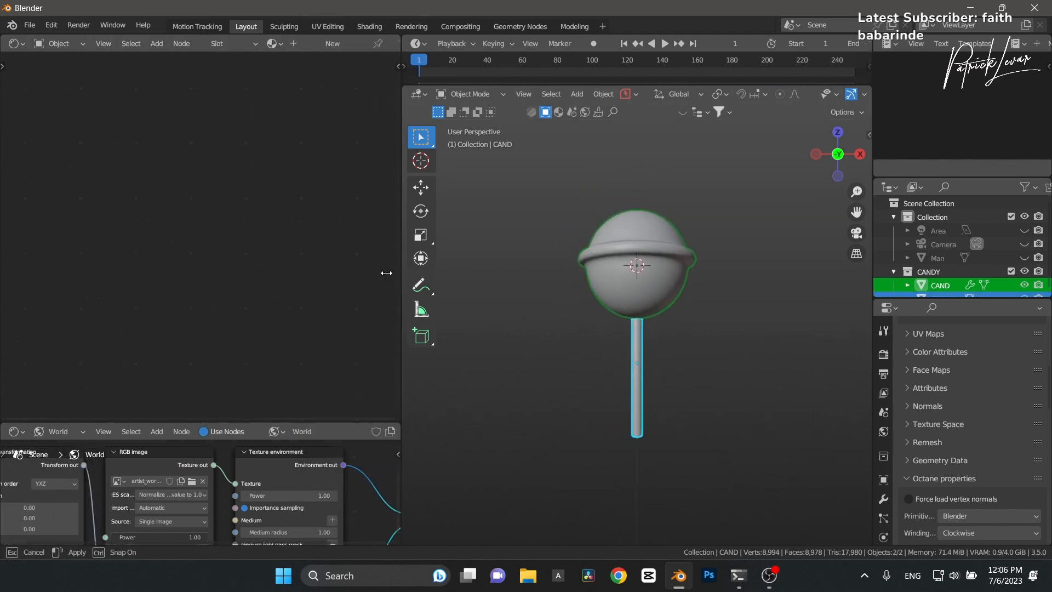
left_click(16, 43)
left_click(26, 81)
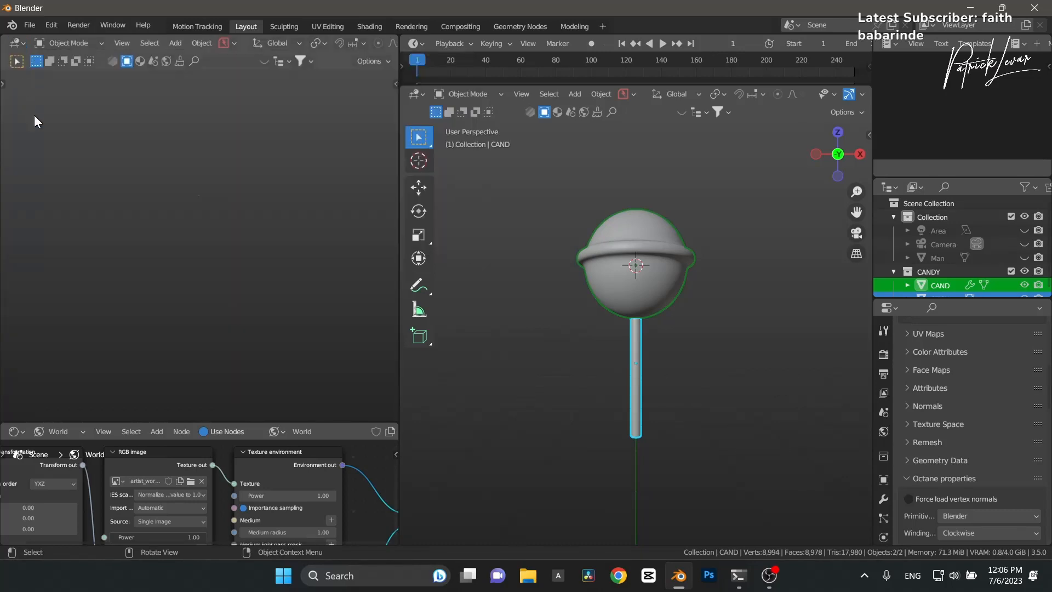
key("KP_Decimal")
middle_click_drag(213, 183, 195, 205, "shift")
Step: With only the candy selected, change the larger 3D viewport to a Shader Editor and show overlays in the other viewport
left_click(640, 301)
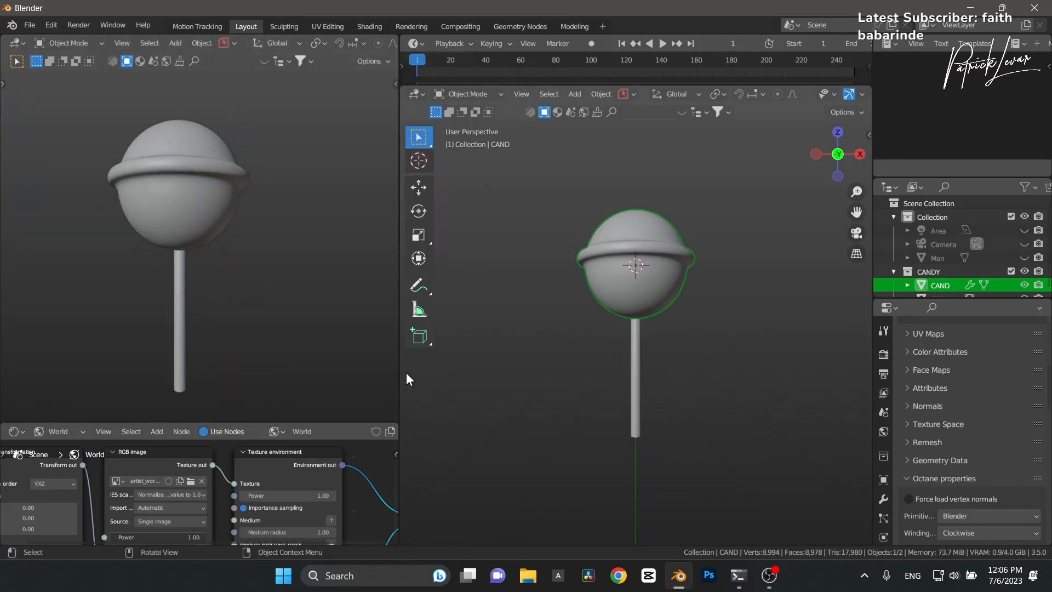
left_click(419, 94)
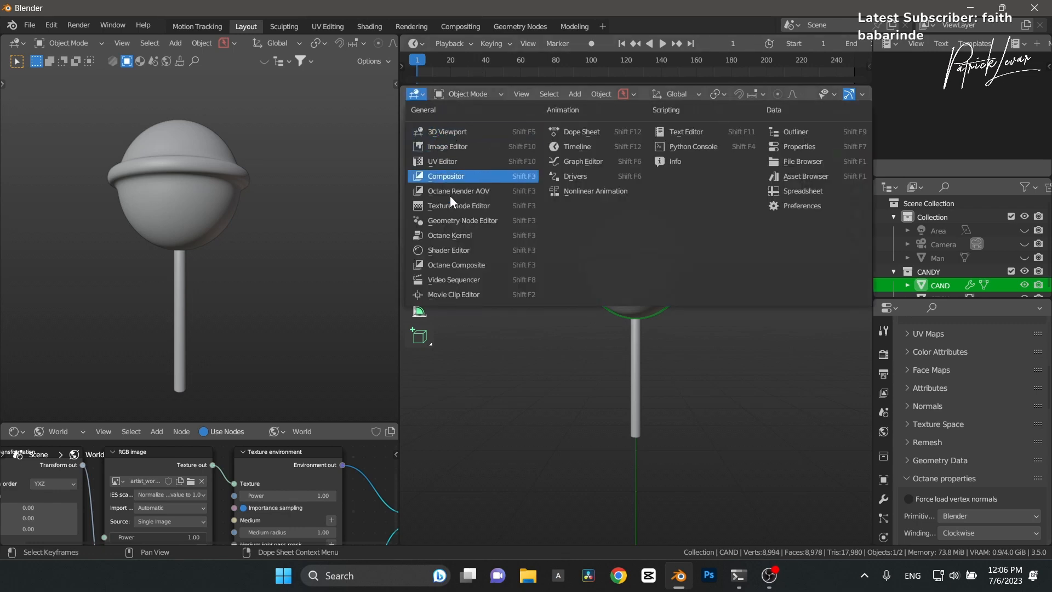
left_click(455, 249)
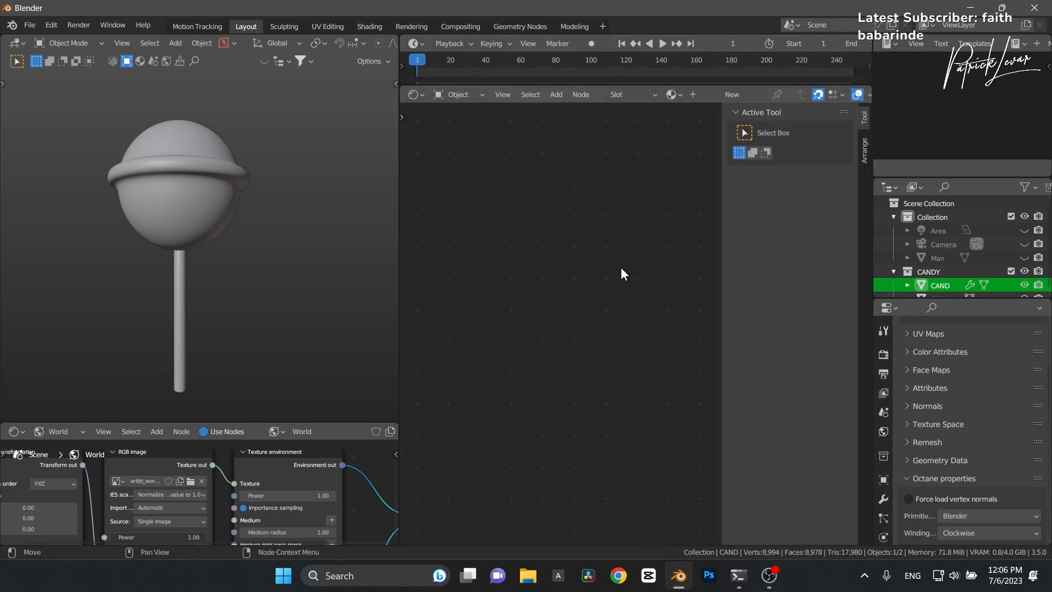
key("n")
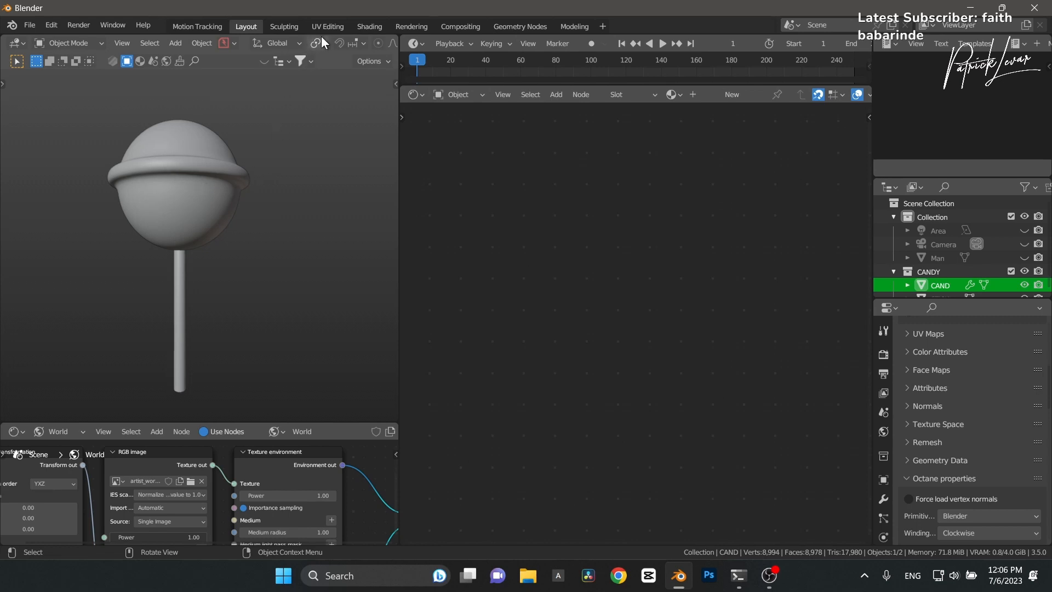
scroll(305, 45, "down", 6)
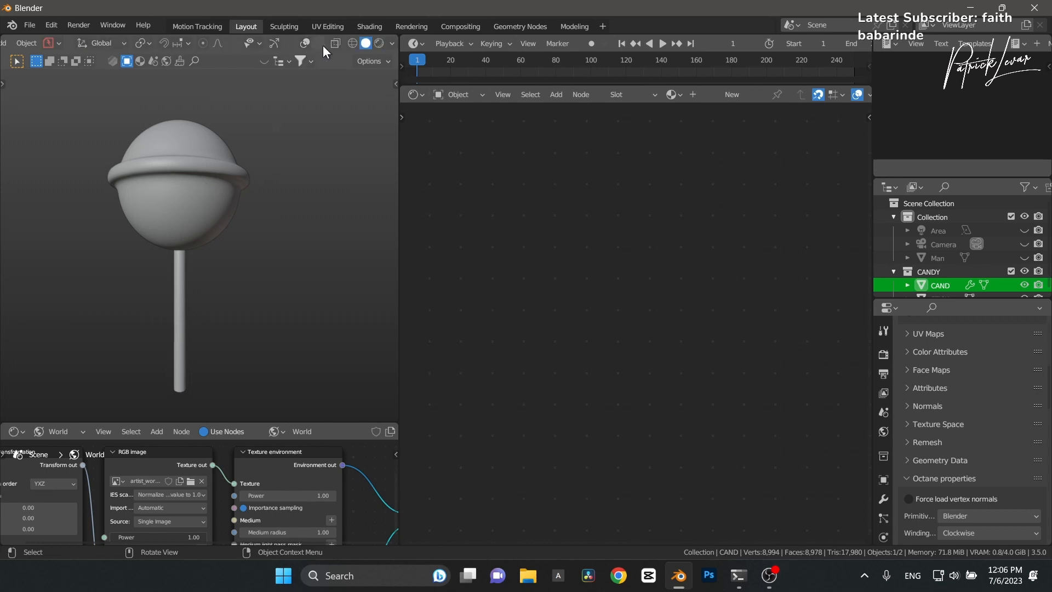
left_click(307, 43)
Step: Create a new material for the candy and name it CANDY
left_click(732, 94)
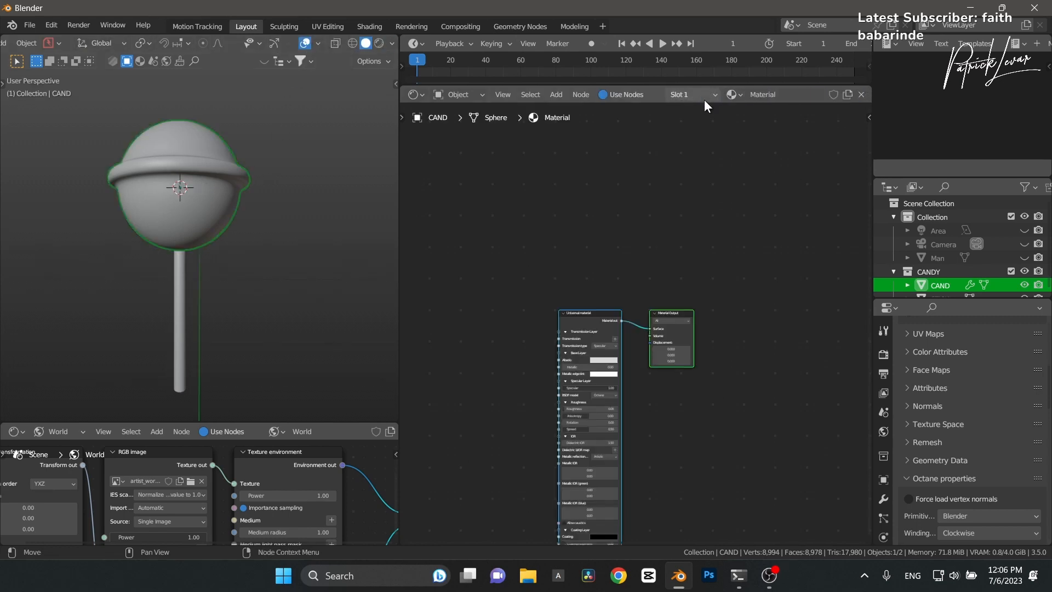
double_click(775, 94)
type("CANDY")
key("Return")
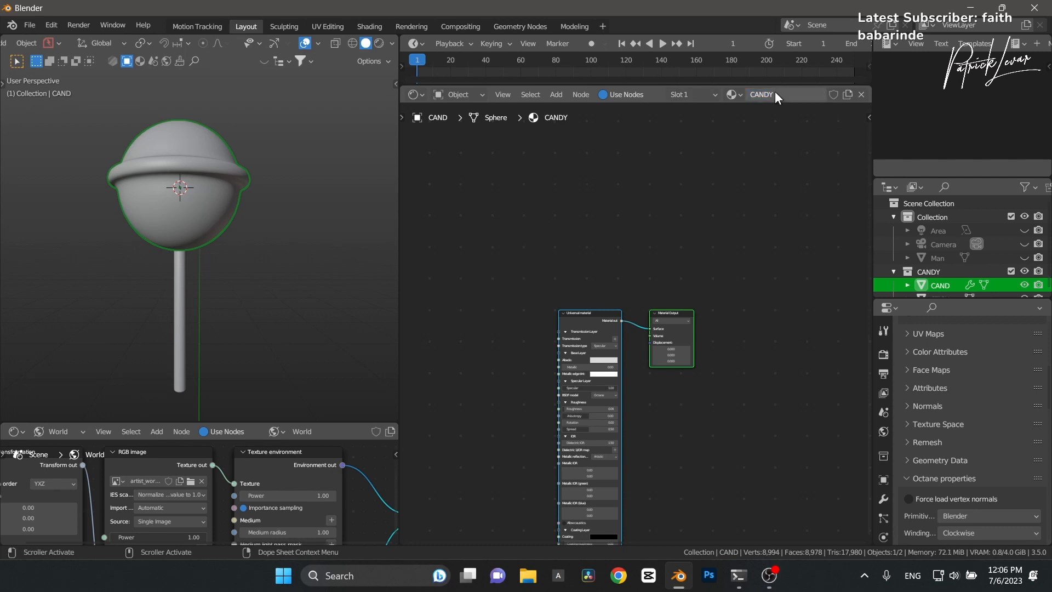
Step: Collapse all sections of the Universal material node and expand only its Transmission Layer
scroll(633, 209, "up", 2)
scroll(650, 241, "up", 2)
middle_click_drag(661, 241, 737, 193)
scroll(748, 274, "up", 7)
middle_click_drag(490, 278, 465, 244)
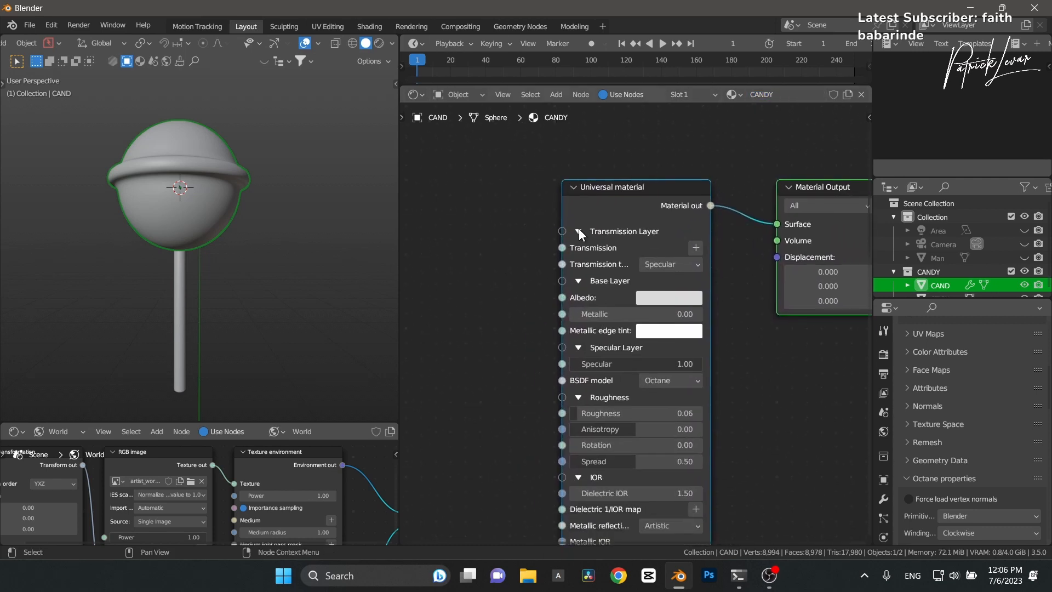
left_click_drag(578, 229, 590, 424)
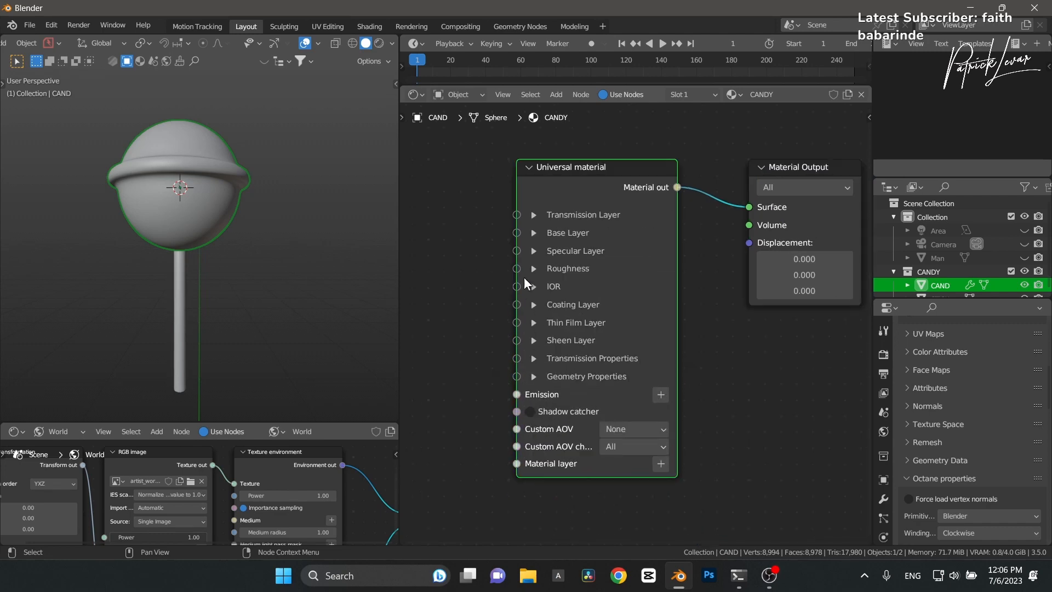
left_click(534, 216)
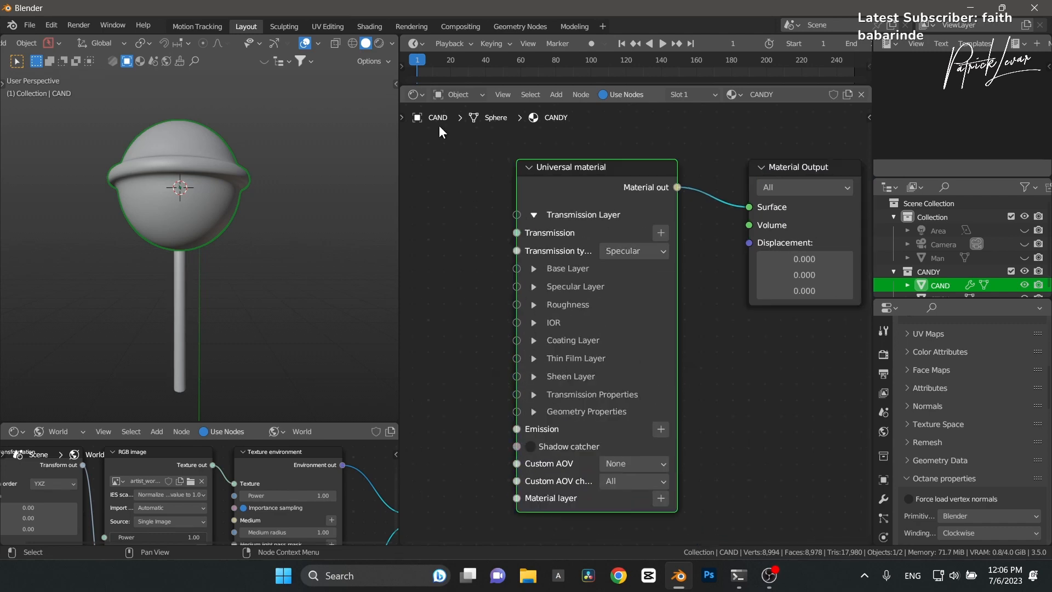
Step: Switch the 3D viewport to rendered shading with the candy seen close up
left_click(379, 42)
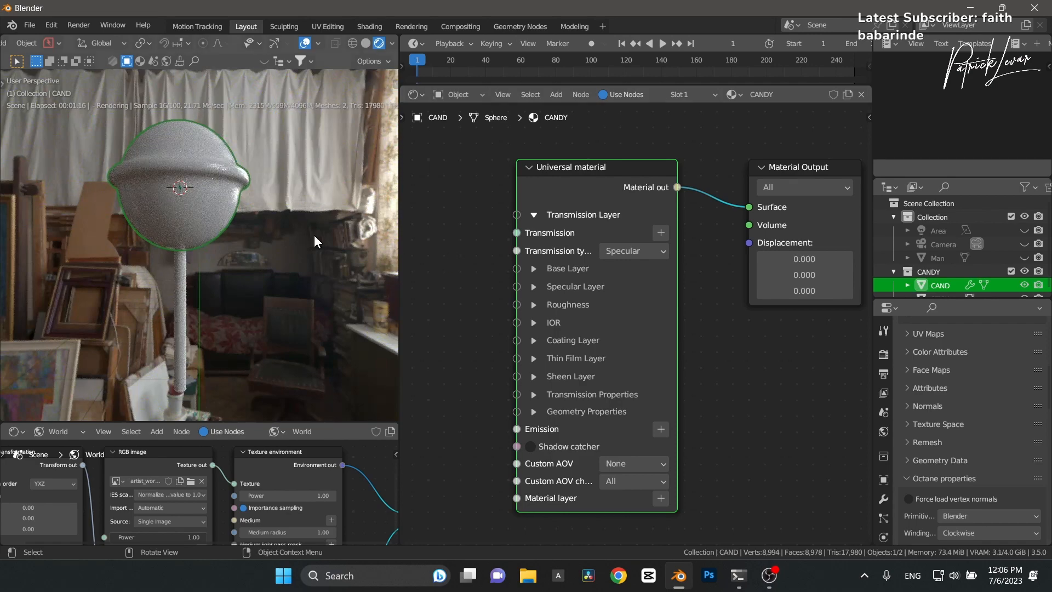
scroll(185, 192, "up", 3)
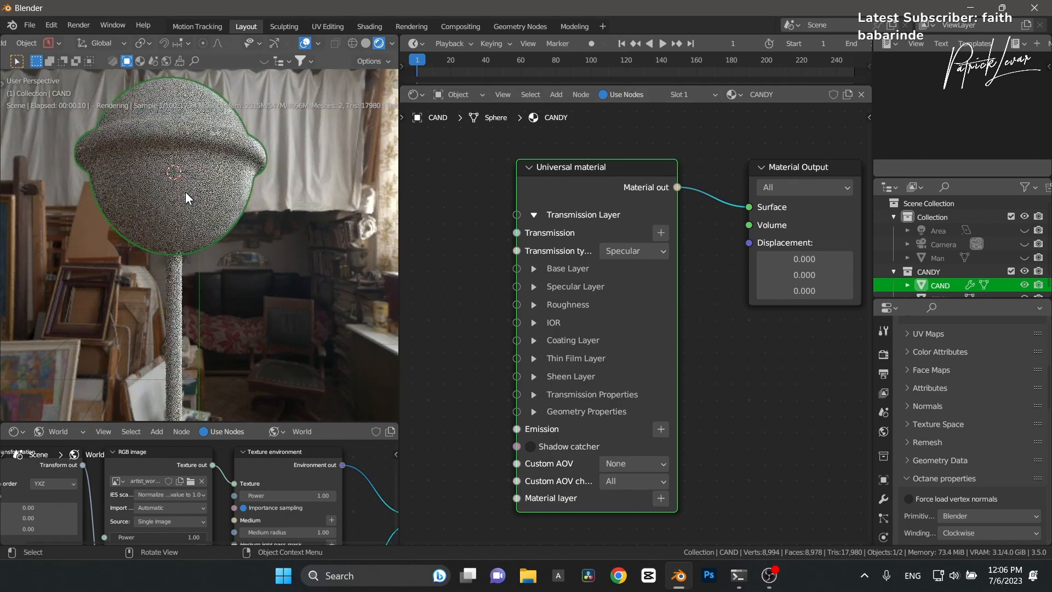
middle_click_drag(209, 218, 220, 244, "shift")
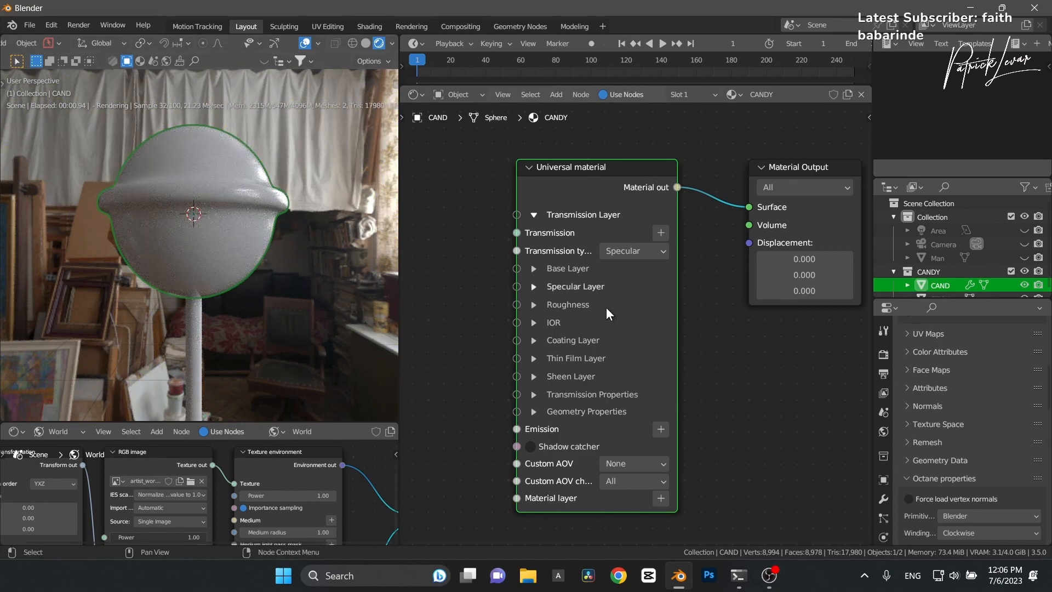
Step: Add a Grayscale color texture to the Transmission input of the Universal material
left_click(661, 232)
mouse_move(651, 257)
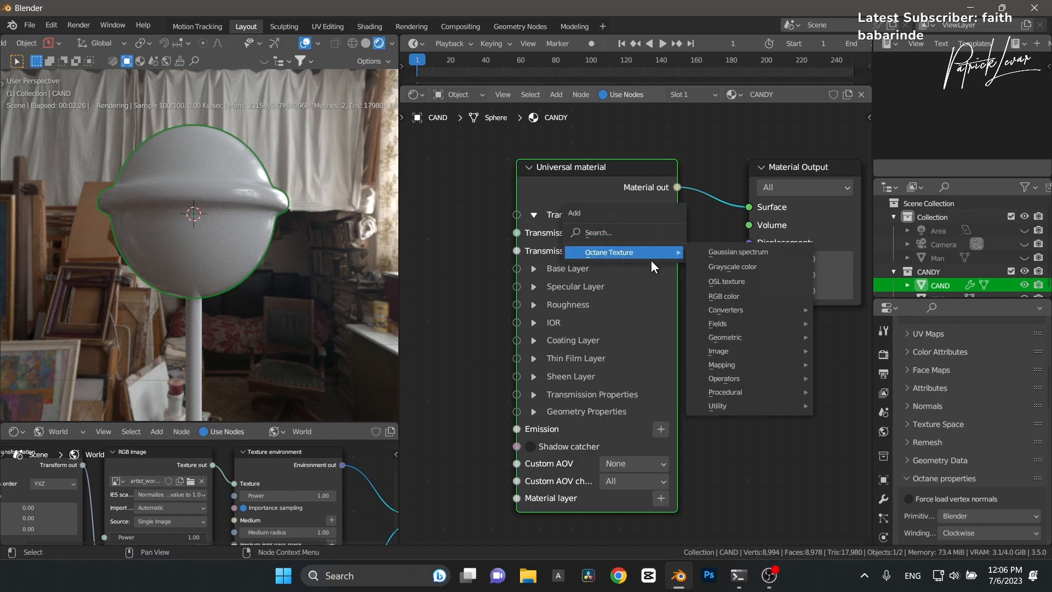
left_click(733, 266)
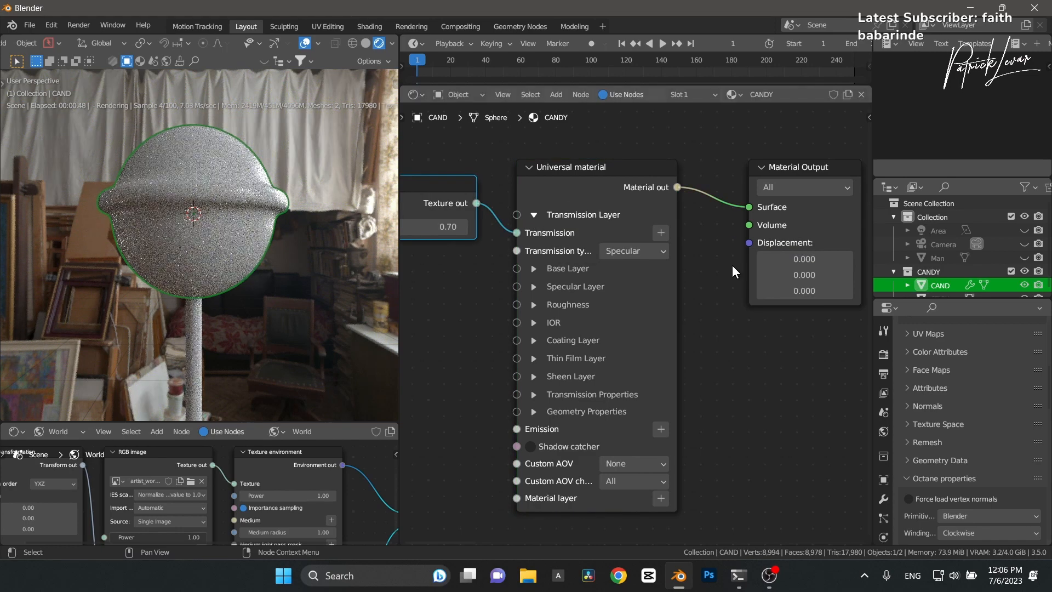
Step: Set the Base Layer's Albedo color to black on the Universal material
left_click(541, 268)
left_click(645, 287)
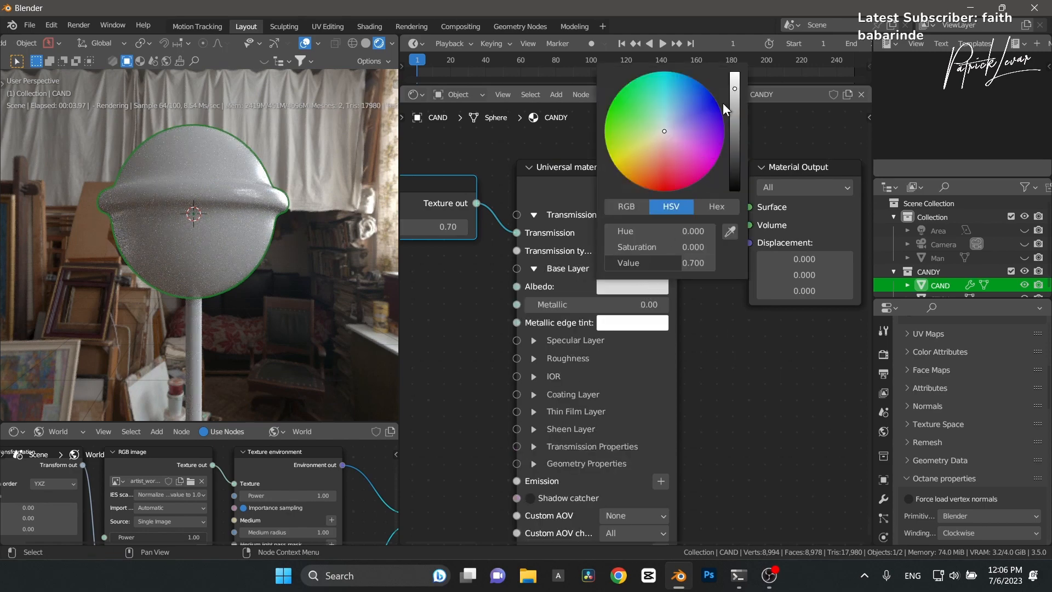
left_click_drag(734, 90, 734, 191)
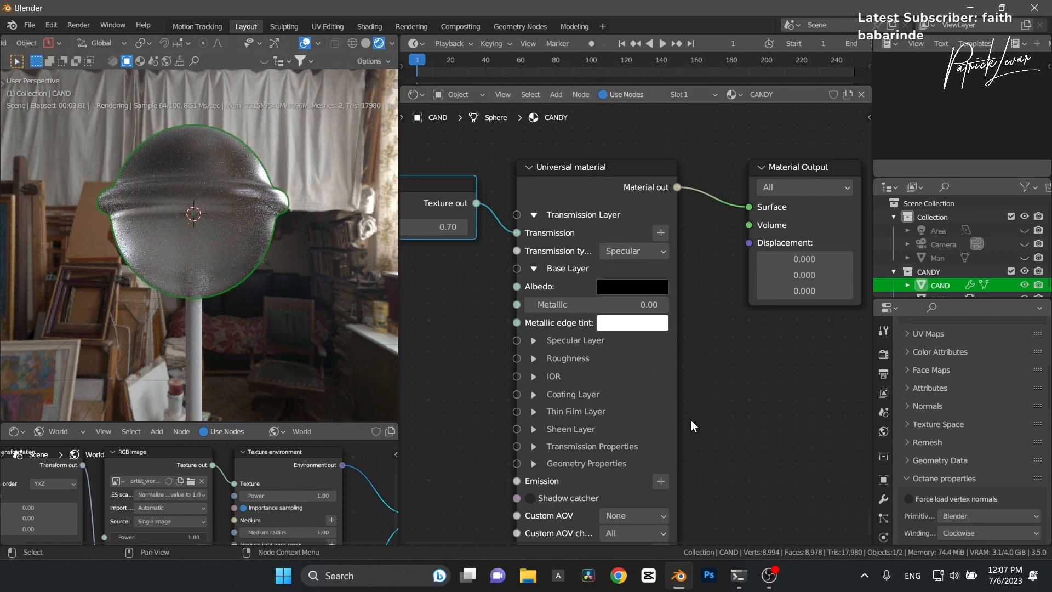
Step: Expand the Transmission Properties and connect a new Random walk medium to the Medium input
middle_click_drag(690, 427, 780, 389)
left_click(562, 408)
key("shift+a")
mouse_move(770, 409)
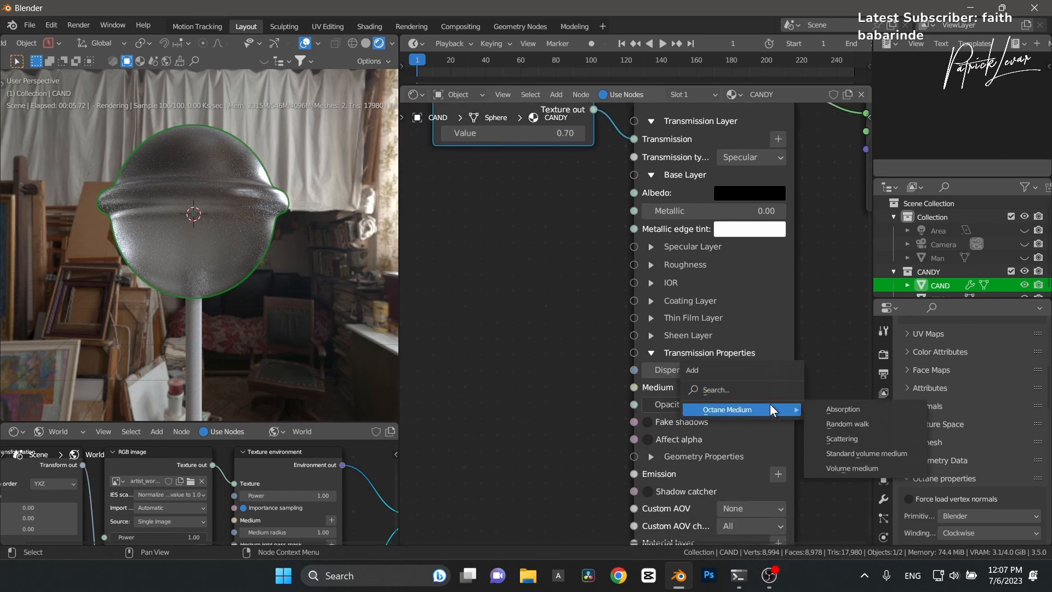
left_click(848, 424)
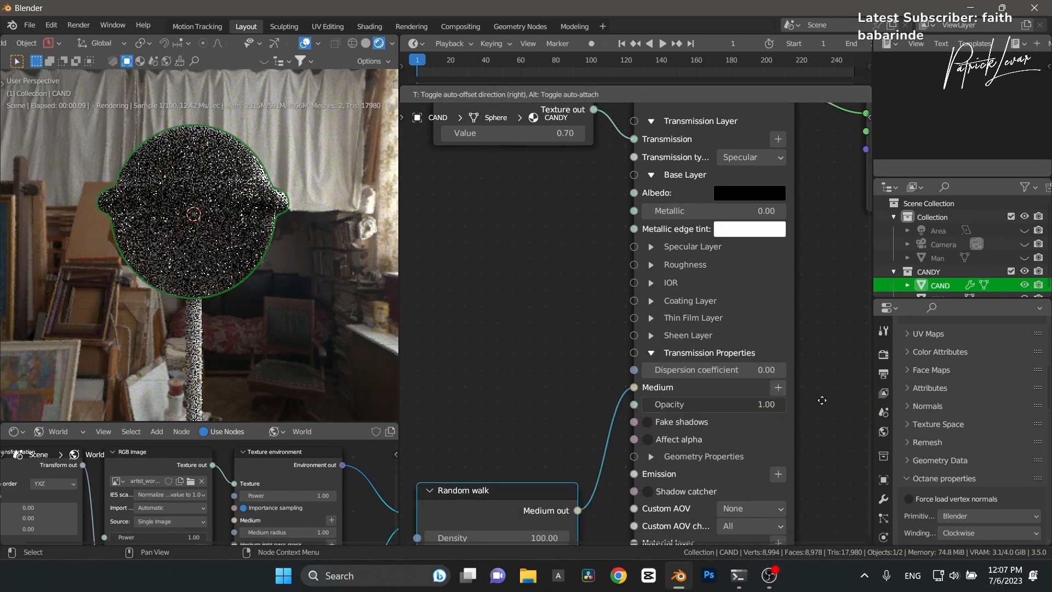
left_click(827, 313)
Step: Try a Density of 0 on the Random walk node
middle_click_drag(483, 326, 497, 209)
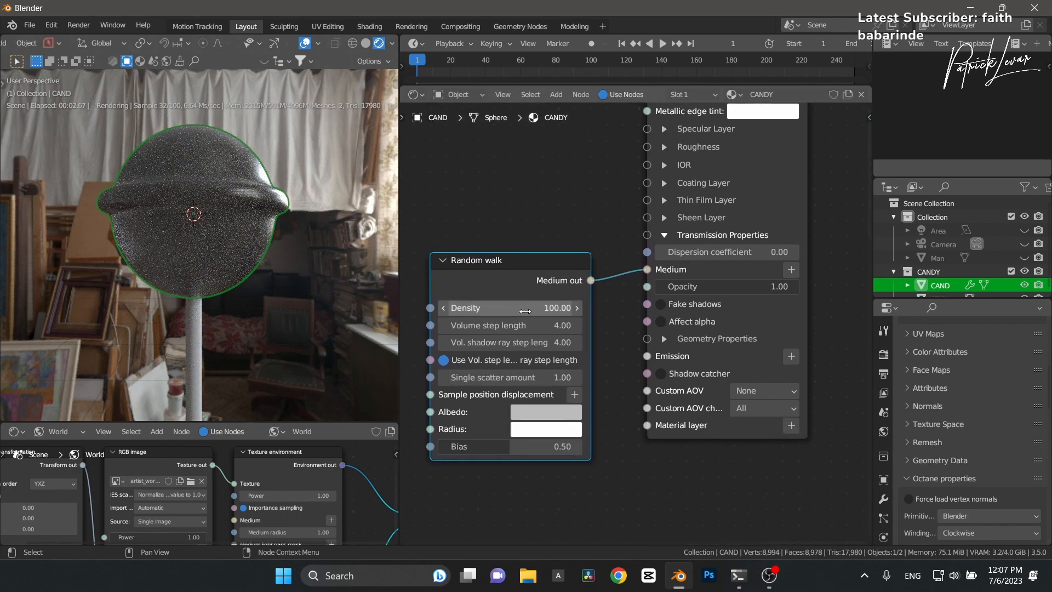
left_click(525, 307)
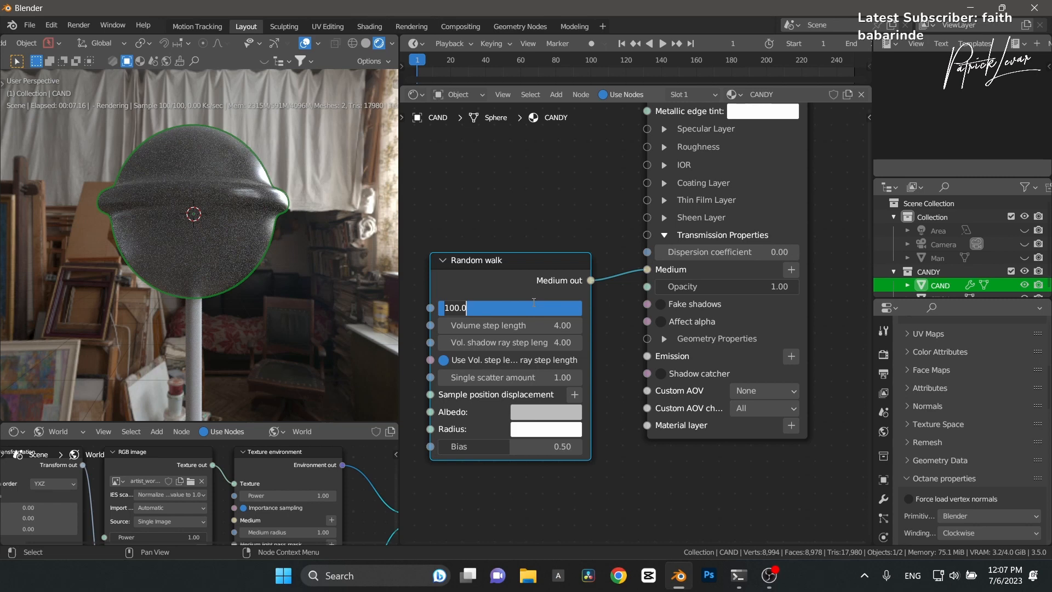
type("0")
key("Return")
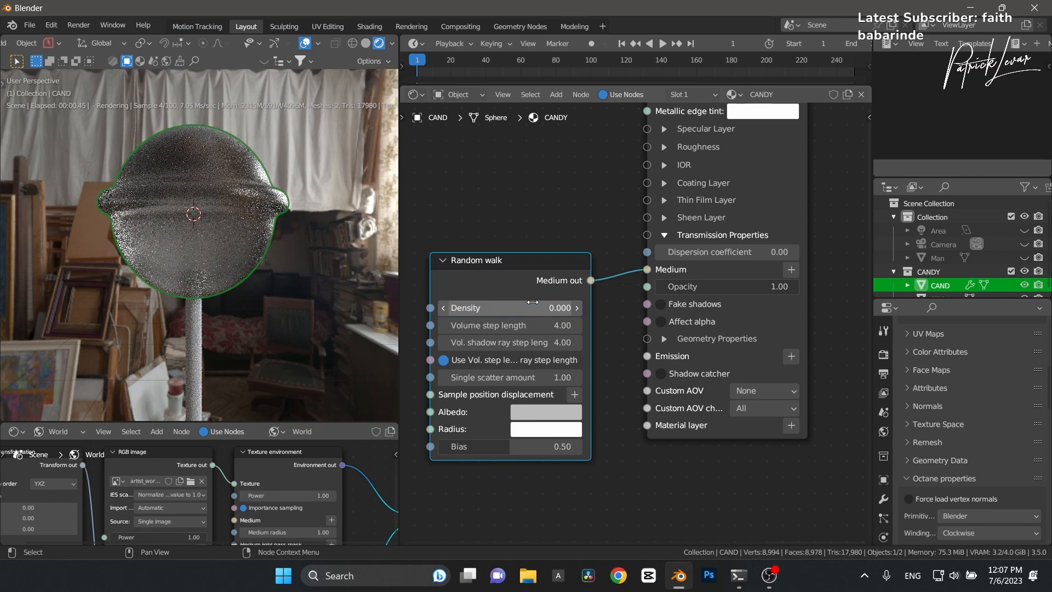
right_click(242, 228)
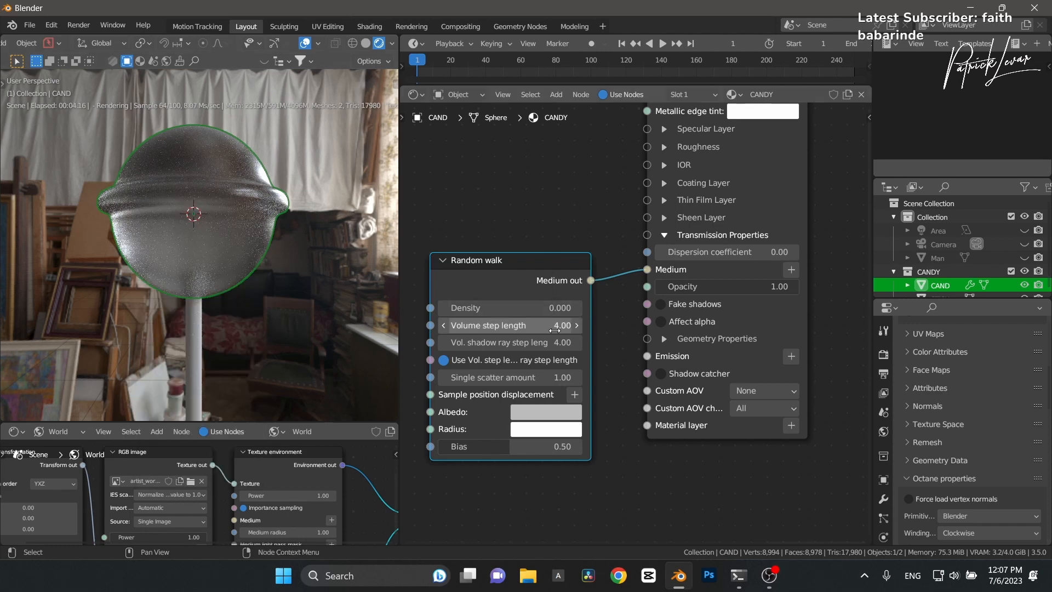
Step: Set the Random walk node's Density to 10
left_click(552, 308)
type("0.0001")
key("ctrl+a")
type("10")
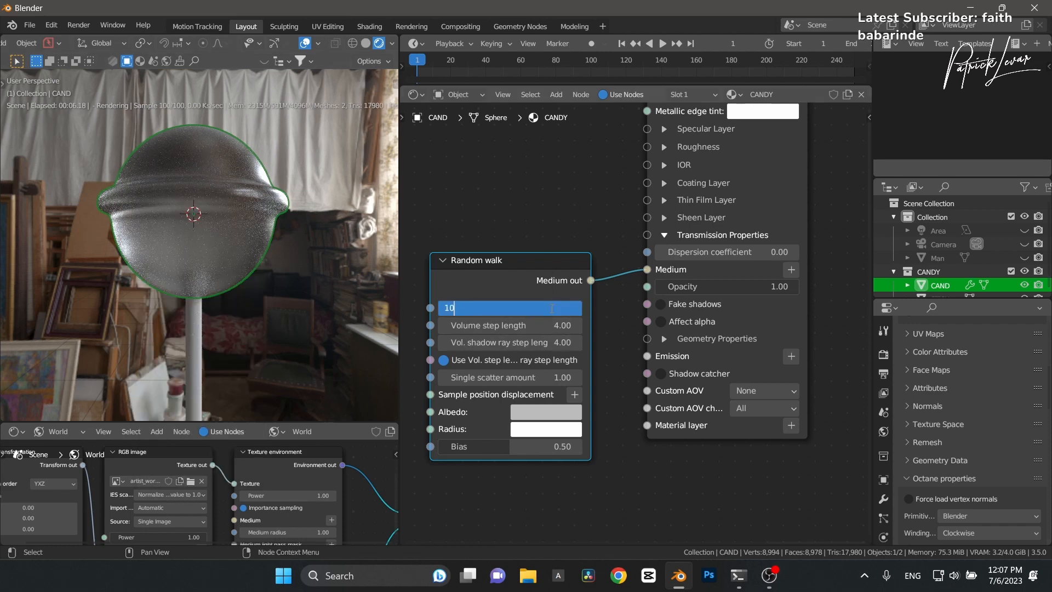
key("Return")
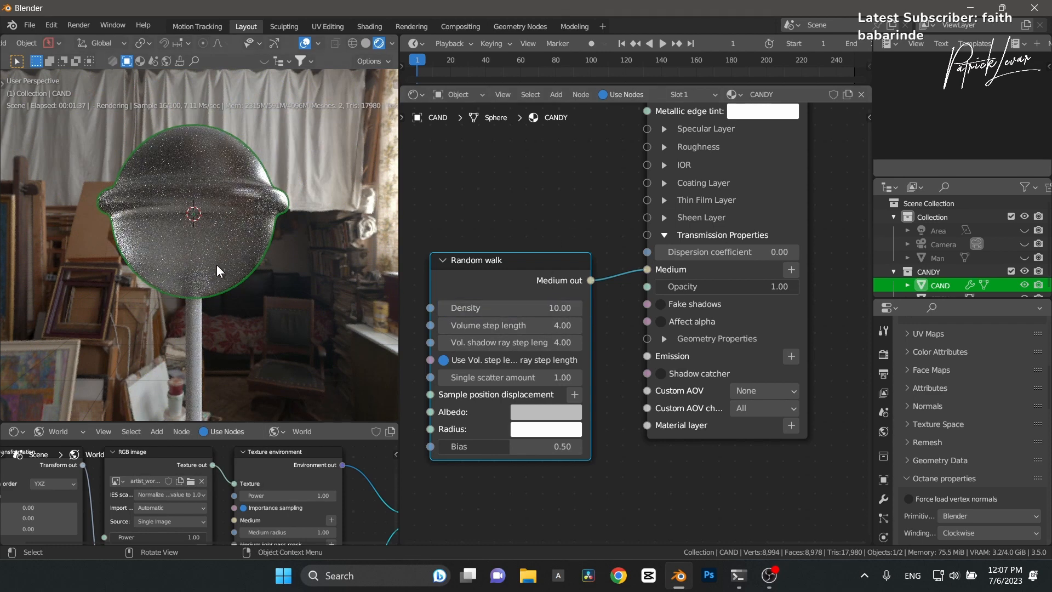
Step: Expand the Universal material's Specular Layer and check the lollipop reference image on the desktop
scroll(535, 255, "up", 5)
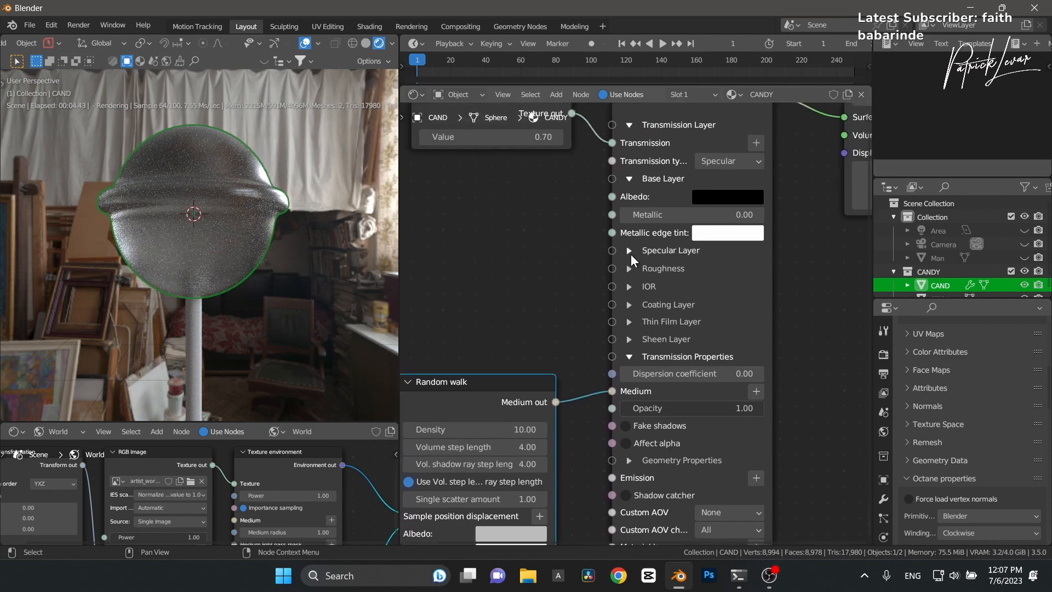
left_click(630, 252)
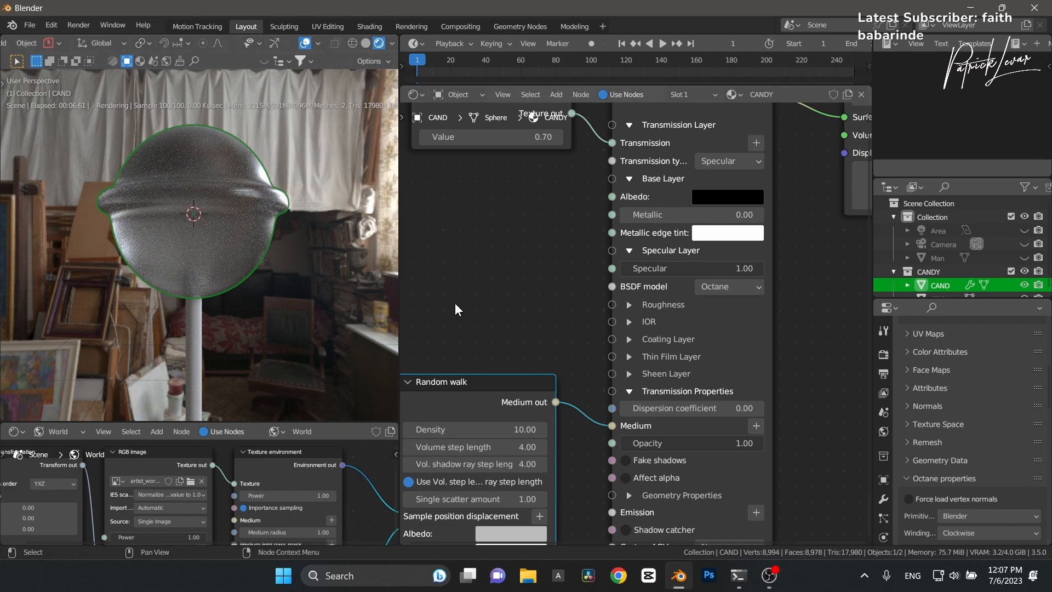
left_click(969, 8)
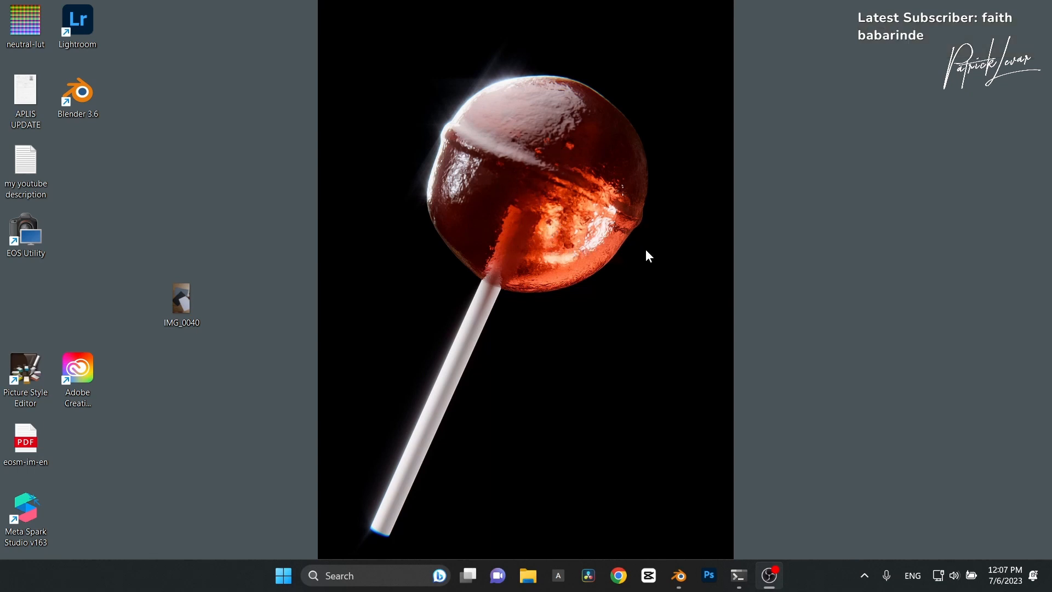
left_click(678, 574)
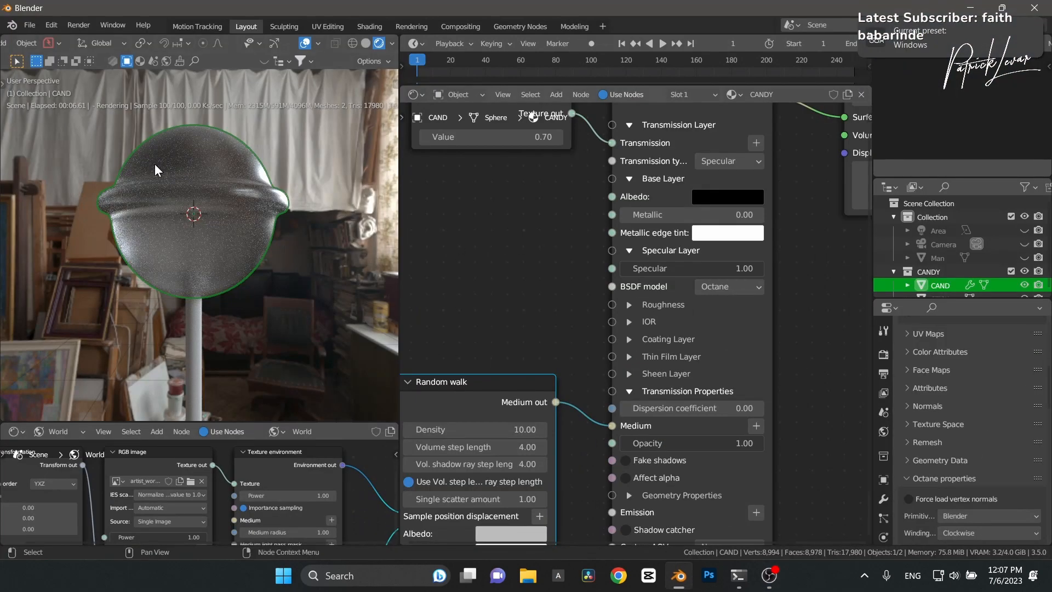
Step: Recalculate the candy mesh's normals to the outside in Edit Mode under solid shading, returning to Object Mode with rendered shading
left_click(365, 43)
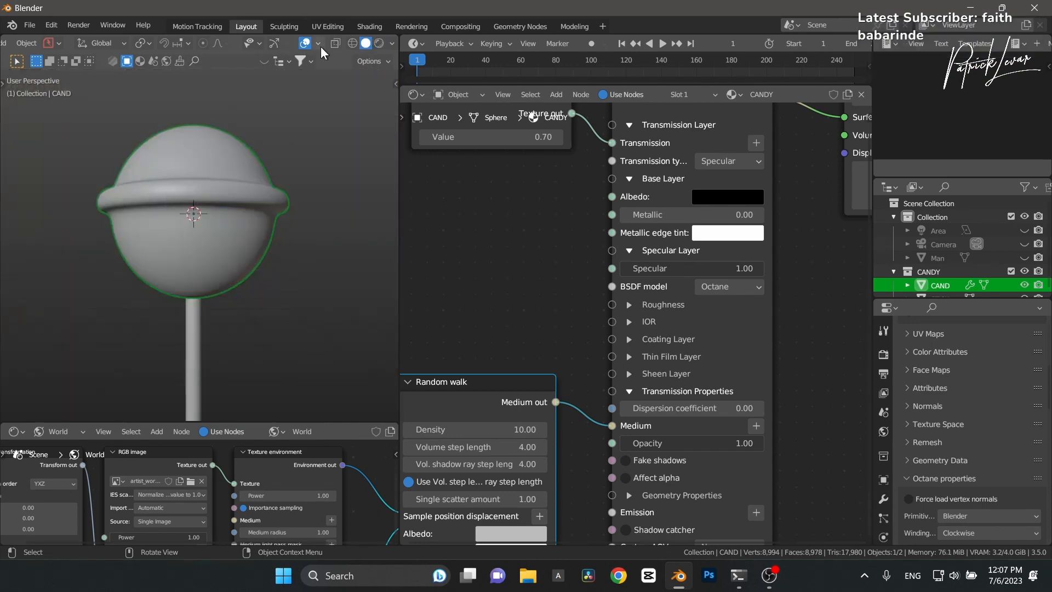
key("ctrl+Tab")
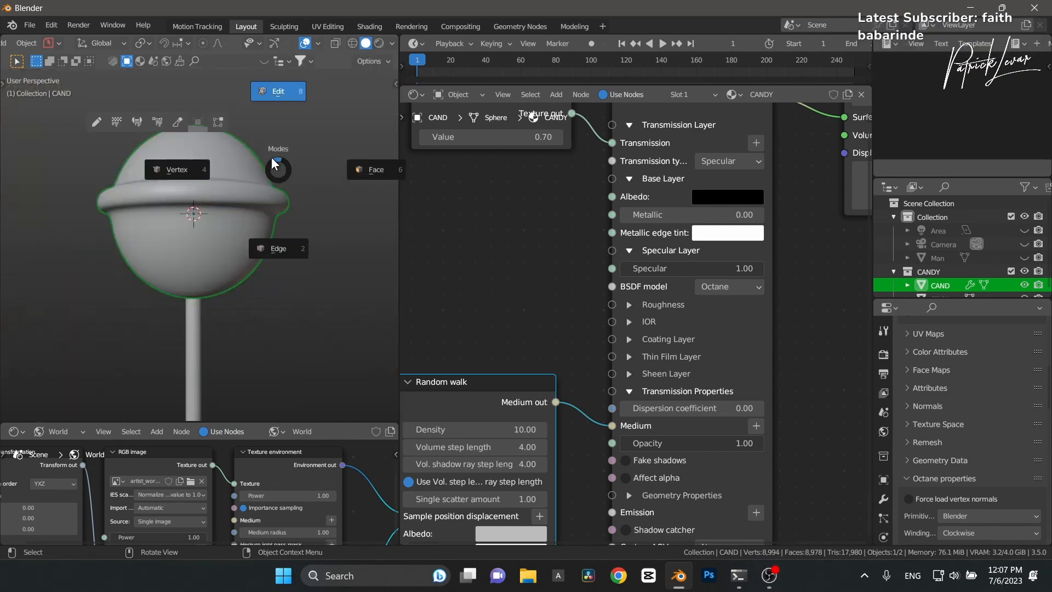
left_click(202, 169)
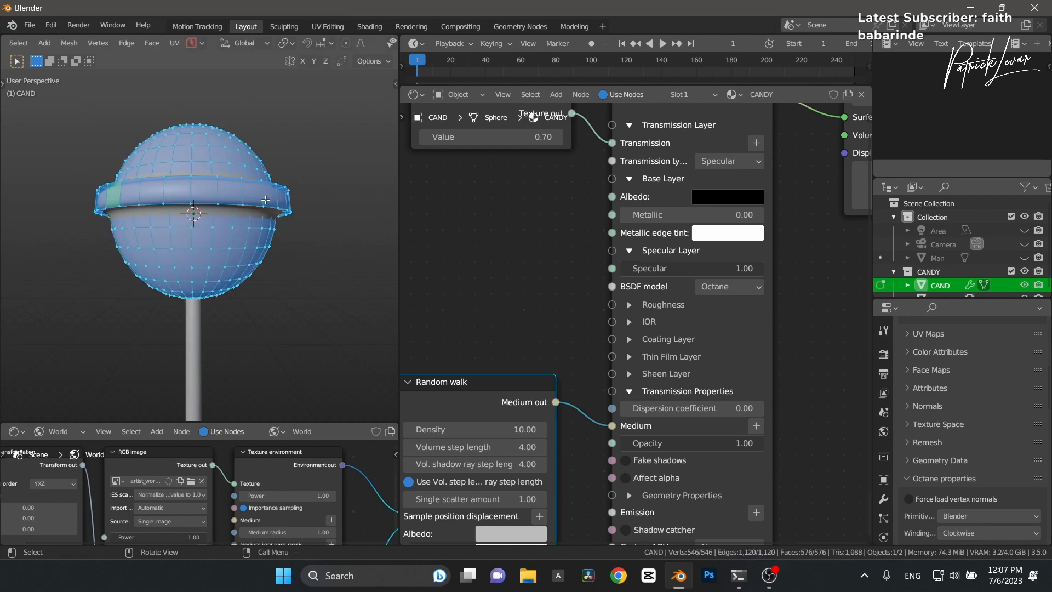
left_click(97, 43)
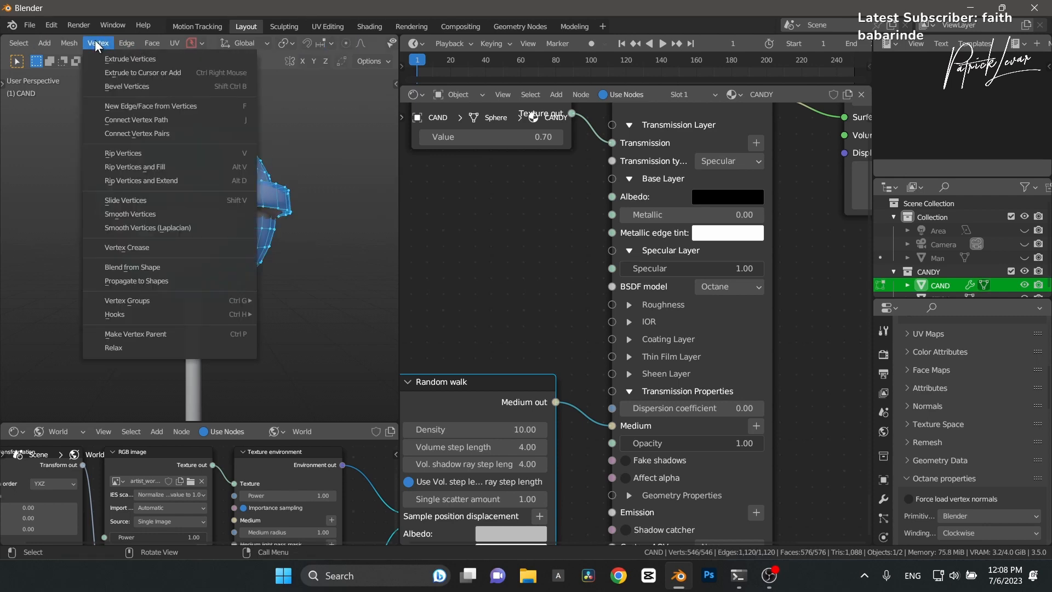
mouse_move(75, 44)
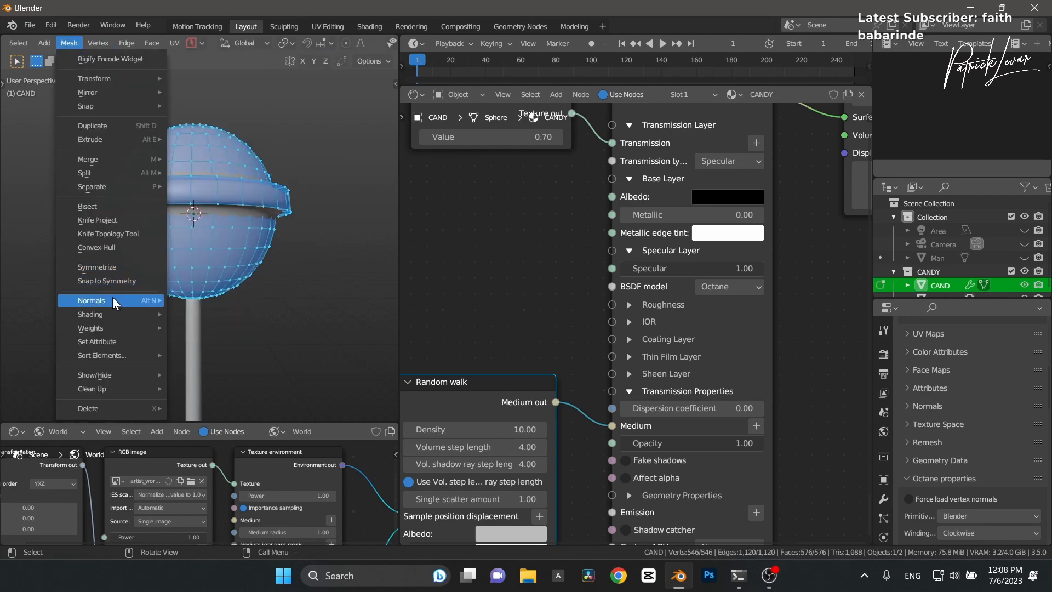
mouse_move(112, 299)
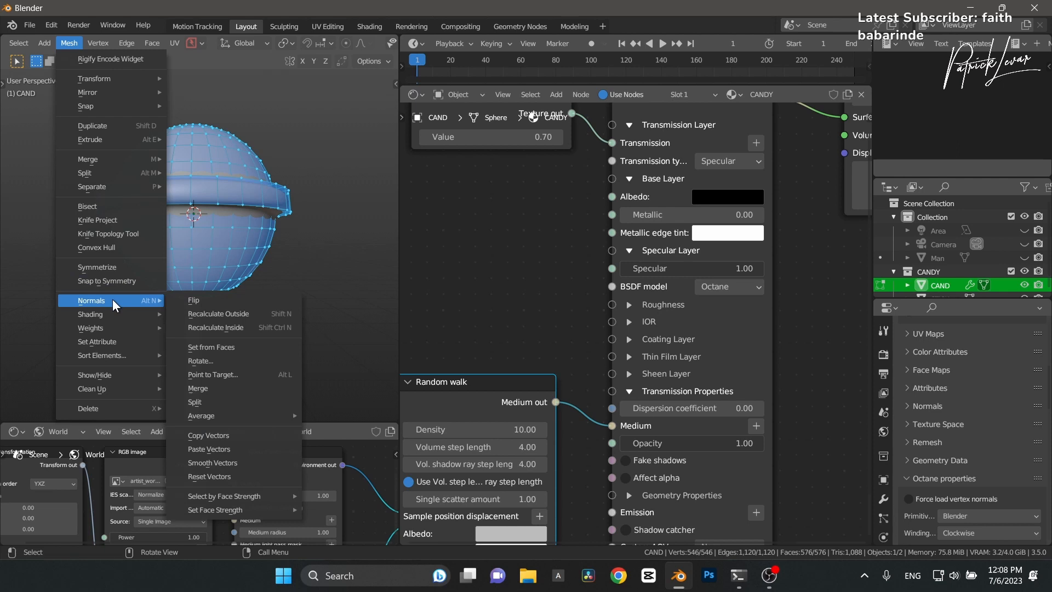
left_click(207, 317)
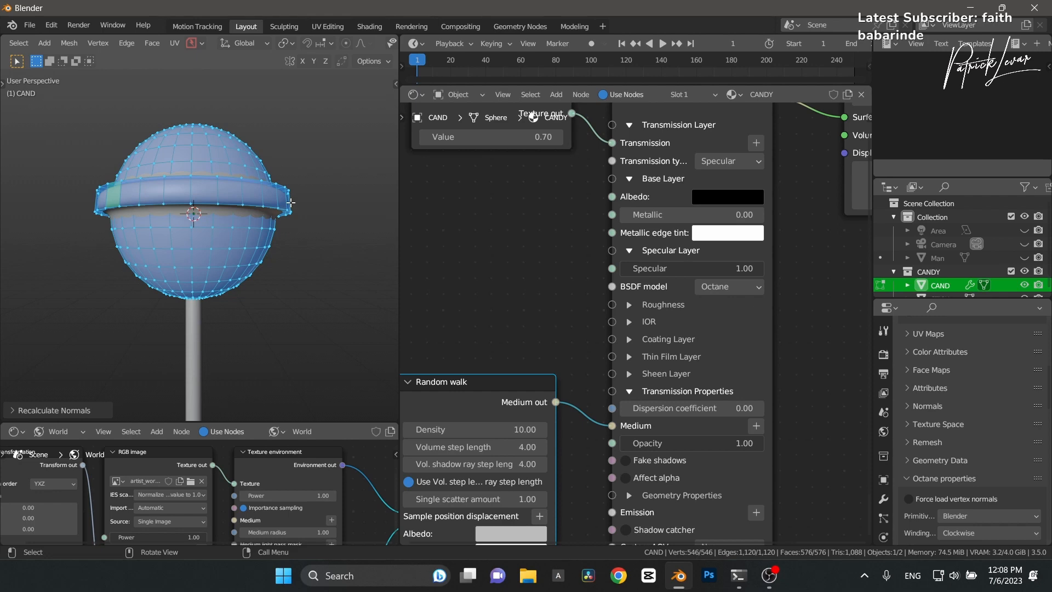
key("ctrl+Tab")
left_click(299, 127)
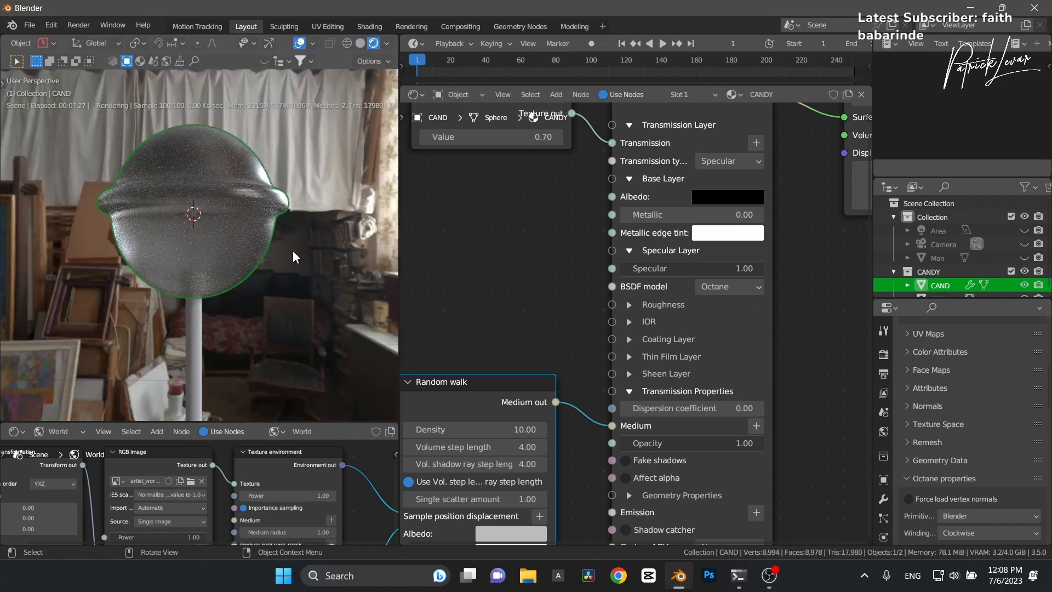
Step: Set the Specular Layer's BSDF model to the GGX energy-preserving option
left_click(729, 287)
left_click(743, 356)
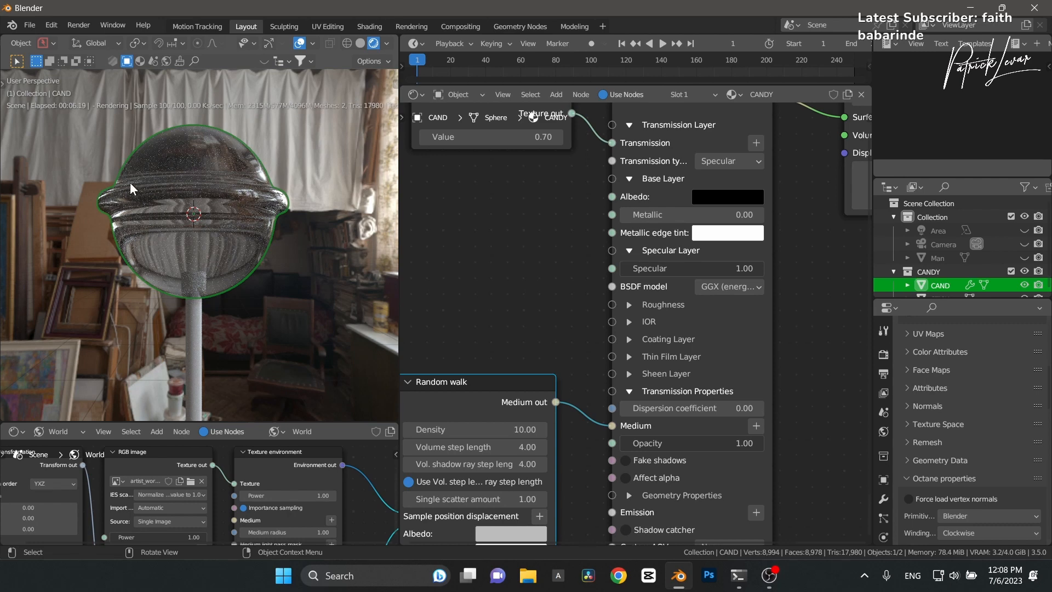
Step: Change the Random walk node's Albedo color from grey to a saturated red
middle_click_drag(498, 318, 603, 231)
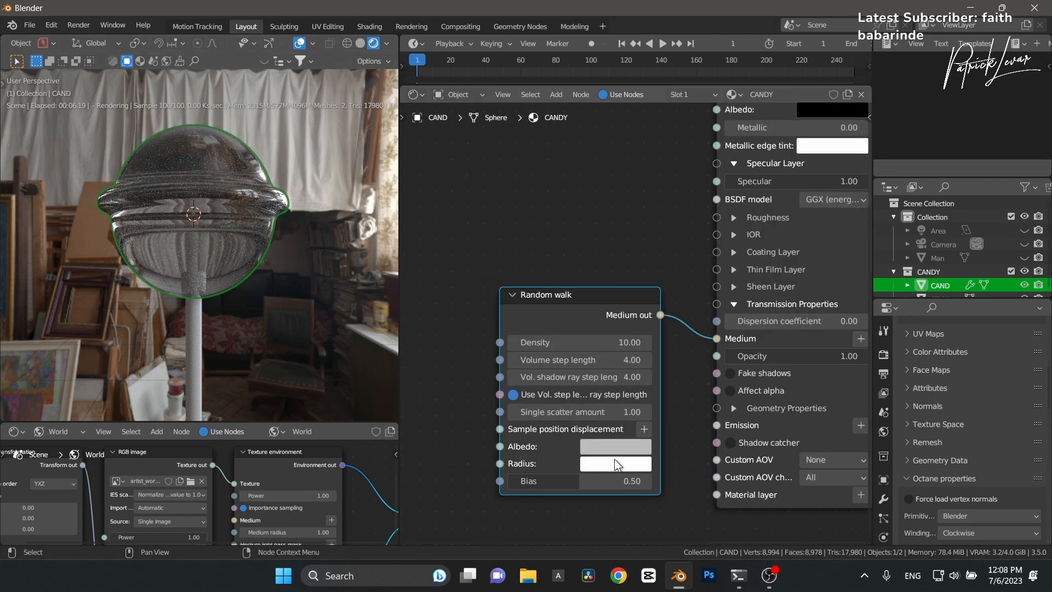
left_click(619, 448)
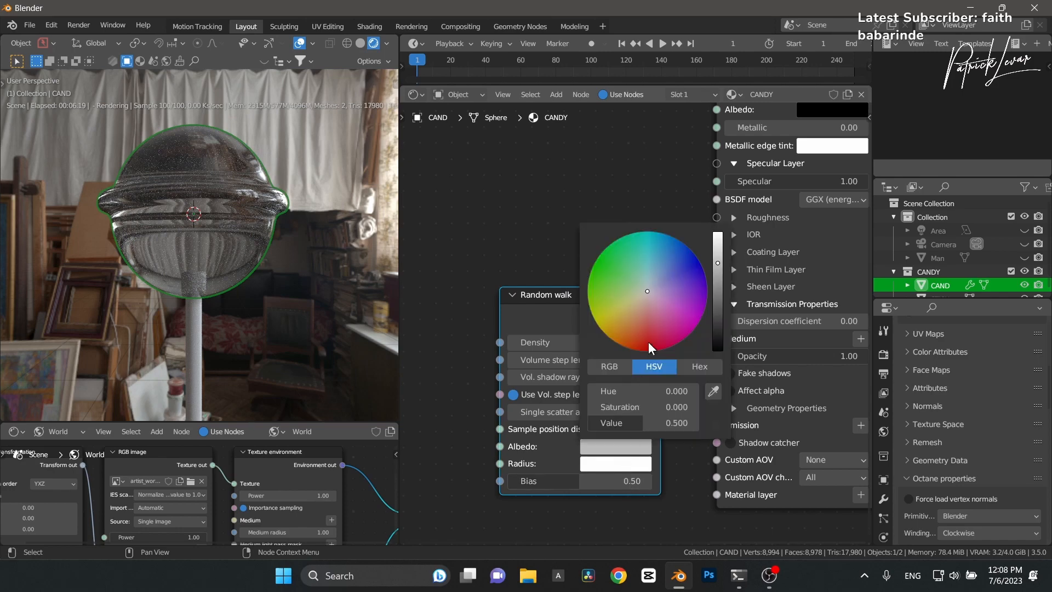
left_click_drag(646, 305, 642, 331)
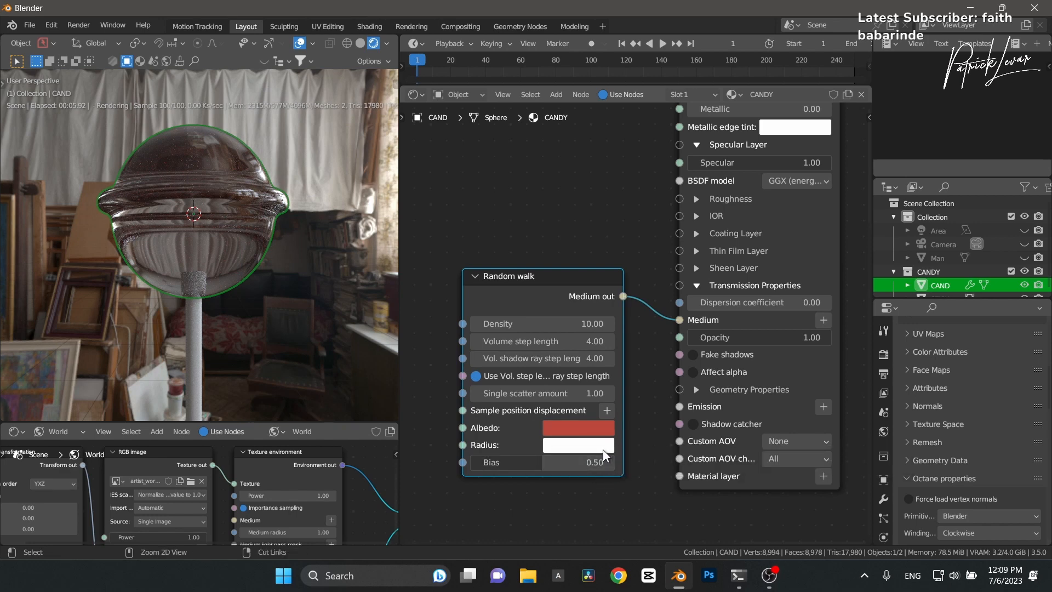
Step: Copy the red Albedo color to the Random walk node's Radius and darken it slightly
key("ctrl+v")
left_click(594, 445)
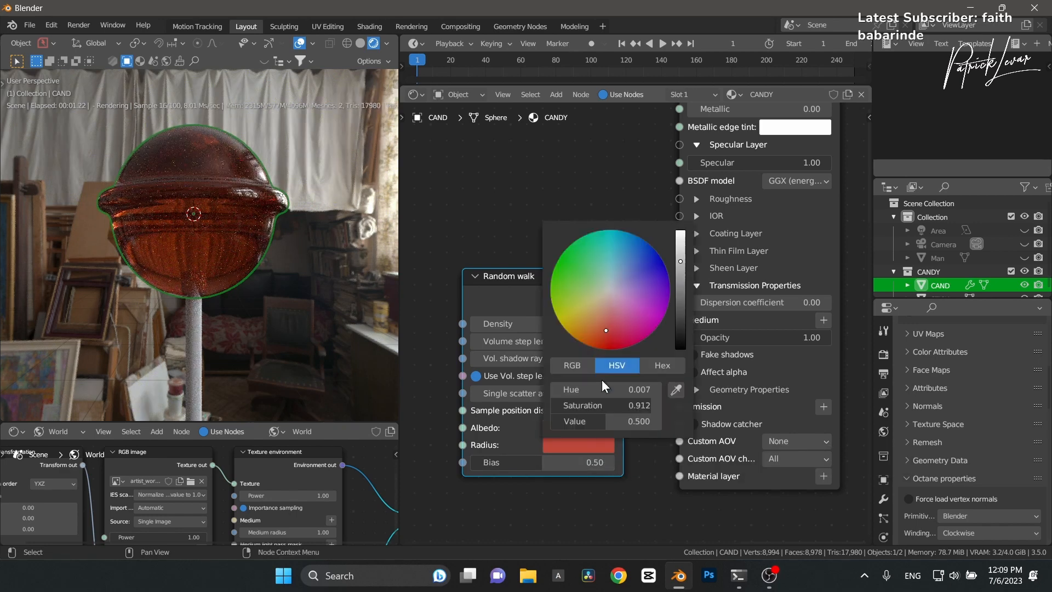
mouse_move(682, 261)
left_mouse_down()
mouse_move(680, 308)
mouse_move(680, 231)
mouse_move(681, 267)
left_mouse_up()
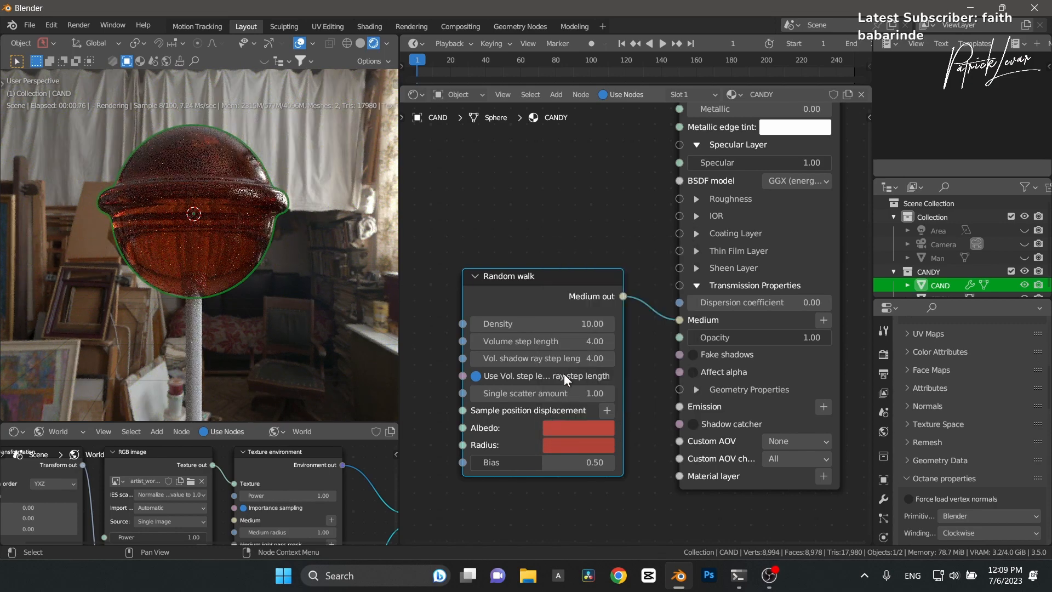
Step: Try a Density of 50 on the Random walk node
left_click(565, 323)
type("50")
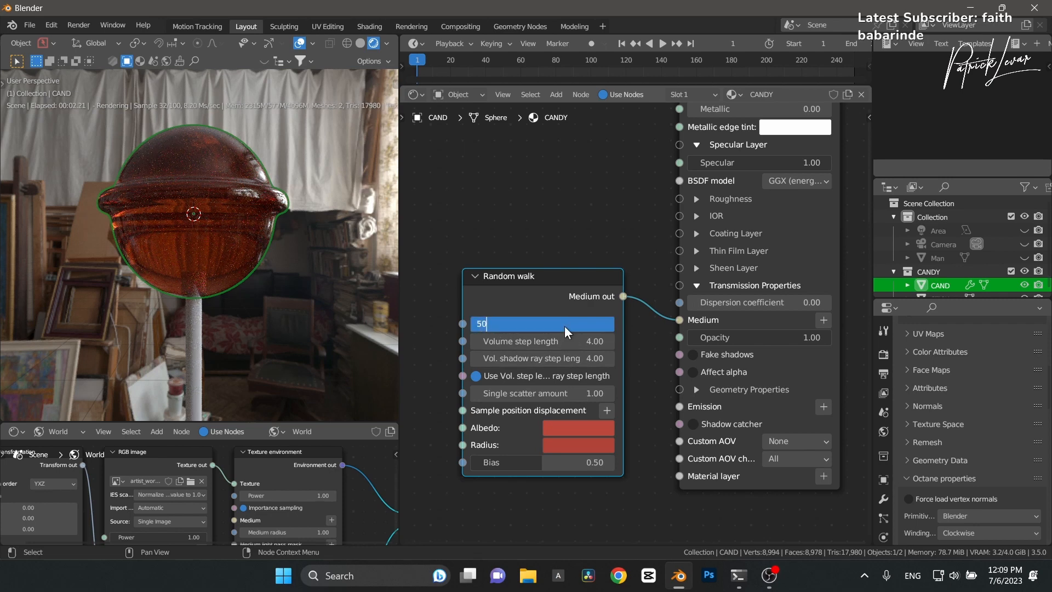
key("Return")
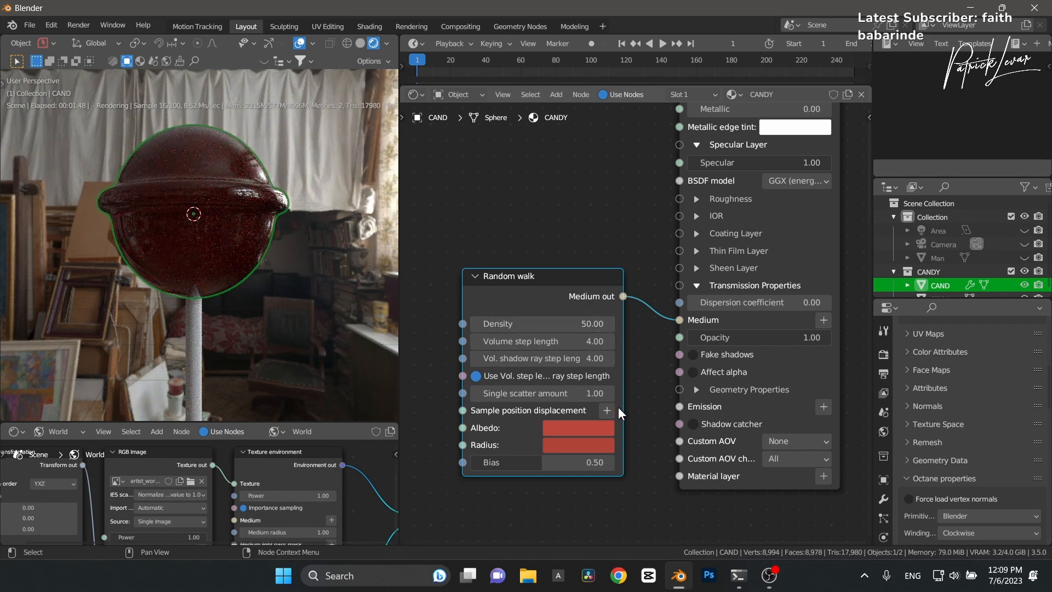
Step: Brighten the red of the Random walk node's Radius and shift its Albedo to a deeper, more saturated red
left_click(599, 442)
left_click_drag(682, 267, 681, 243)
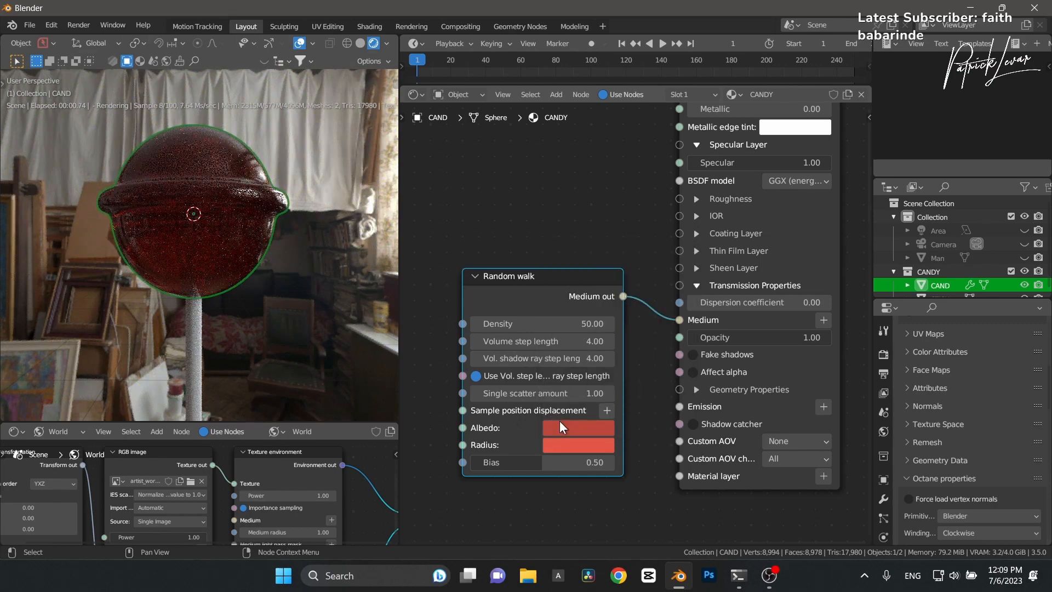
left_click(570, 424)
left_click_drag(622, 388, 637, 388)
mouse_move(635, 405)
left_mouse_down()
mouse_move(592, 405)
mouse_move(650, 404)
mouse_move(632, 405)
left_mouse_up()
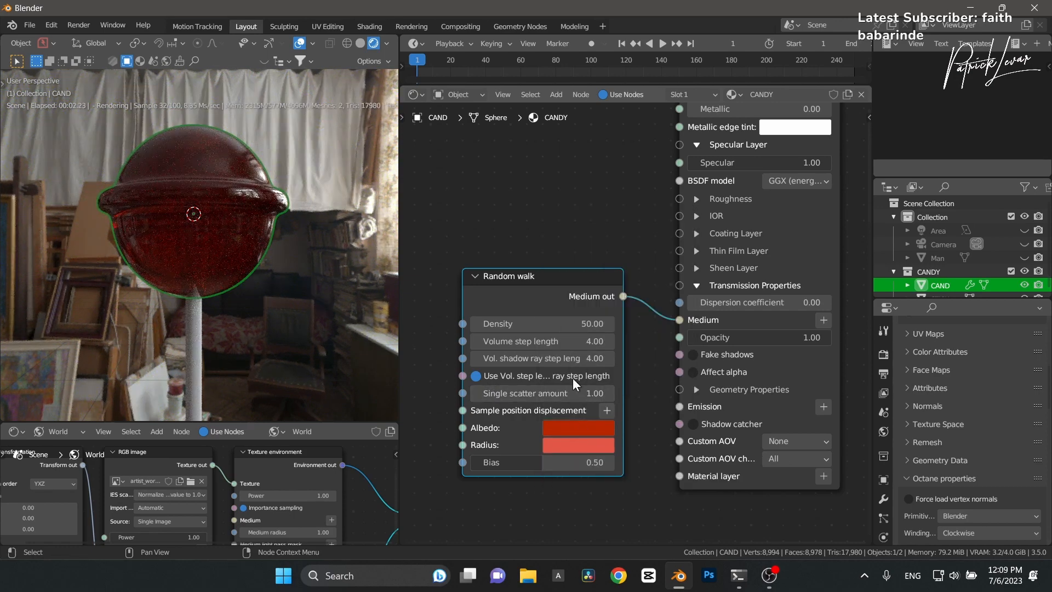
Step: Return the Random walk node's Density to 10
left_click(571, 324)
type("10")
key("Return")
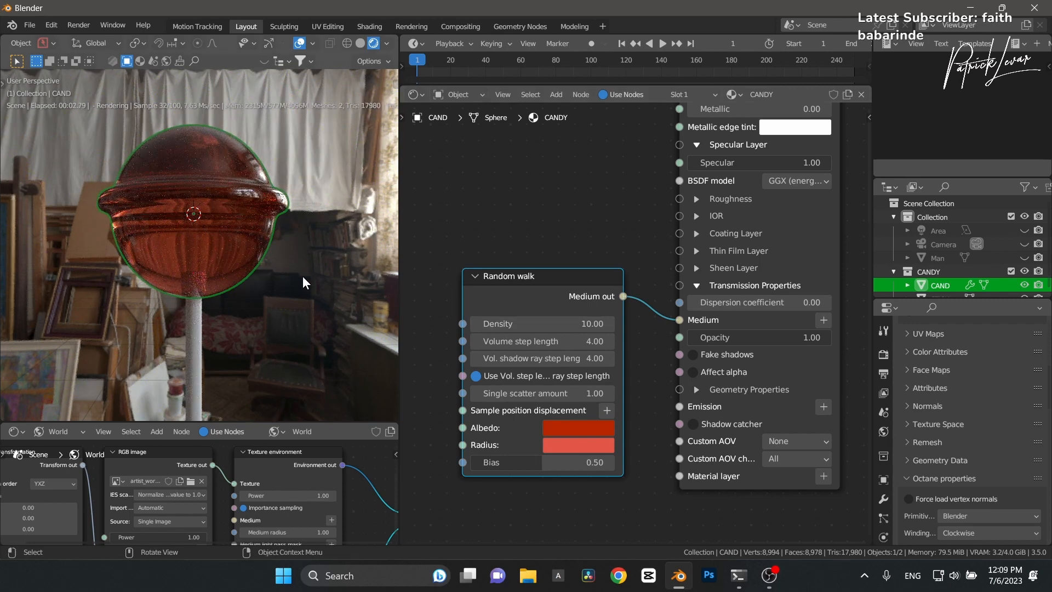
Step: Switch the viewport to solid shading and turn the shader editor area into a 3D Viewport showing the whole lollipop
key("z")
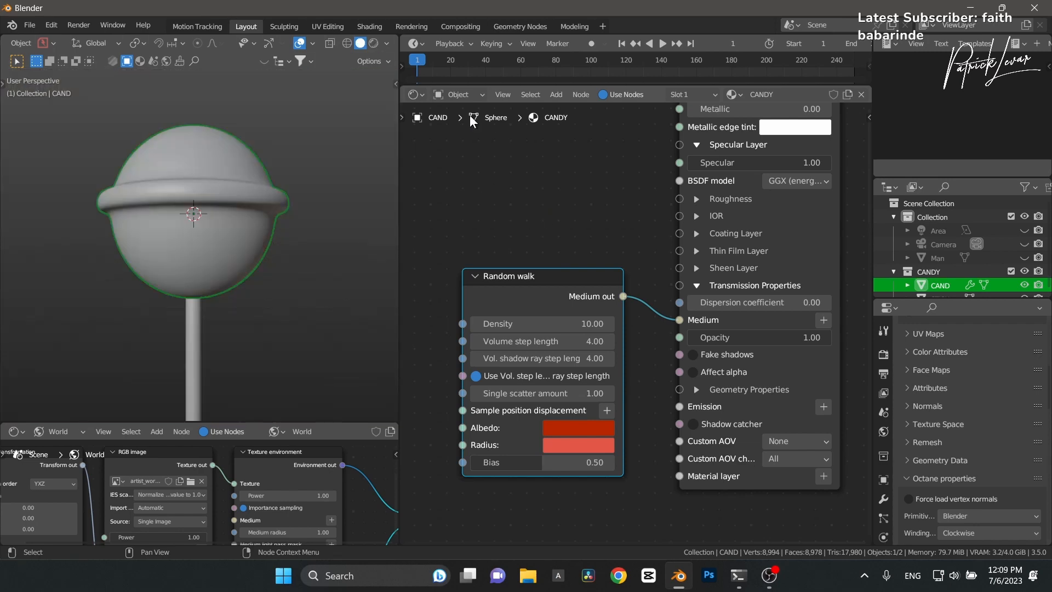
left_click(422, 97)
left_click(433, 122)
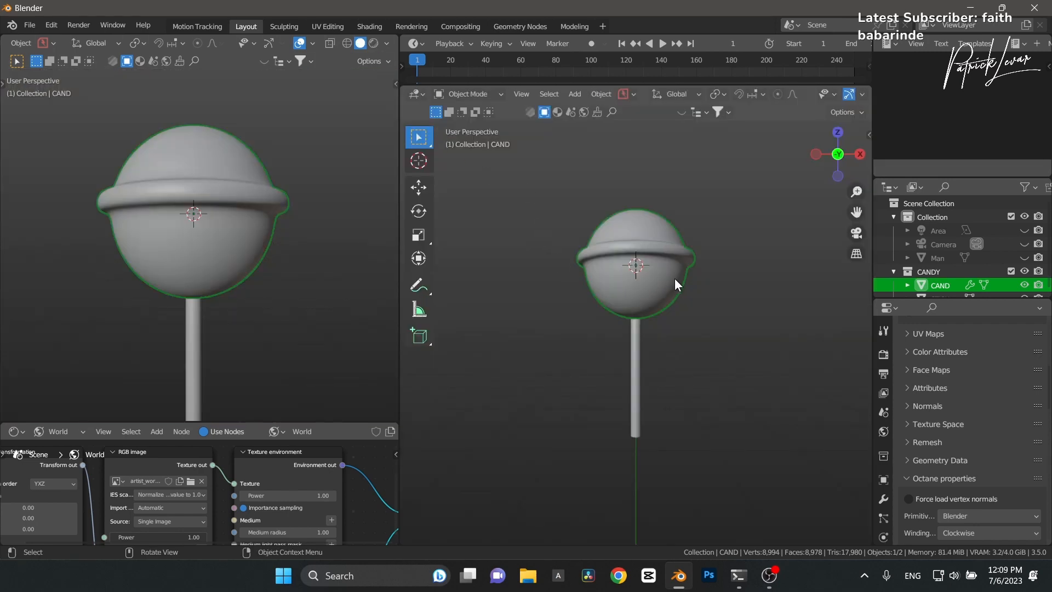
mouse_move(668, 315)
middle_mouse_down()
mouse_move(659, 321)
mouse_move(673, 325)
middle_mouse_up()
scroll(673, 332, "down", 3)
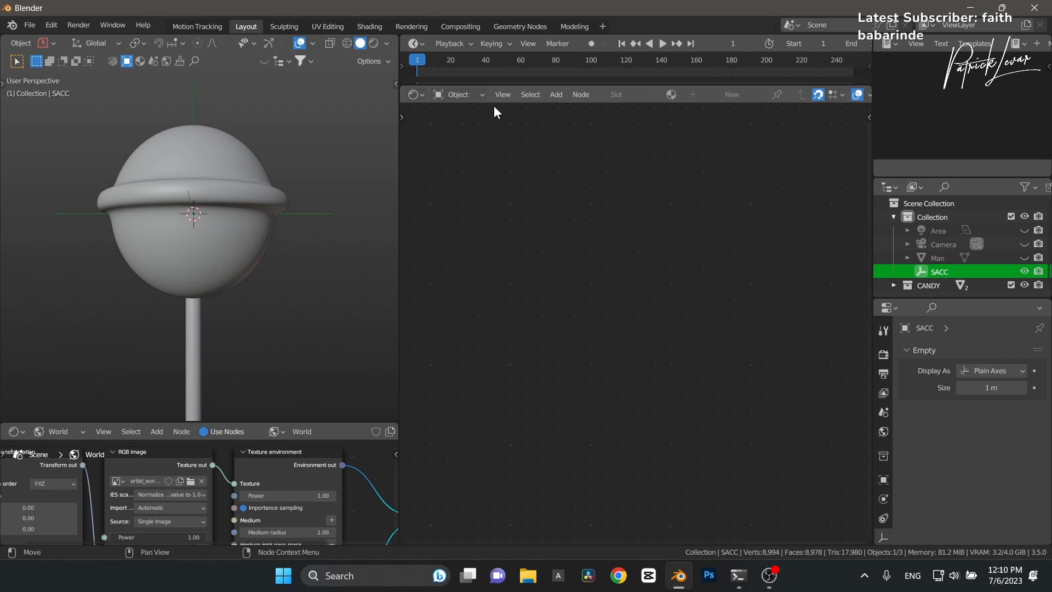
left_click(416, 95)
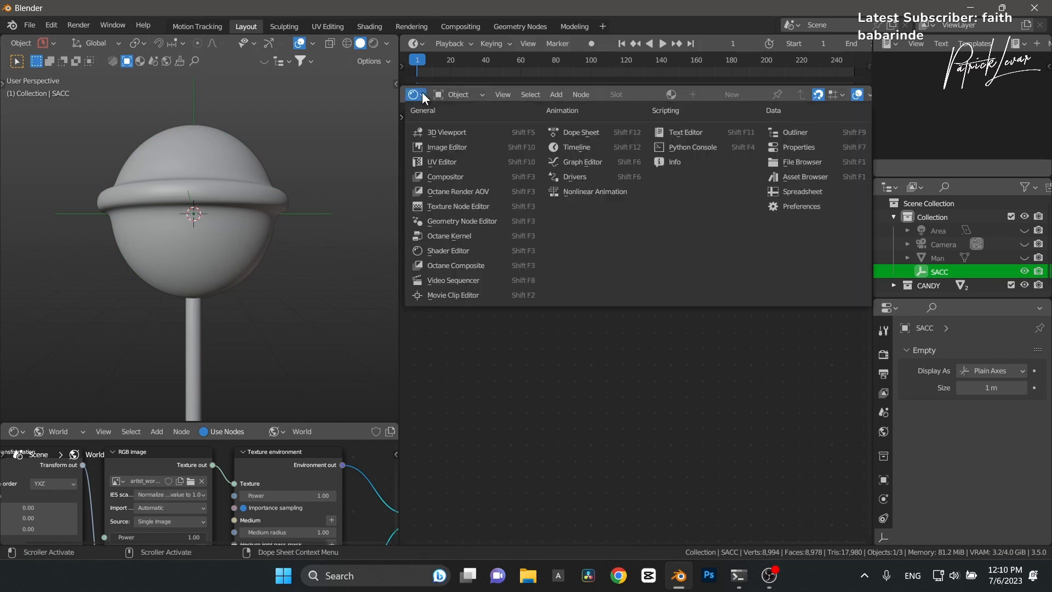
left_click(427, 136)
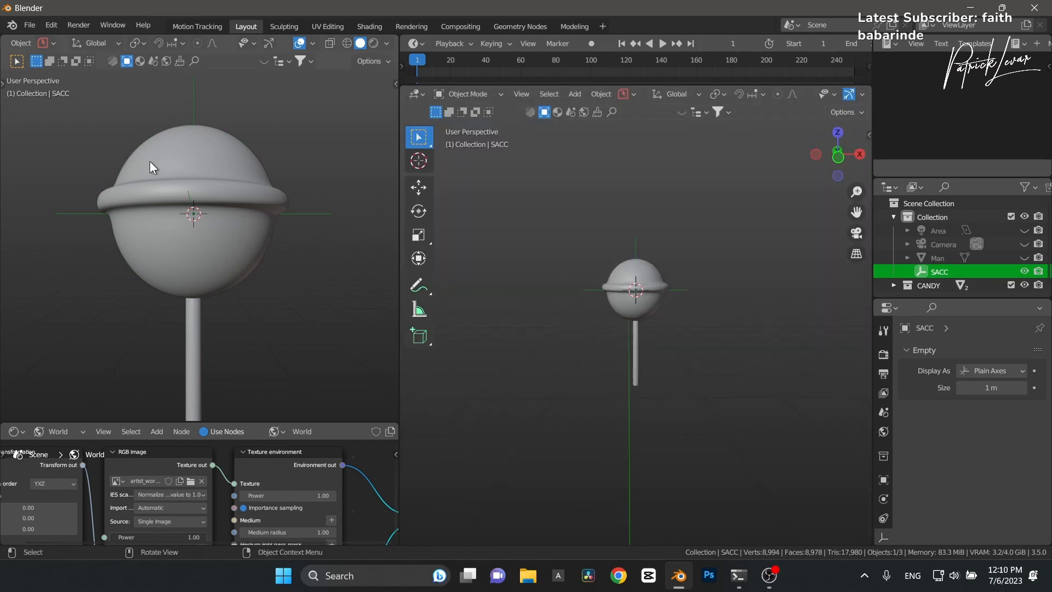
Step: Measure the width of the candy across its band, deselect everything and return to the selection tool
left_click(418, 309)
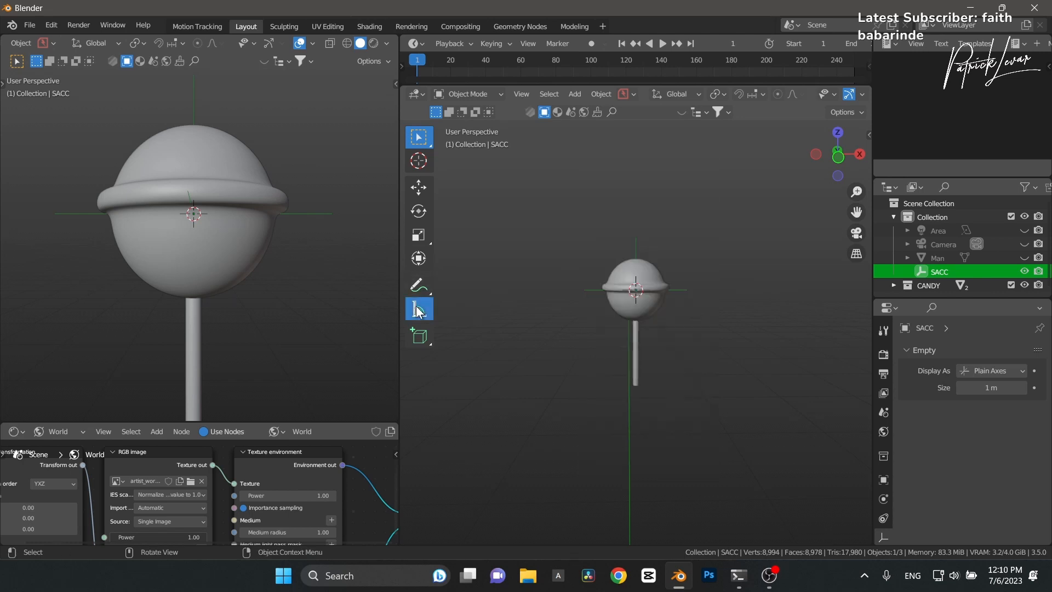
scroll(616, 290, "up", 1)
scroll(616, 288, "up", 3)
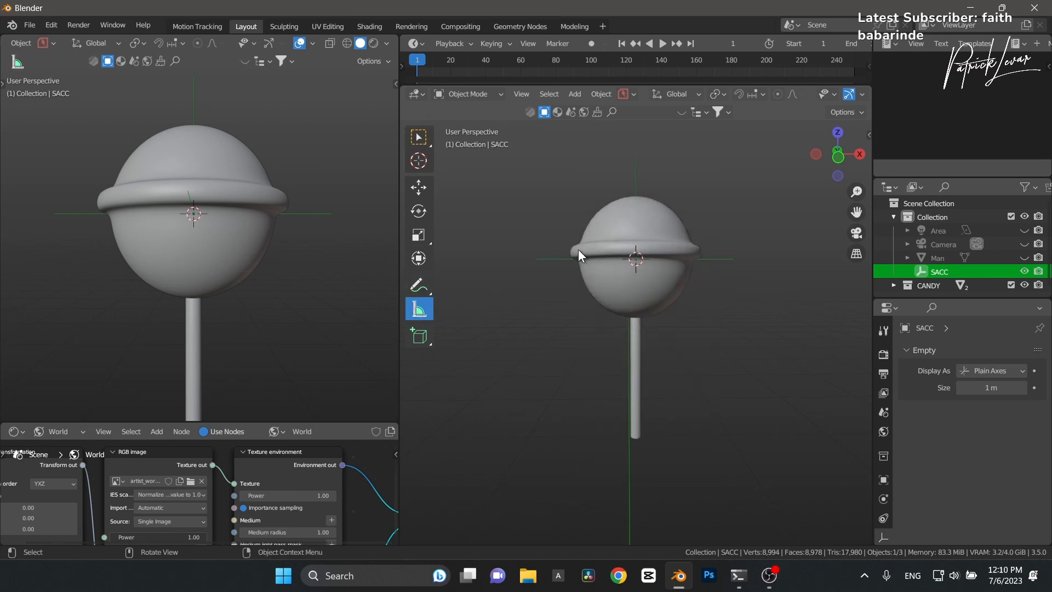
left_click_drag(573, 248, 693, 247)
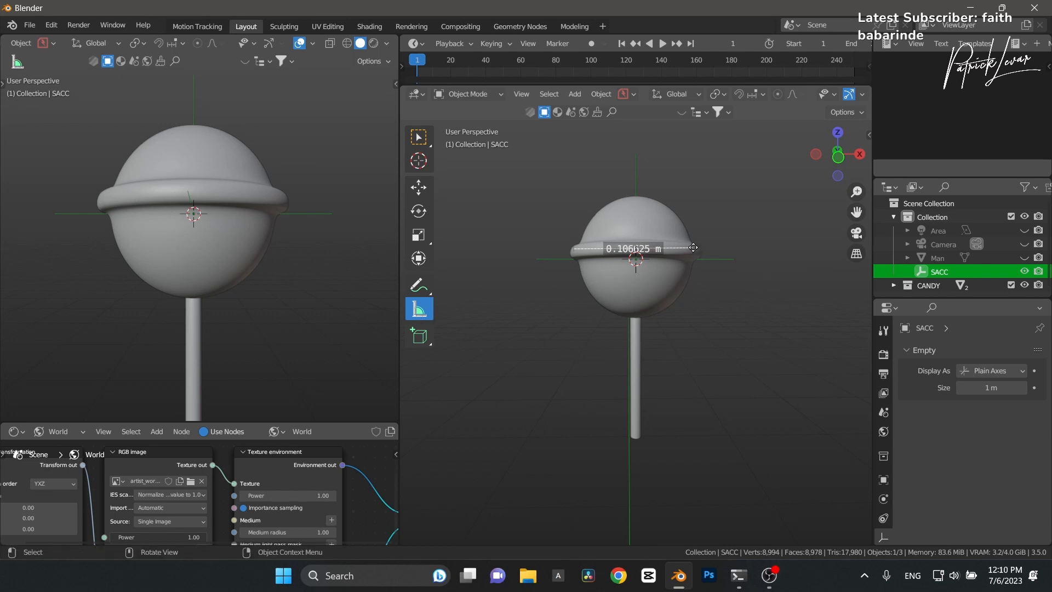
left_click(508, 333)
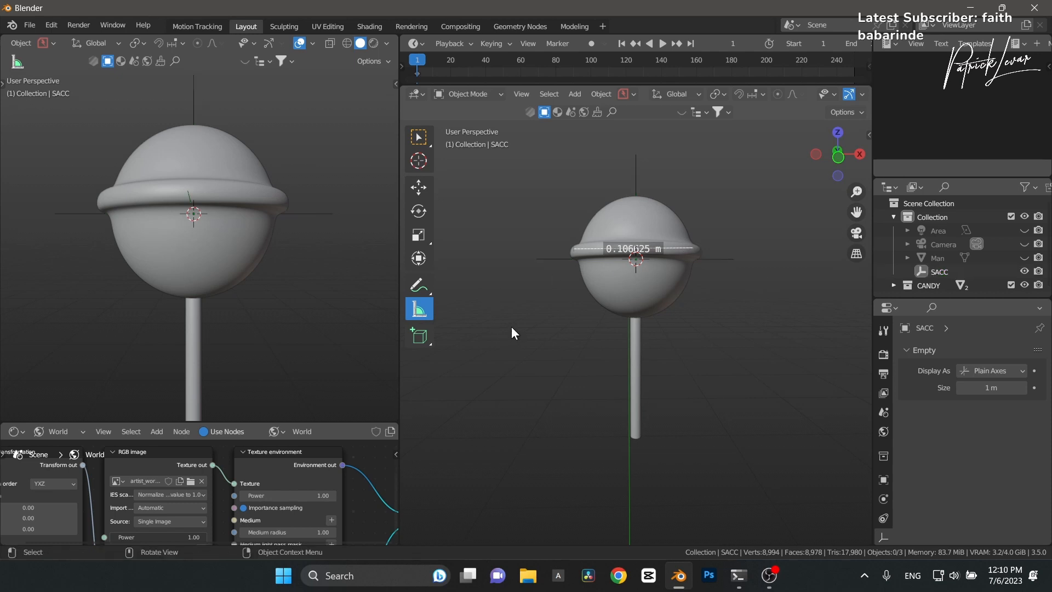
left_click(418, 187)
left_click(418, 137)
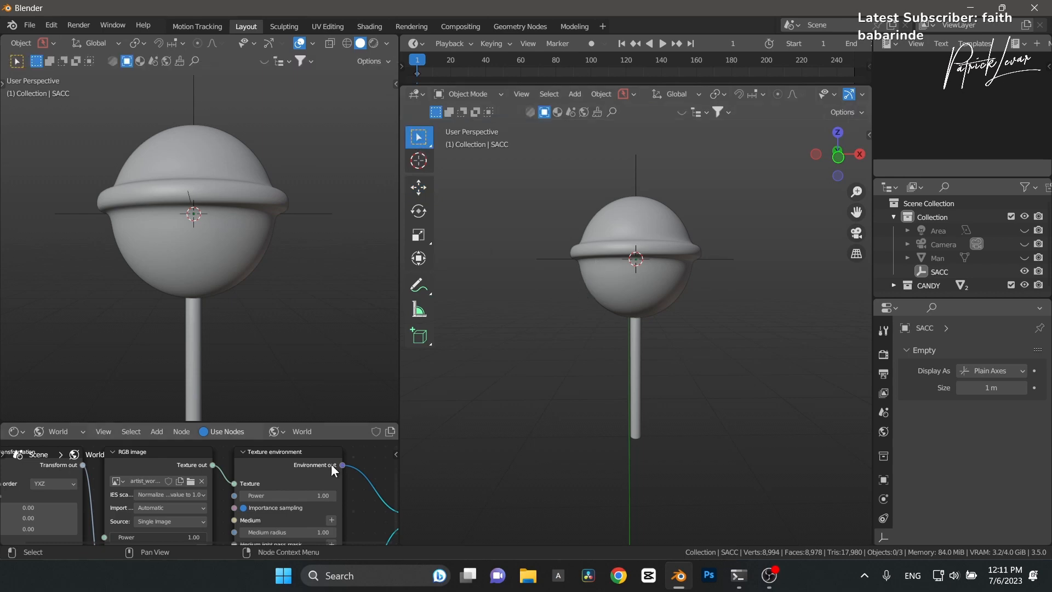
Step: Add a UV sphere at the 3D cursor in the lollipop's center
key("shift+a")
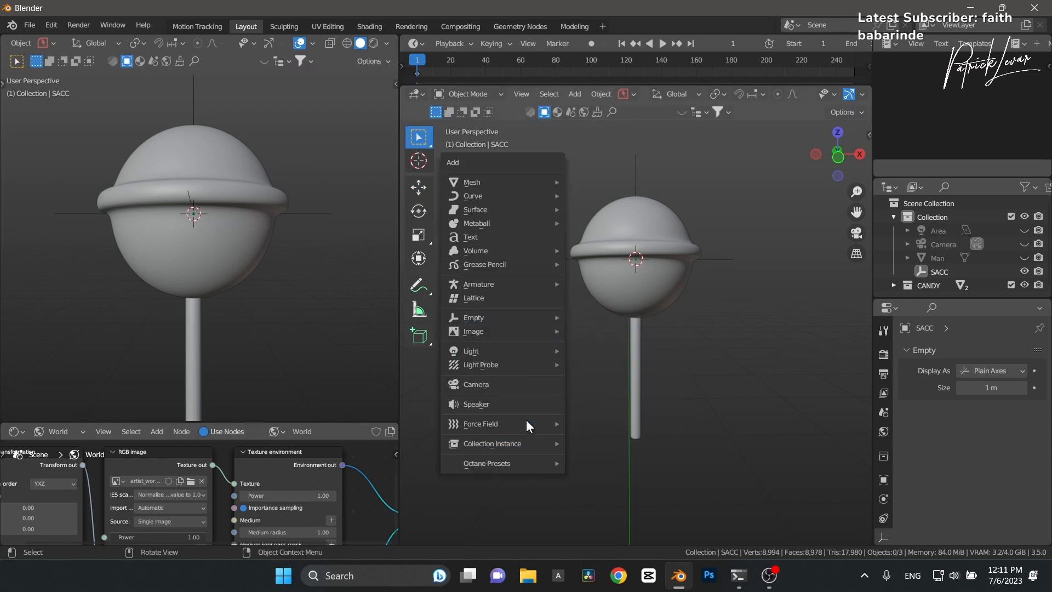
mouse_move(512, 181)
left_click(610, 239)
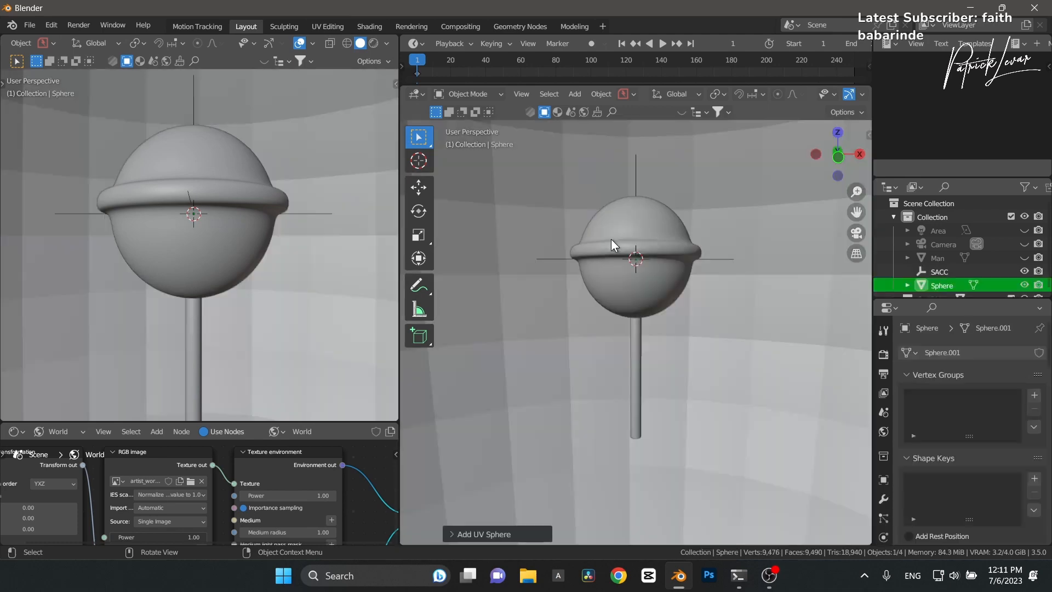
Step: Set the new UV sphere's radius to 0.01 m
left_click(504, 533)
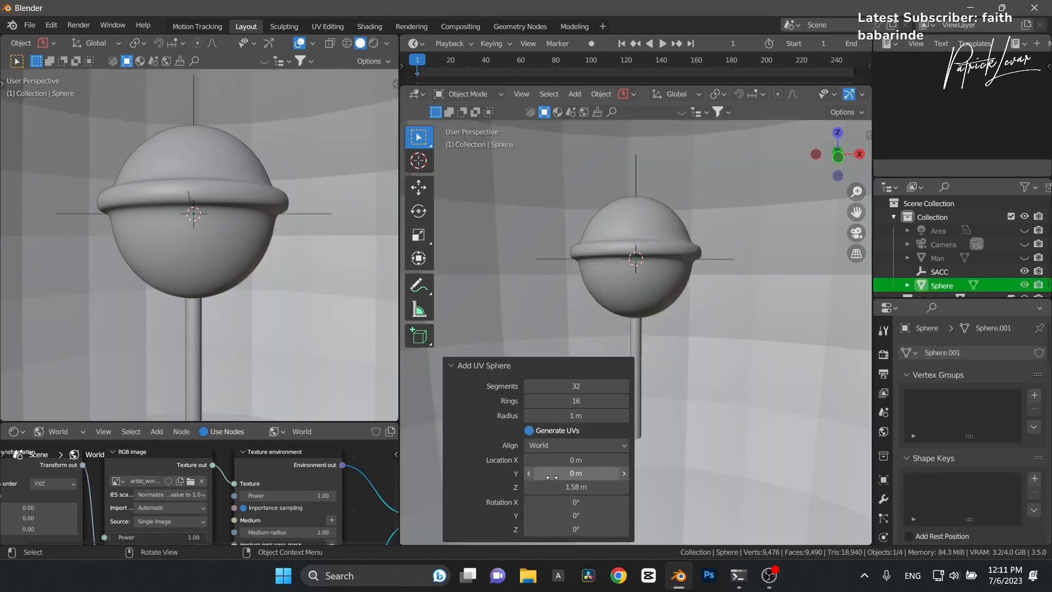
left_click(589, 415)
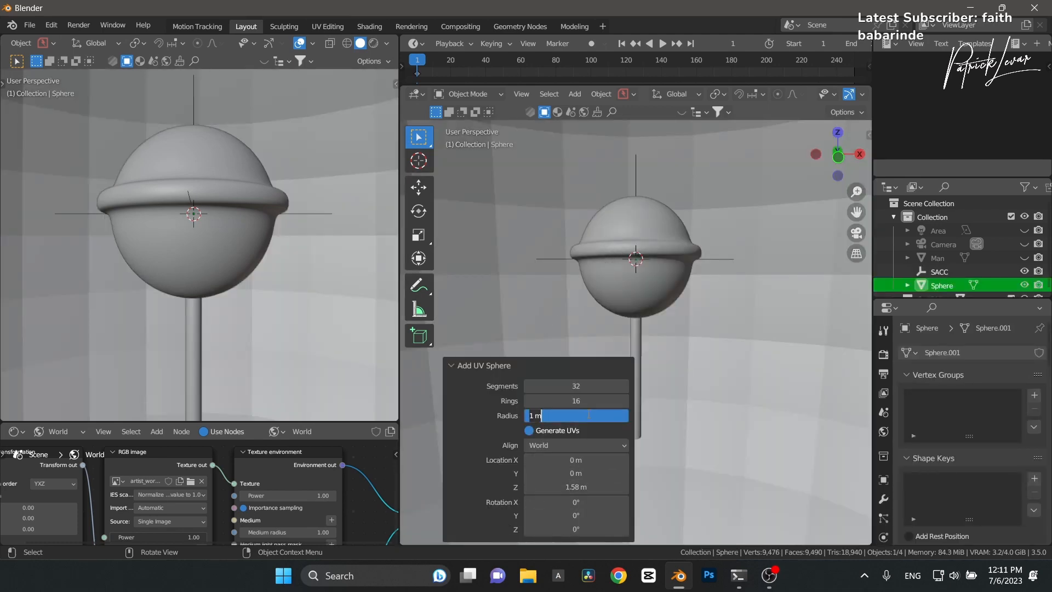
type(".01")
key("Return")
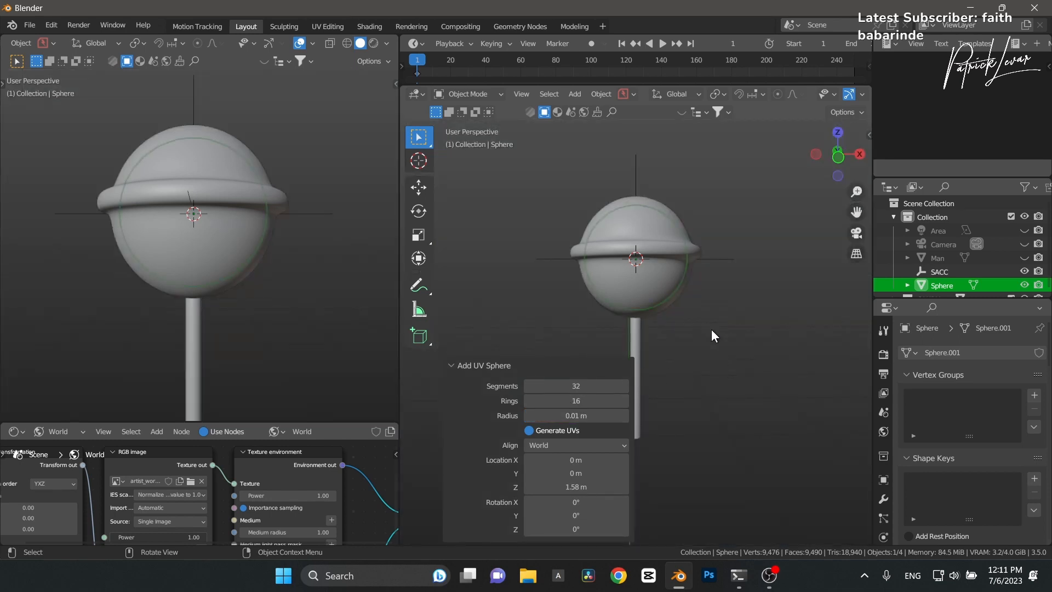
Step: Move the small sphere along the X axis out of the candy so it sits beside the lollipop
scroll(939, 260, "down", 1)
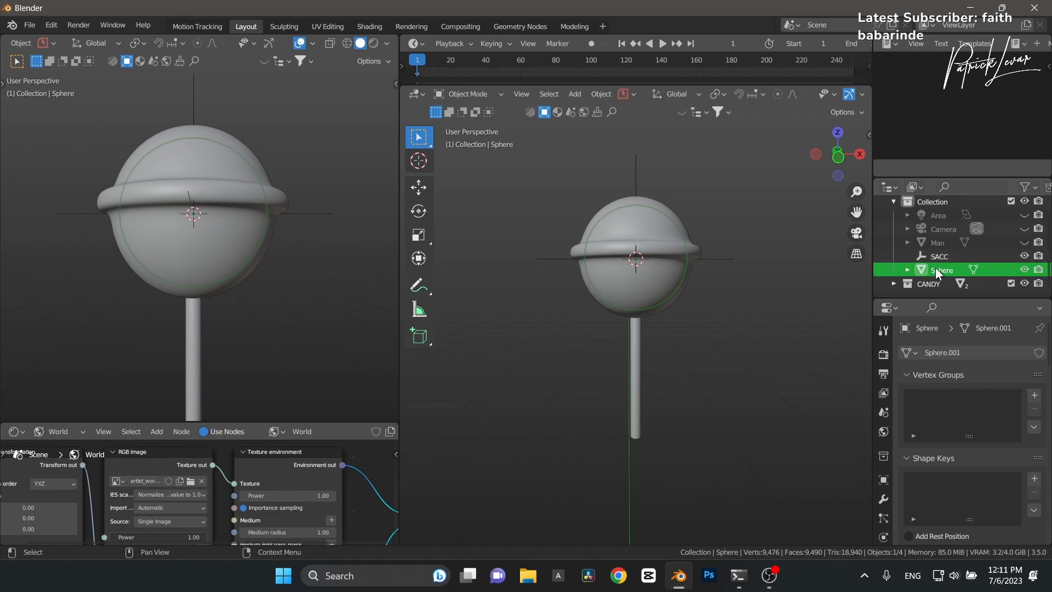
key("g")
key("x")
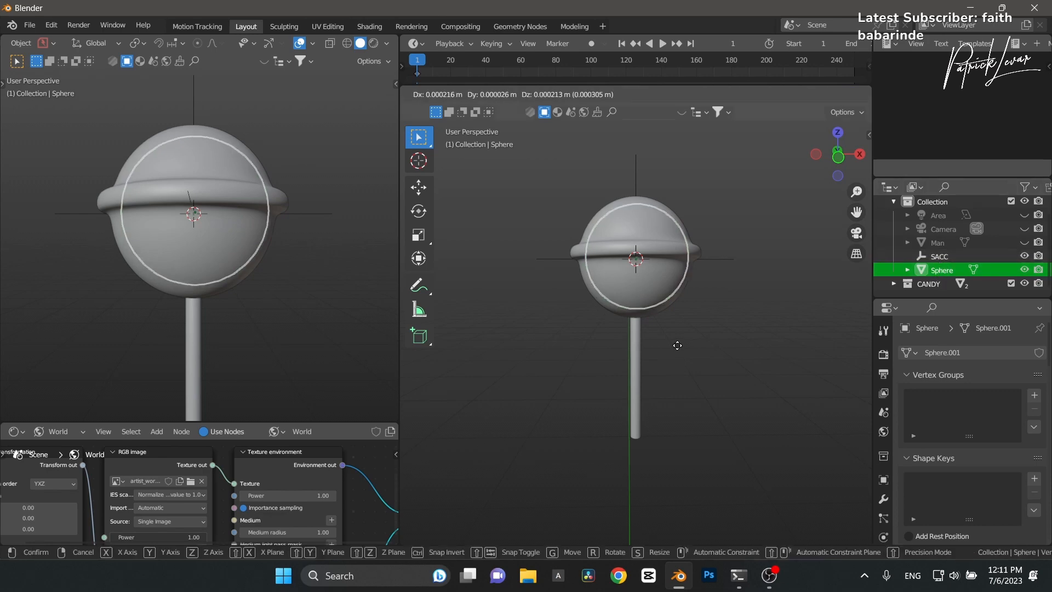
left_click(767, 334)
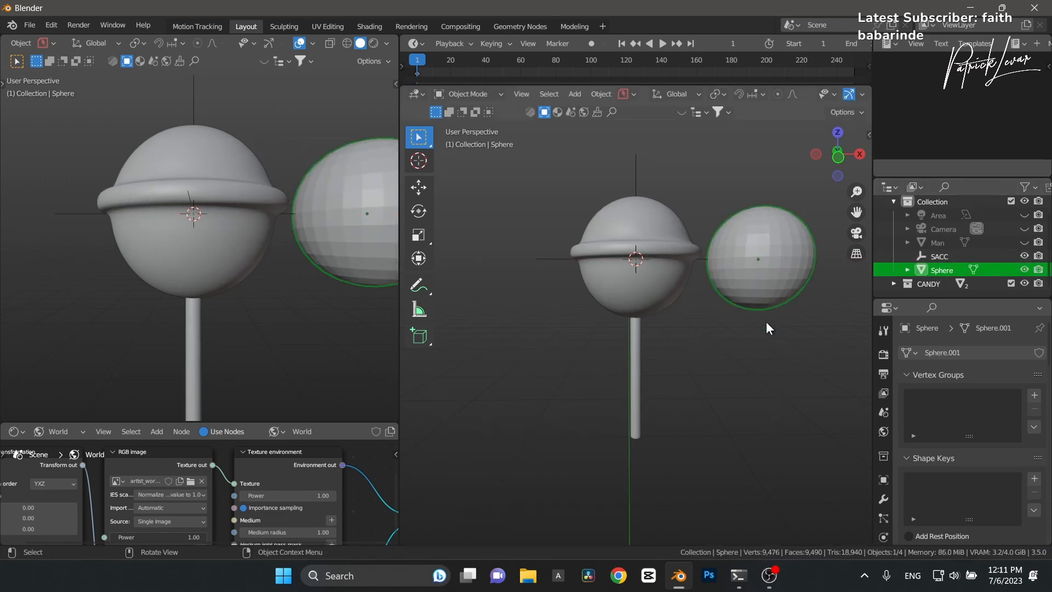
Step: Select only the small sphere and scale it down uniformly to about 0.093 of its size
key("a")
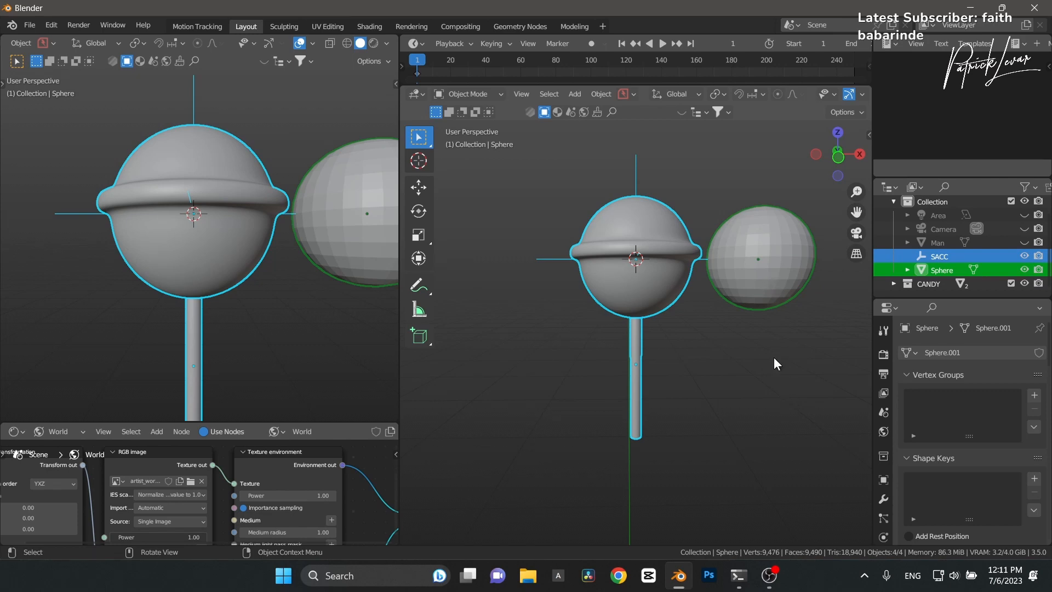
left_click(768, 277)
key("s")
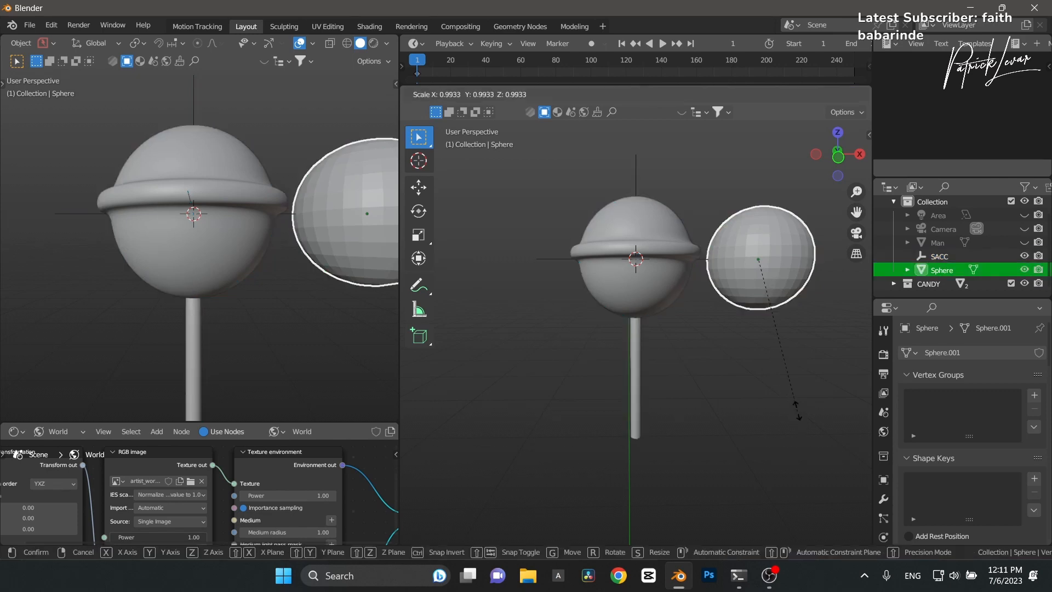
left_click(760, 276)
Step: Narrow the tiny sphere along the X axis to about 0.77 and shade it smooth
scroll(723, 307, "up", 3)
middle_click_drag(692, 343, 529, 393, "shift")
scroll(707, 314, "up", 2)
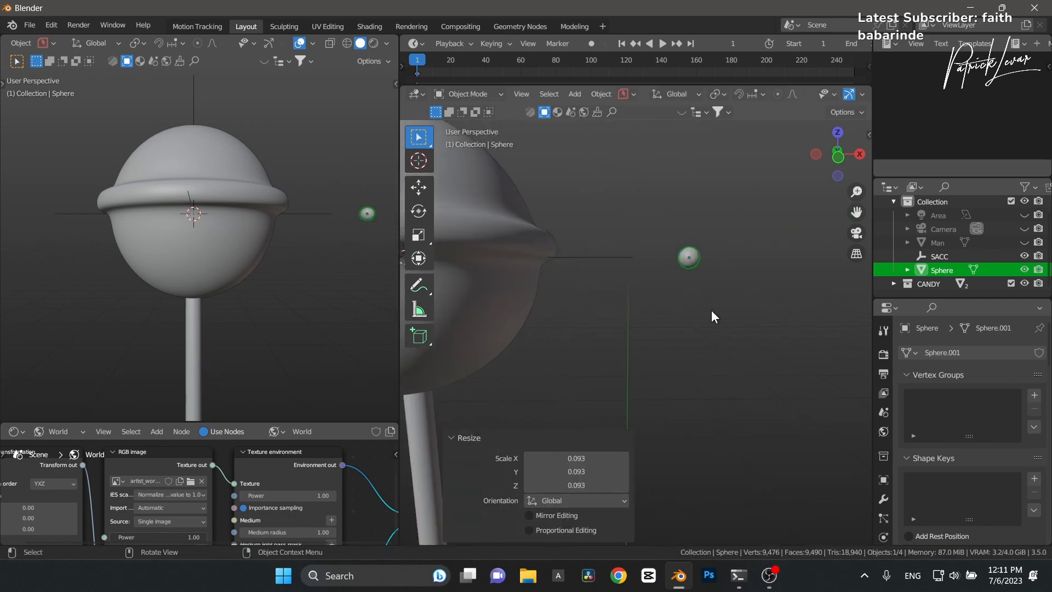
key("KP_Decimal")
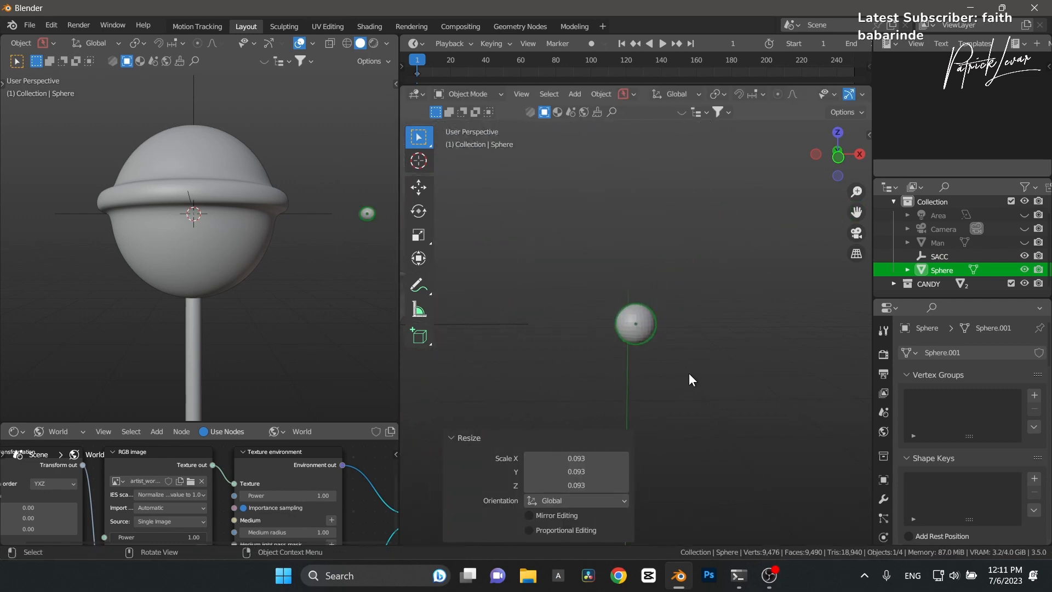
key("s")
key("x")
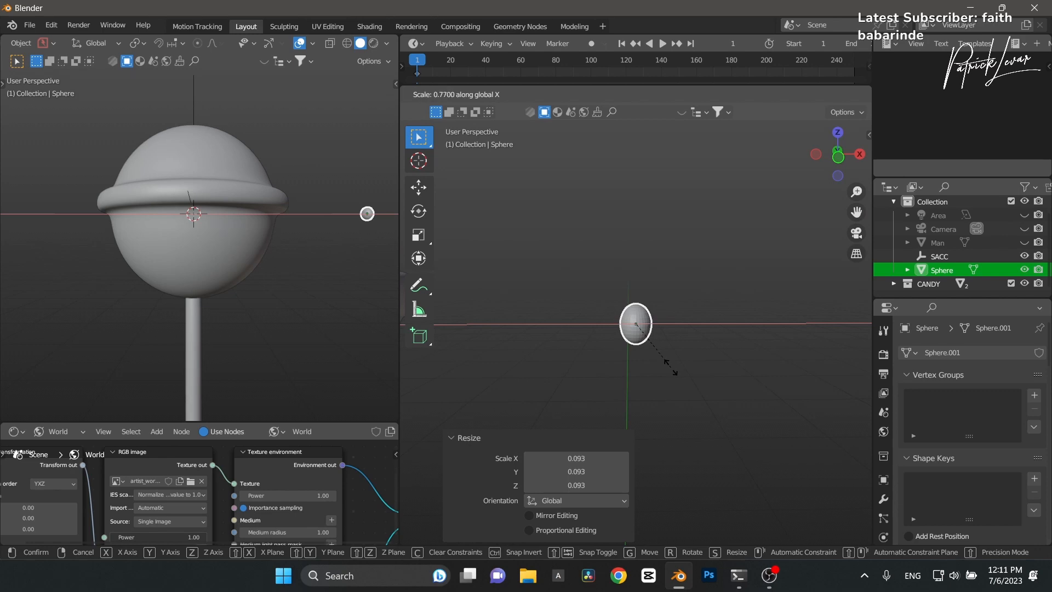
left_click(652, 354)
right_click(635, 337)
left_click(629, 309)
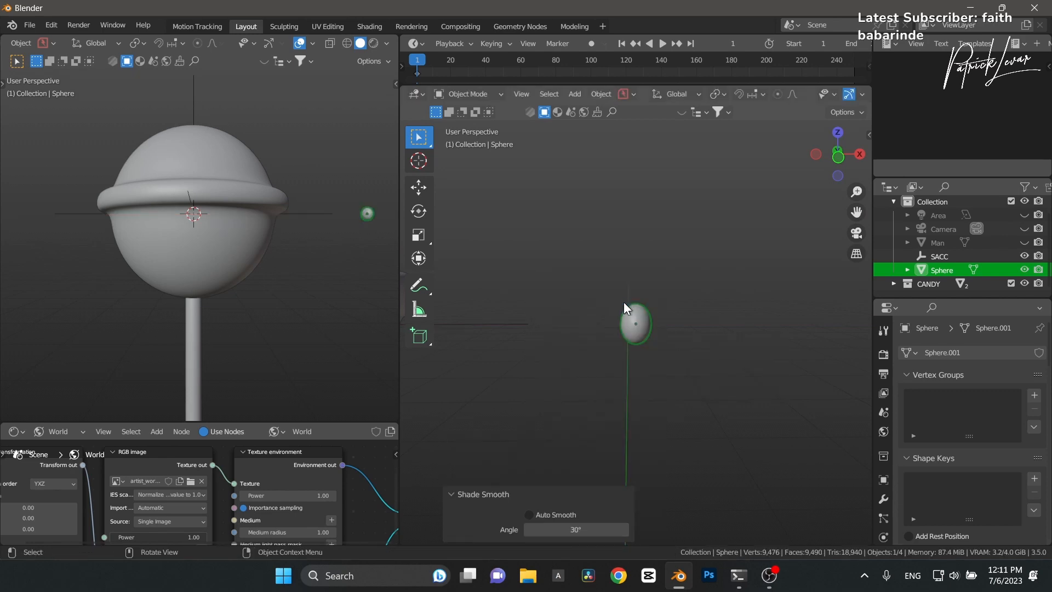
Step: Move the tiny sphere into a new collection named BUB
key("m")
left_click(757, 348)
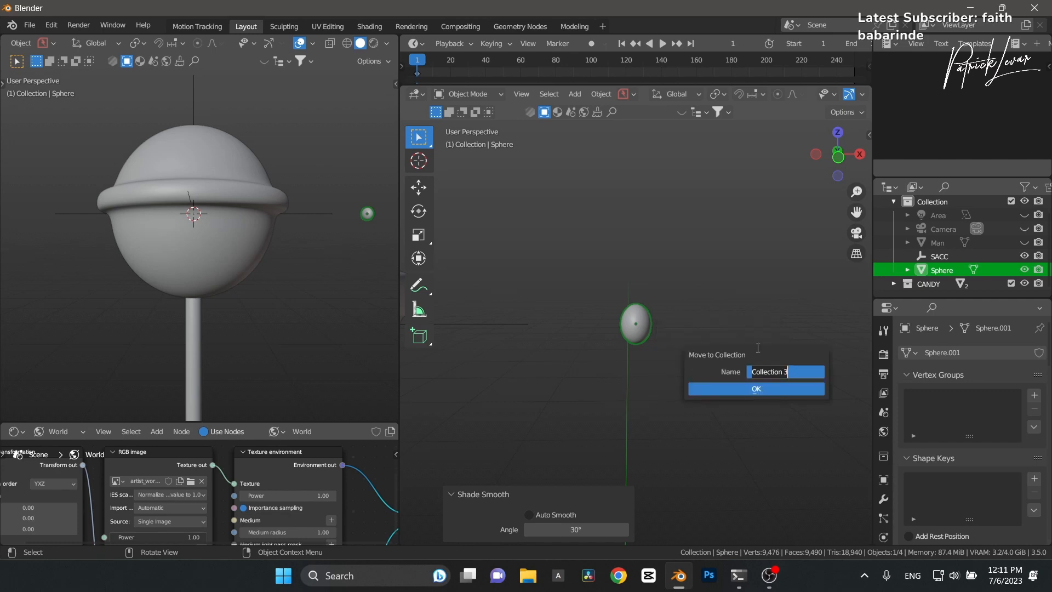
type("BUB")
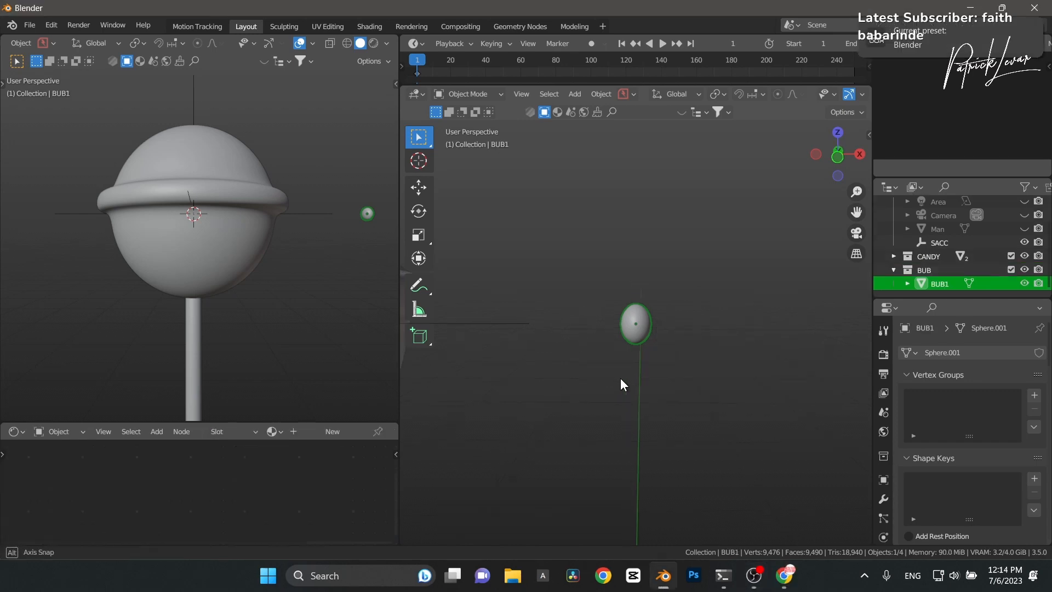
Step: Delete the SACC empty from the center of the candy
left_click(314, 219)
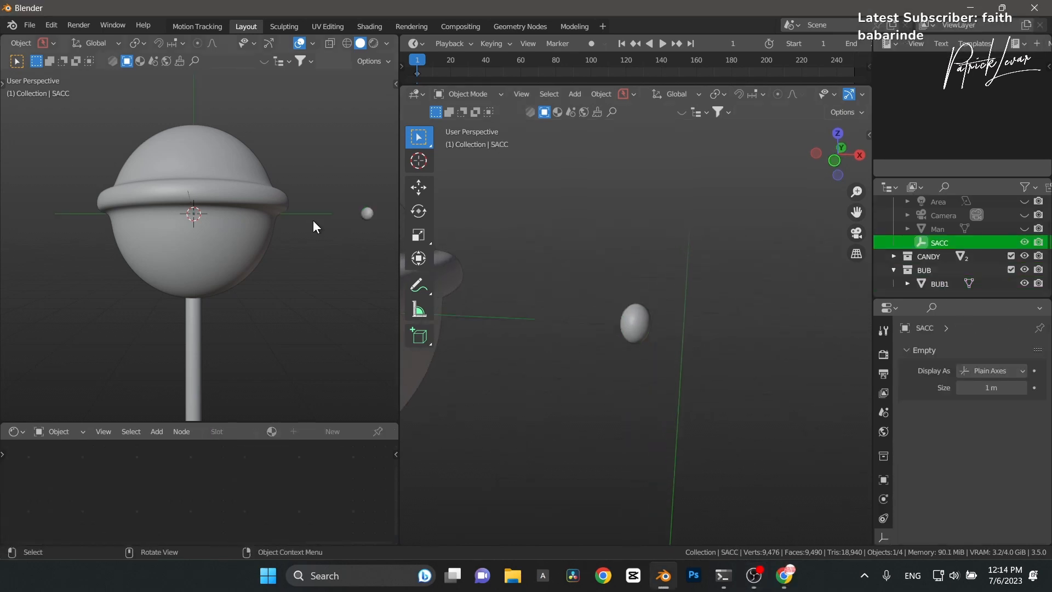
key("x")
left_click(314, 221)
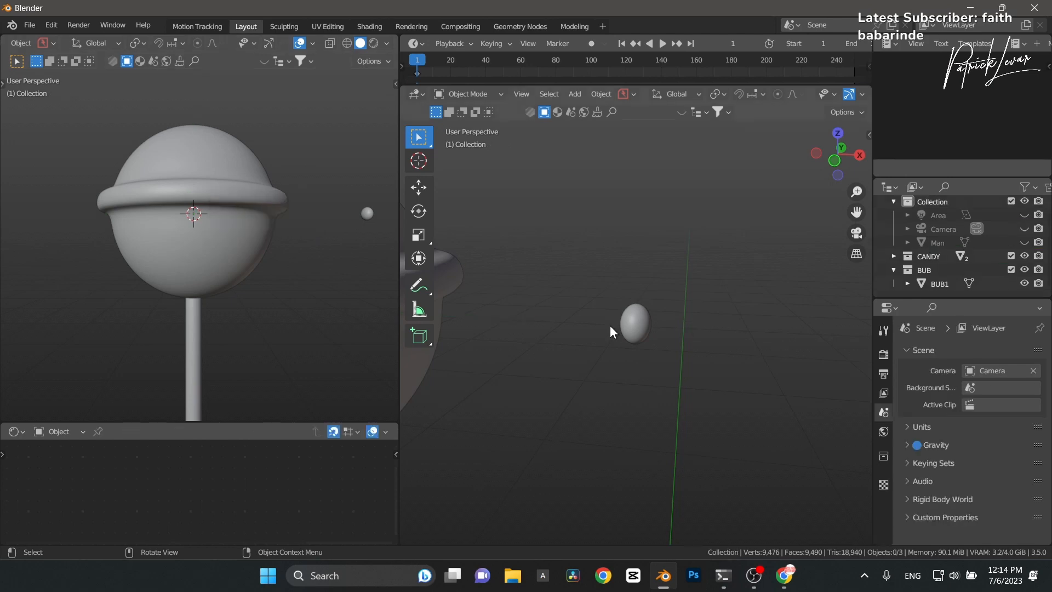
Step: Add a single-vertex mesh at the 3D cursor in the center of the candy
key("shift+a")
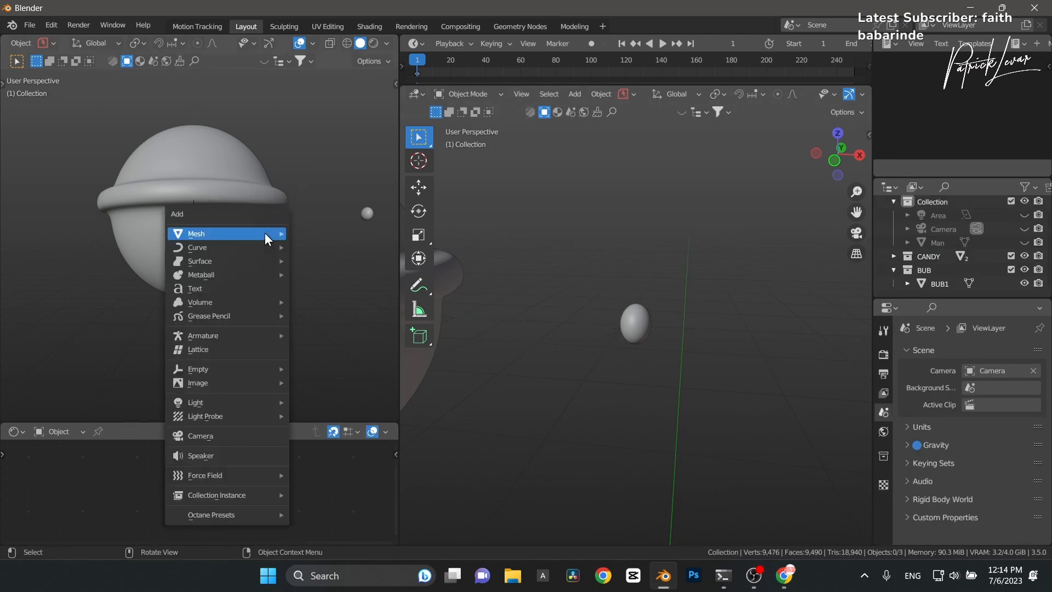
mouse_move(264, 232)
mouse_move(367, 430)
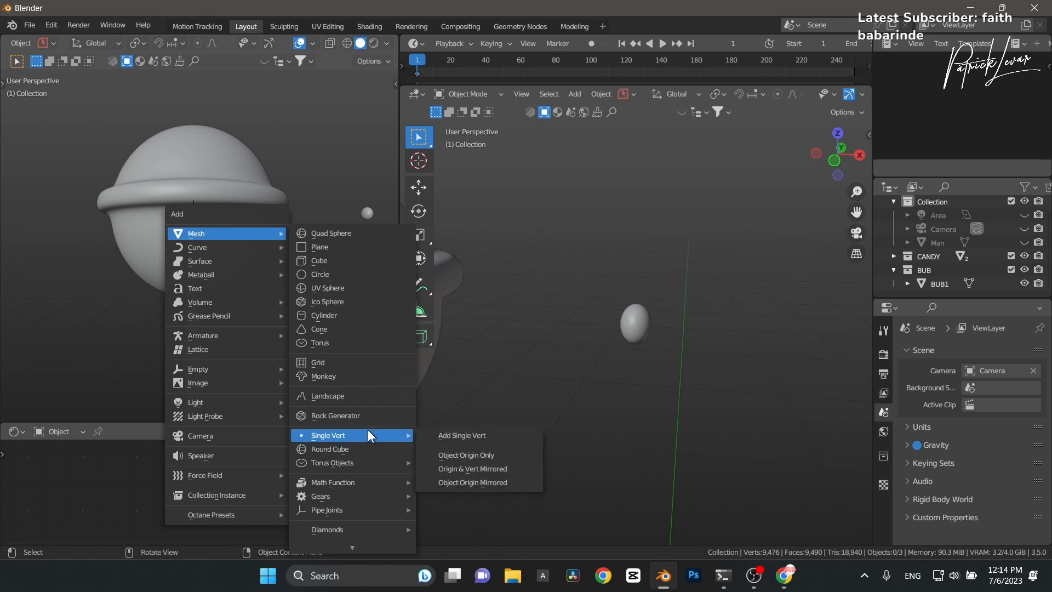
left_click(456, 435)
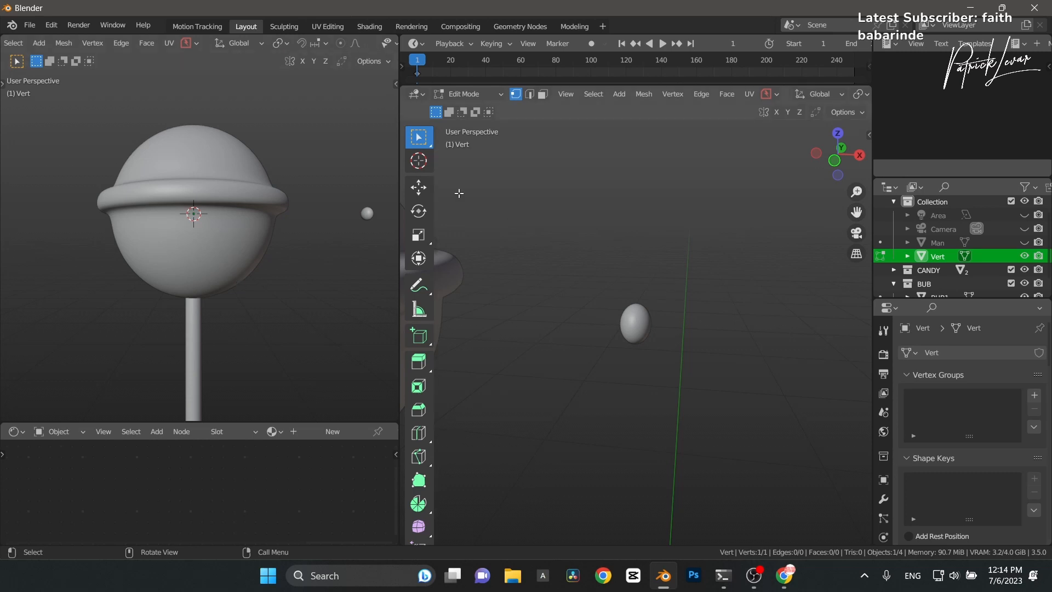
Step: Create a new material on the single-vertex object and turn the large 3D Viewport area into a Shader Editor
left_click(331, 433)
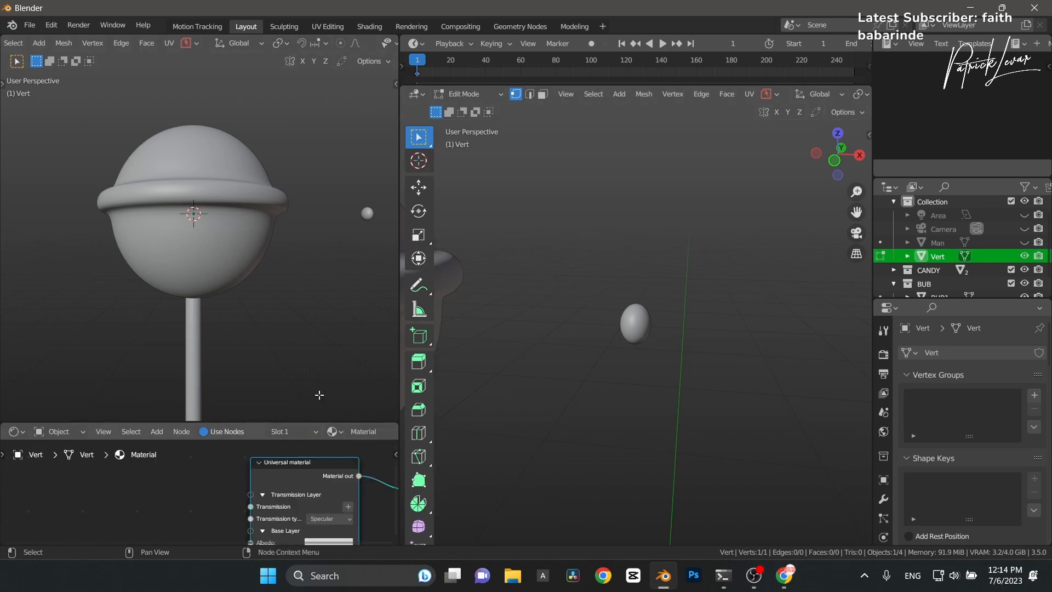
left_click(417, 94)
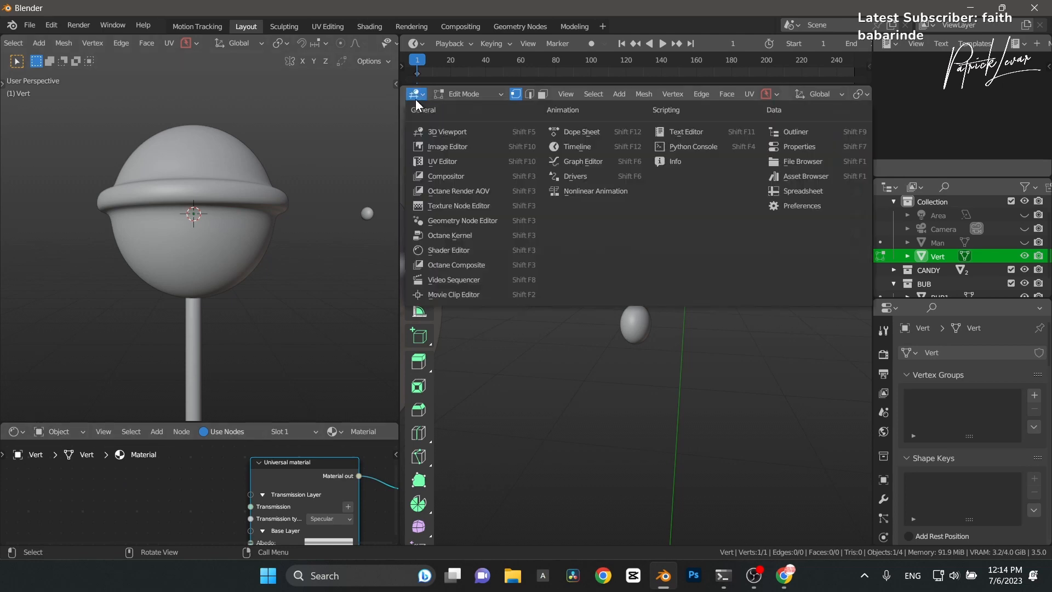
left_click(442, 250)
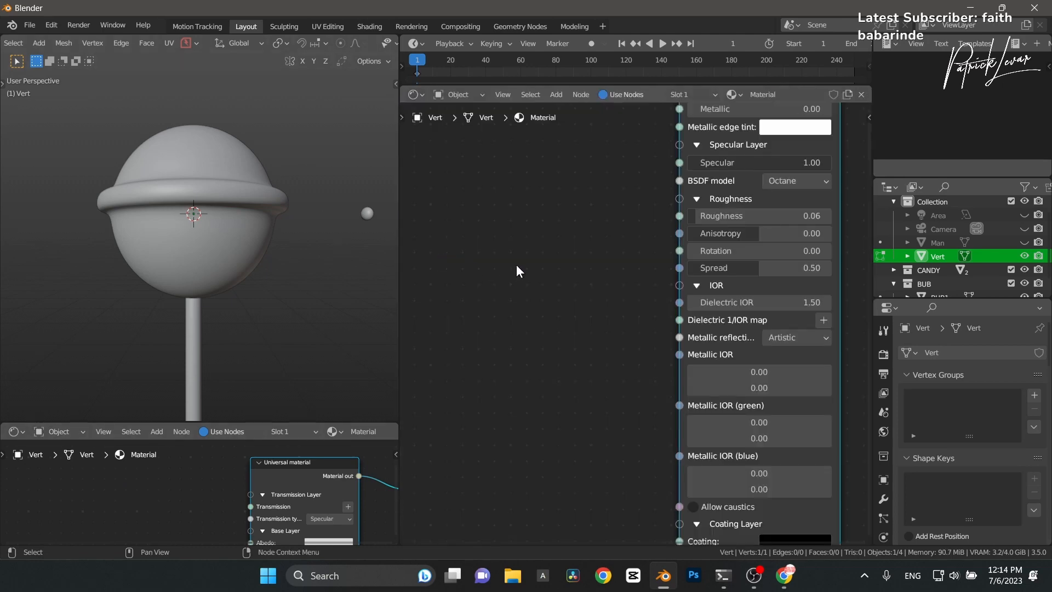
Step: Rename the single-vertex object's material to SCC
scroll(514, 266, "down", 5)
left_click(754, 317)
middle_click_drag(724, 314, 653, 320)
scroll(493, 265, "up", 2)
left_click(787, 98)
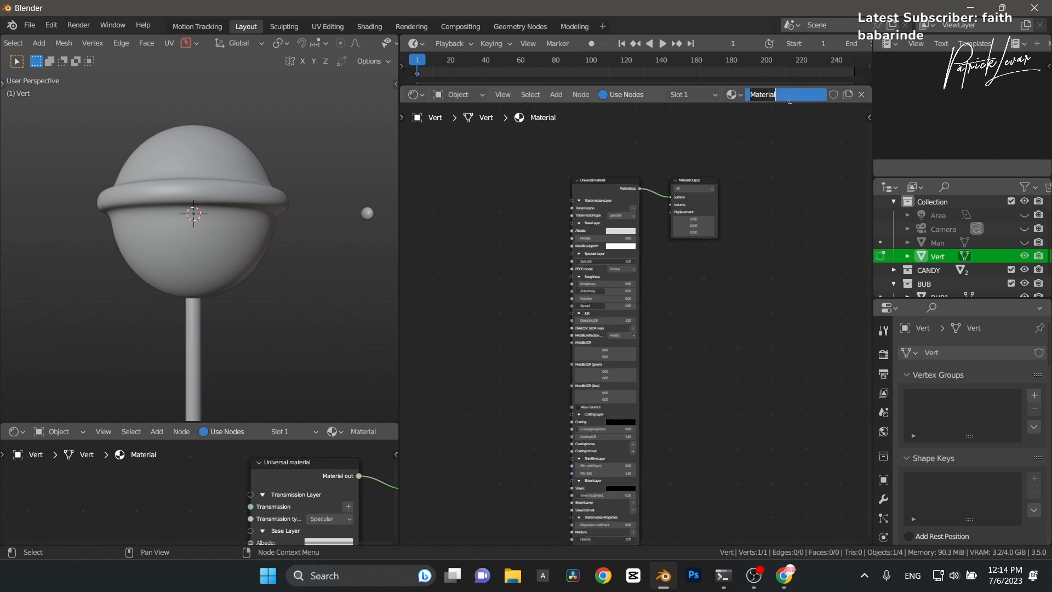
type("SCC")
key("Return")
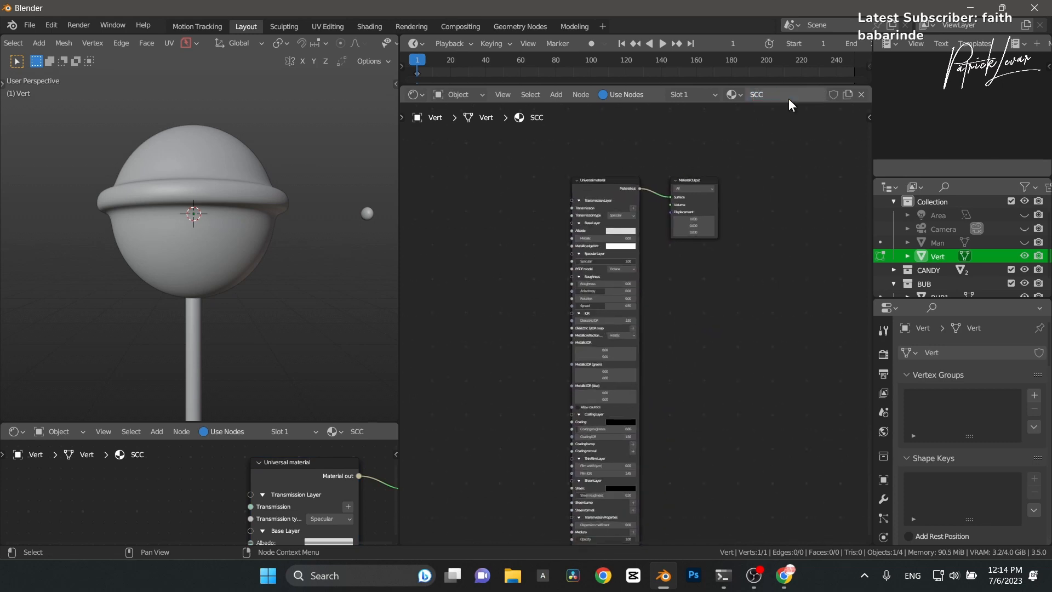
Step: Delete the Universal material node from the SCC material
scroll(630, 183, "up", 2)
left_click(626, 186)
key("Delete")
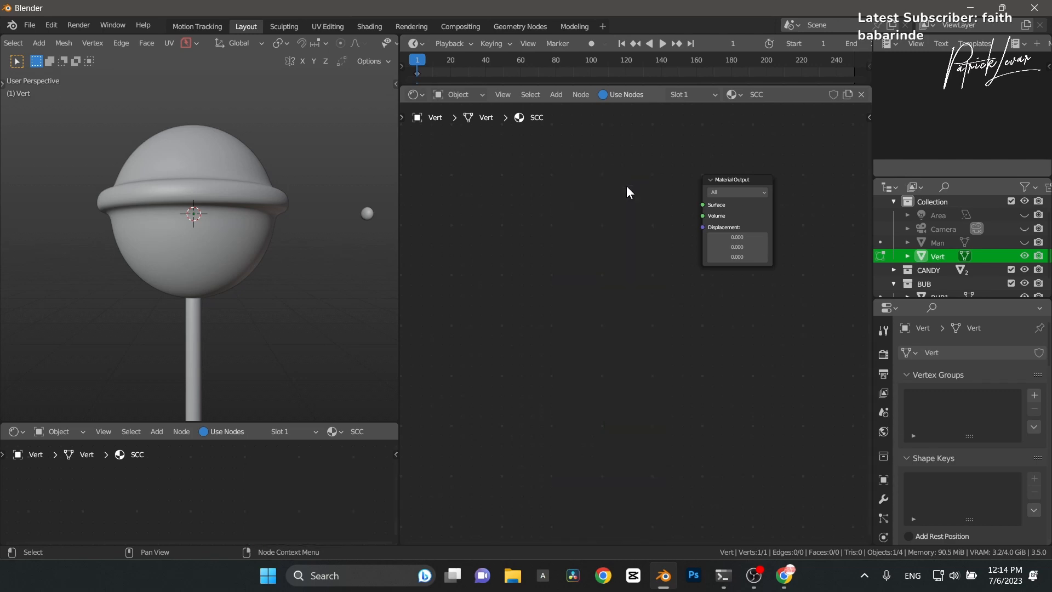
Step: Add a Scatter in volume node beside the Material Output node
key("shift+a")
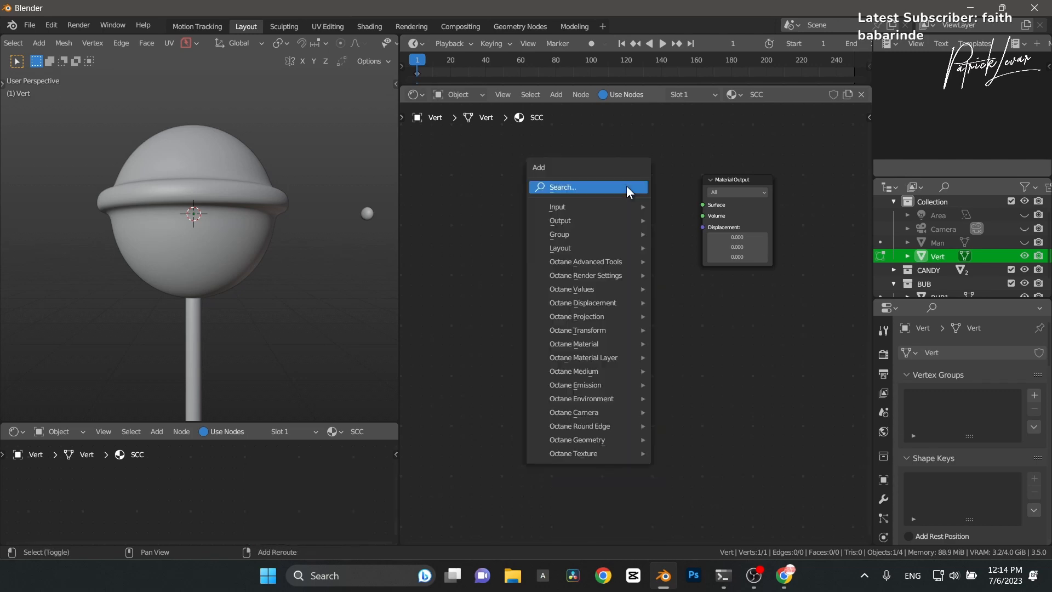
mouse_move(576, 207)
left_click(577, 186)
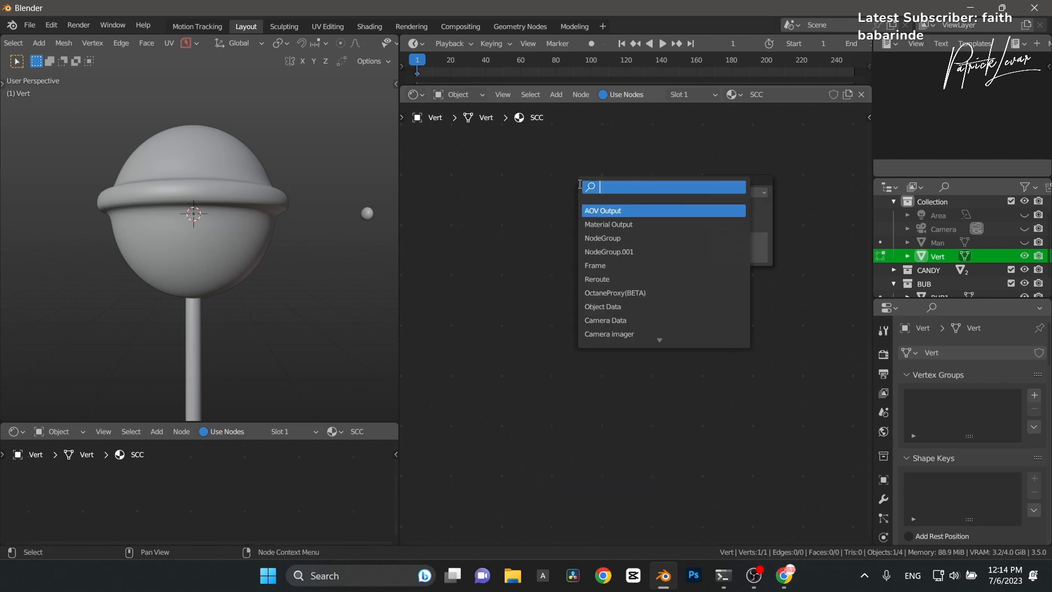
type("sc")
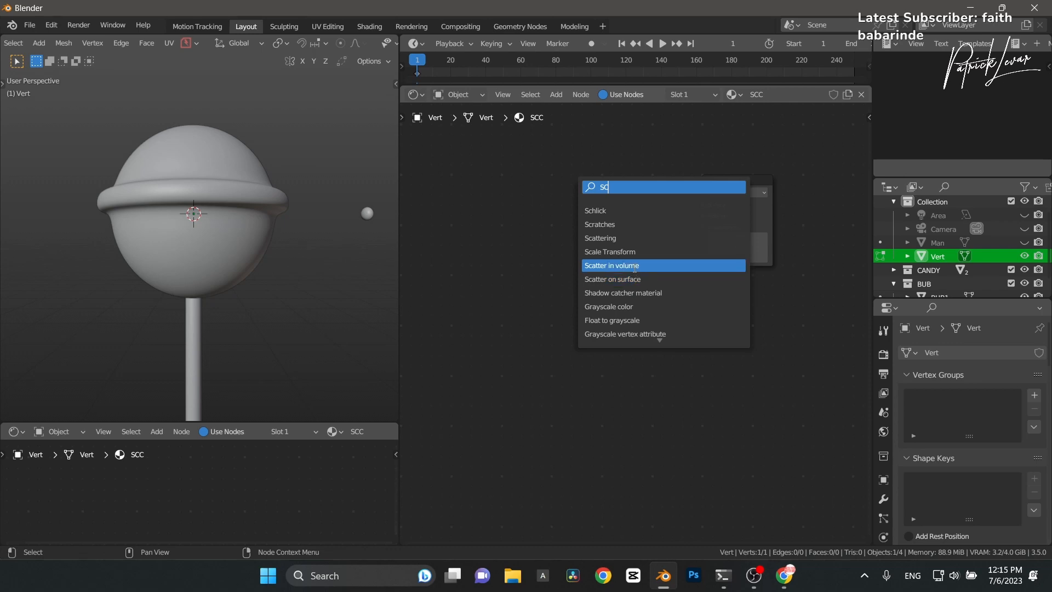
left_click(635, 266)
left_click(617, 255)
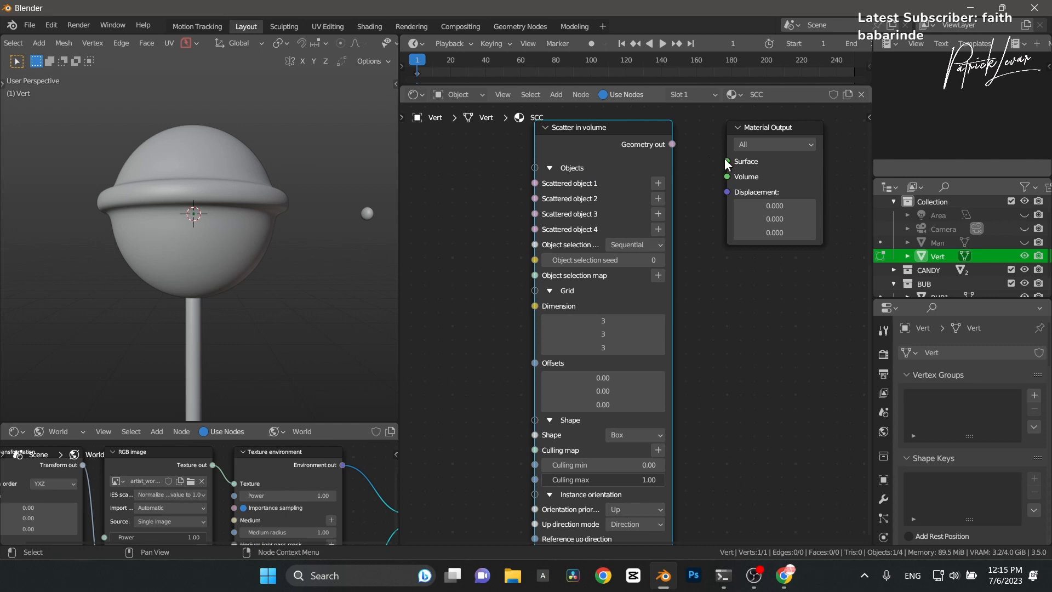
Step: Set the Material Output target to Octane and connect the scatter node's Geometry out to Octane Geometry
left_click(778, 145)
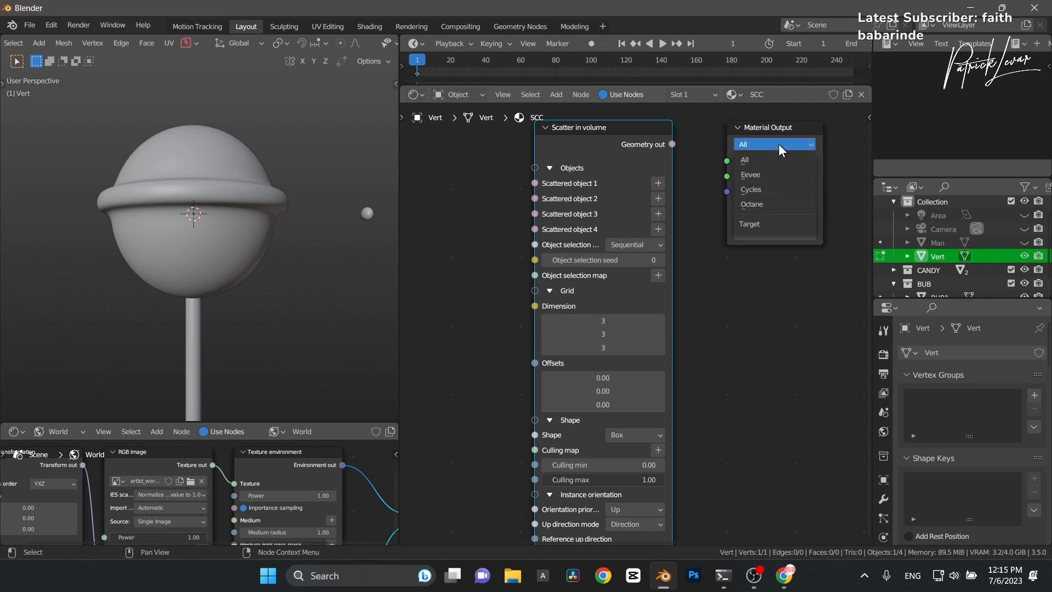
left_click(771, 205)
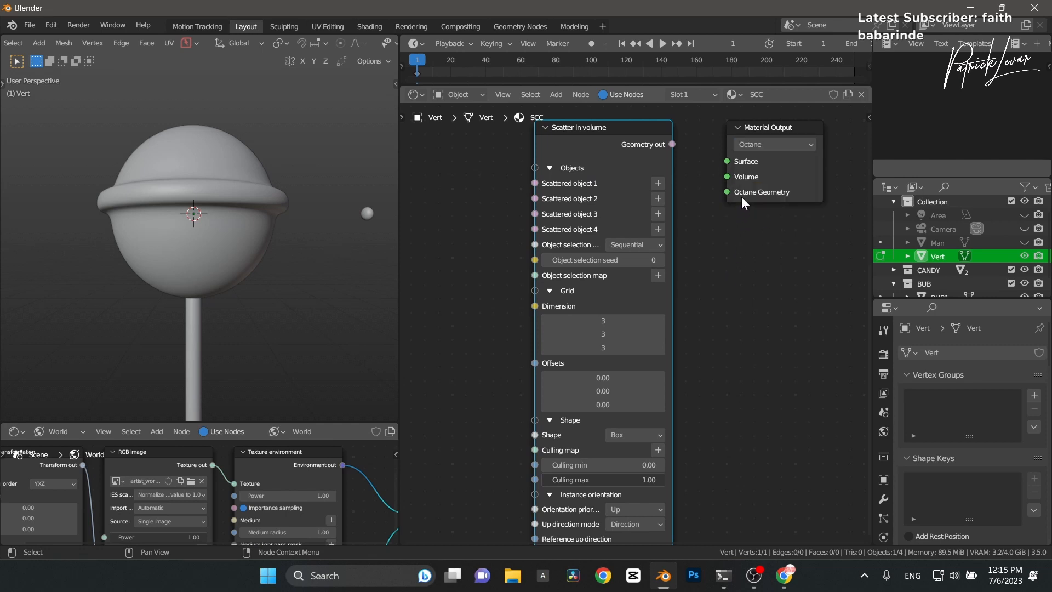
left_click_drag(672, 144, 727, 192)
Step: Add an Object Data node to the scatter node's Scattered object 1 input and set its object to BUB1
middle_click_drag(673, 254, 685, 261)
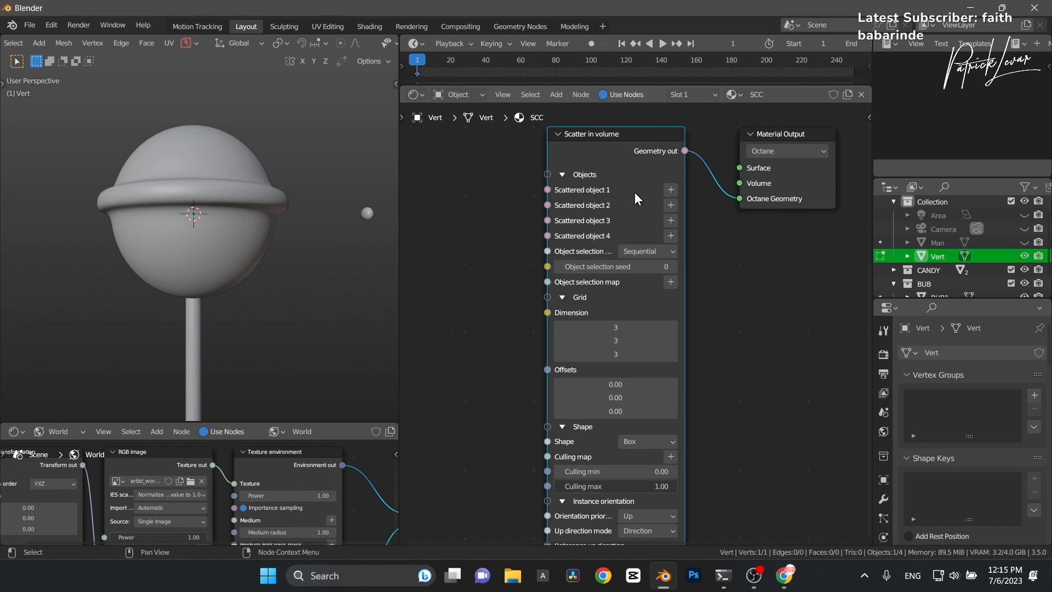
left_click(670, 190)
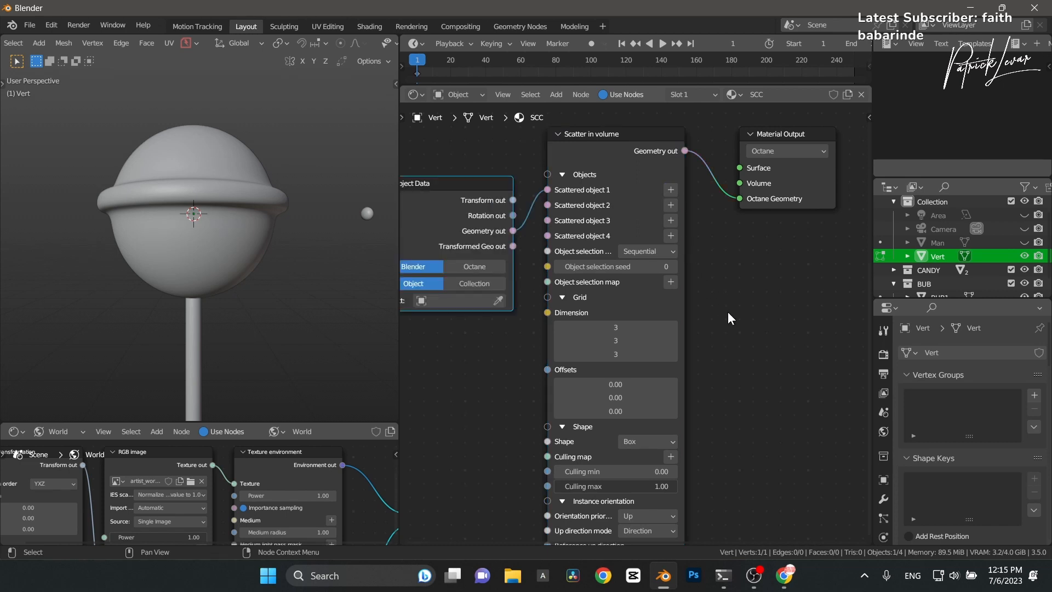
middle_click_drag(750, 308, 843, 286)
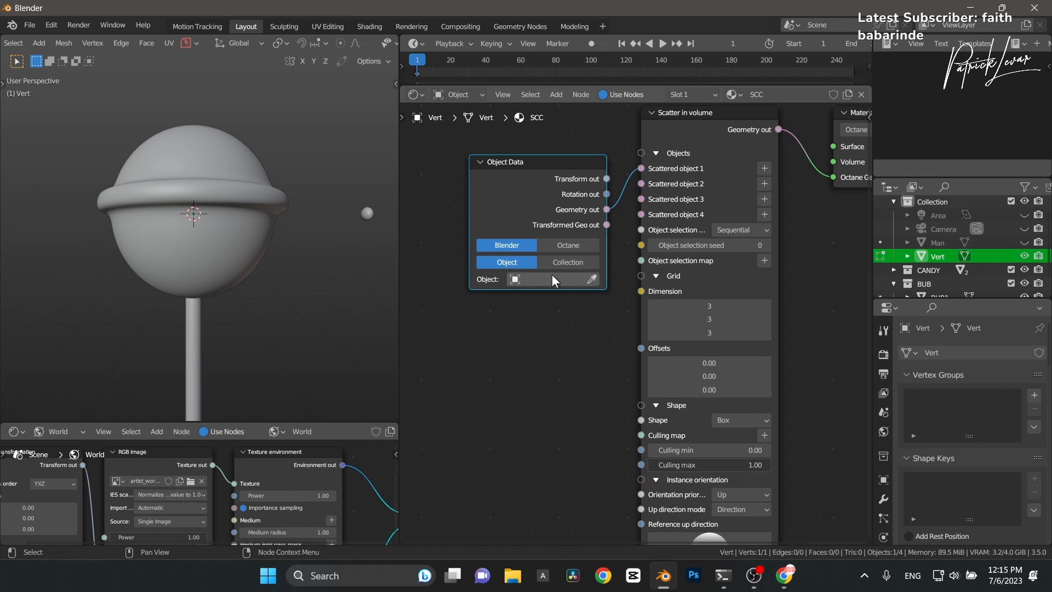
left_click(566, 279)
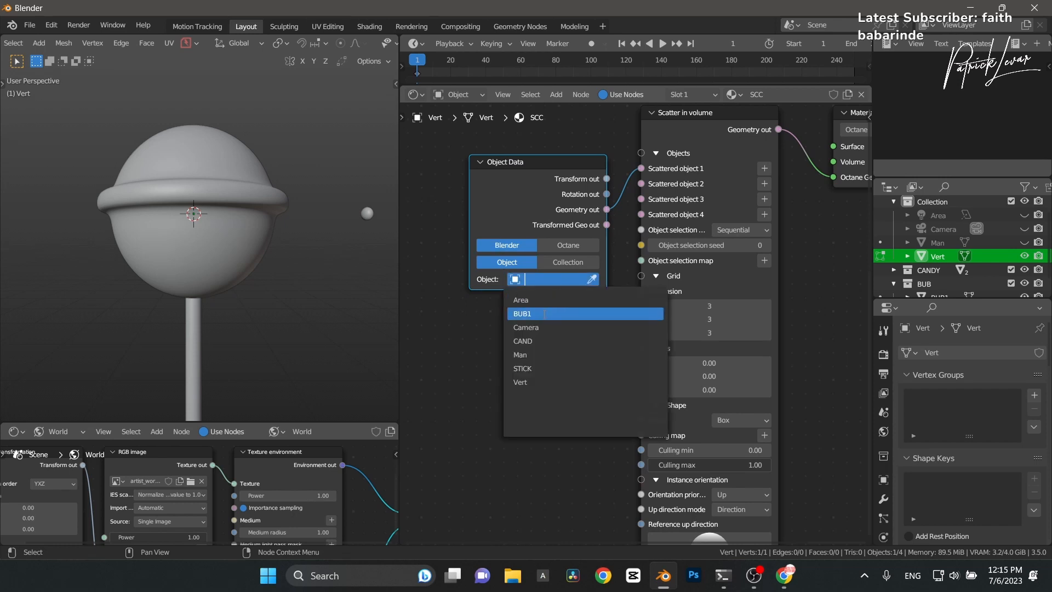
left_click(544, 314)
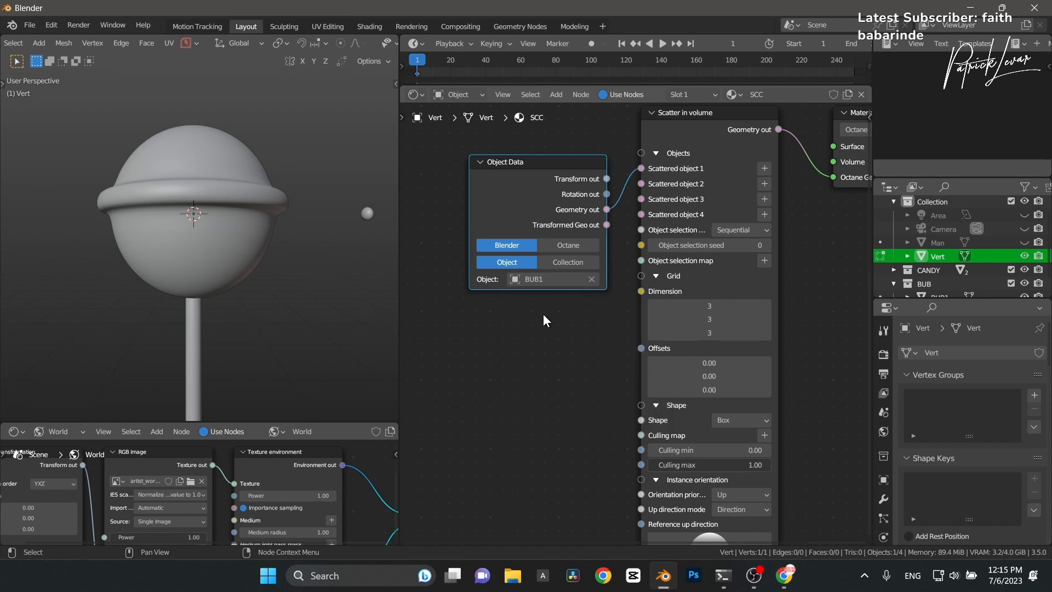
Step: Leave Edit Mode on the Vert object and show the viewport in rendered shading
scroll(920, 257, "down", 1)
left_click(921, 281)
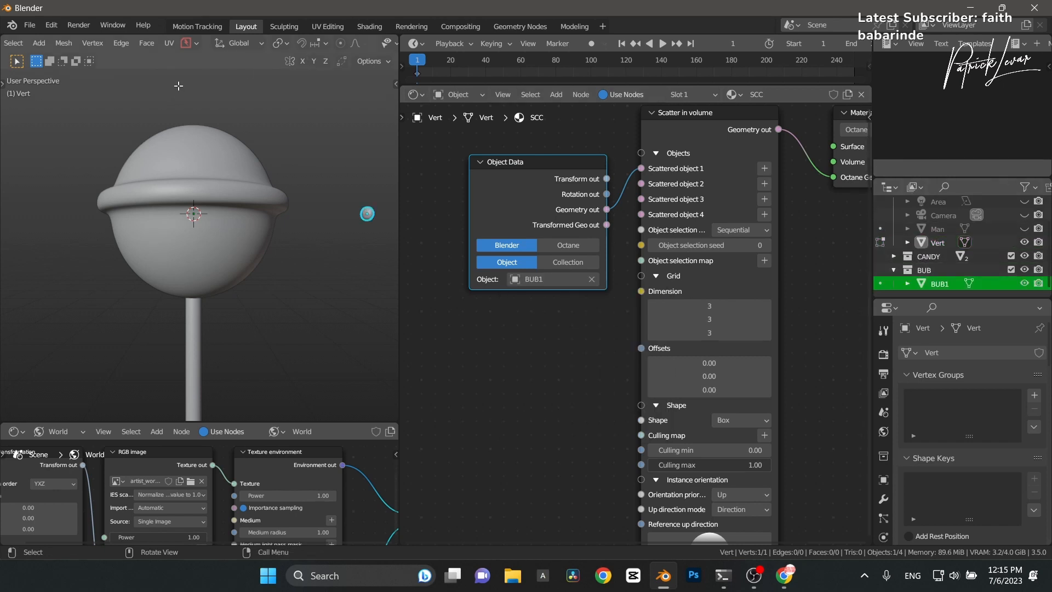
key("Tab")
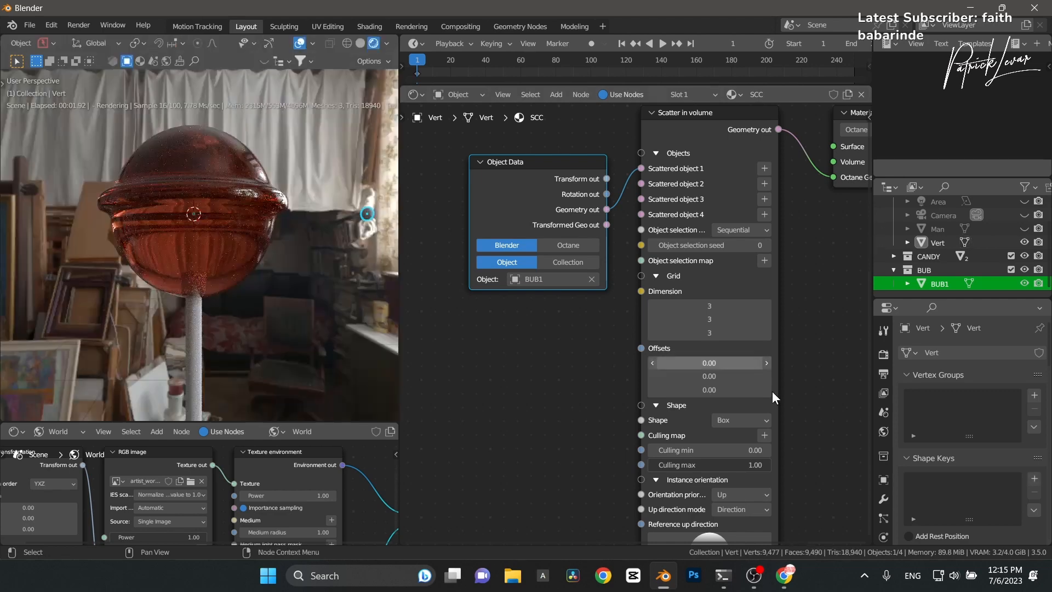
Step: Enable Alpha channel in the Octane kernel render settings
left_click(886, 357)
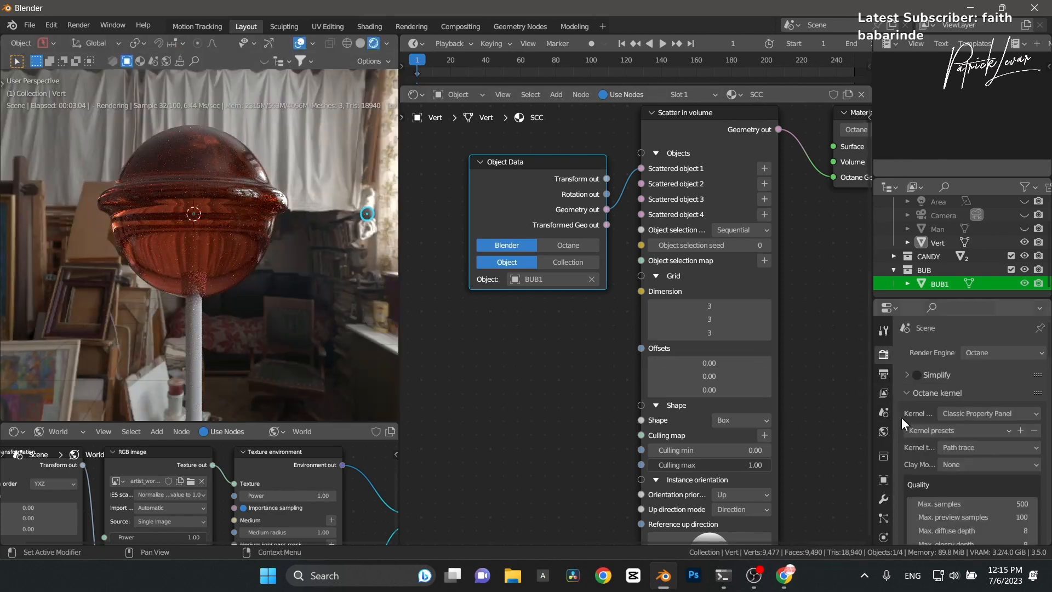
scroll(902, 425, "down", 4)
scroll(904, 438, "down", 5)
left_click(912, 447)
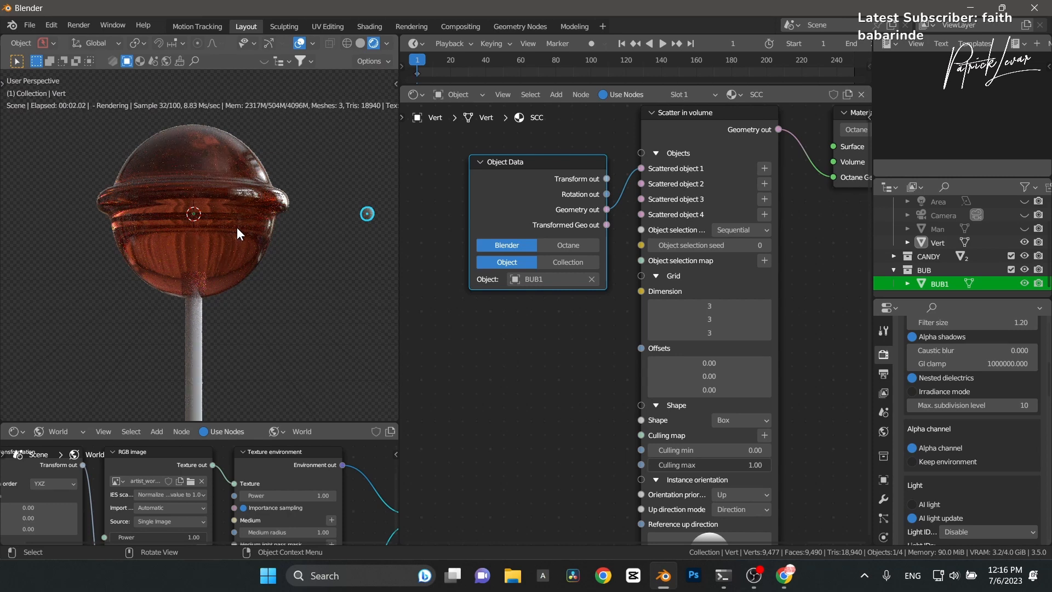
Step: Hide the candy sphere in the viewport
middle_click_drag(507, 331, 488, 326)
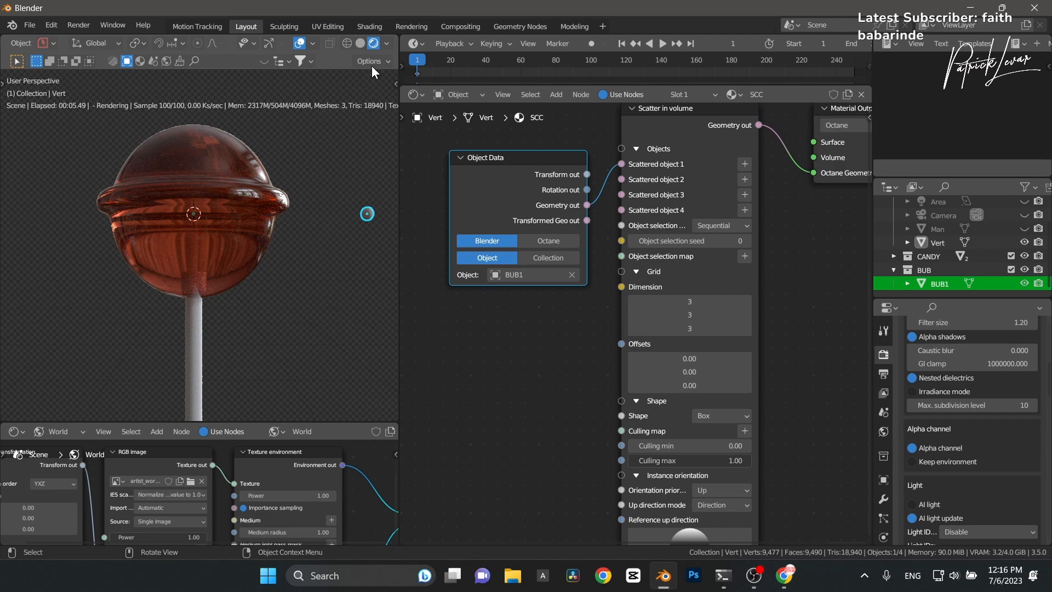
left_click(218, 230)
key("h")
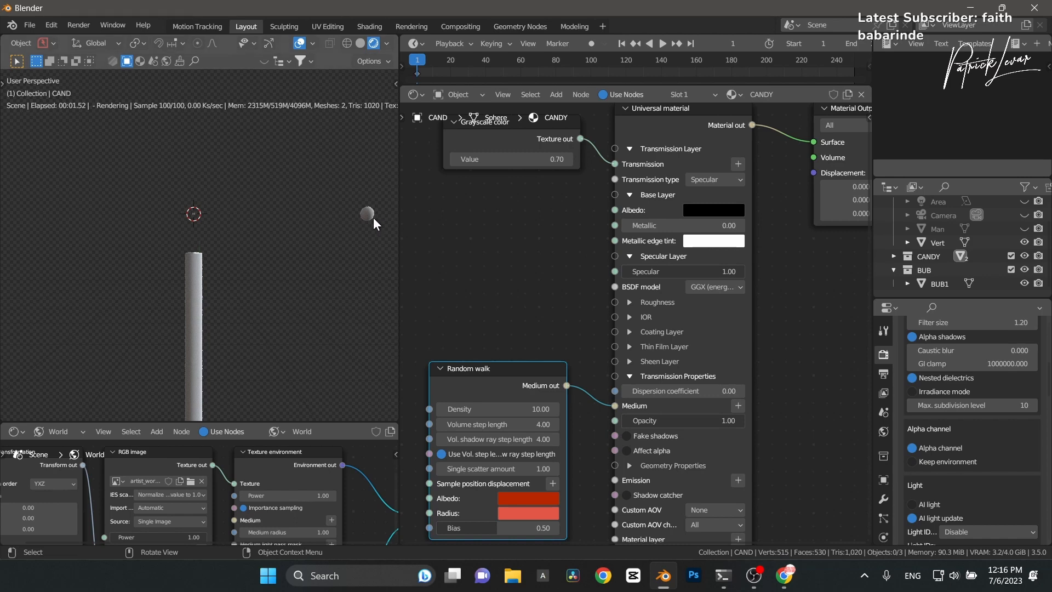
Step: Set the Scatter in volume offsets of the Vert object's SCC material to 0.58, 0.37 and 0.22
left_click(938, 241)
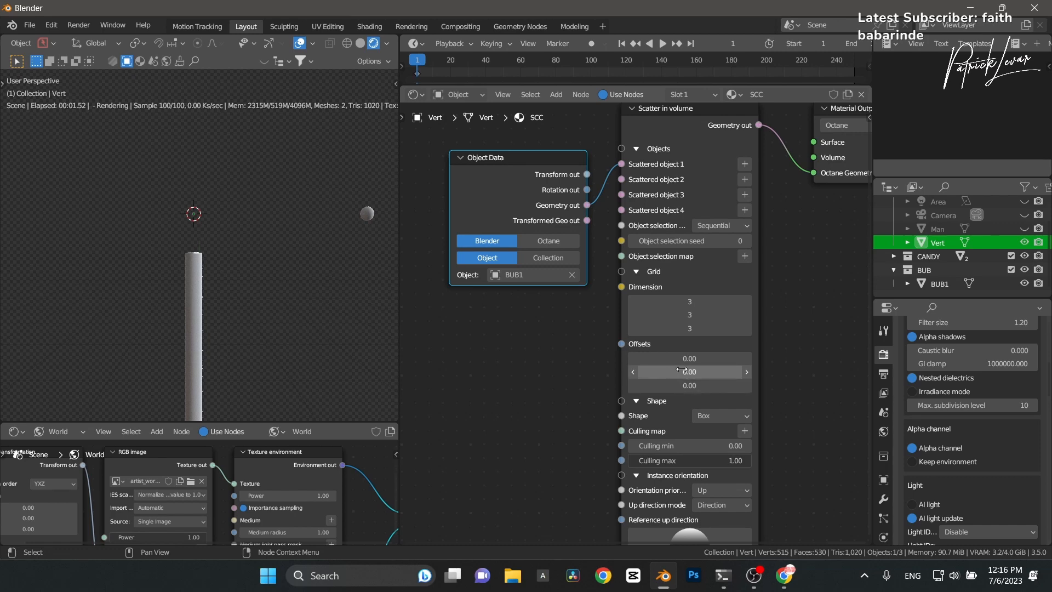
left_click_drag(684, 359, 715, 358, "shift")
mouse_move(683, 373)
left_mouse_down("shift")
mouse_move(704, 373)
mouse_move(685, 389)
mouse_move(697, 389)
left_mouse_up("shift")
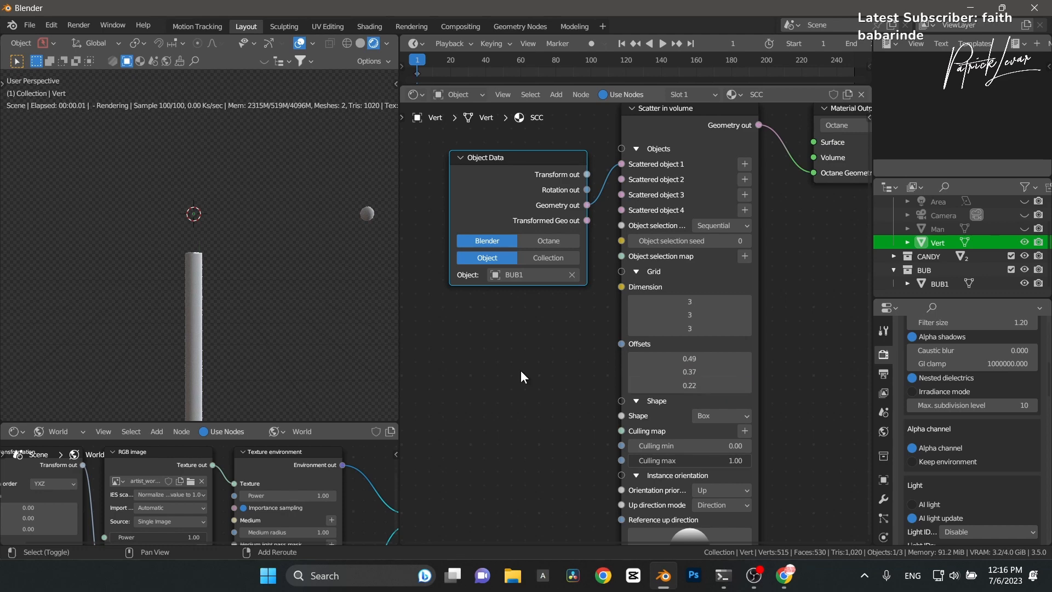
middle_click_drag(233, 222, 275, 233)
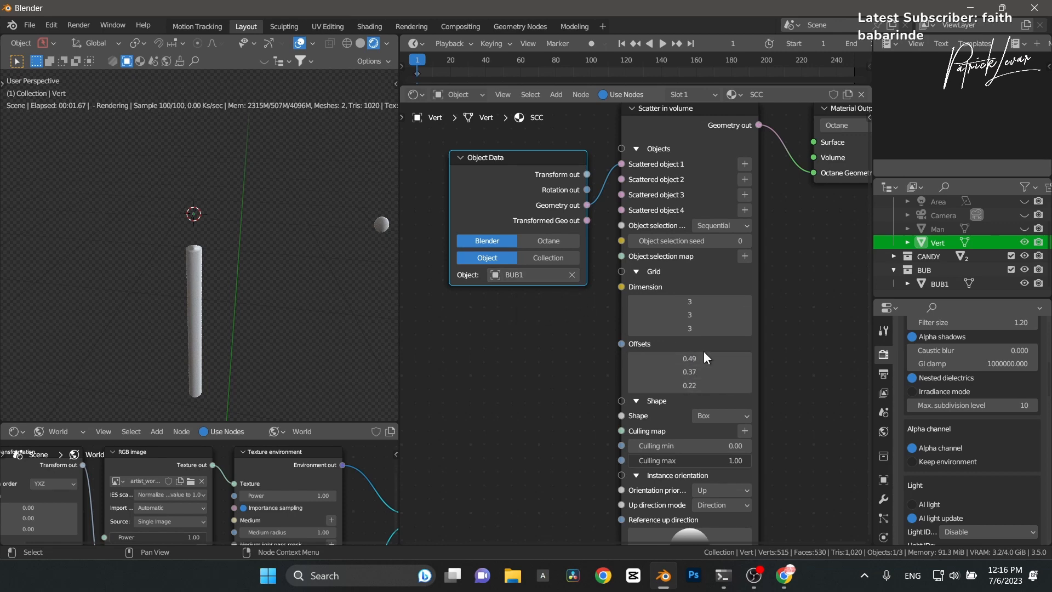
left_click_drag(703, 357, 708, 357)
Step: Scale the BUB1 bubble sphere beside the stick up to several times its size
scroll(296, 259, "down", 7)
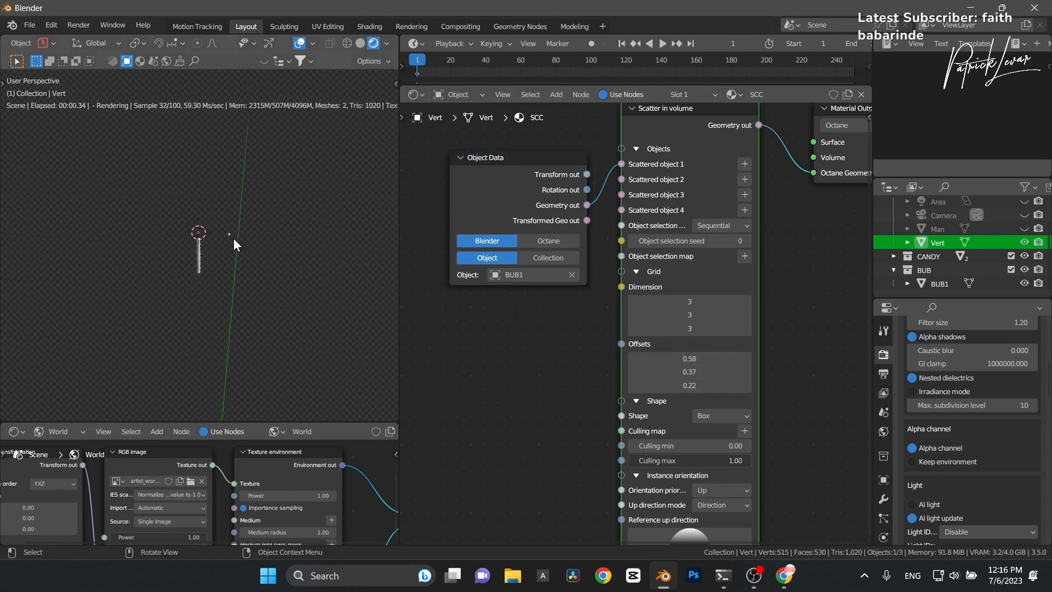
left_click(229, 235)
key("s")
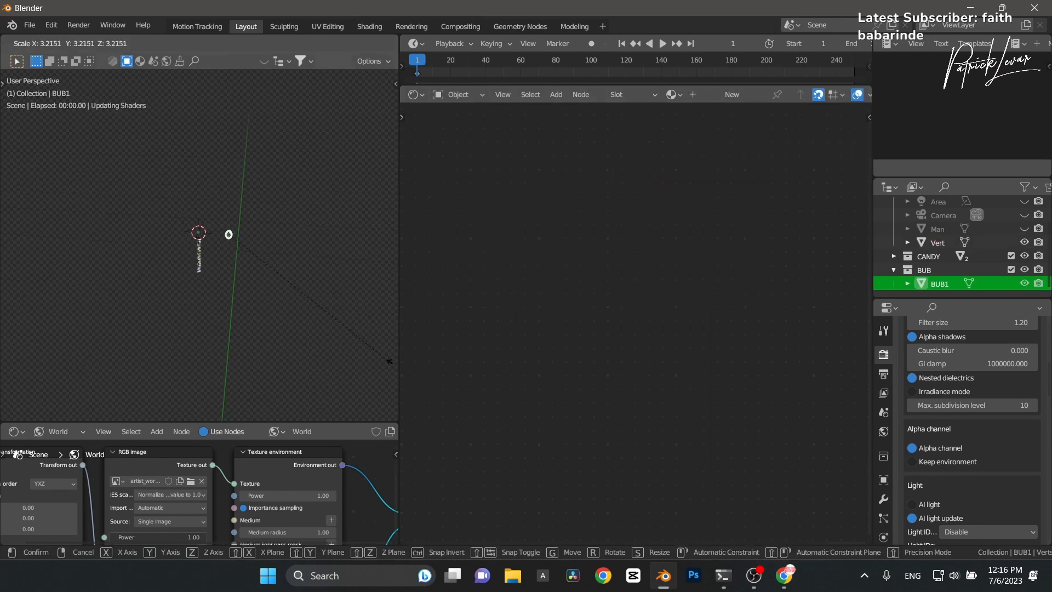
left_click(163, 191)
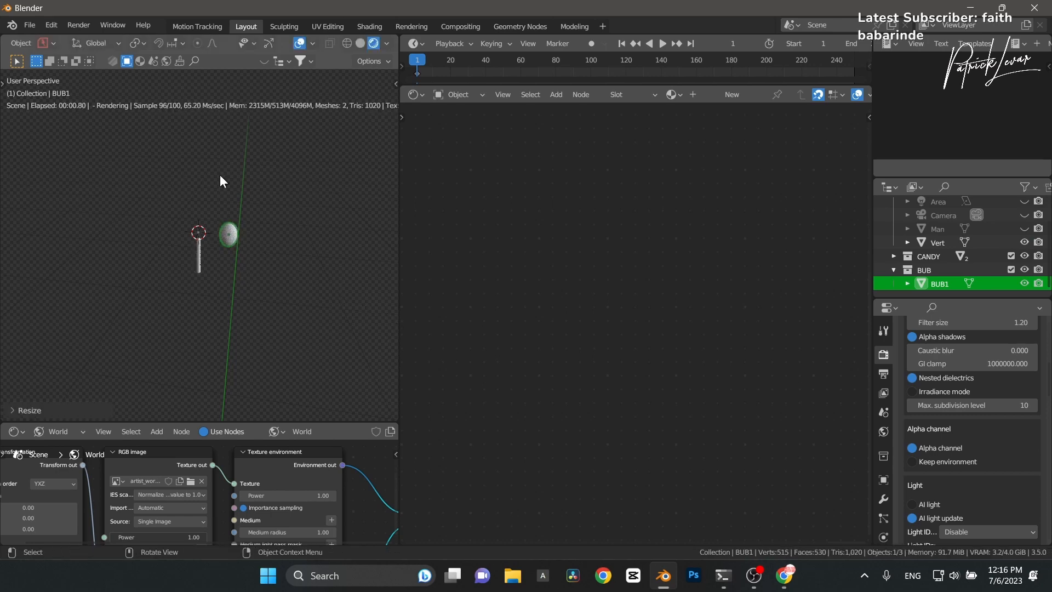
Step: Assign SCC as the Vert object's Octane geometric node tree and choose Scatter in volume as its Octane node
left_click(936, 245)
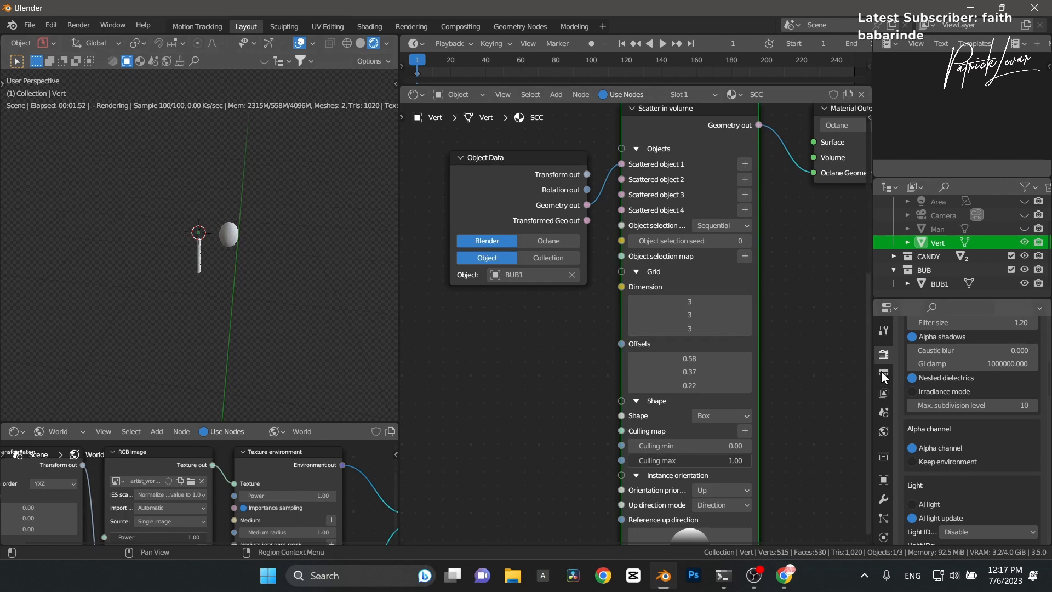
scroll(883, 425, "down", 2)
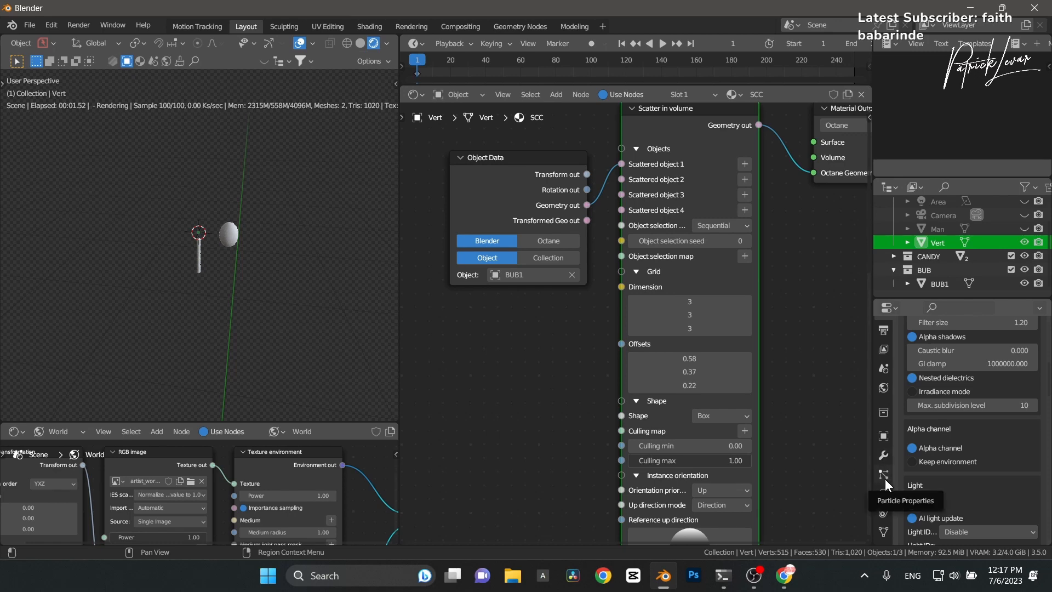
scroll(886, 515, "down", 2)
left_click(884, 493)
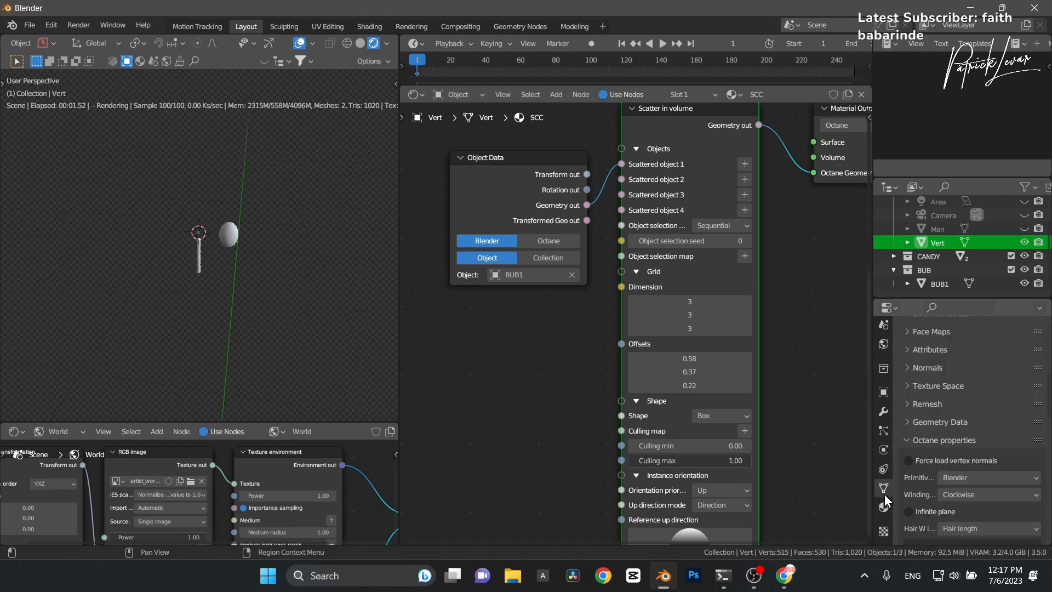
scroll(923, 467, "down", 8)
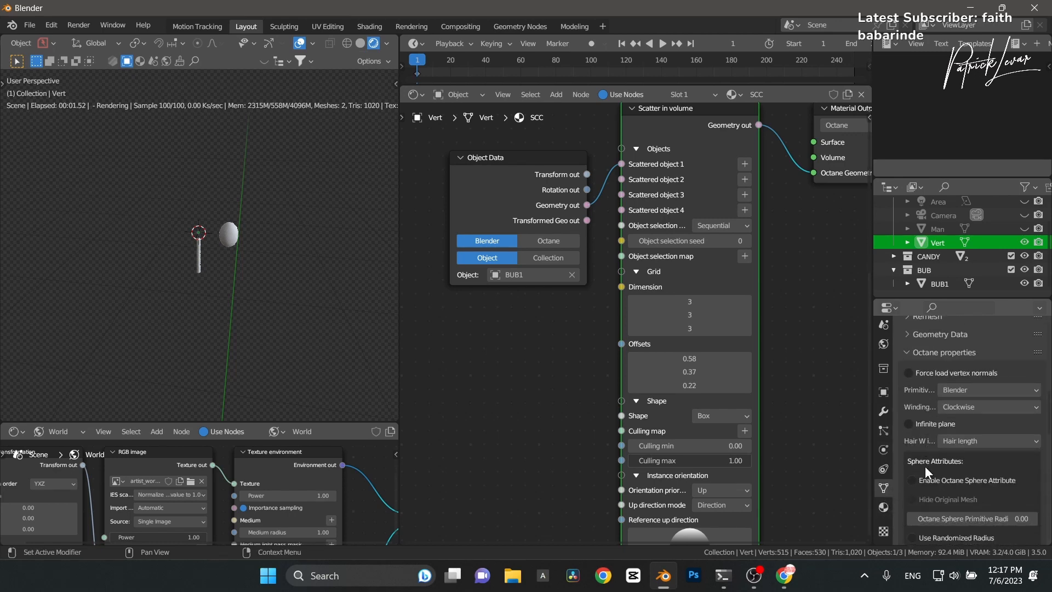
scroll(921, 463, "down", 4)
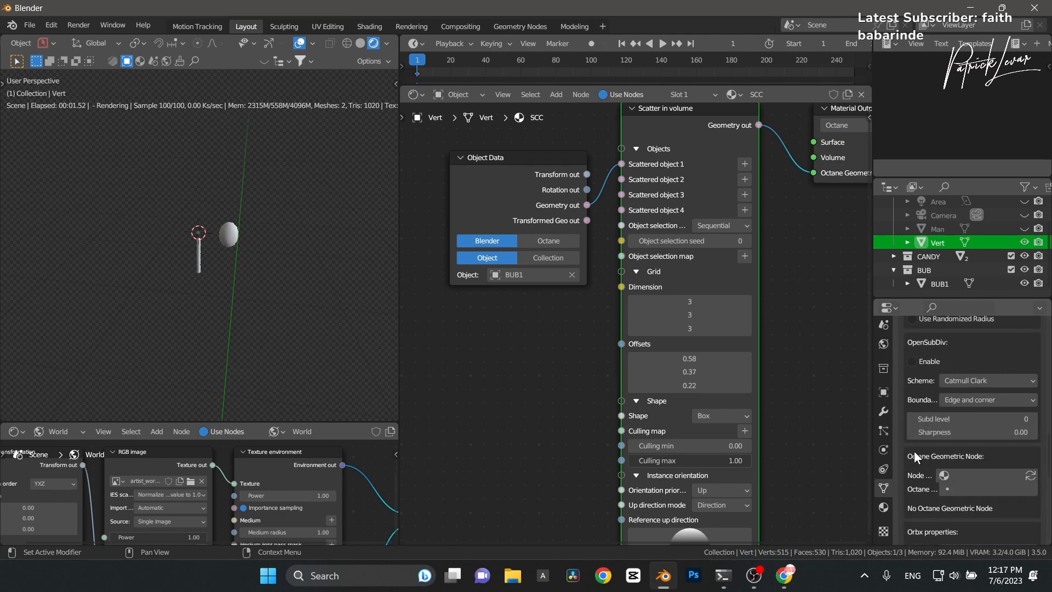
left_click(966, 473)
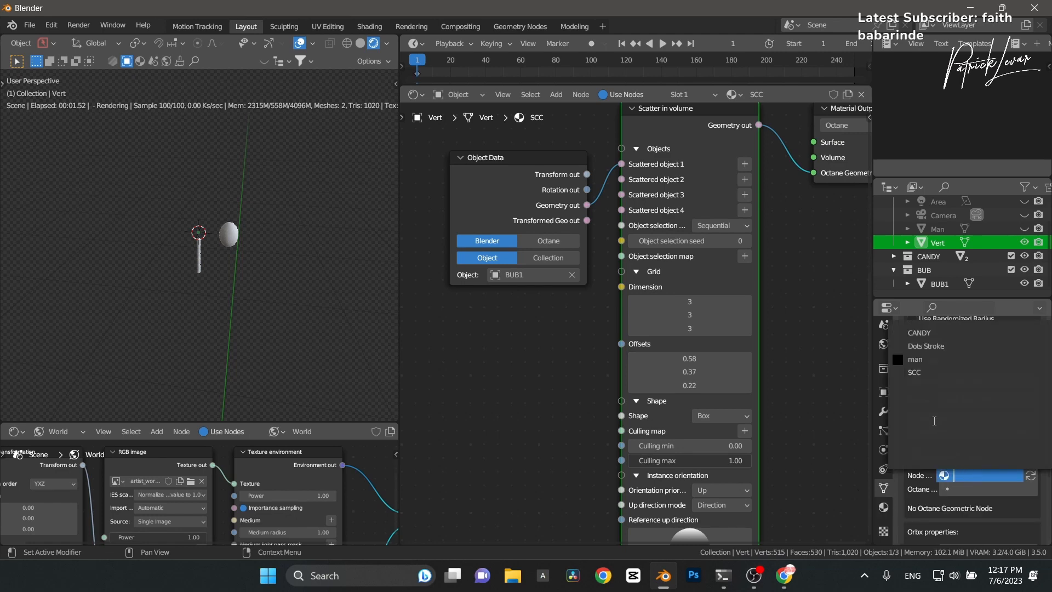
left_click(915, 373)
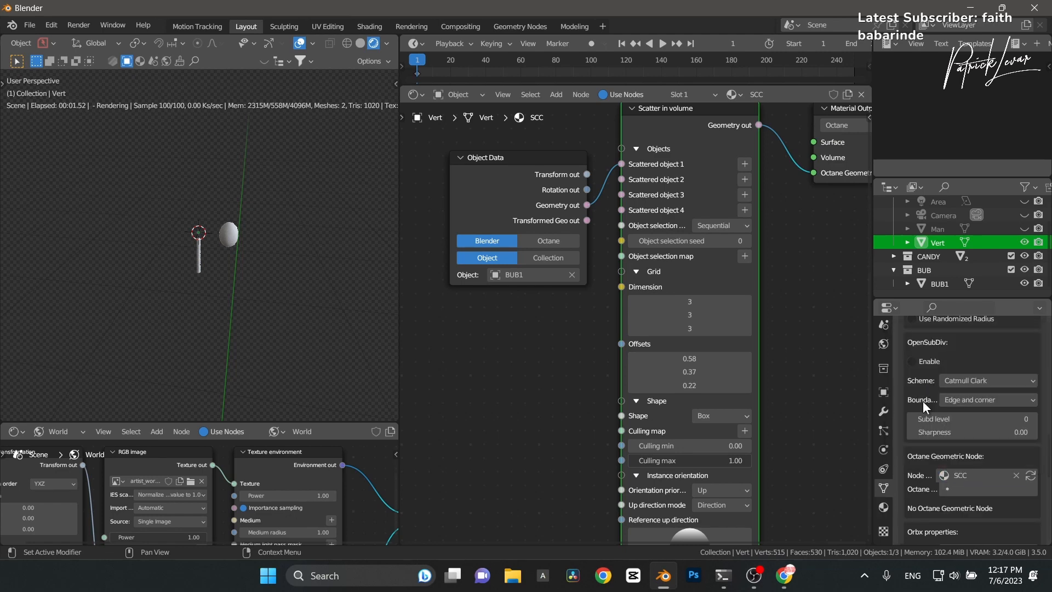
left_click(957, 488)
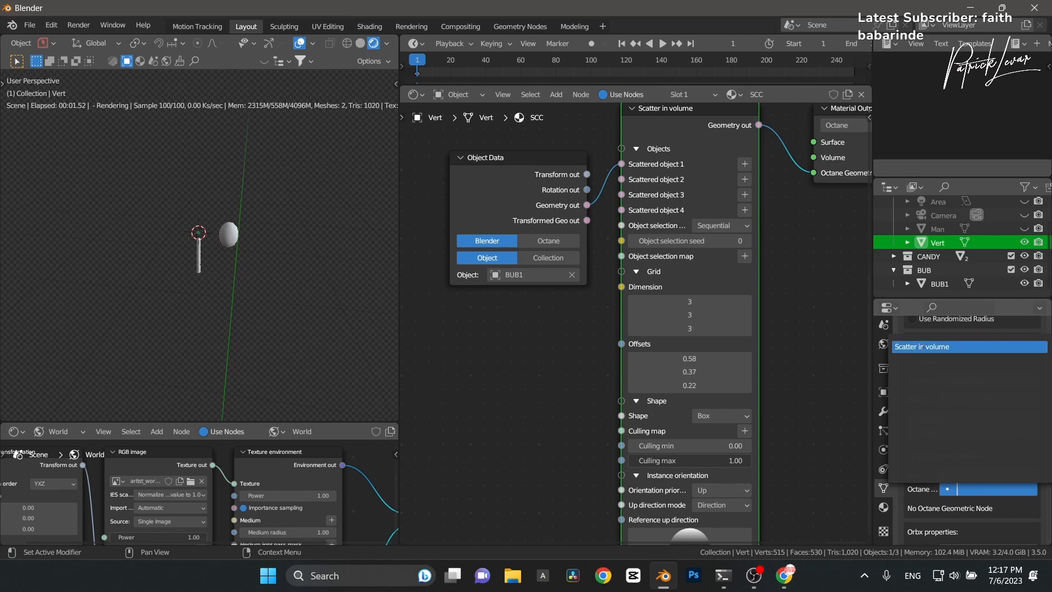
left_click(925, 347)
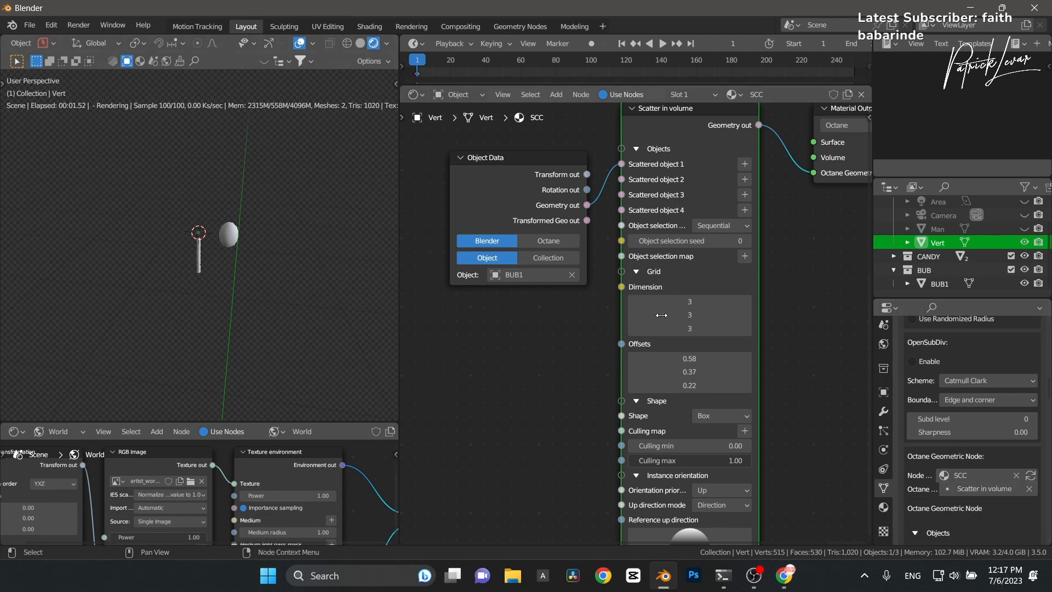
Step: Try an X offset of 0.88 on the Scatter in volume node and reset all three offsets to 0
left_click(681, 358)
left_click_drag(681, 357, 671, 357)
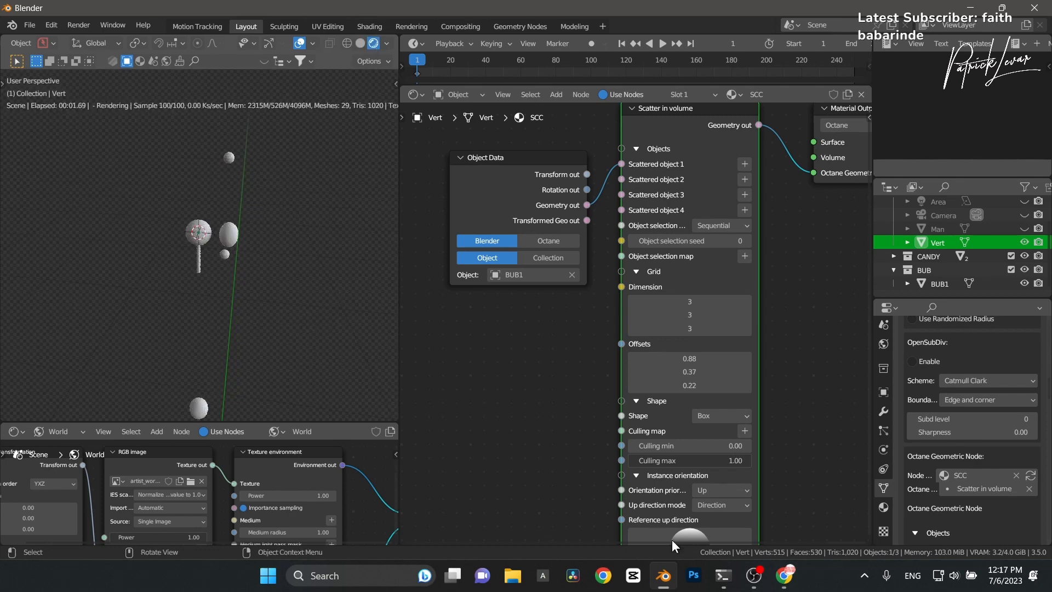
left_click(703, 360)
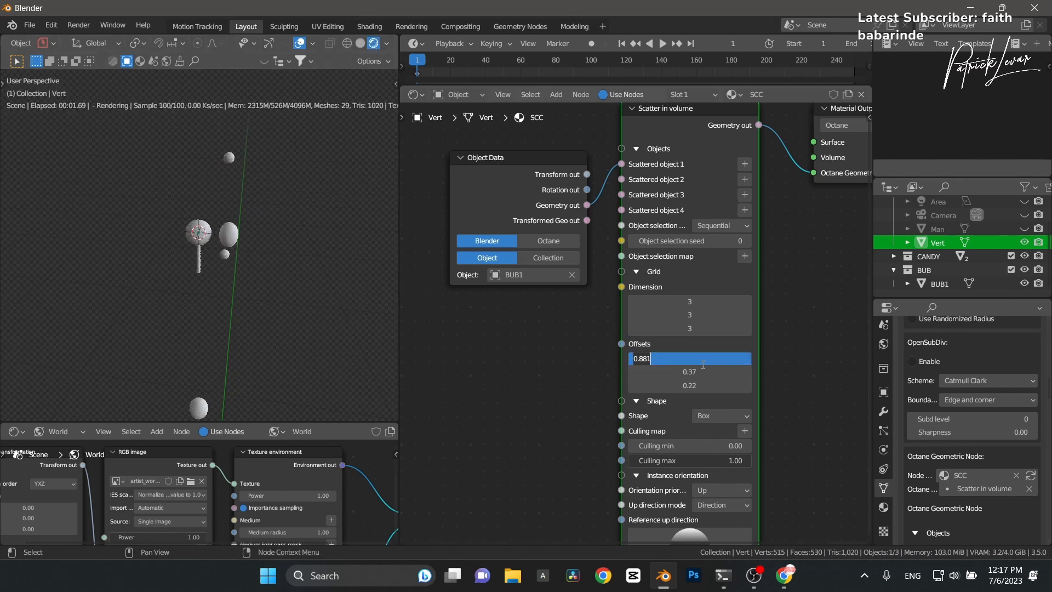
type("0")
key("Return")
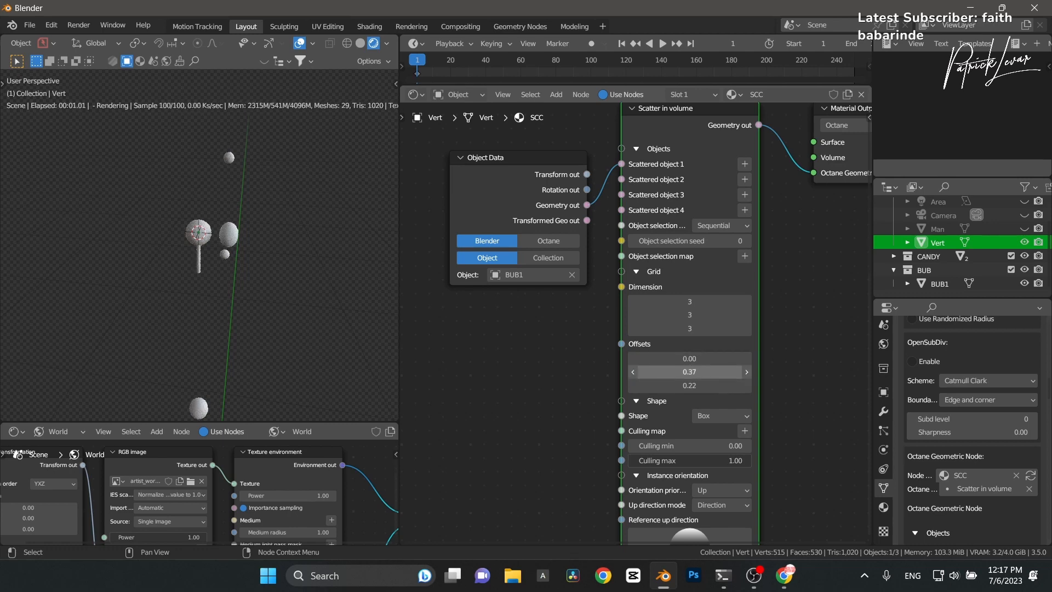
type("0")
key("Return")
left_click(694, 386)
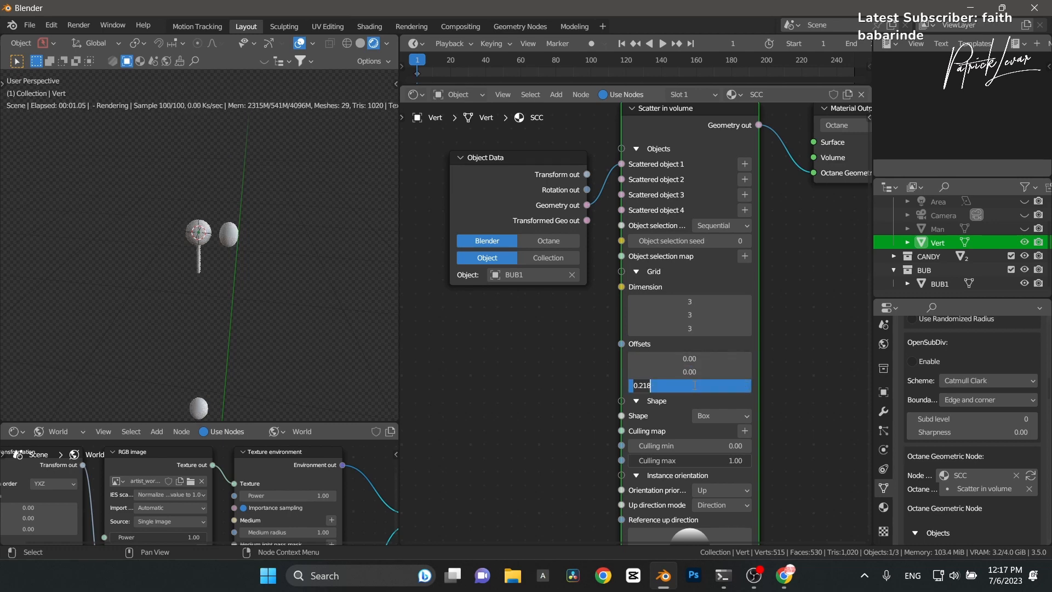
type("0")
key("Return")
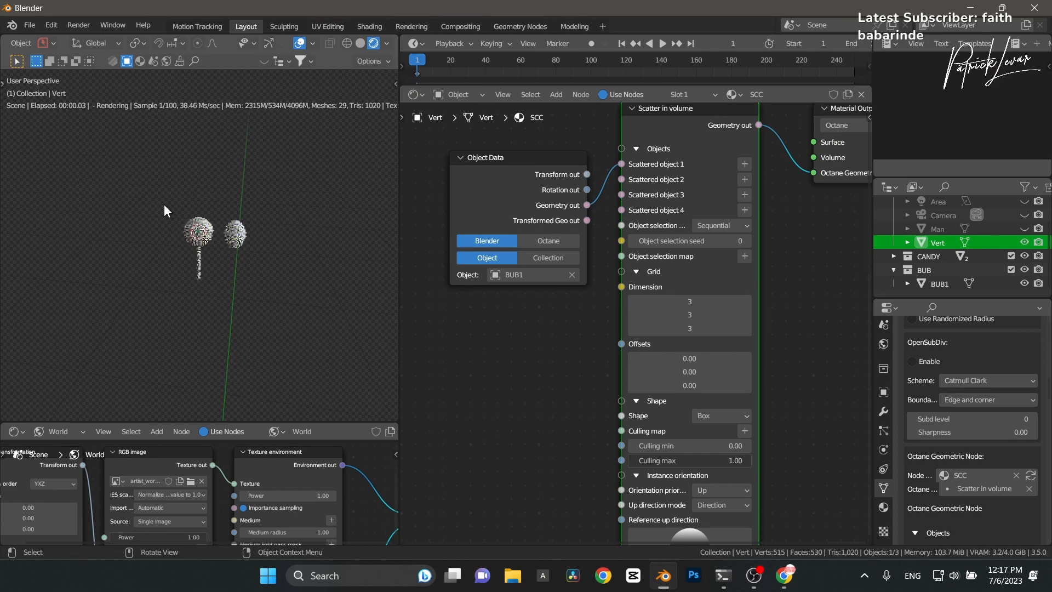
Step: Set the scatter grid's X dimension to 4 and all three offsets to 0.03
scroll(235, 248, "up", 8)
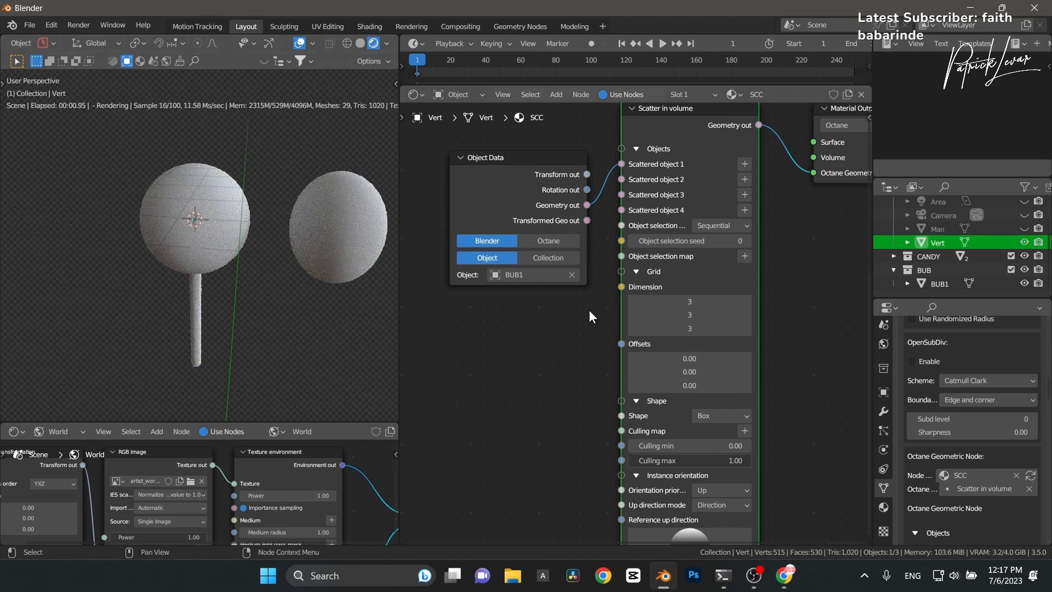
left_click_drag(697, 302, 704, 302)
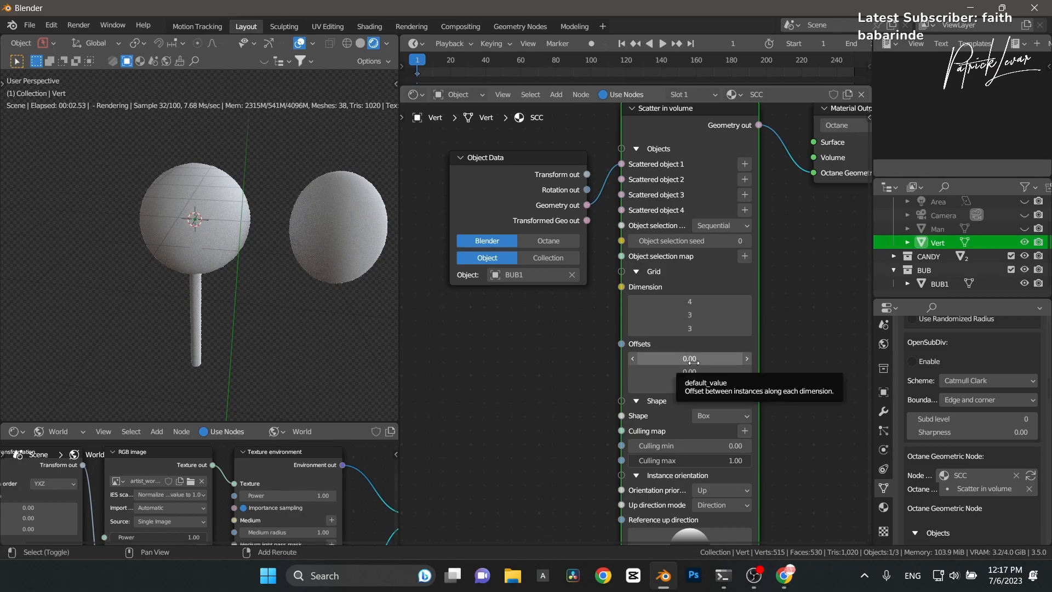
left_click_drag(684, 359, 696, 387)
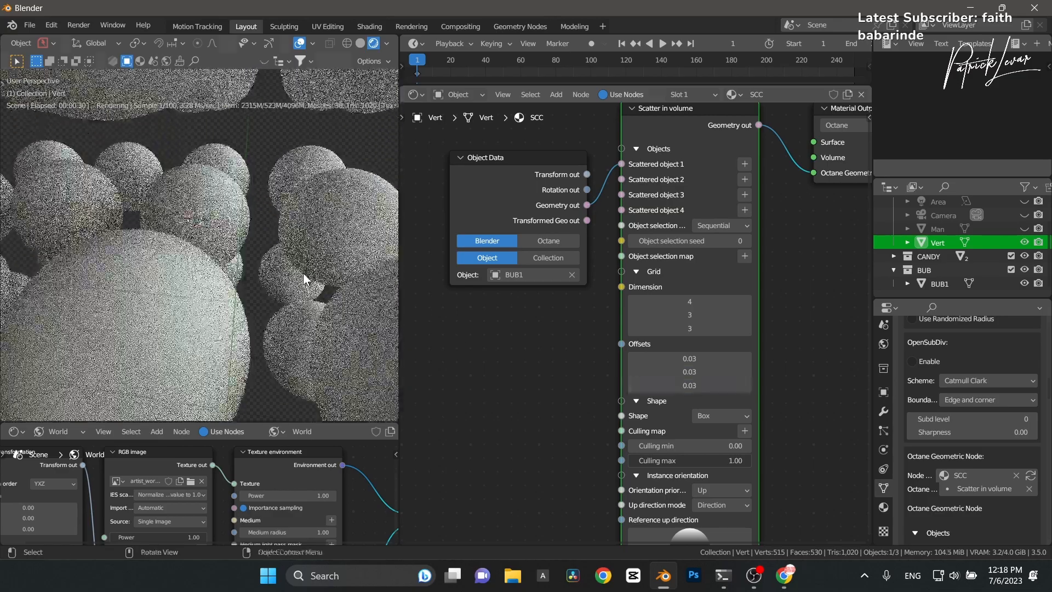
scroll(304, 273, "down", 5)
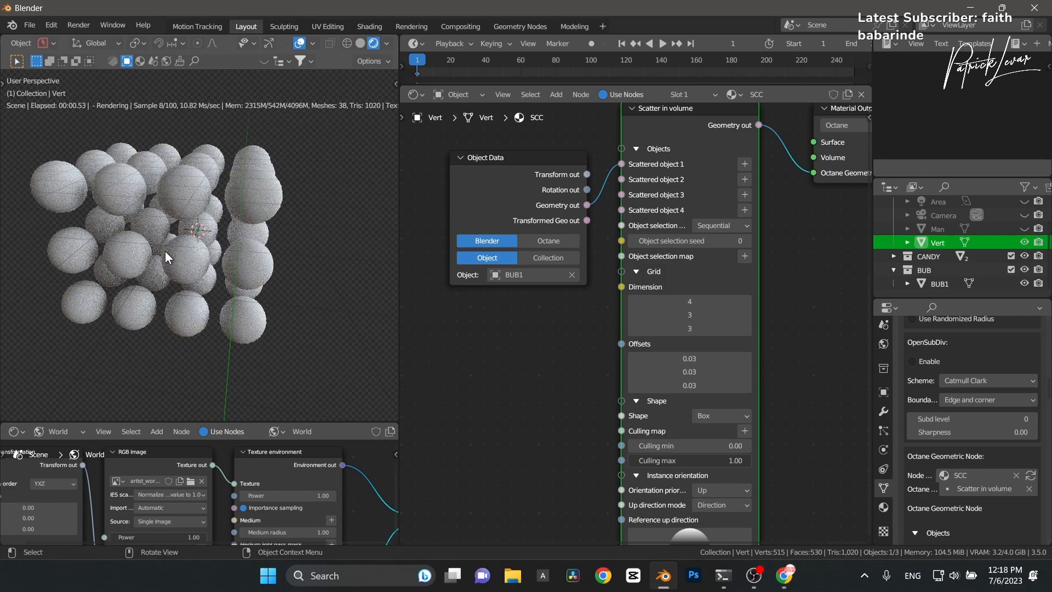
Step: Set all three grid dimensions of the Scatter in volume node to 1
middle_click_drag(166, 251, 266, 249)
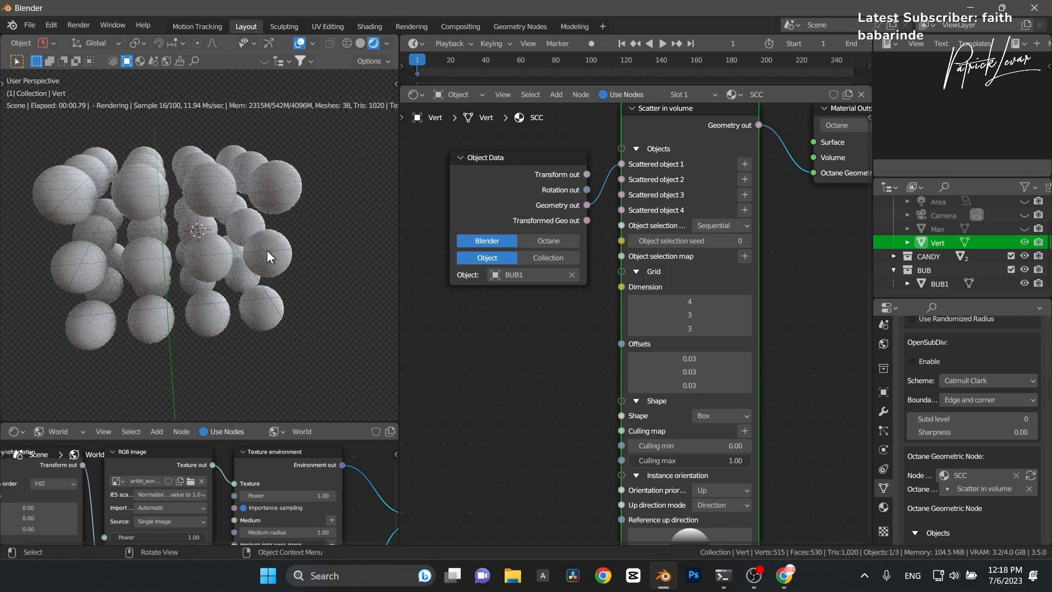
left_click(928, 268)
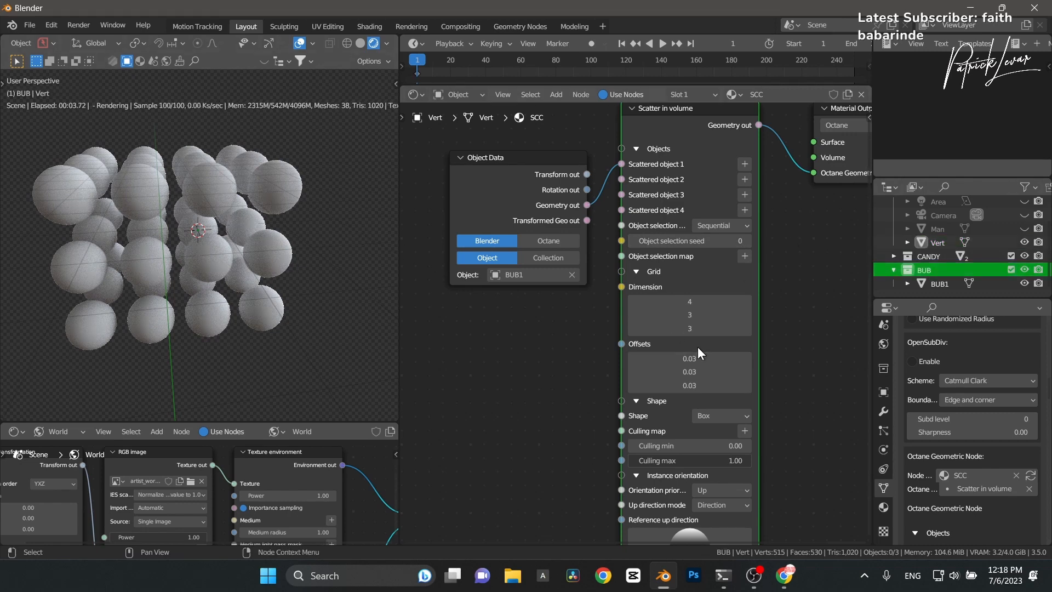
left_click_drag(698, 302, 698, 329)
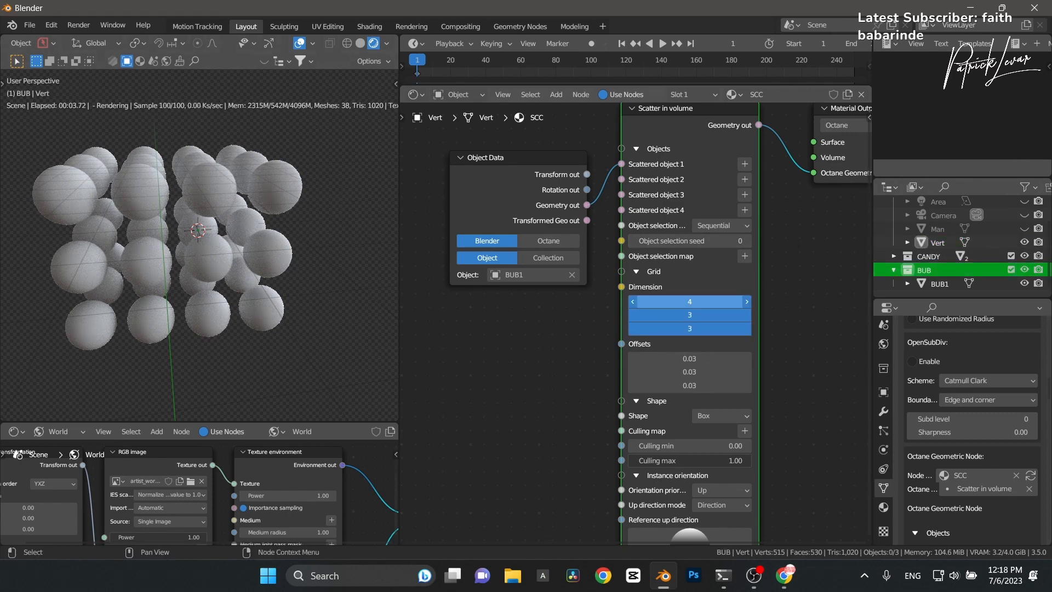
type("1")
key("Return")
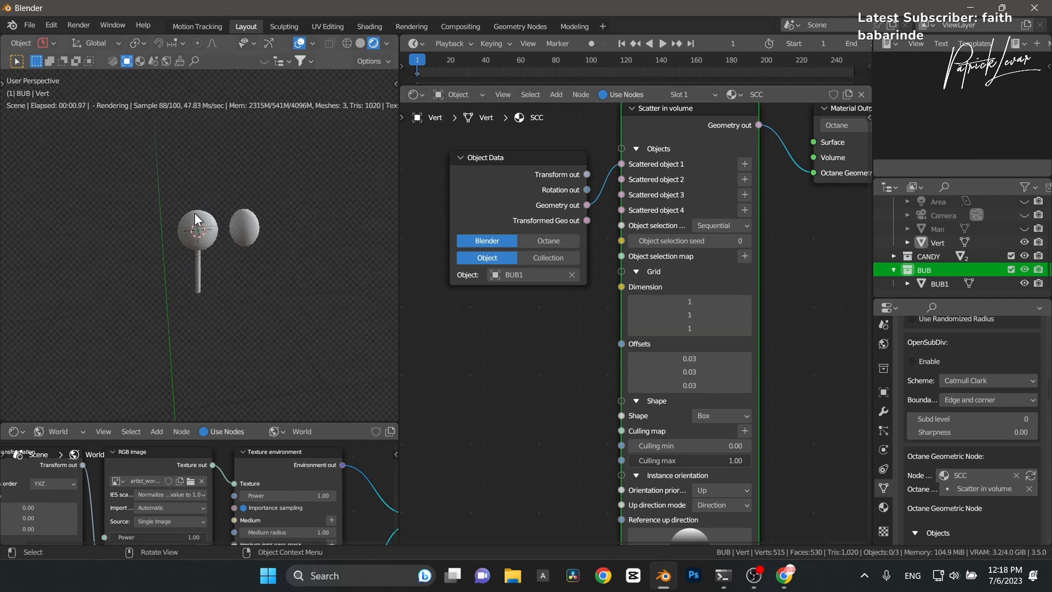
Step: Scale the BUB1 bubble beside the lollipop down to about 0.07 of its size
left_click(260, 234)
key("s")
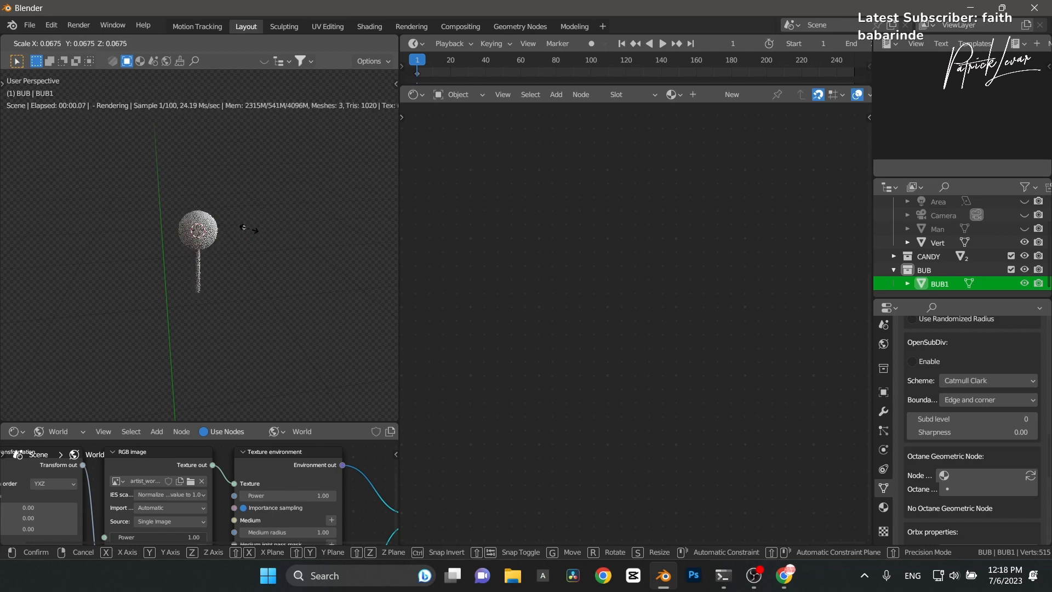
left_click(252, 230)
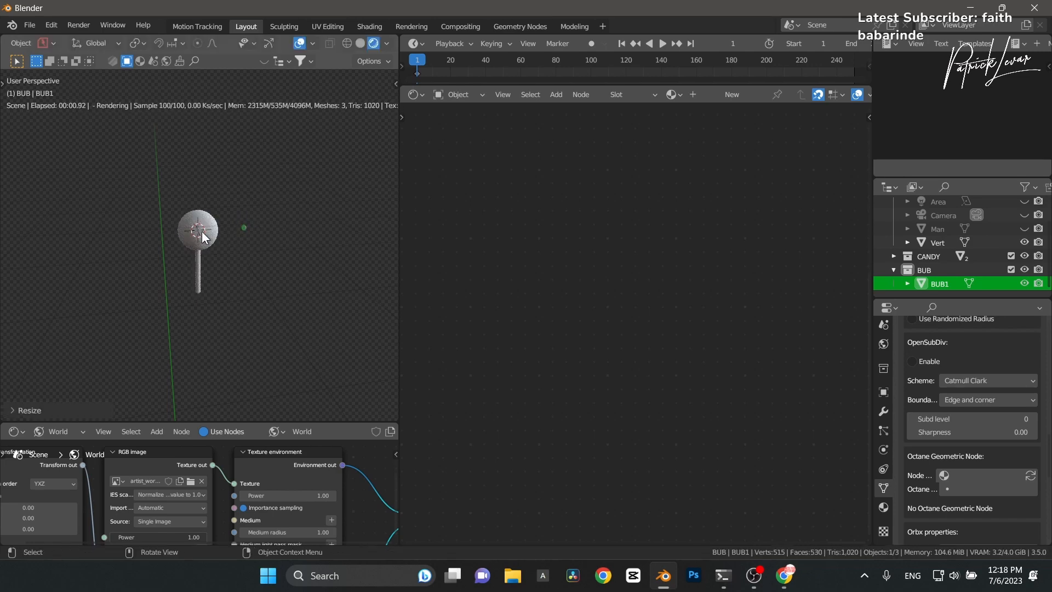
Step: Set all three grid dimensions of the Vert object's Scatter in volume node to 3
left_click(937, 243)
middle_click_drag(563, 313, 514, 331)
left_click_drag(629, 320, 629, 346)
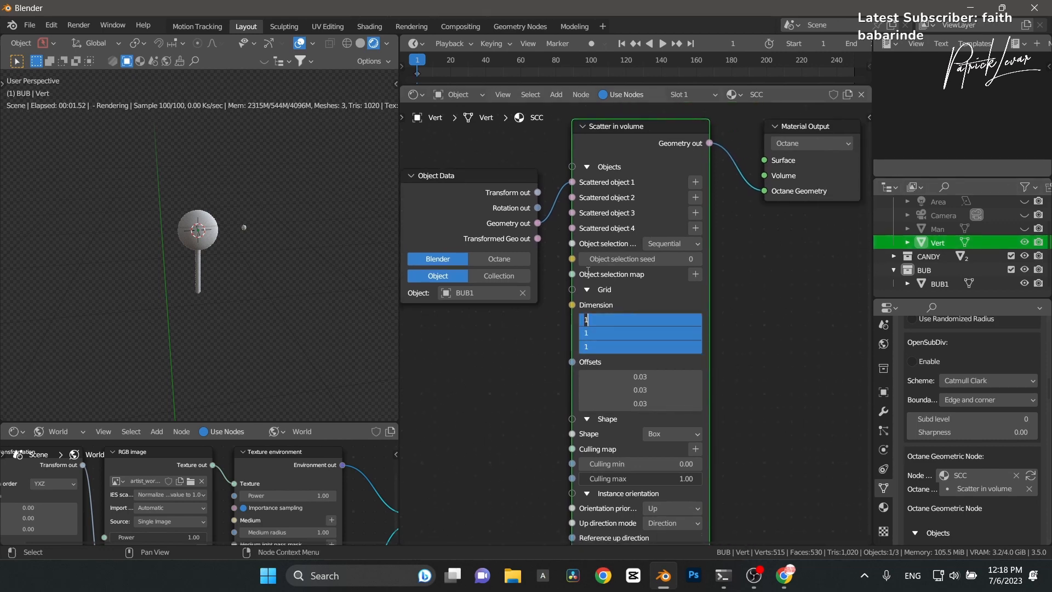
type("3")
key("Return")
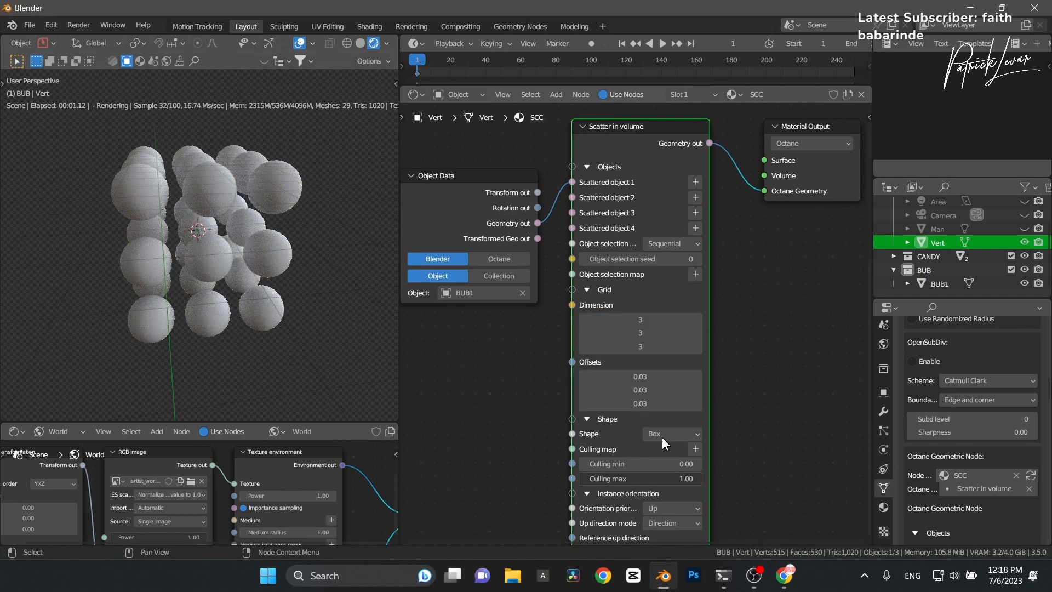
Step: Try the Random object selection method on the scatter node and return it to Sequential
left_click(658, 242)
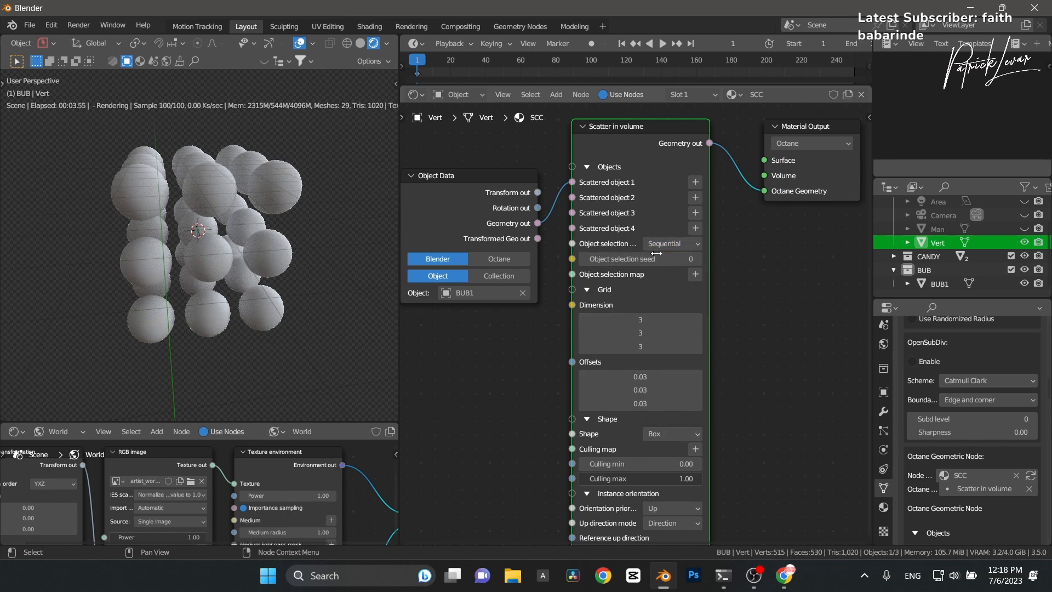
left_click(665, 245)
left_click(666, 274)
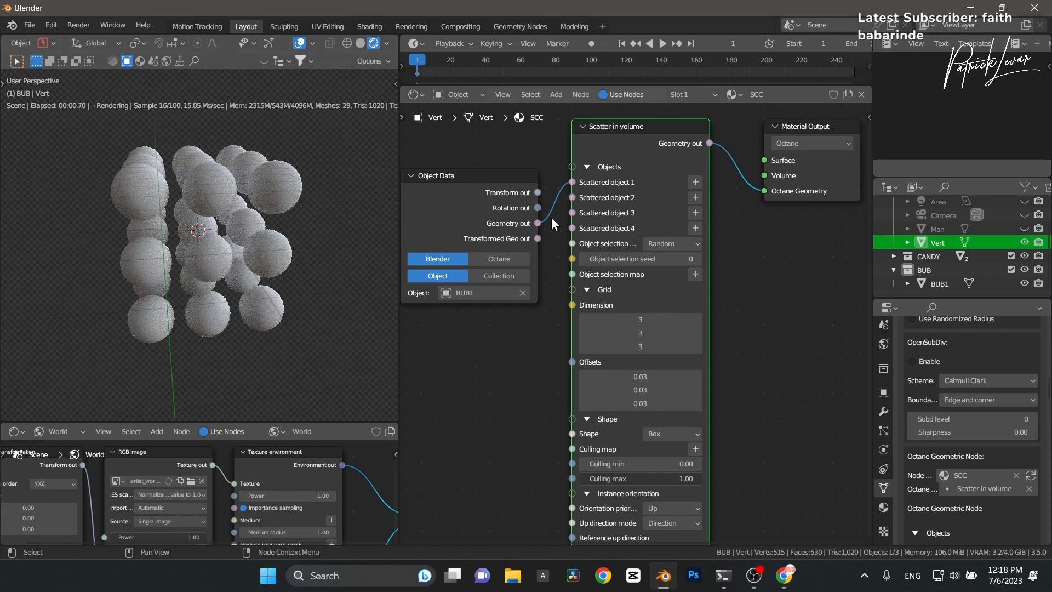
left_click(669, 247)
left_click(666, 255)
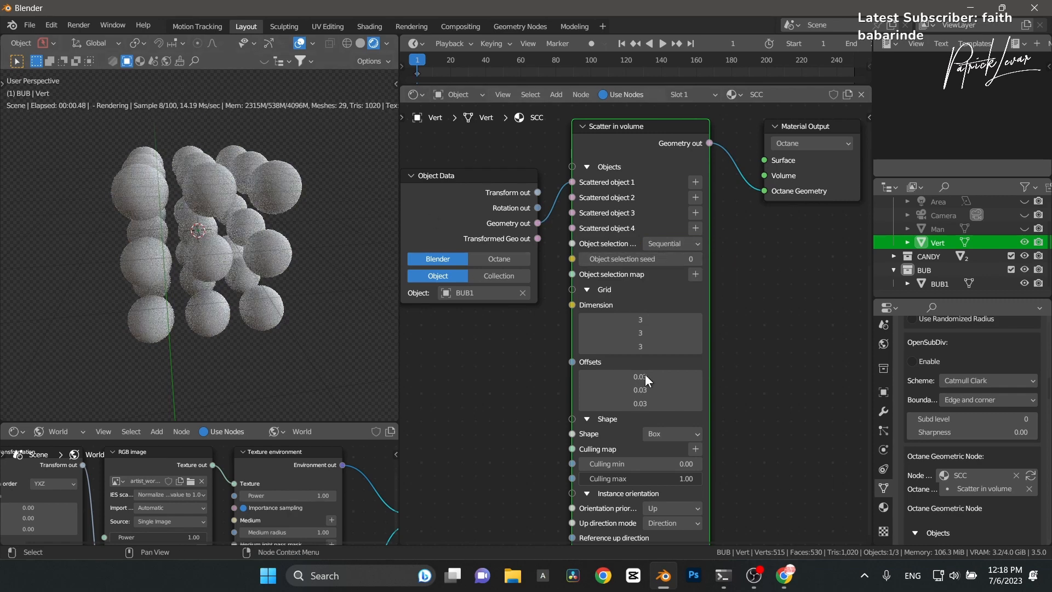
Step: Change the scatter volume's shape to Sphere
middle_click_drag(758, 420, 758, 330)
scroll(626, 329, "up", 1)
middle_click_drag(619, 328, 616, 295)
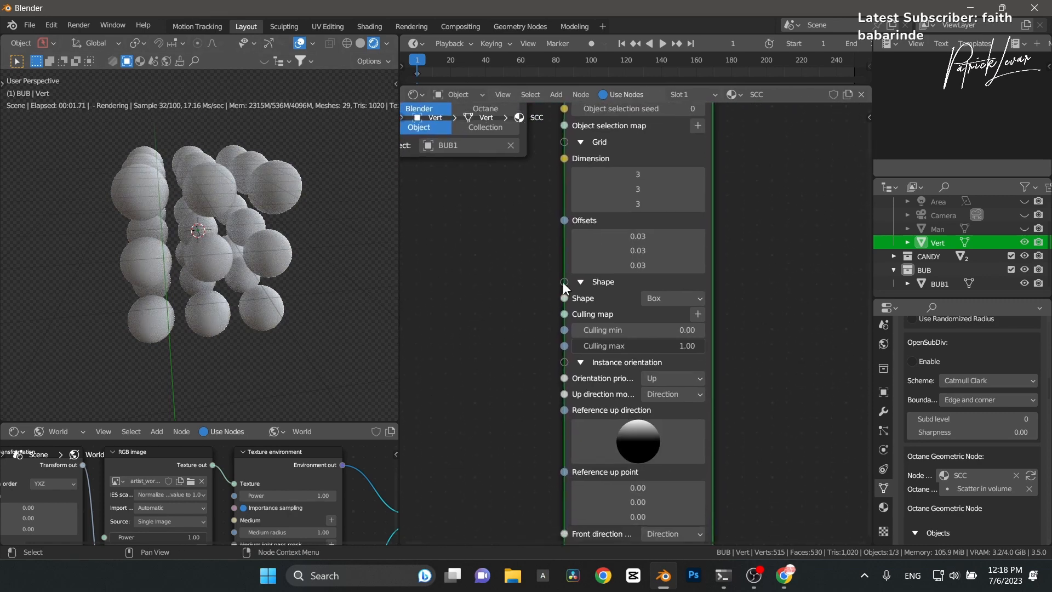
left_click(579, 282)
left_click(579, 281)
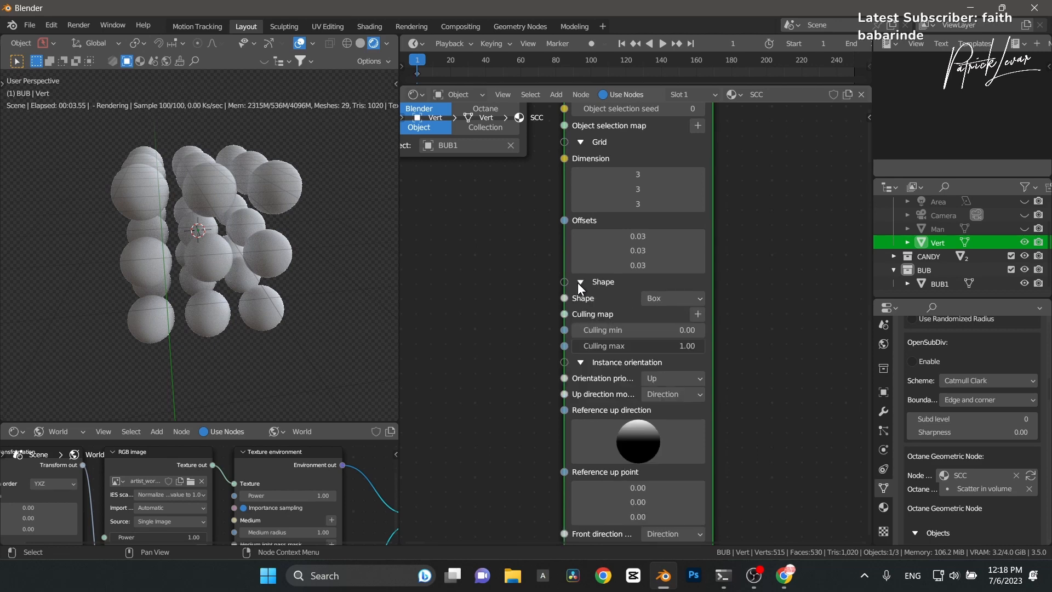
left_click(675, 299)
left_click(675, 332)
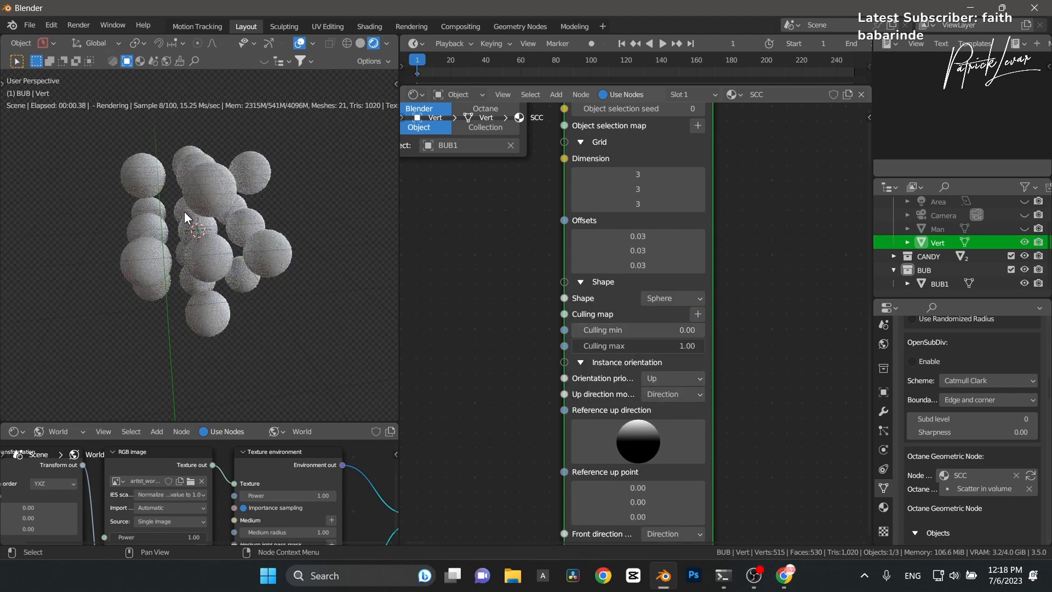
Step: Try the Cylinder and Cone shapes for the scatter volume and return it to Sphere
left_click(646, 299)
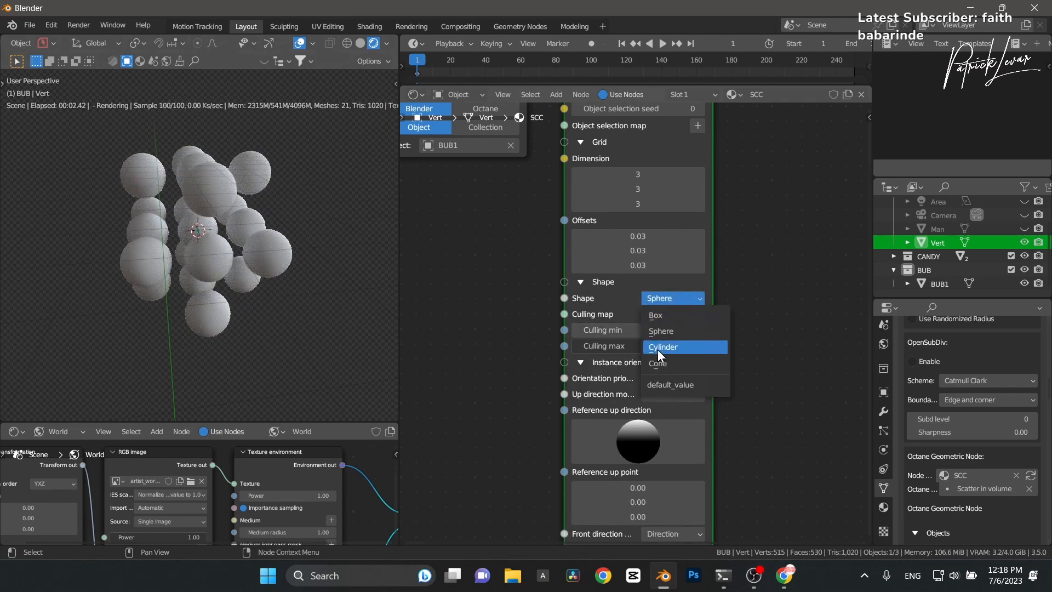
left_click(657, 348)
left_click(664, 299)
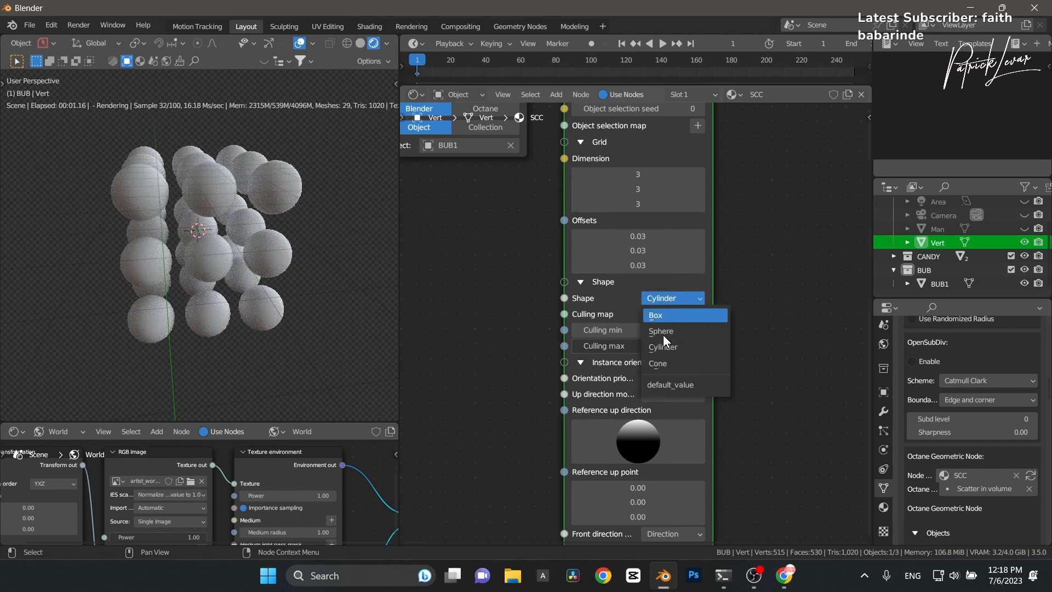
left_click(659, 366)
left_click(650, 299)
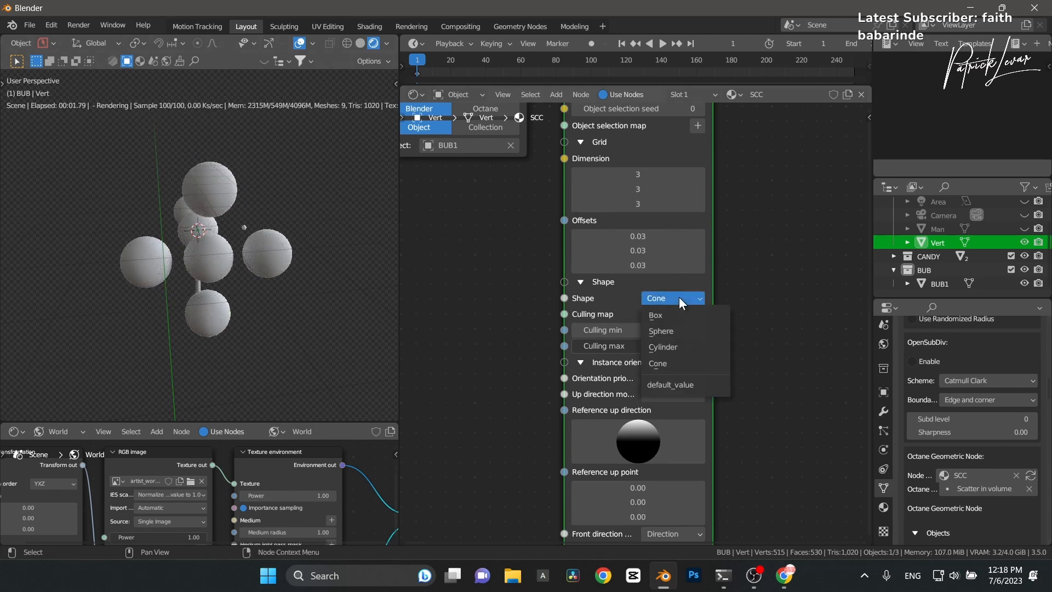
left_click(664, 331)
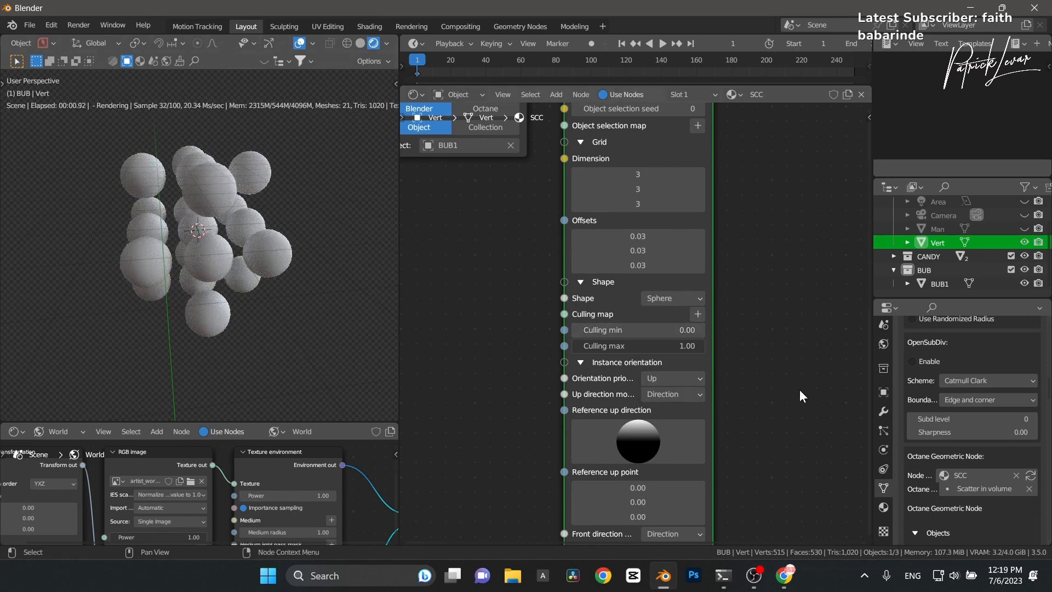
Step: Collapse the scatter node's instance orientation settings and set the instance scale mode to Randomized with coupled axes
middle_click_drag(762, 382, 741, 299)
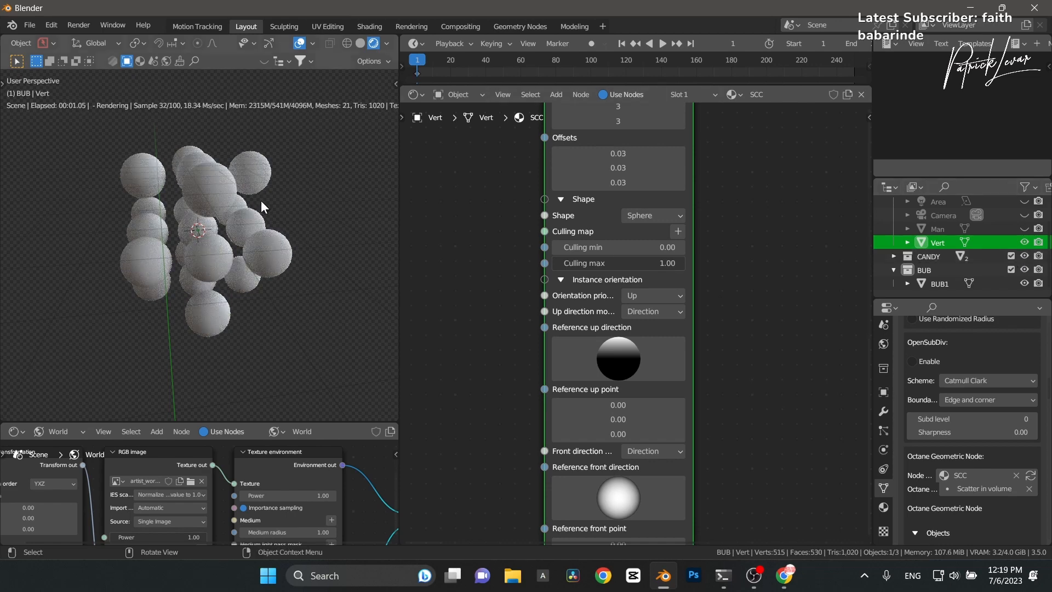
left_click(562, 280)
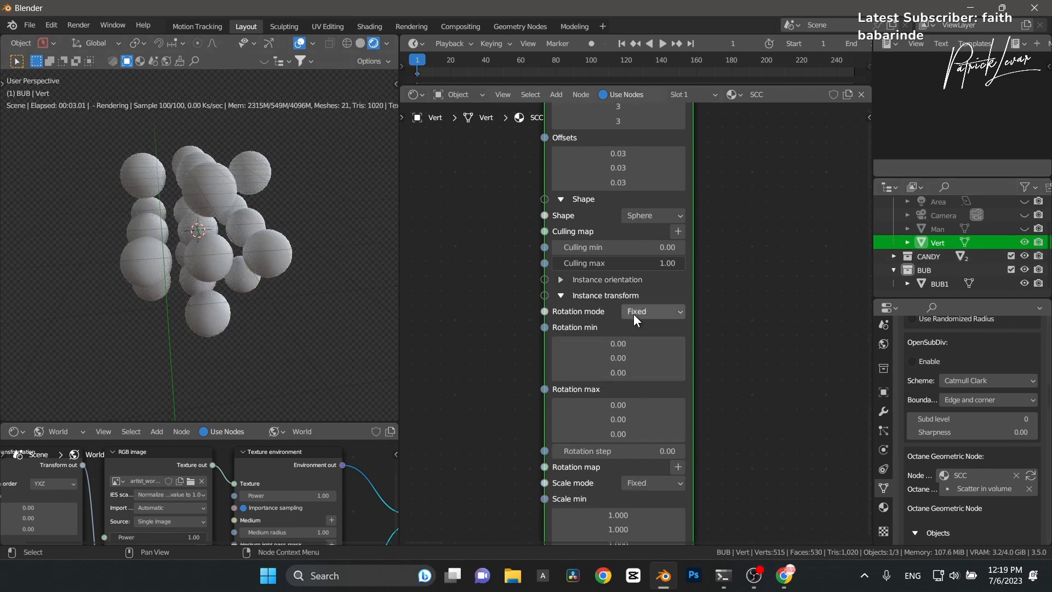
scroll(630, 326, "up", 3)
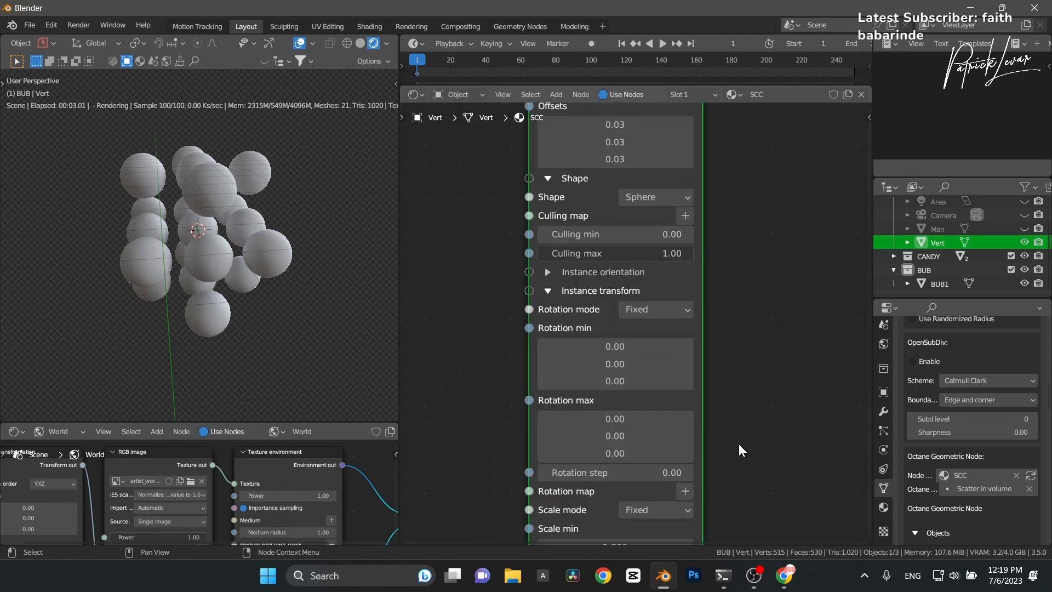
middle_click_drag(739, 439, 731, 250)
middle_click_drag(709, 408, 703, 311)
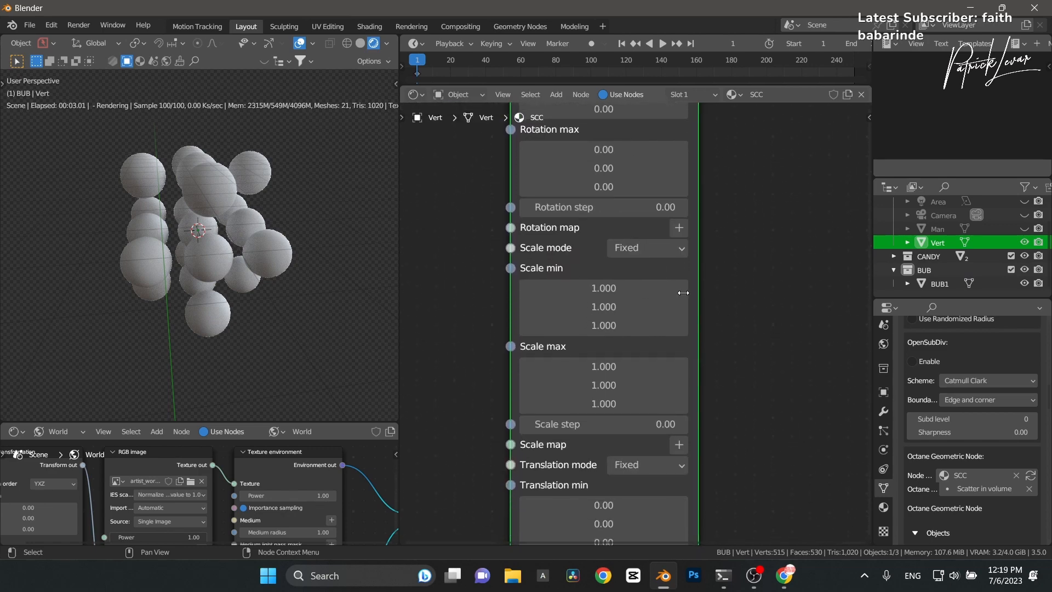
left_click(629, 250)
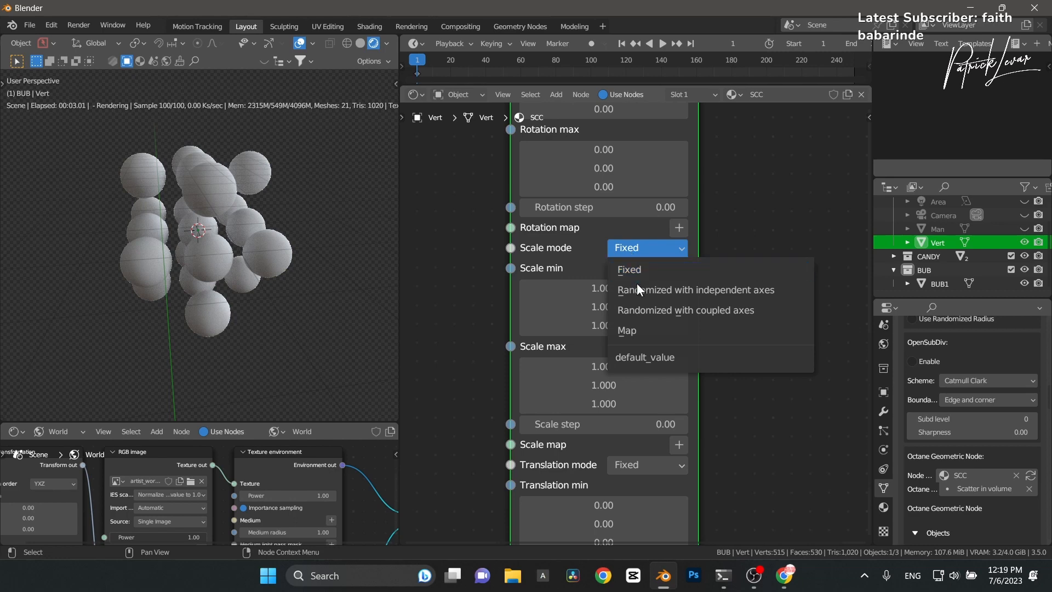
left_click(712, 313)
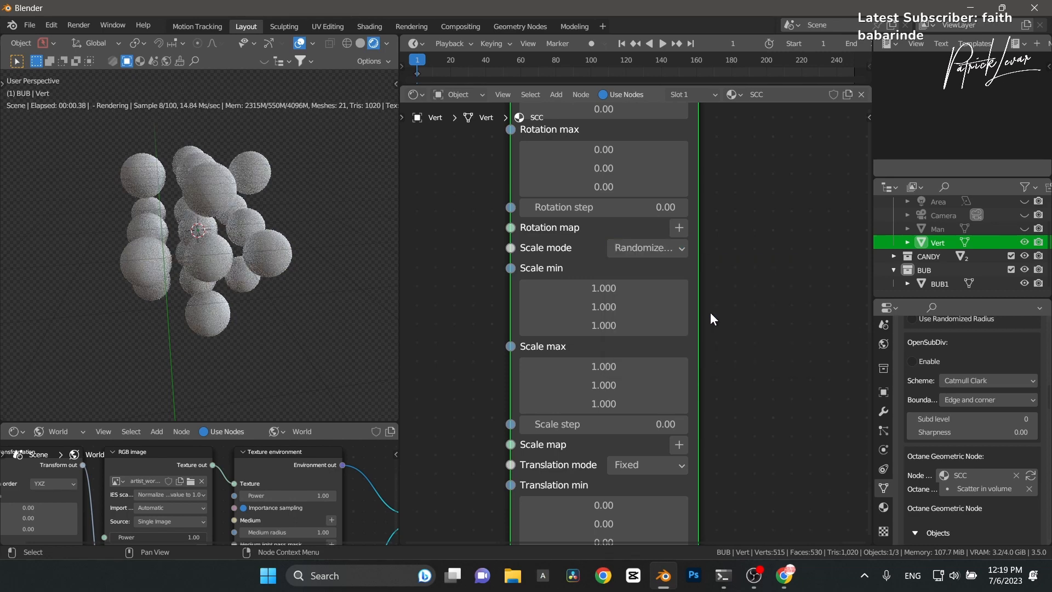
Step: Set the scatter instances' maximum scale to 0.1 and minimum scale to 0.18 on all three axes
left_click(609, 368)
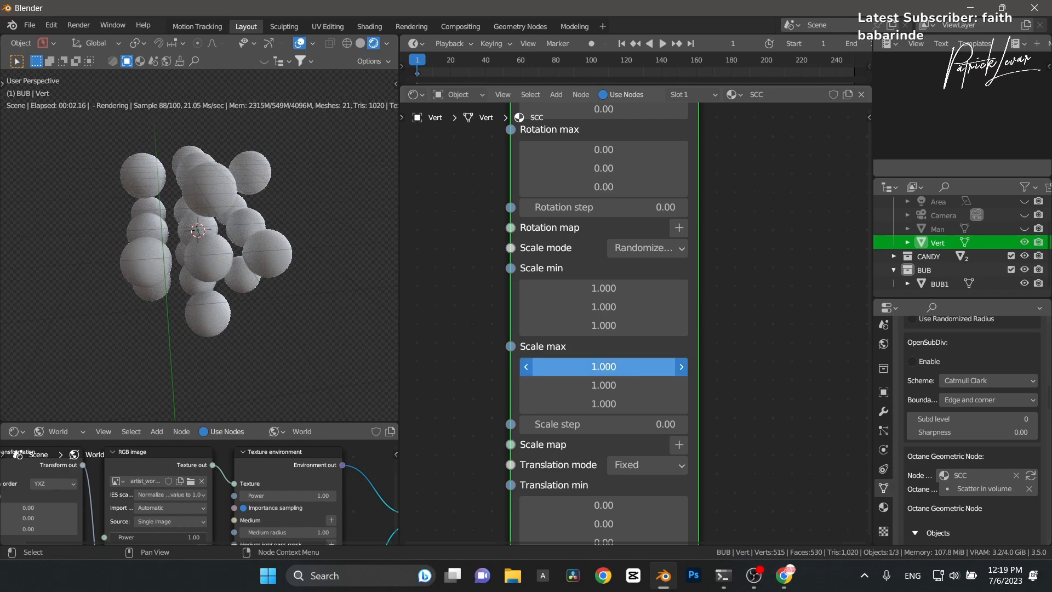
left_click_drag(609, 368, 625, 404)
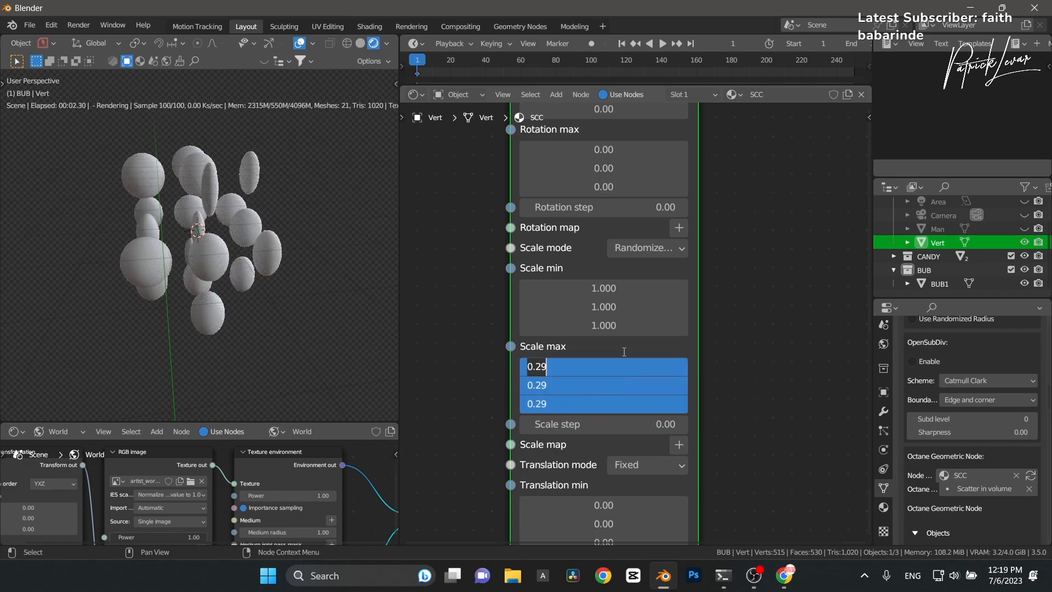
type(".1")
key("Return")
left_click_drag(570, 288, 456, 325)
mouse_move(203, 243)
middle_mouse_down()
mouse_move(235, 249)
mouse_move(185, 249)
middle_mouse_up()
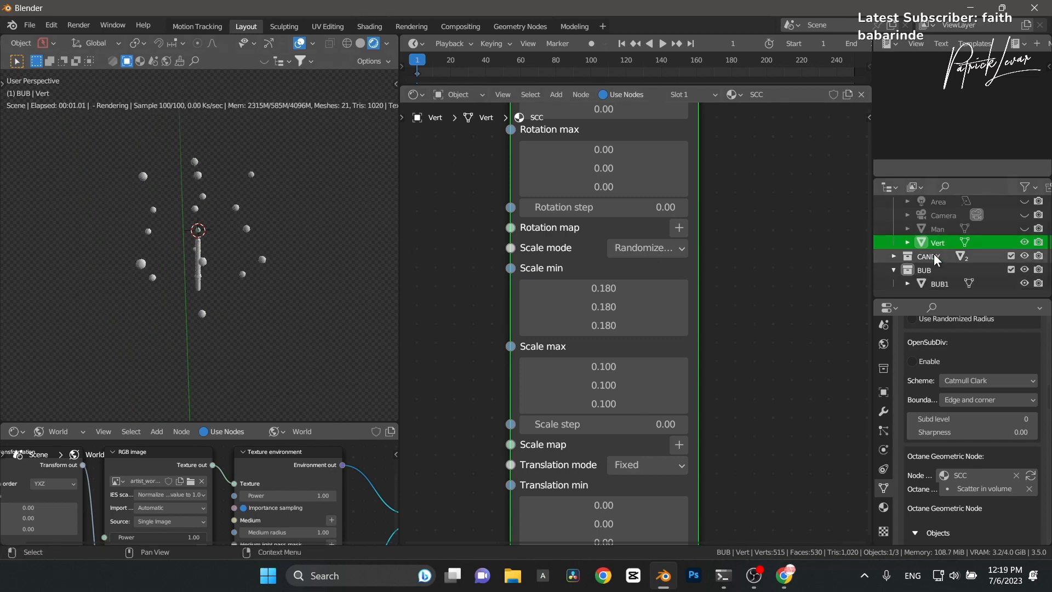
Step: Unhide the CAND object in the CANDY collection
left_click(894, 256)
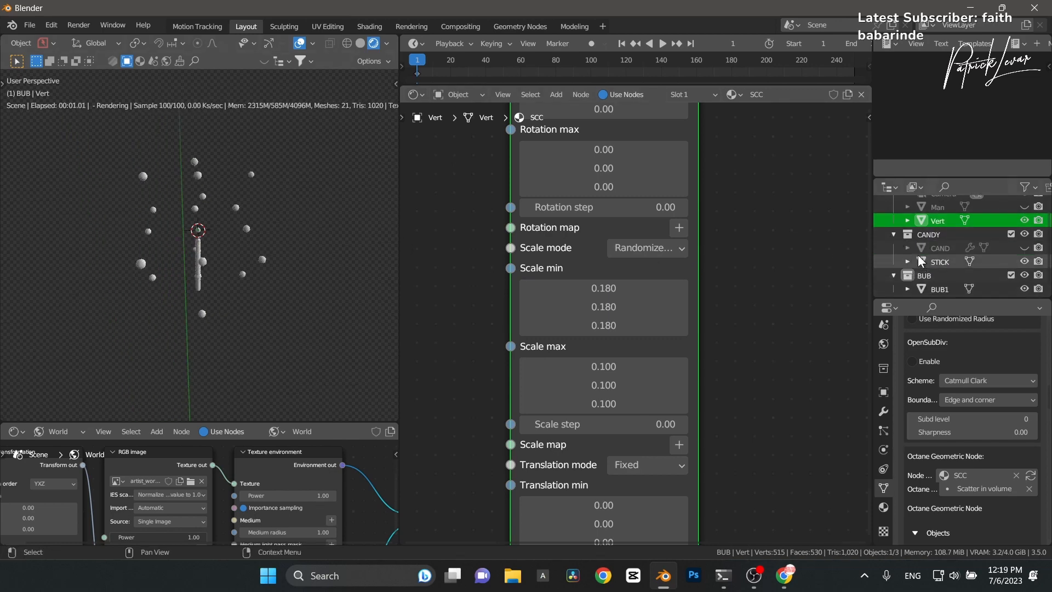
left_click(1024, 247)
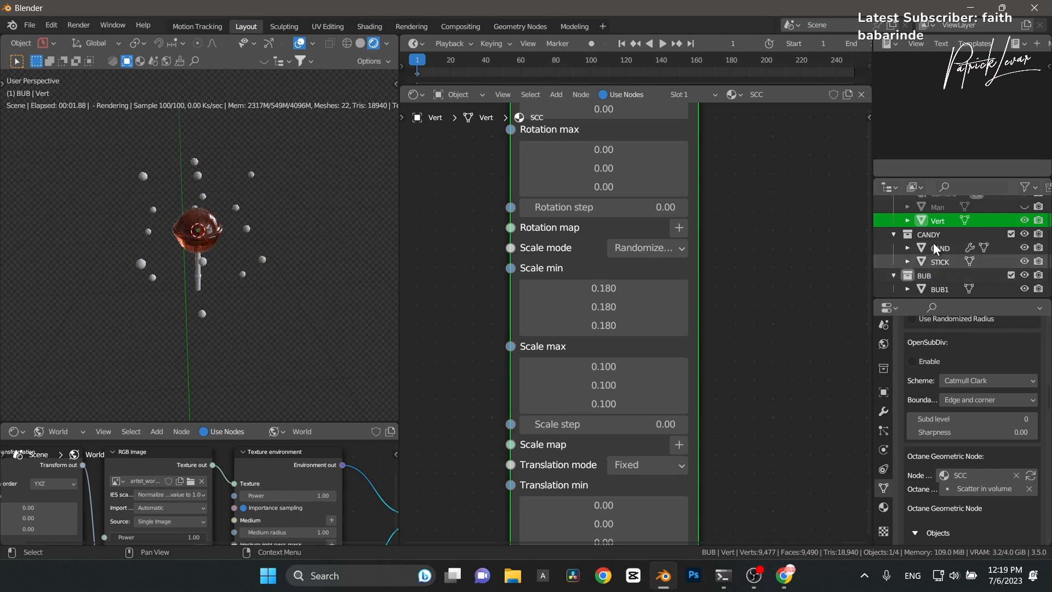
scroll(936, 239, "up", 1)
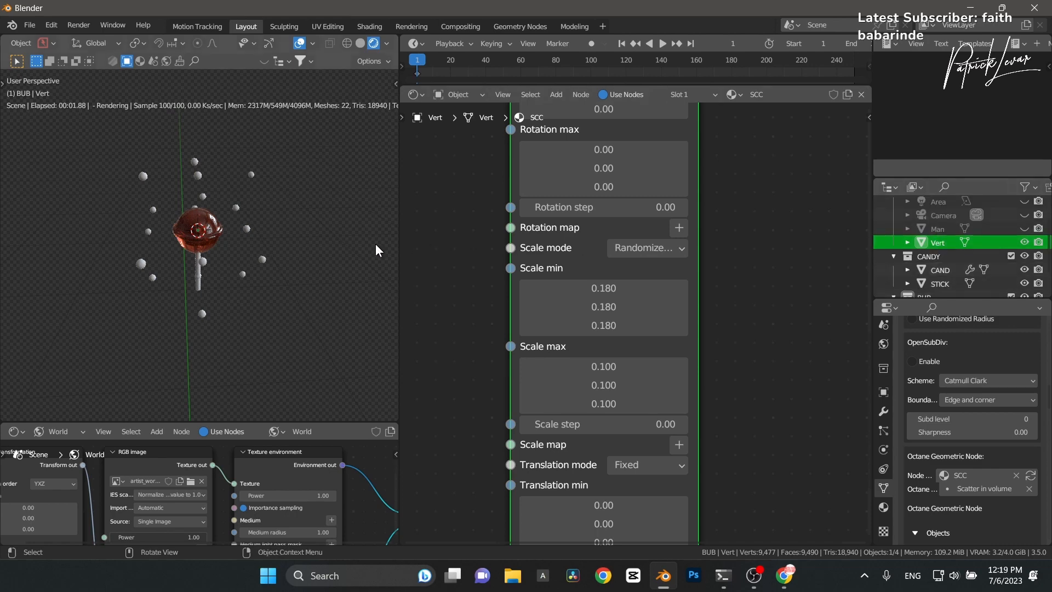
Step: Scale the Vert object down until its scattered bubbles fit inside the candy, finishing with a further reduction to about 0.87
key("s")
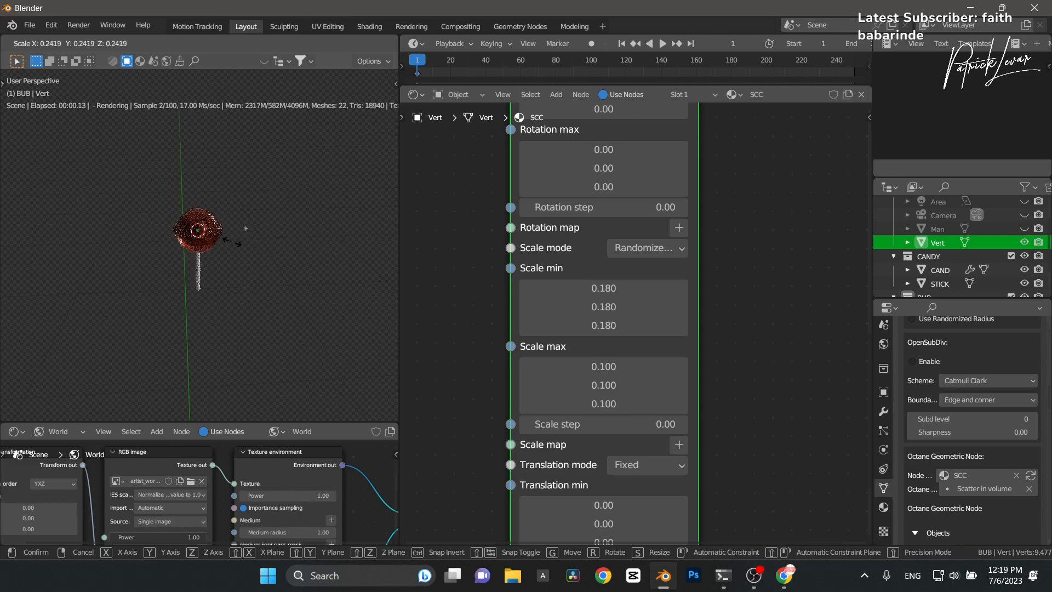
left_click(190, 246)
scroll(221, 251, "up", 9)
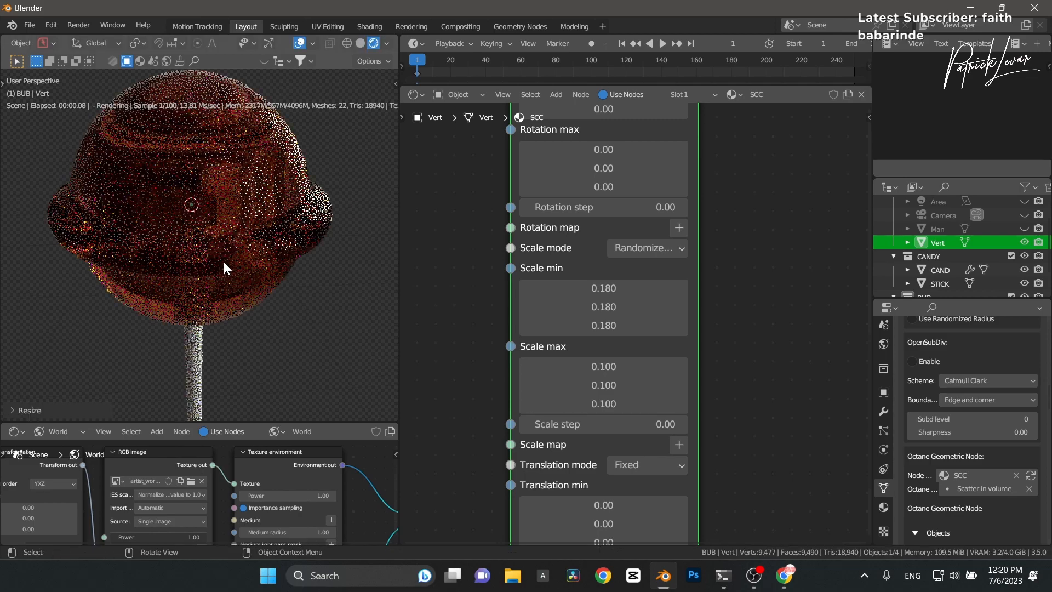
middle_click_drag(223, 271, 281, 280)
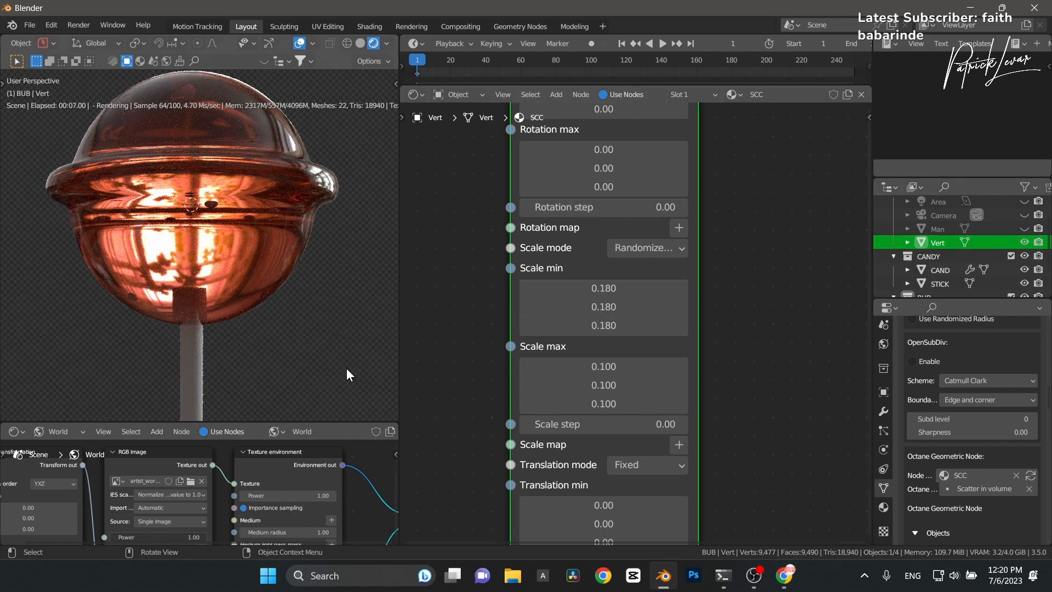
key("s")
left_click(327, 351)
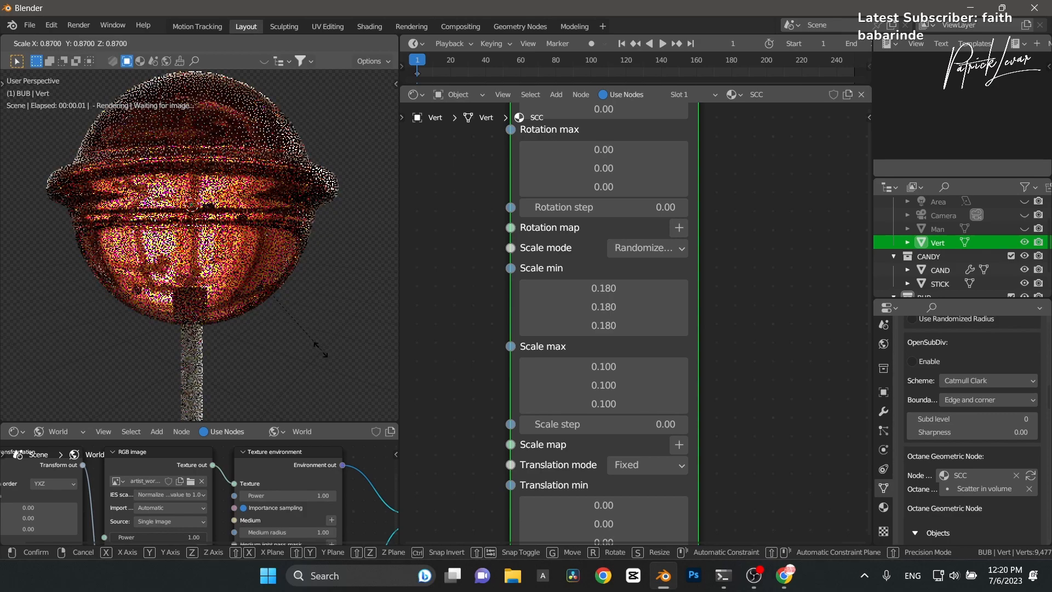
scroll(595, 346, "up", 1, "shift")
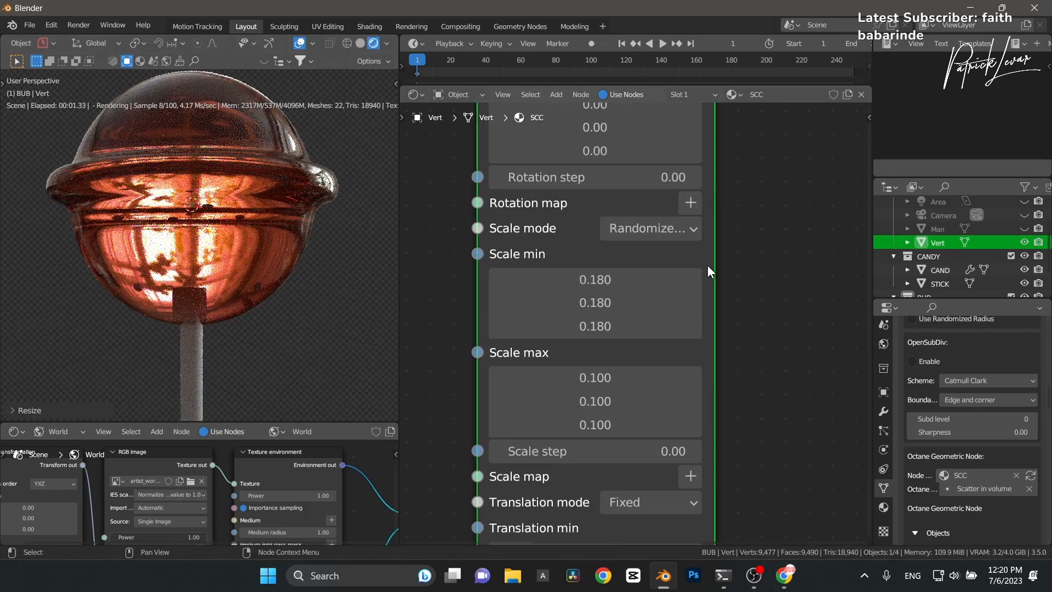
Step: Set the scatter grid's dimension to 6 and its offsets to 0.01 on all three axes
scroll(778, 390, "up", 3, "shift")
scroll(777, 390, "up", 2)
middle_click_drag(766, 259, 771, 227)
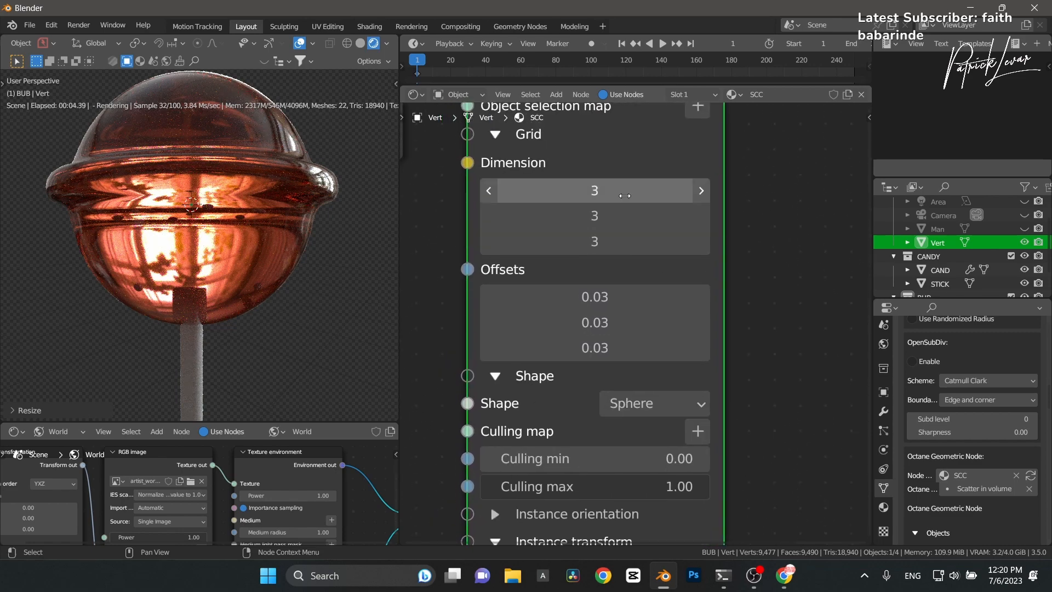
left_click_drag(624, 194, 622, 237)
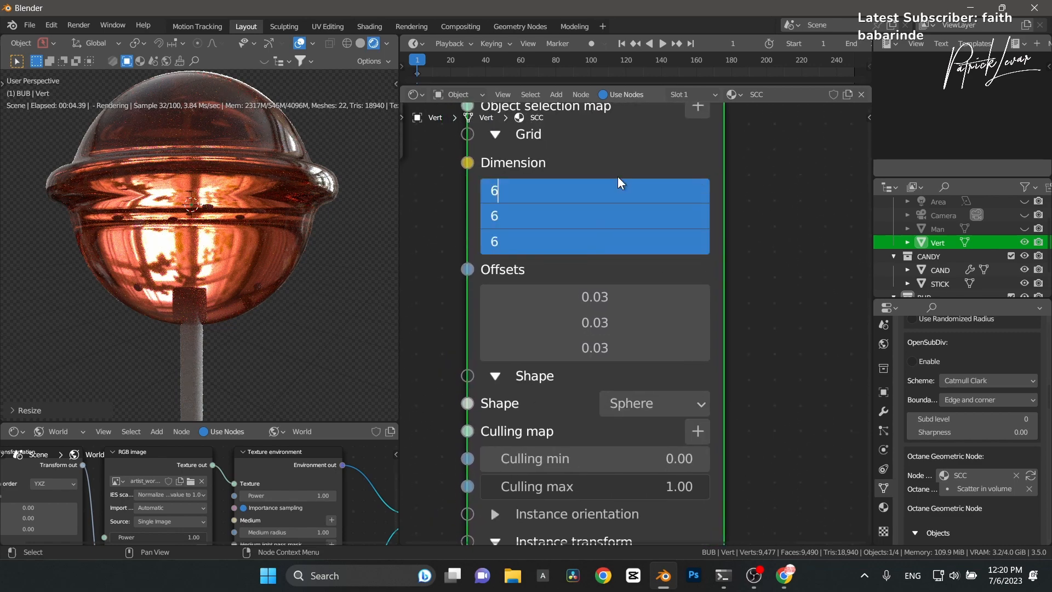
key("Return")
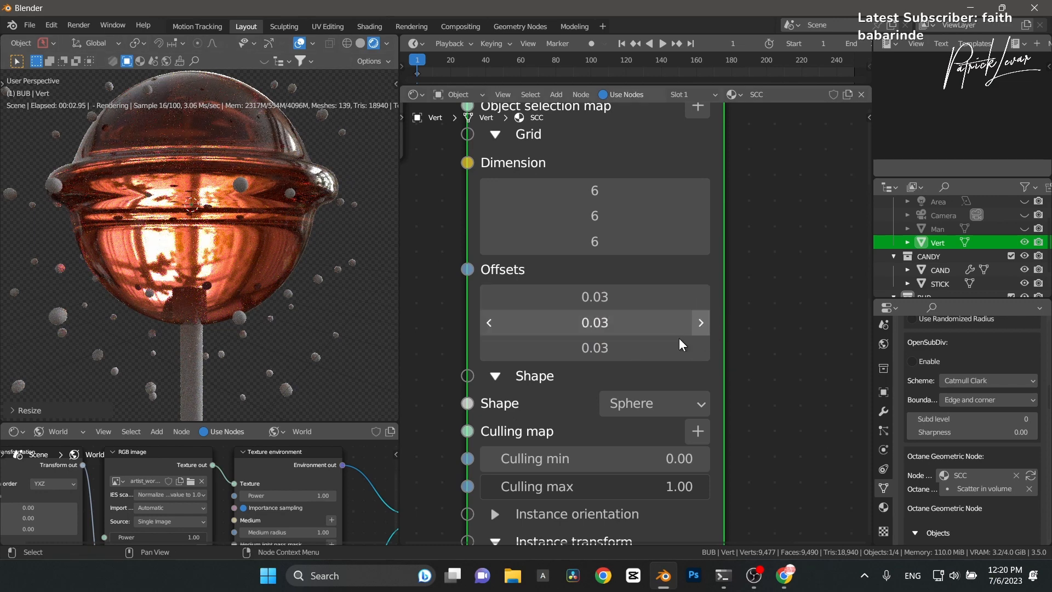
left_click_drag(638, 298, 620, 347)
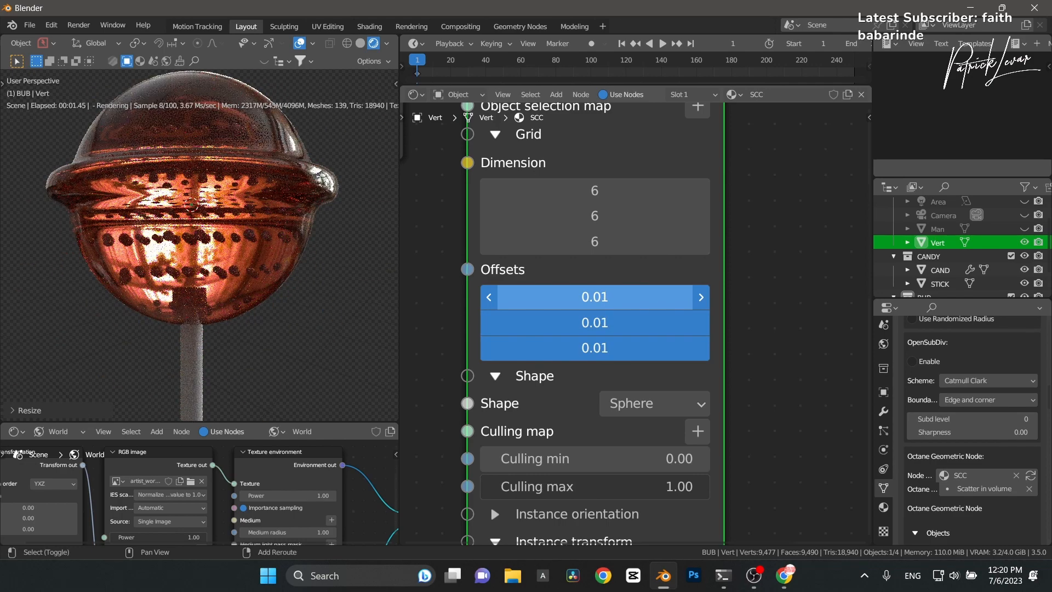
left_click_drag(620, 347, 619, 347)
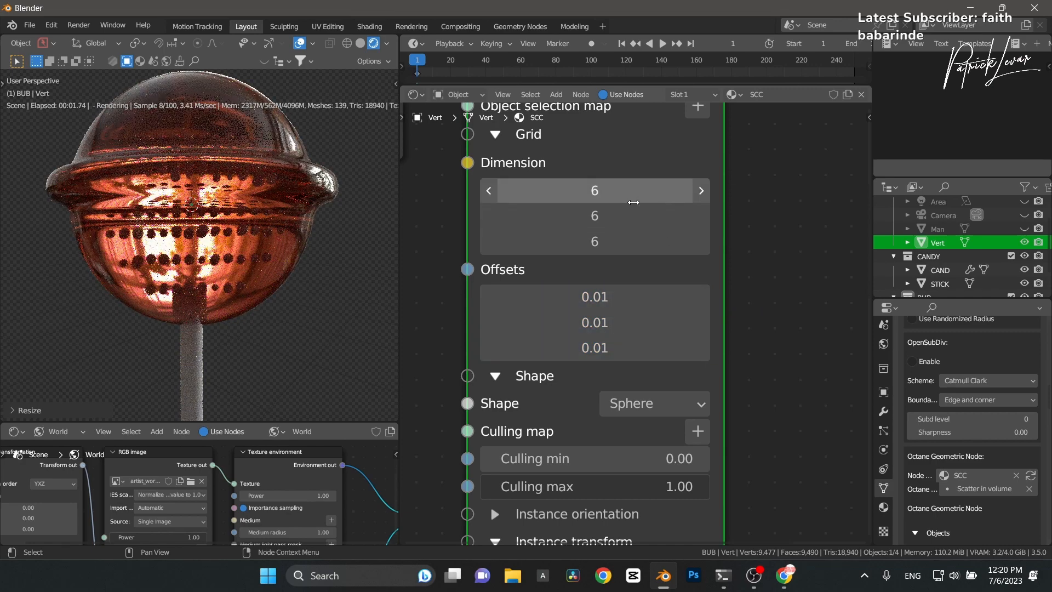
Step: Hide the CANDY collection and randomize the instance translation, with minimum Y -0.01, maximum X 0.01 and maximum Y -0.01
middle_click_drag(764, 386, 748, 304)
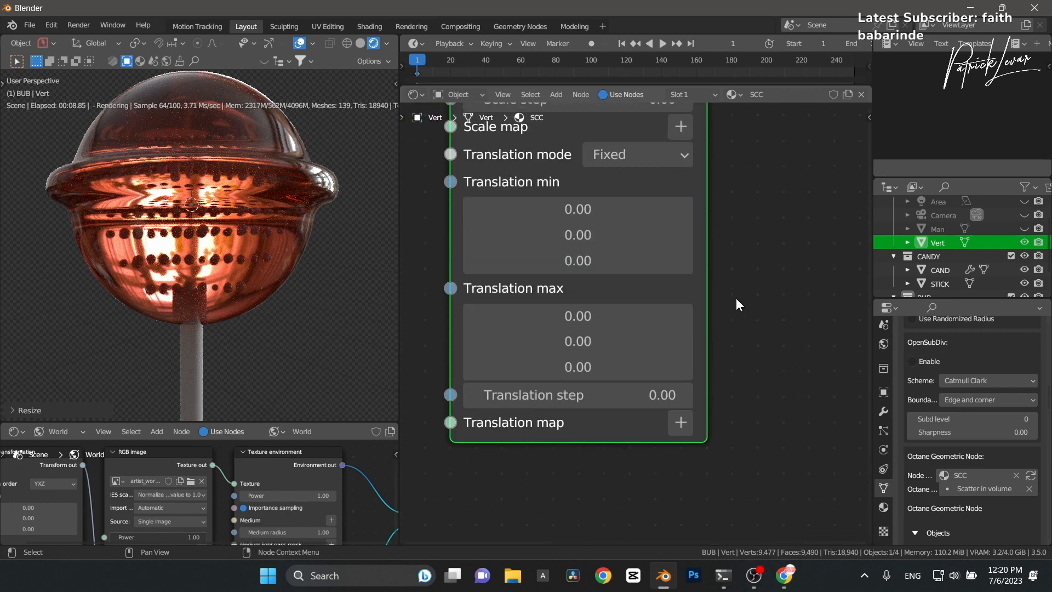
left_click(1024, 255)
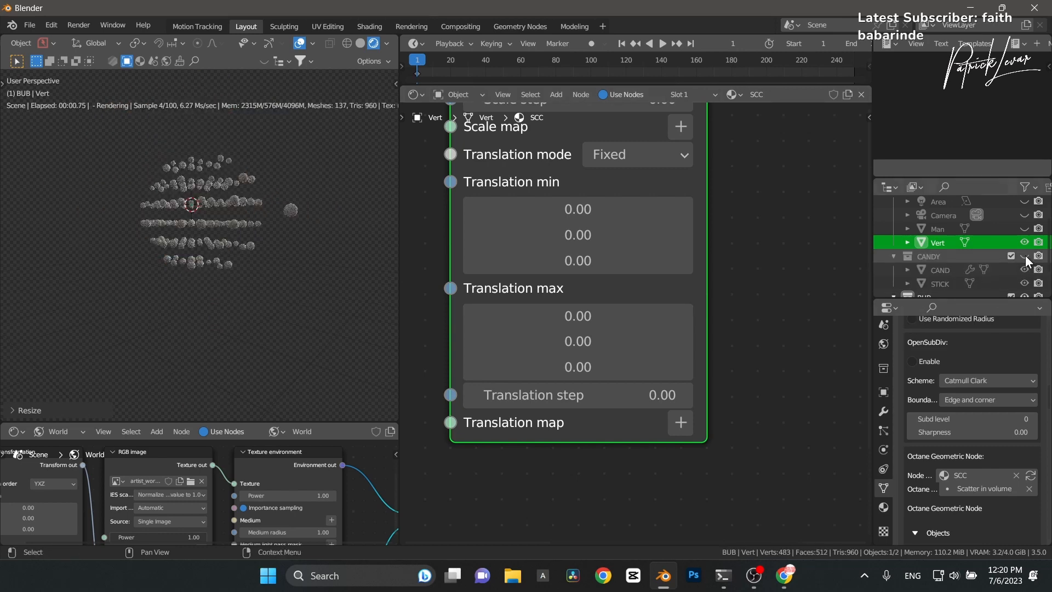
left_click(616, 153)
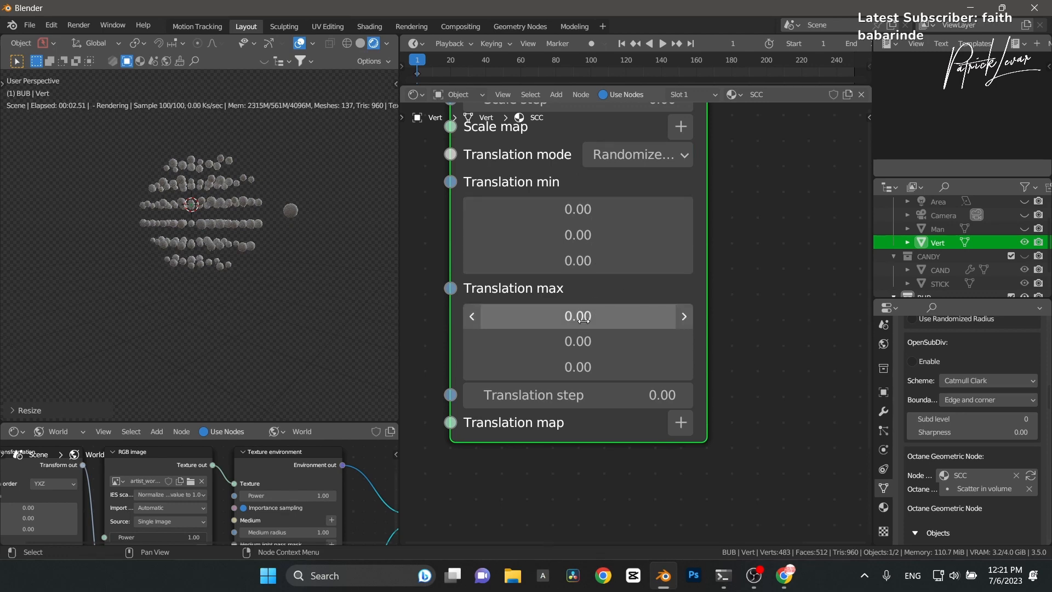
left_click_drag(583, 320, 582, 366, "shift")
left_click_drag(582, 210, 564, 235)
left_click_drag(568, 260, 568, 261)
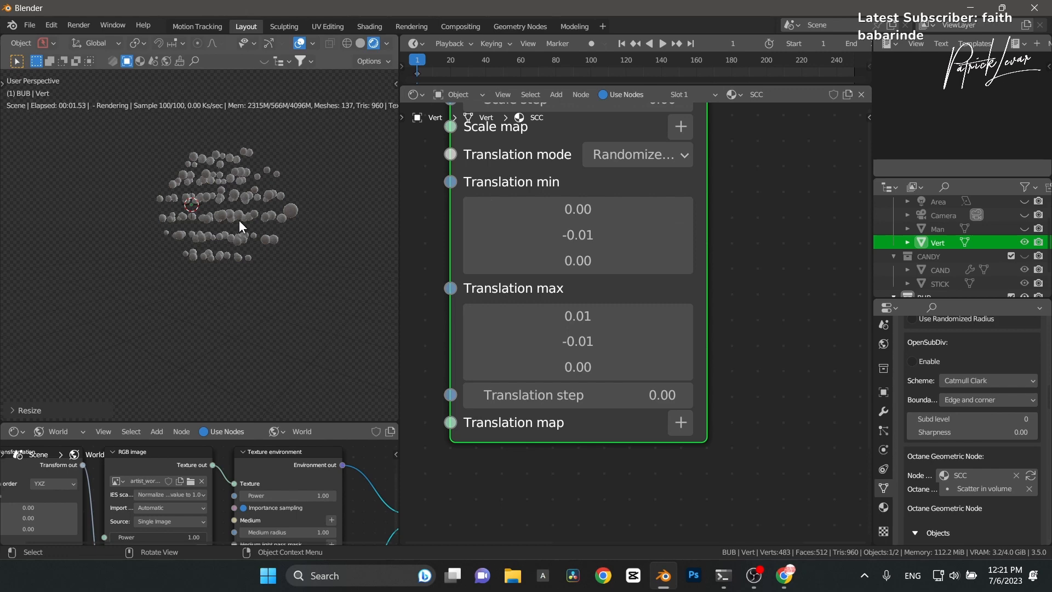
Step: Set the scatter grid's dimension to 4 on all three axes and unhide the CANDY collection
scroll(757, 251, "up", 10)
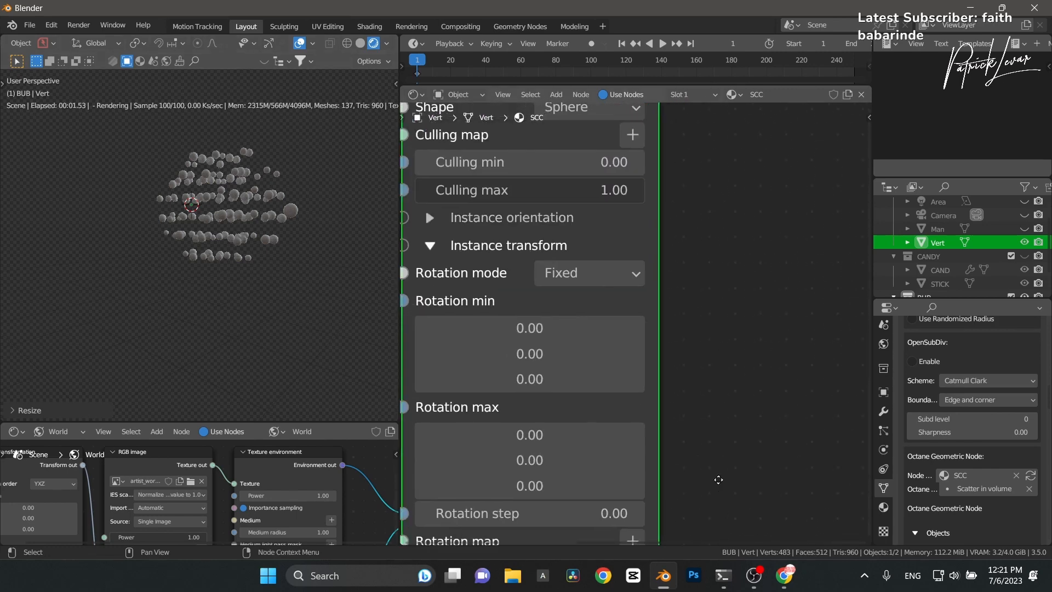
scroll(657, 329, "up", 8)
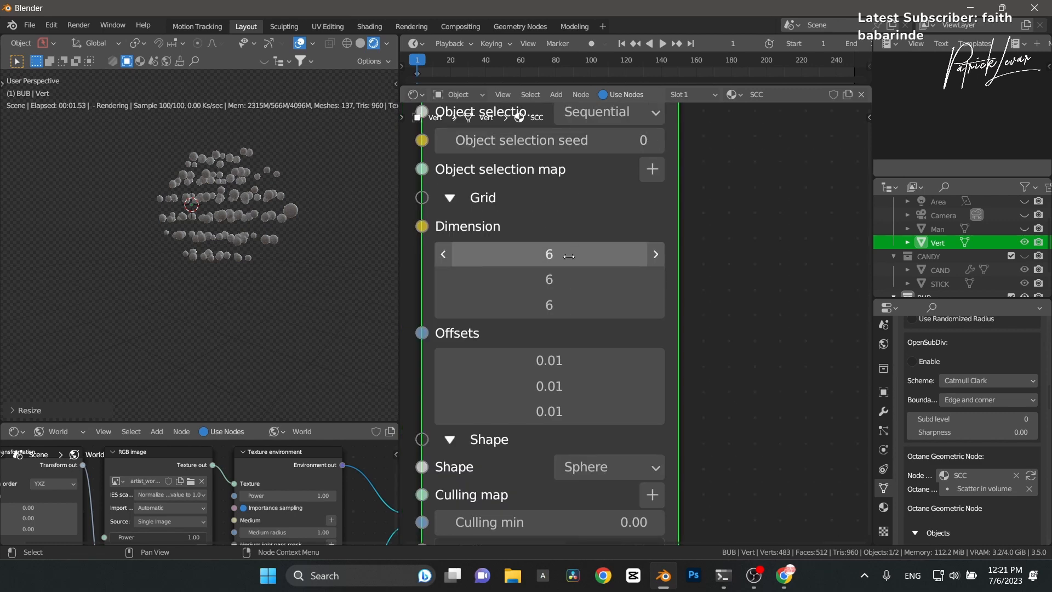
left_click_drag(569, 256, 569, 278)
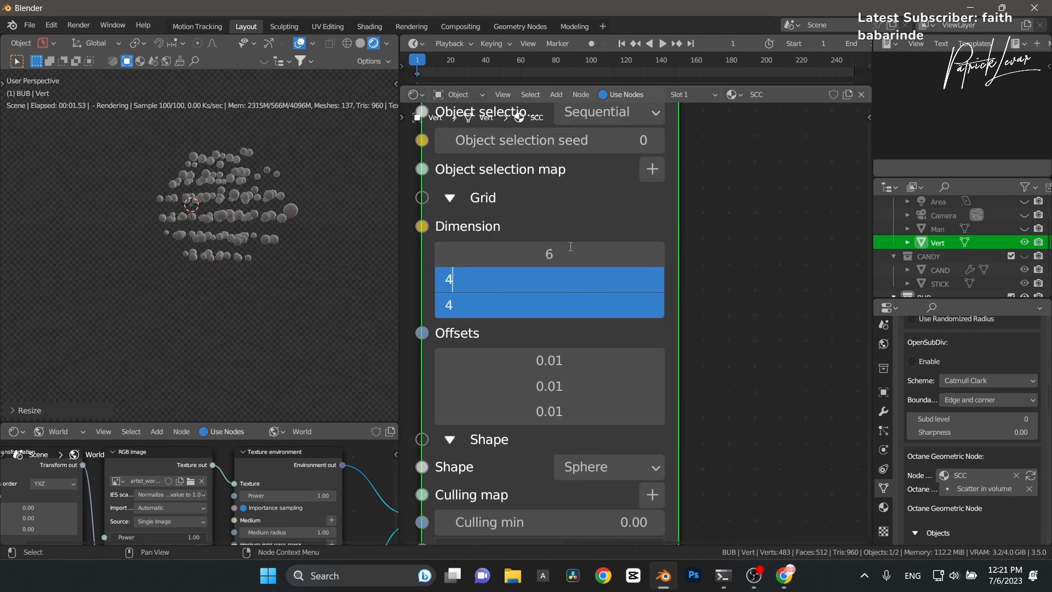
key("Return")
left_click(553, 251)
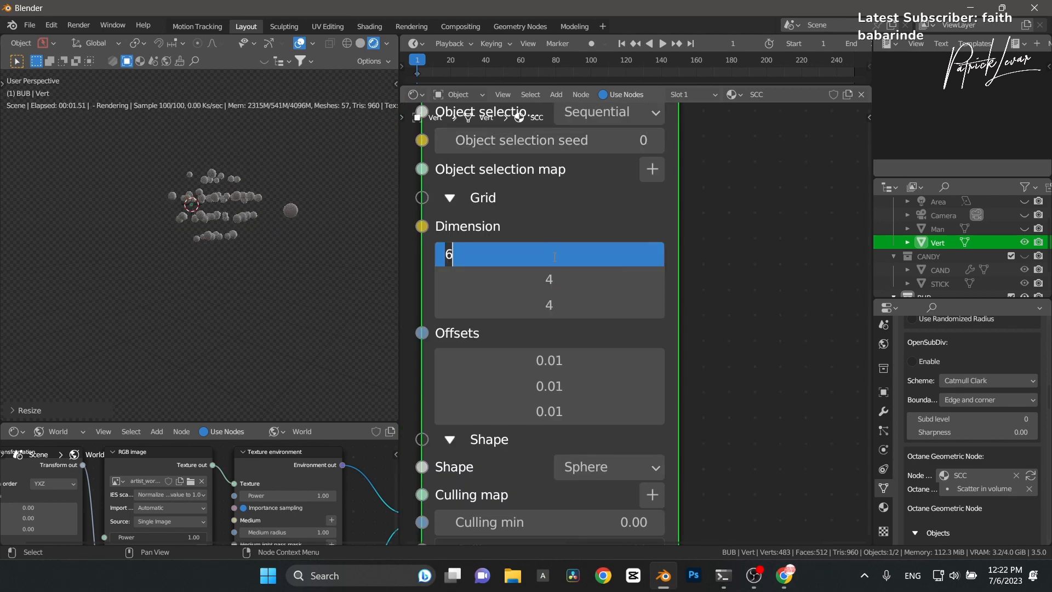
type("4")
key("Return")
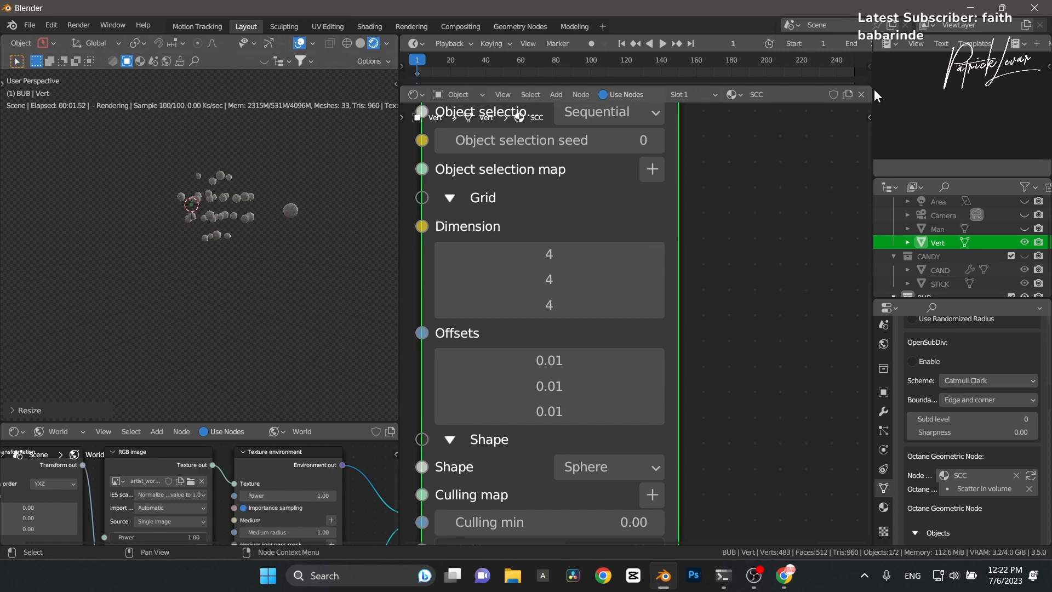
left_click(1024, 257)
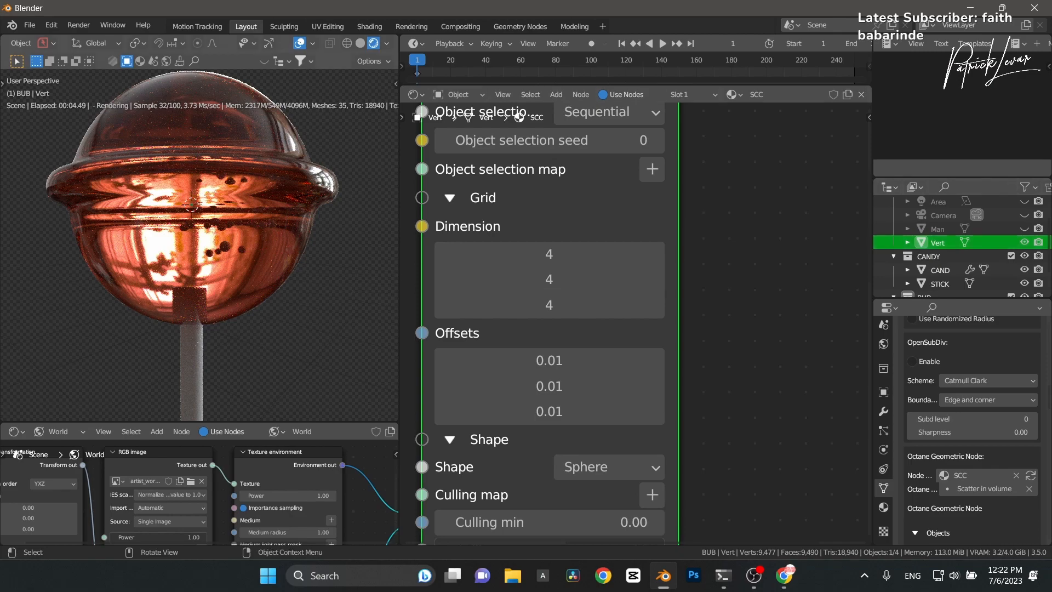
Step: Scale the Vert object up by about 1.21 and rotate it around the global Z axis to redistribute the bubbles
key("s")
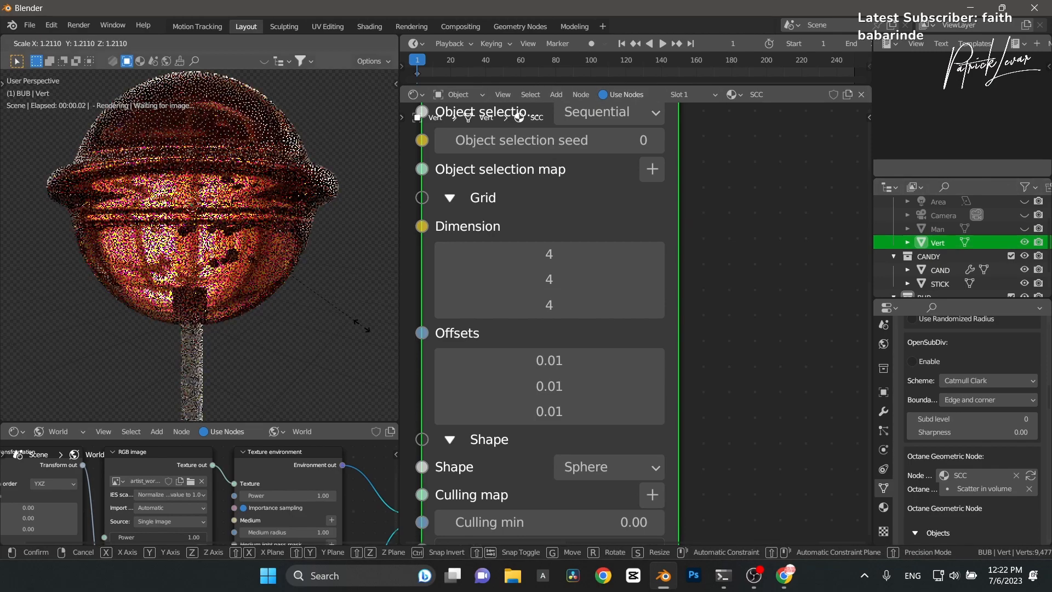
left_click(362, 324)
key("r")
key("z")
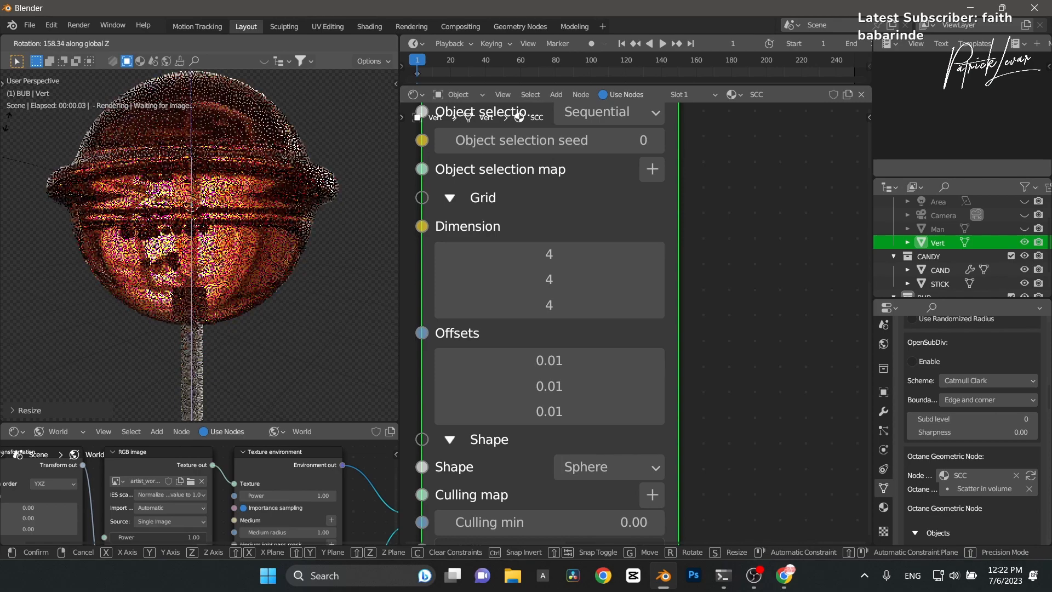
left_click(290, 498)
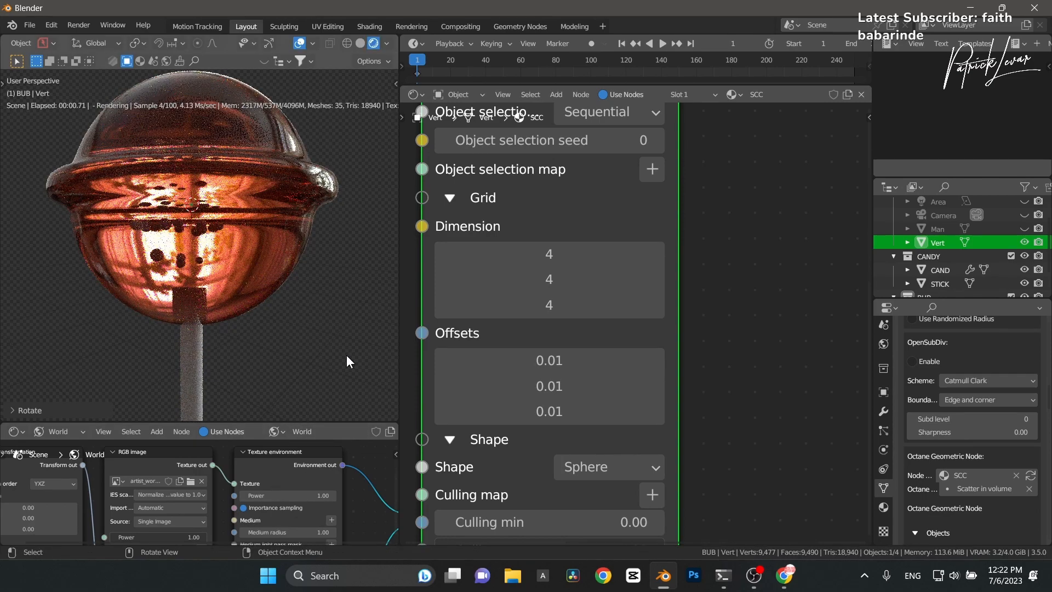
Step: Enlarge the Vert object by a further factor of about 1.24 and raise it slightly along the global Z axis
key("s")
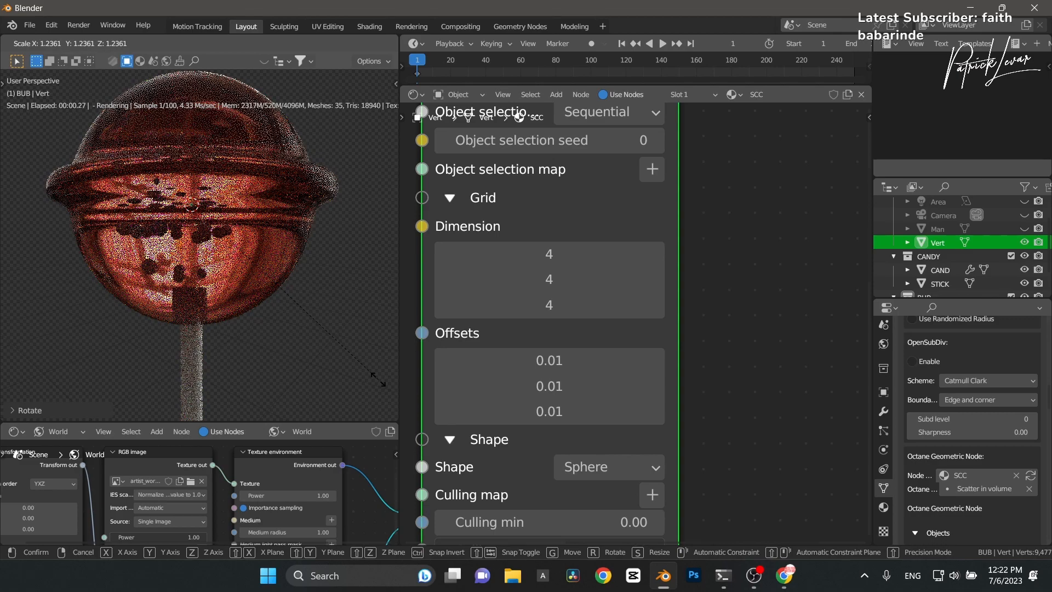
left_click(370, 376)
key("g")
key("z")
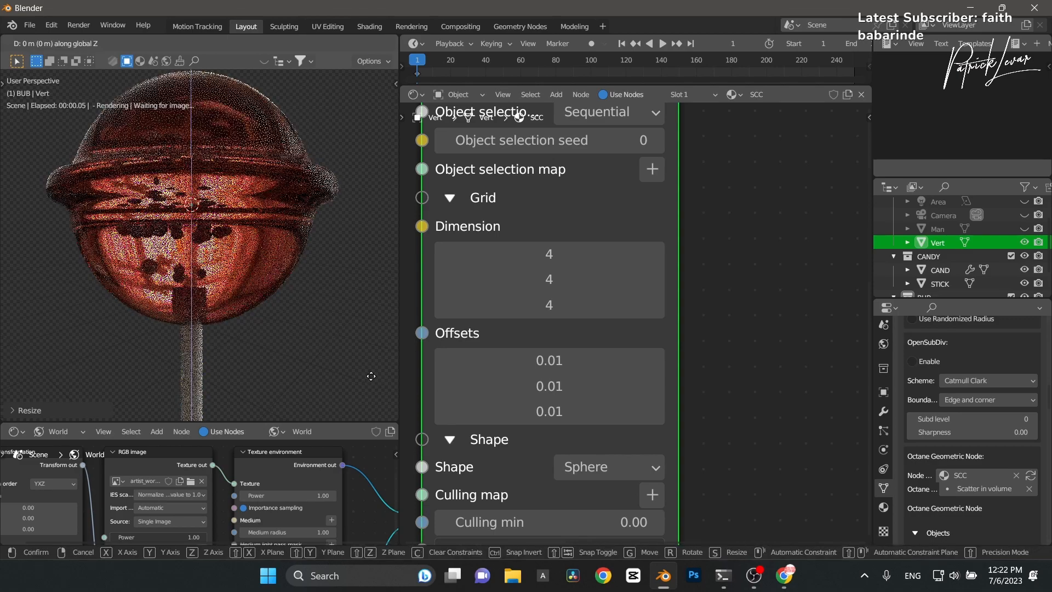
left_click(371, 376)
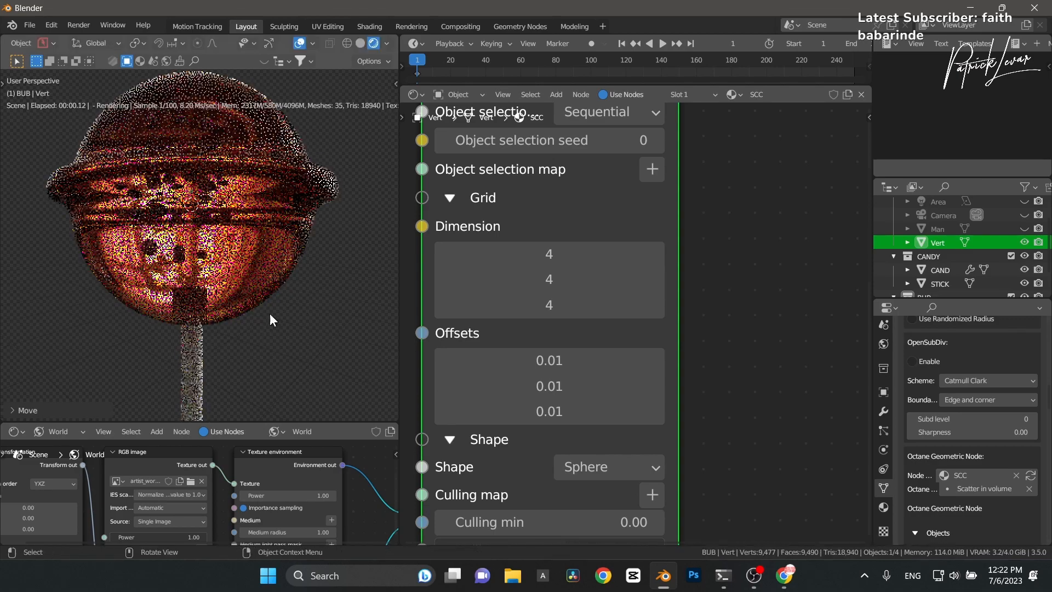
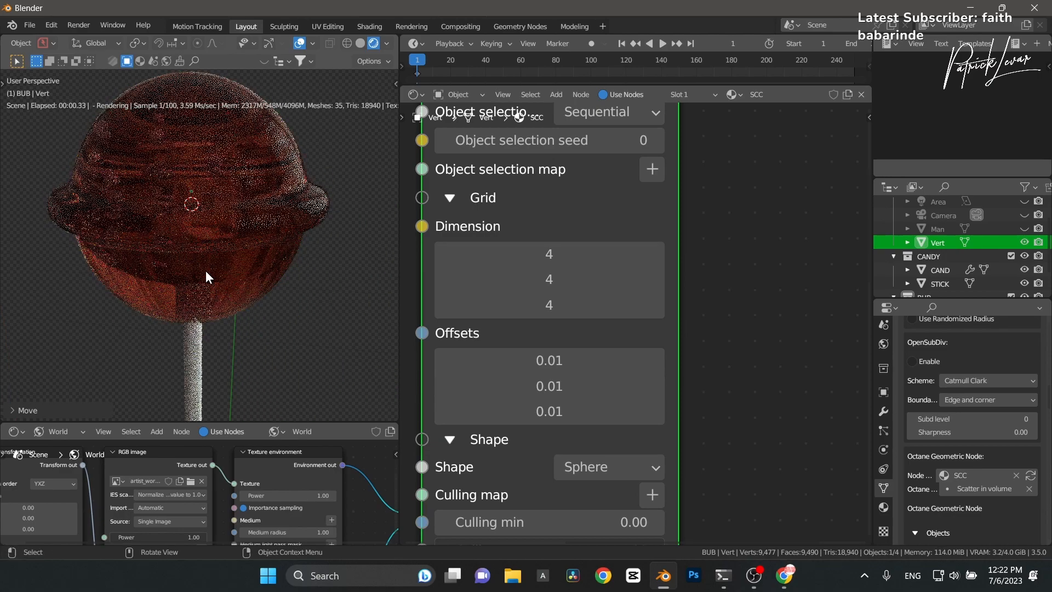
Step: Select the BUB1 object in the BUB collection
middle_click_drag(206, 271, 237, 233)
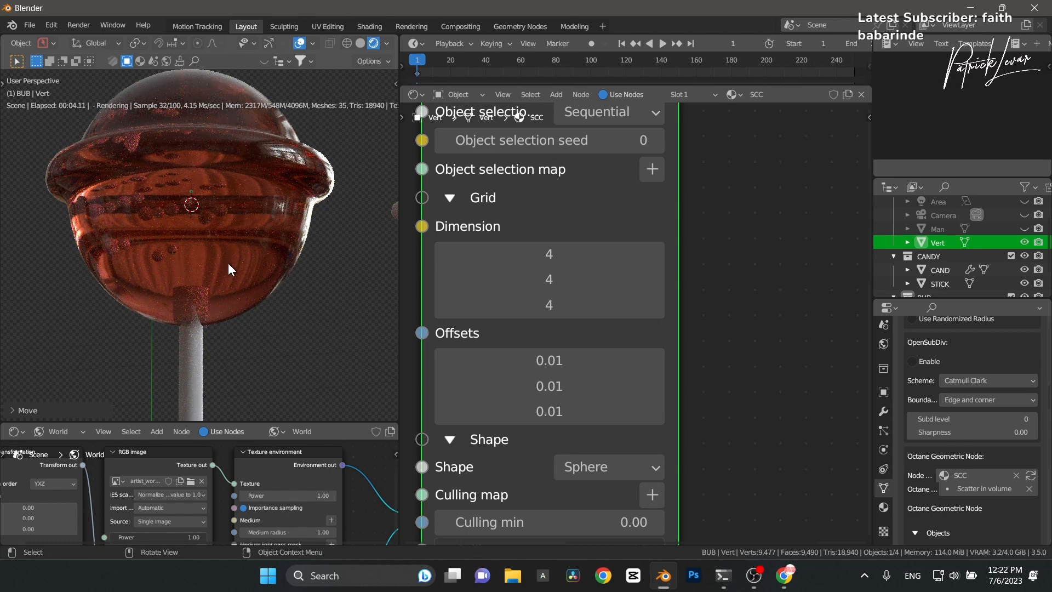
scroll(952, 266, "down", 2)
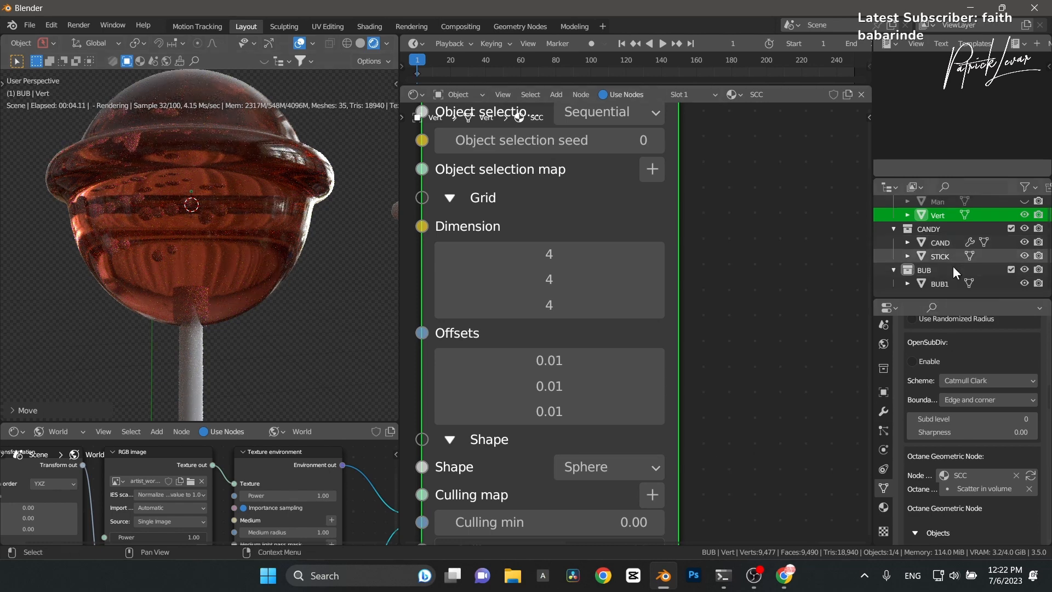
left_click(942, 270)
left_click(943, 283)
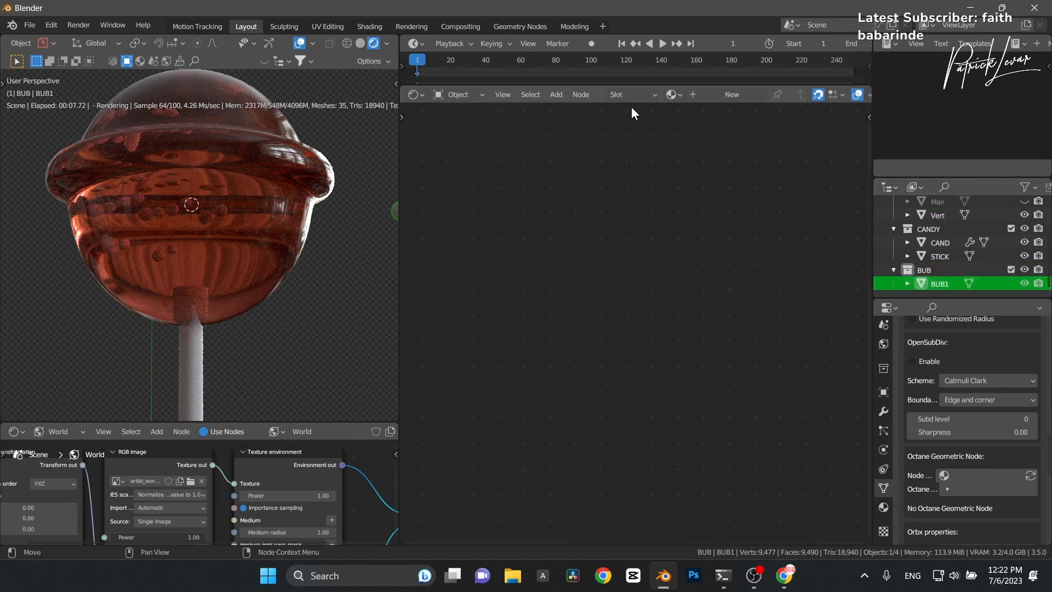
Step: Assign the existing CANDY material to the BUB1 bubble object
left_click(674, 95)
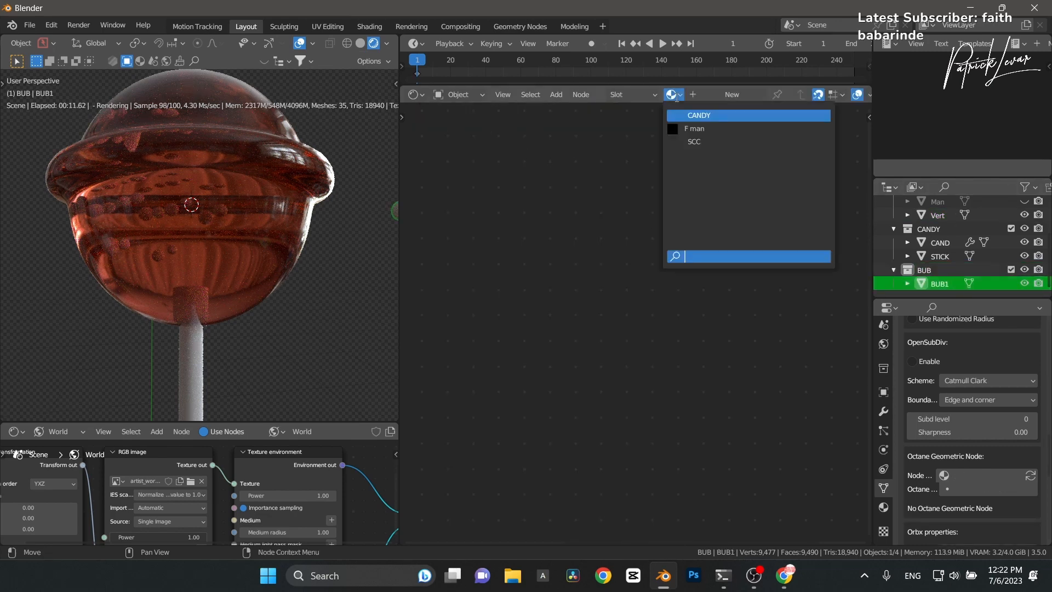
left_click(698, 116)
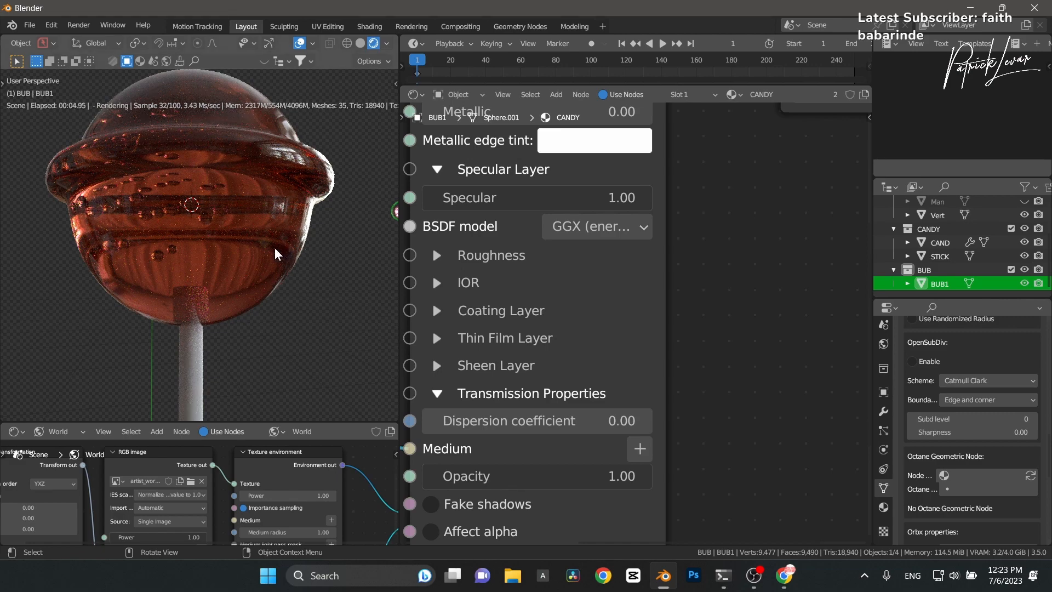
middle_click_drag(277, 251, 229, 306)
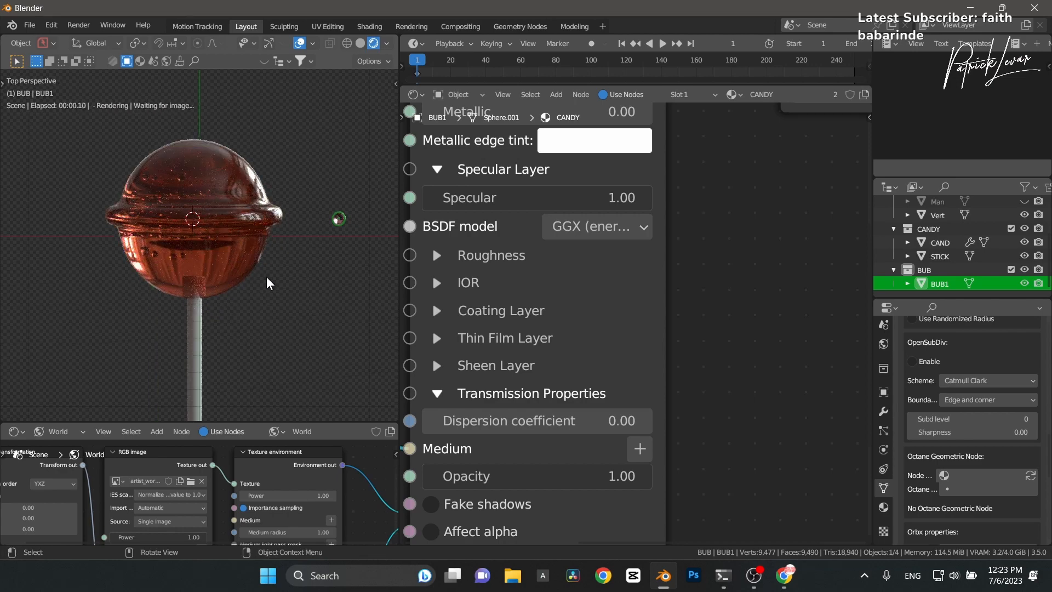
Step: In the top view, move the BUB1 bubble about 0.0015 m farther from the candy along X
key("KP_7")
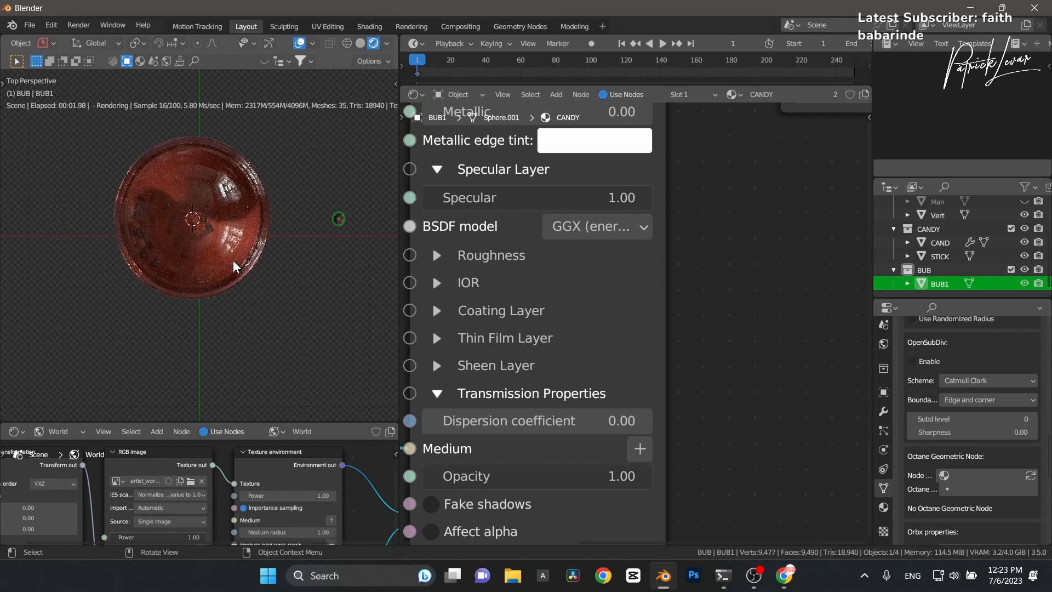
key("g")
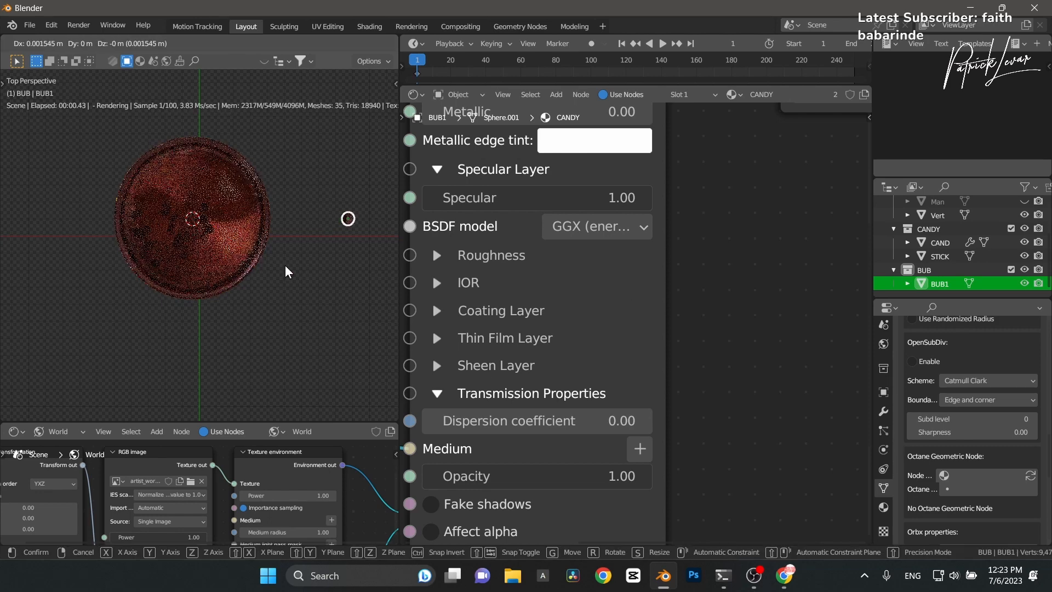
left_click(826, 273)
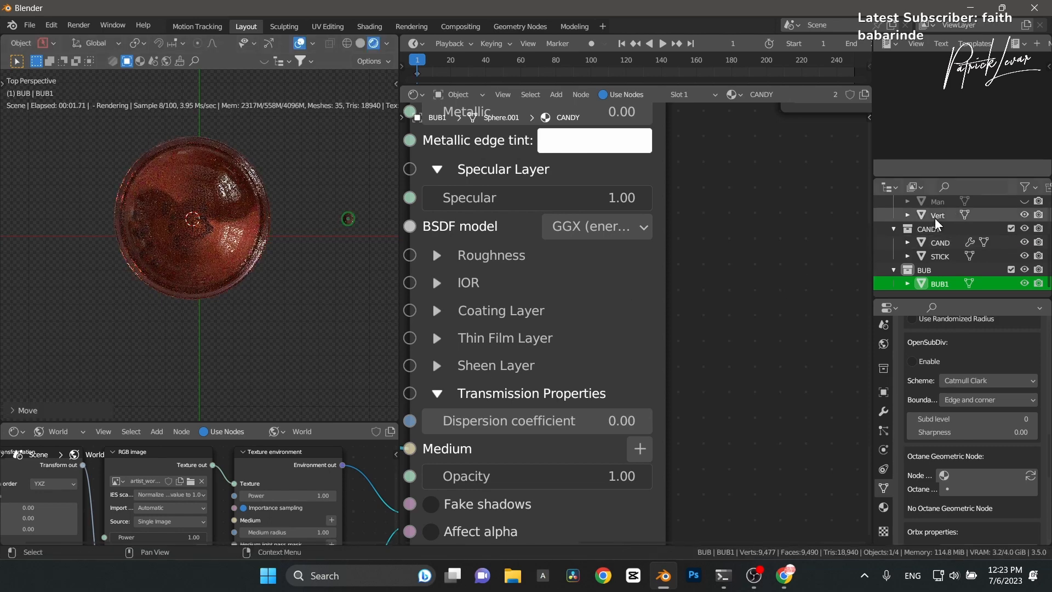
Step: Select the Vert scatter object and shift it slightly in the top view
left_click(936, 216)
key("g")
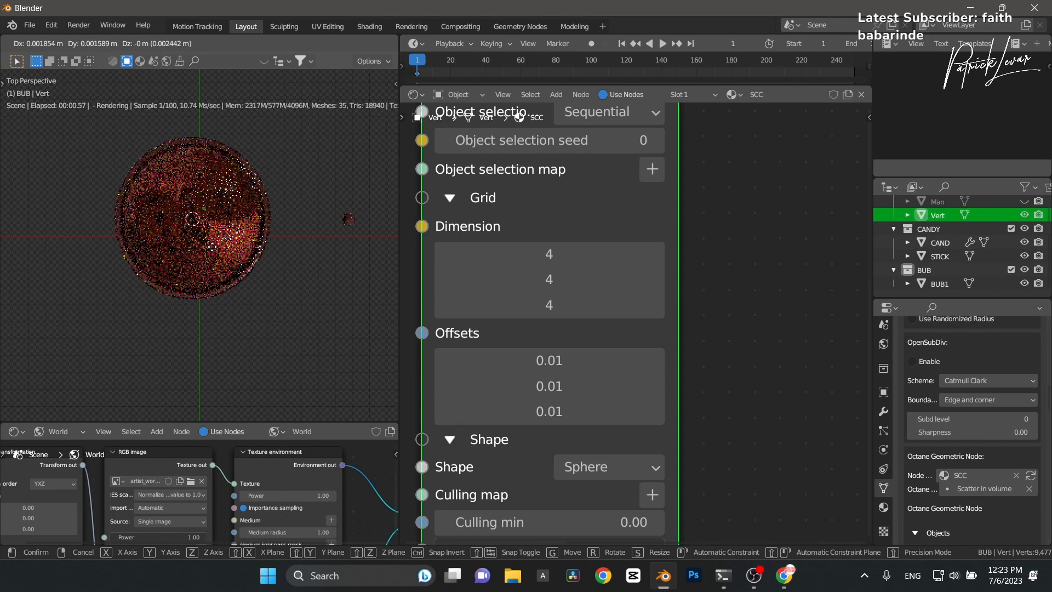
left_click(198, 281)
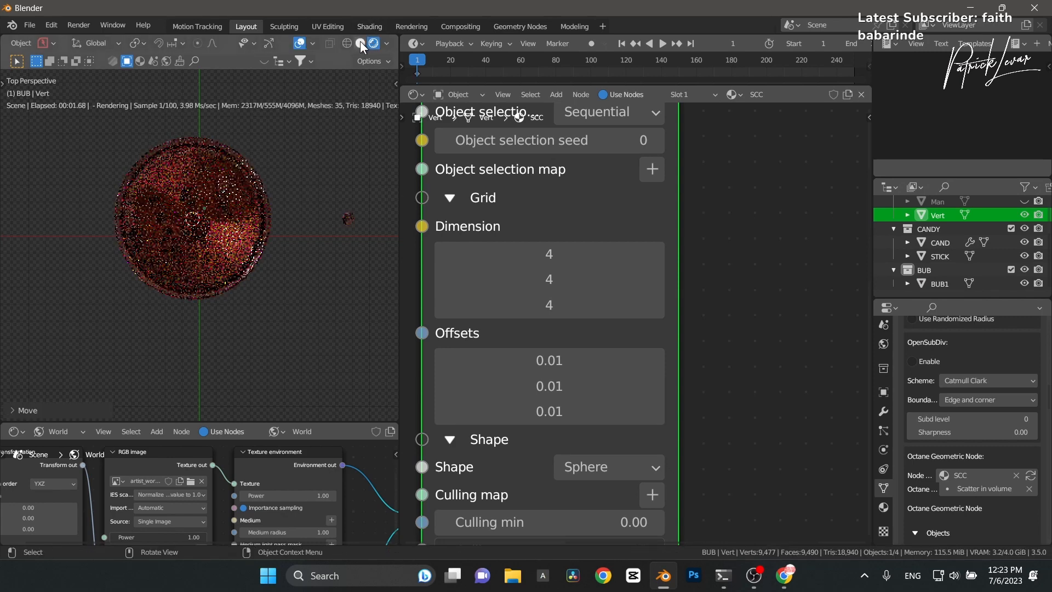
Step: Switch the viewport to solid shading and briefly hide the CANDY collection to check the remaining objects
left_click(360, 44)
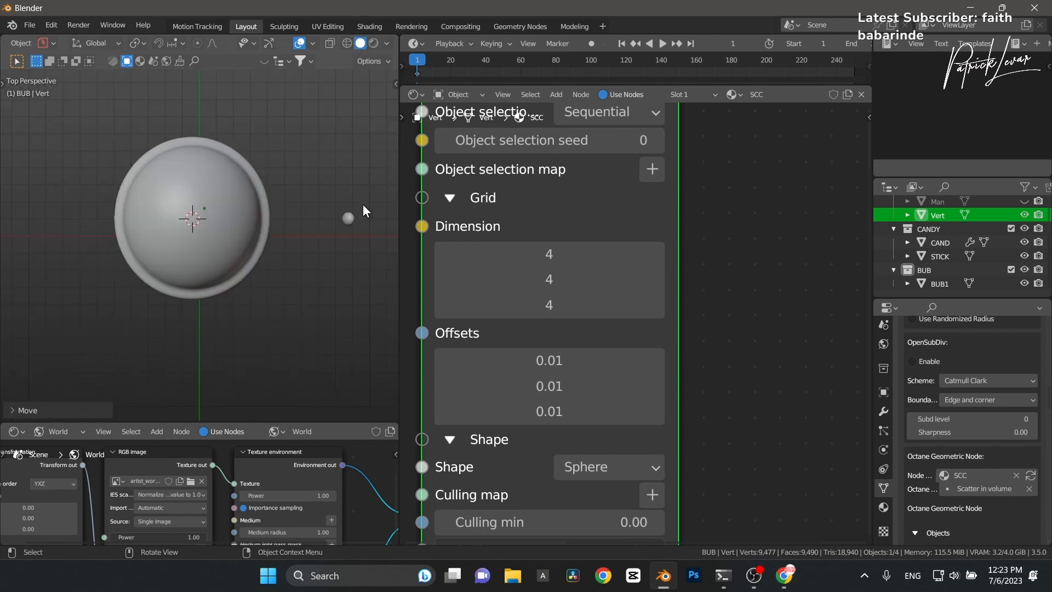
left_click(1024, 228)
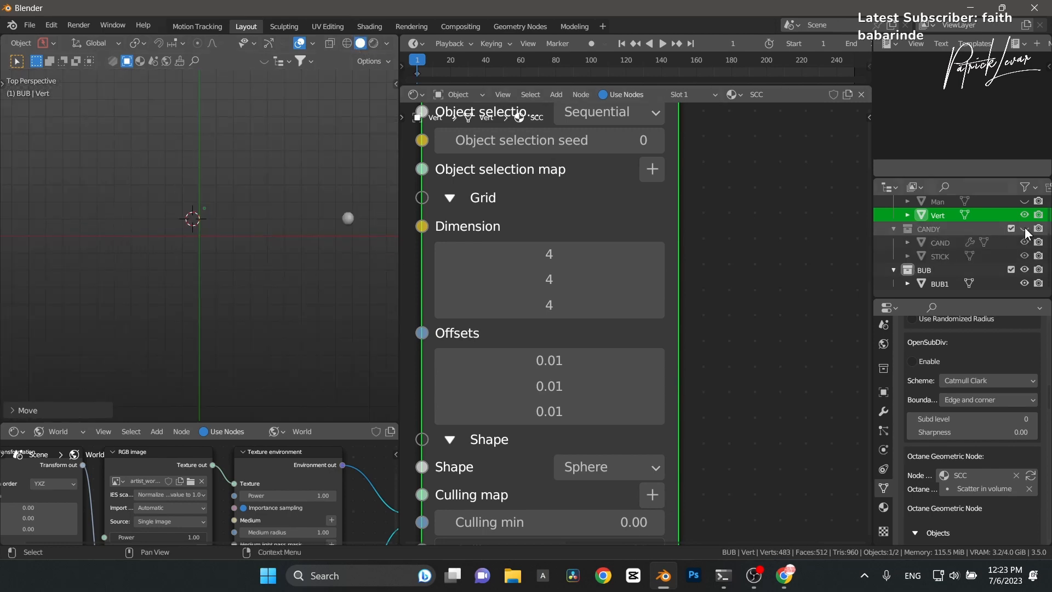
left_click(1024, 228)
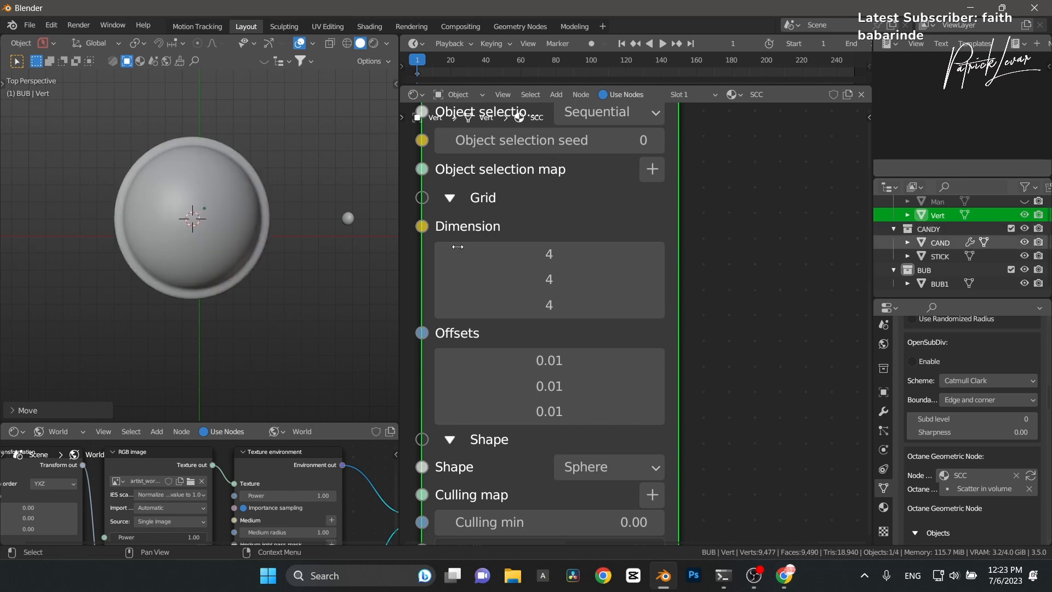
Step: Move the BUB1 bubble along the X axis to inside the candy and return the viewport to rendered shading
middle_click_drag(291, 264, 268, 232)
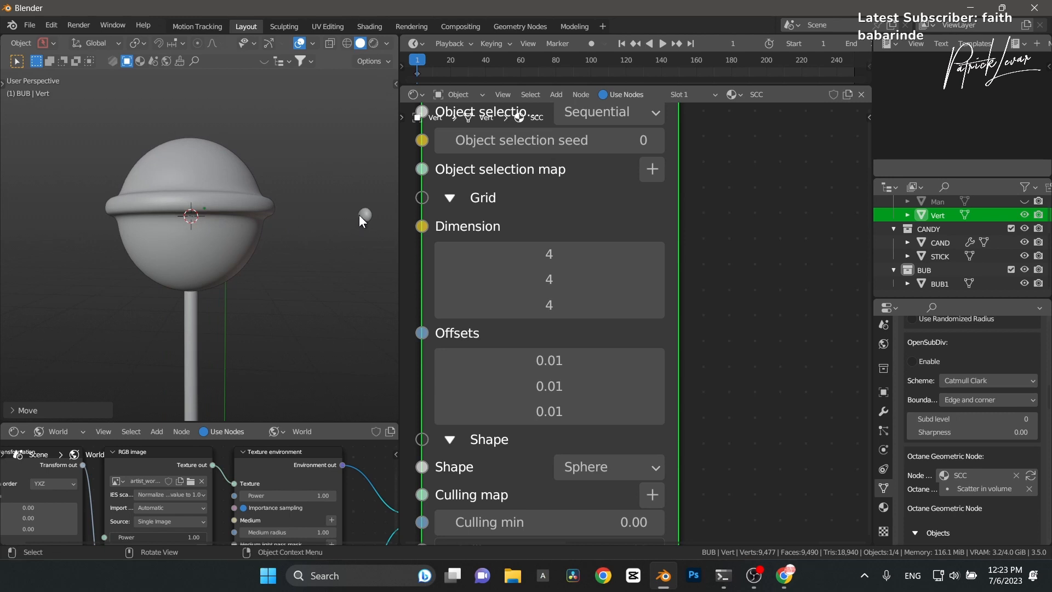
left_click(359, 215)
scroll(327, 242, "down", 3)
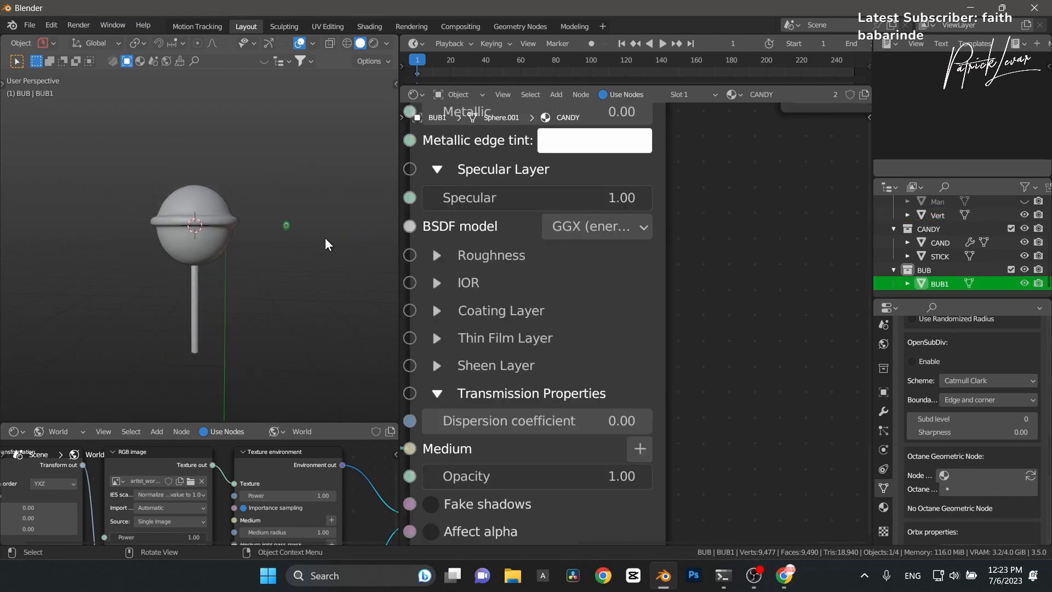
key("g")
key("x")
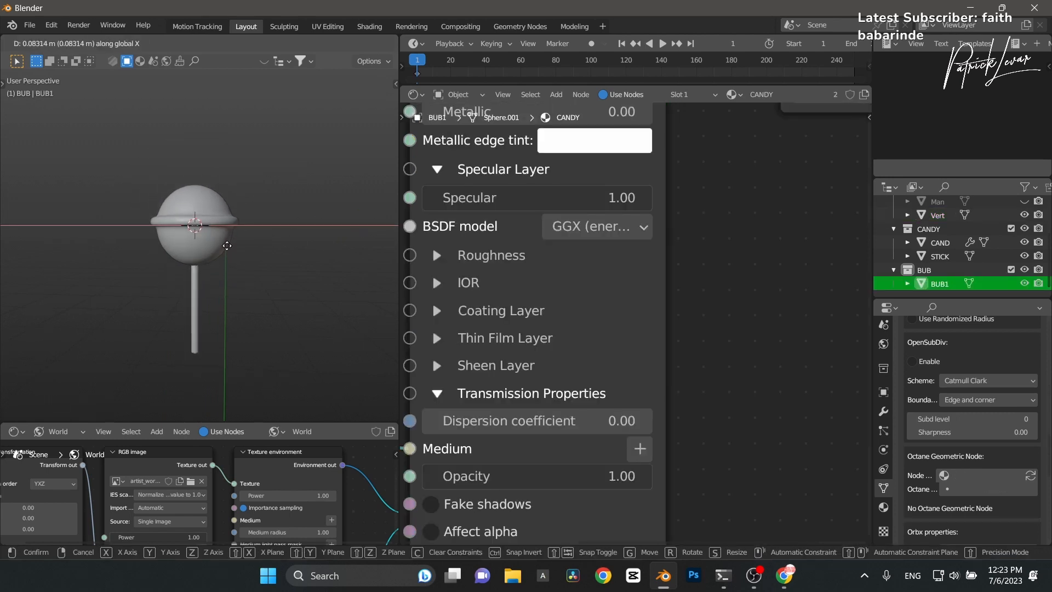
left_click(215, 245)
scroll(295, 93, "up", 3)
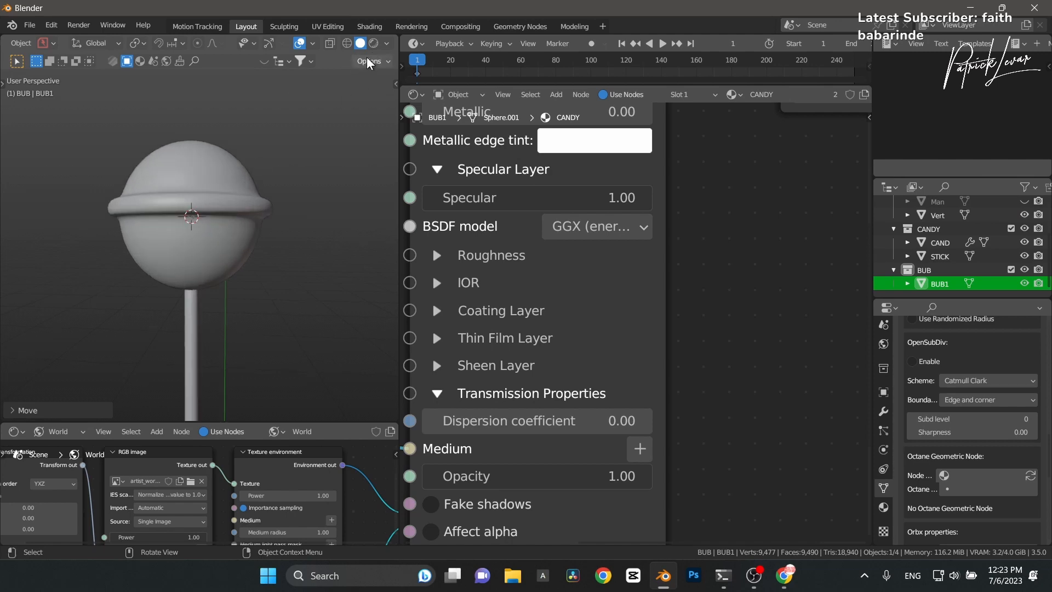
left_click(373, 43)
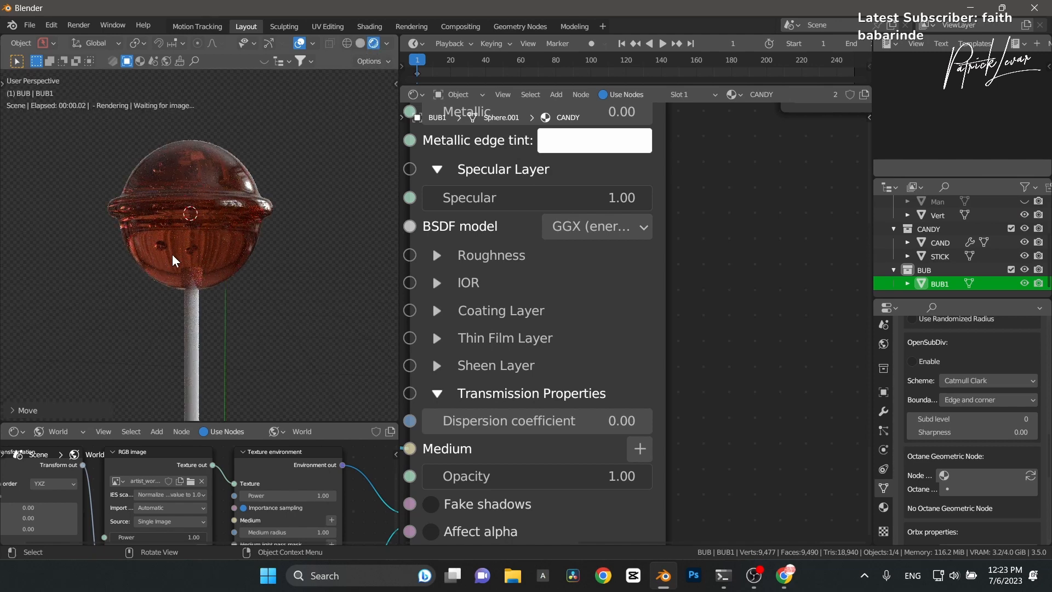
scroll(153, 263, "up", 2)
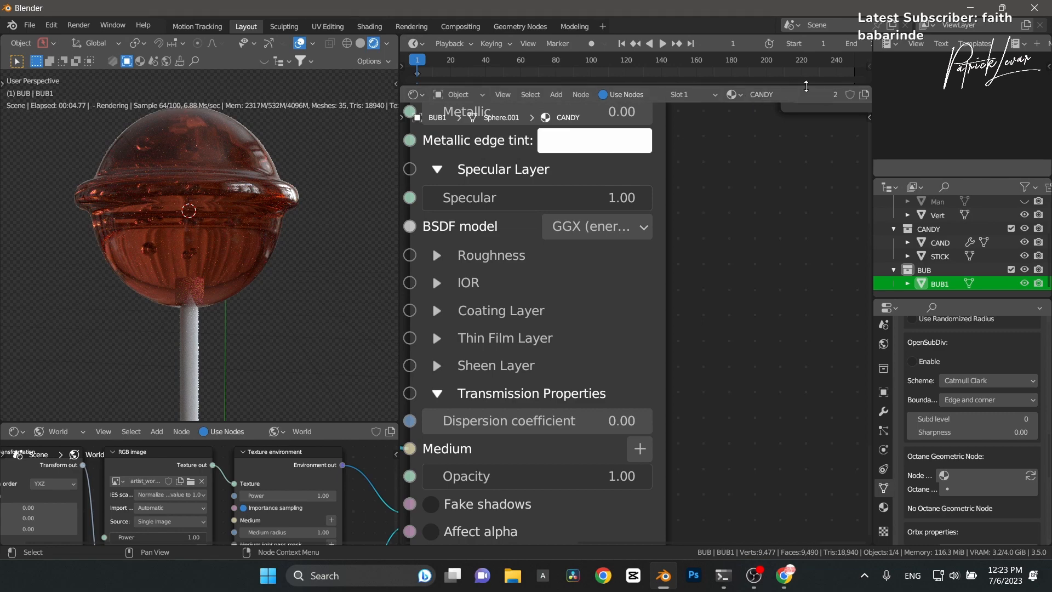
Step: Make BUB1's CANDY material a single-user copy and rename it BUBBLE
left_click(835, 95)
double_click(796, 94)
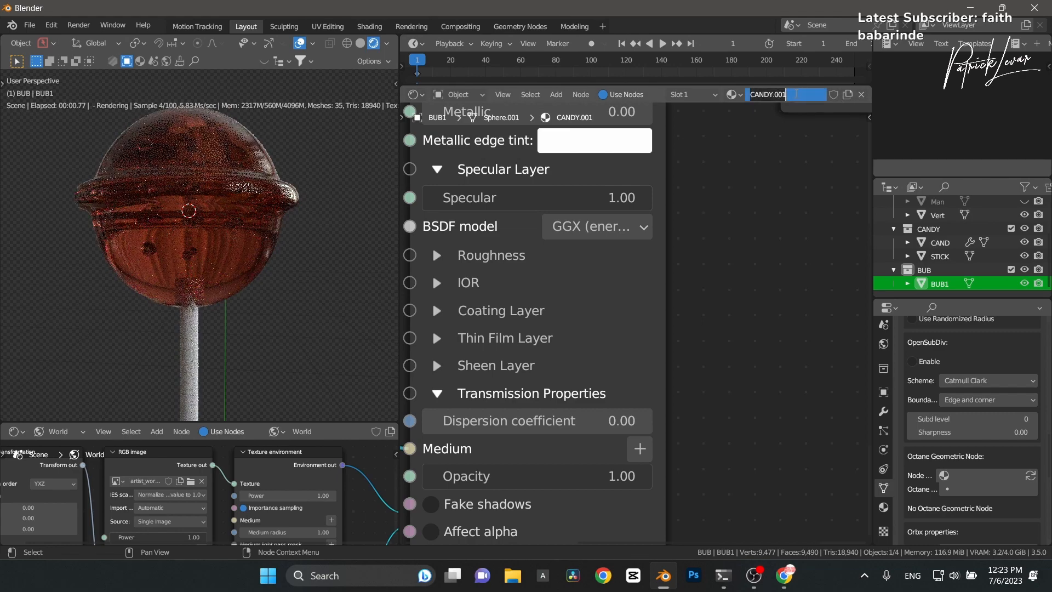
type("BUB")
key("Return")
Step: Save the scene as OCTNAE LOLLYPOP.blend in the 03_BLENDER folder and put the viewport back in rendered shading
key("ctrl+s")
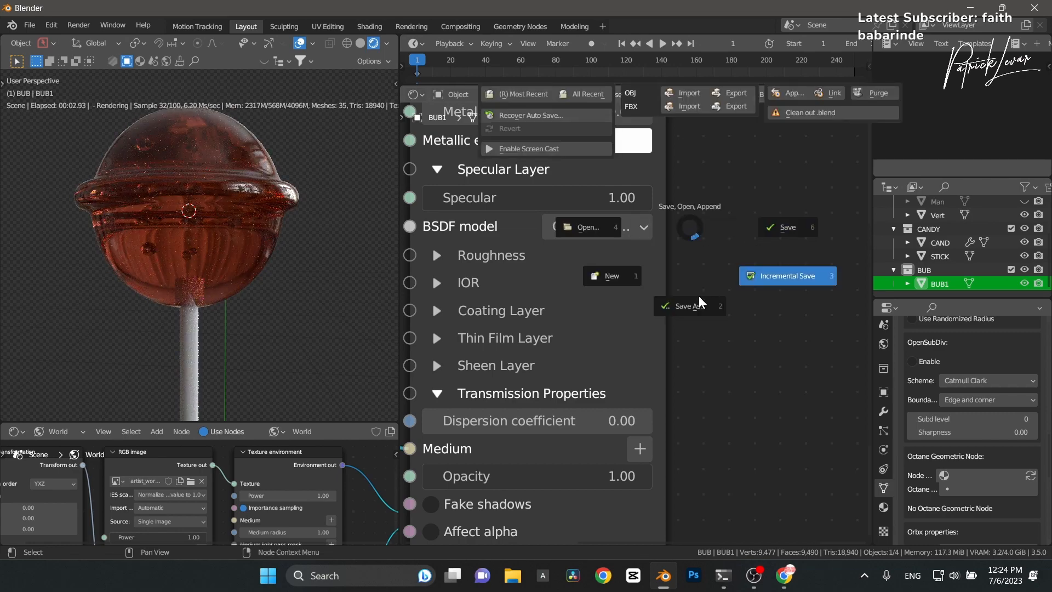
left_click(697, 306)
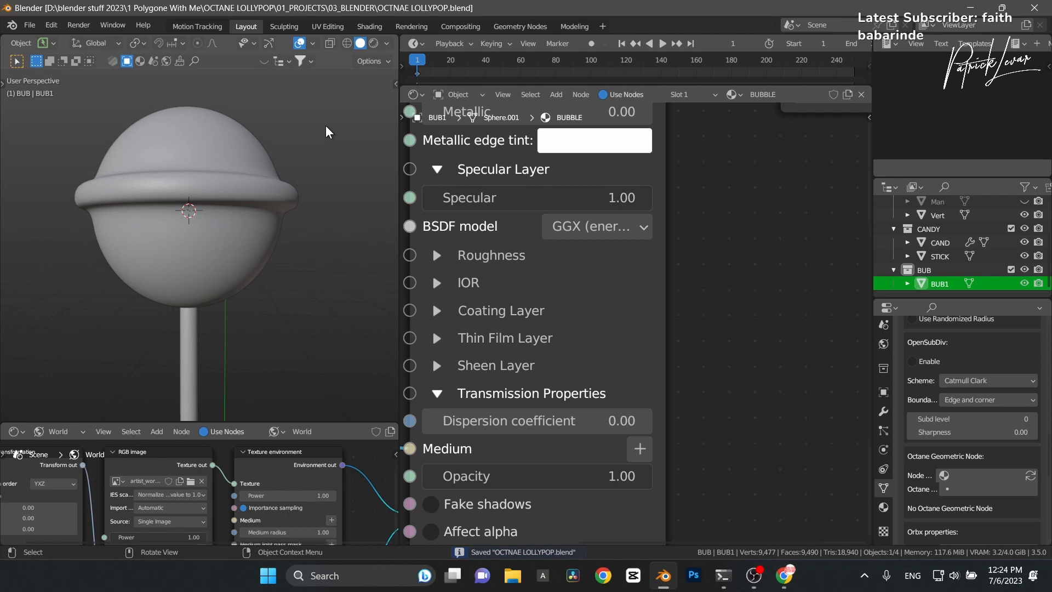
left_click(373, 44)
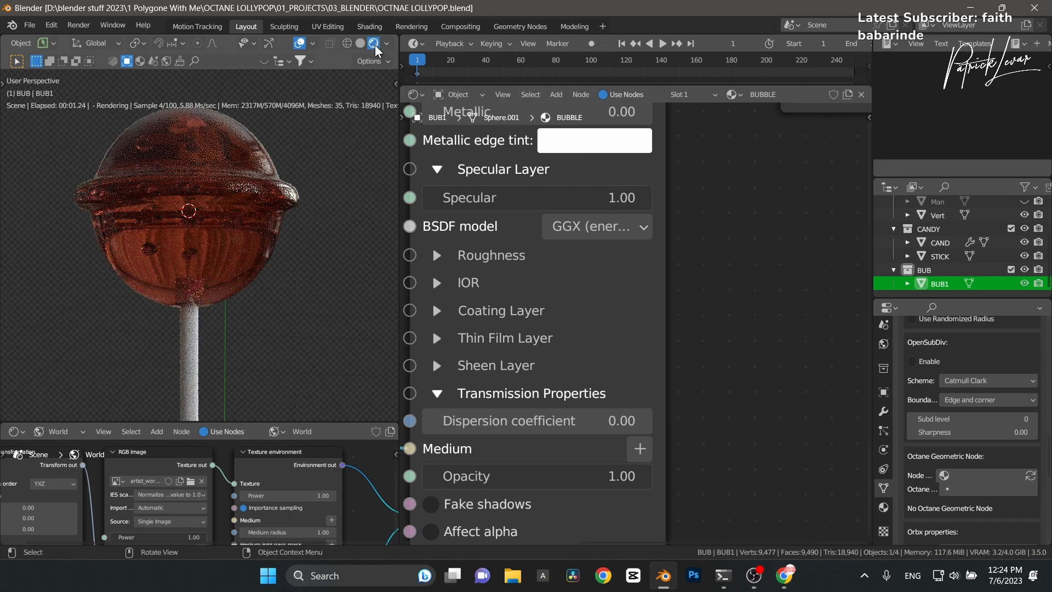
Step: Select the candy and try a Random walk medium density of 30 in its CANDY material, settling on 15
left_click(200, 131)
scroll(768, 210, "down", 2)
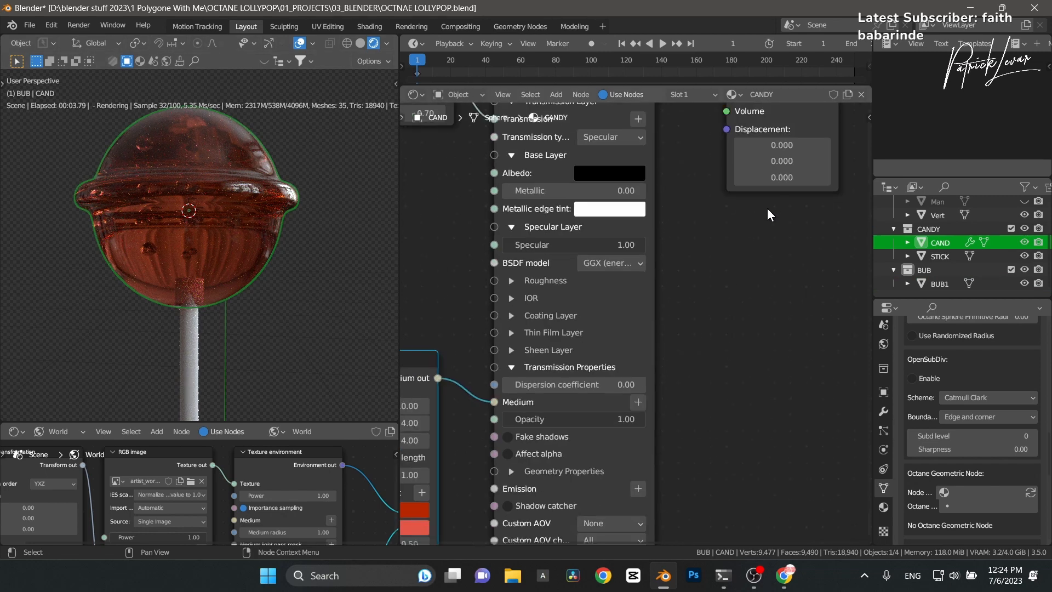
middle_click_drag(486, 224, 544, 258)
middle_click_drag(478, 257, 602, 216)
left_click(558, 394)
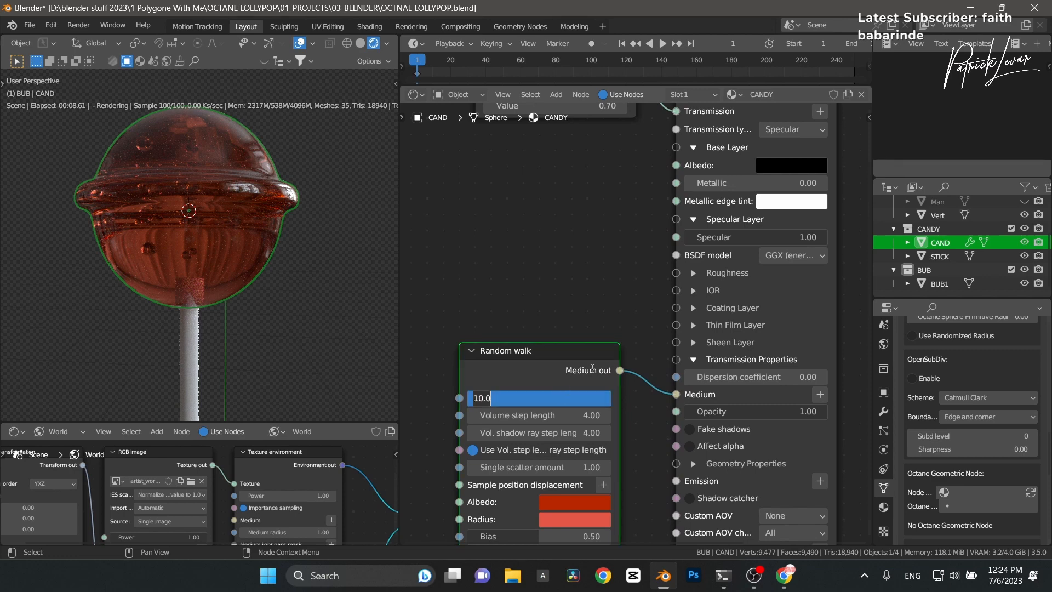
type("30")
key("Return")
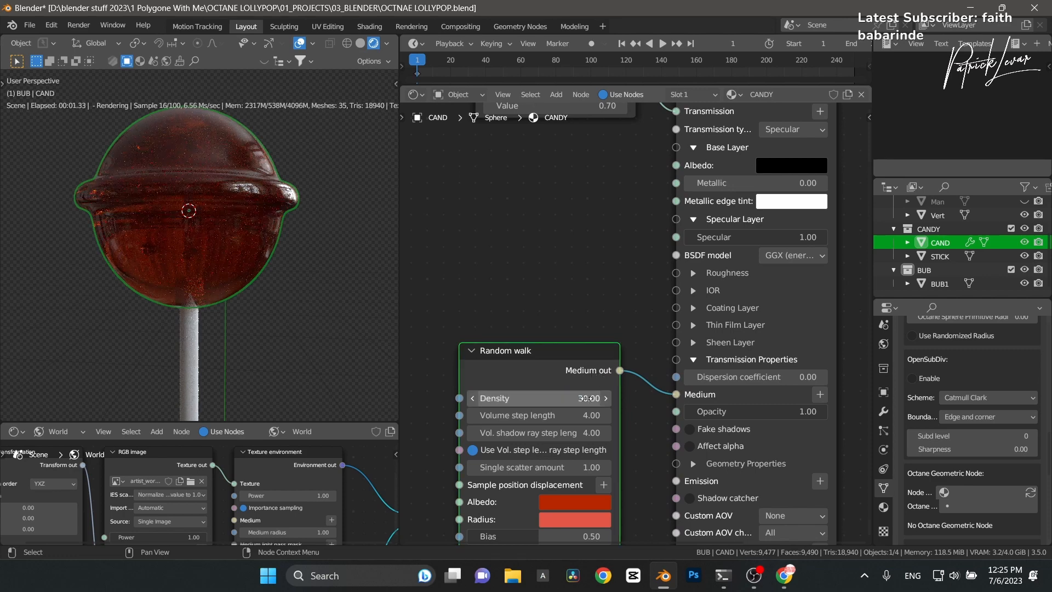
left_click(603, 392)
key("Return")
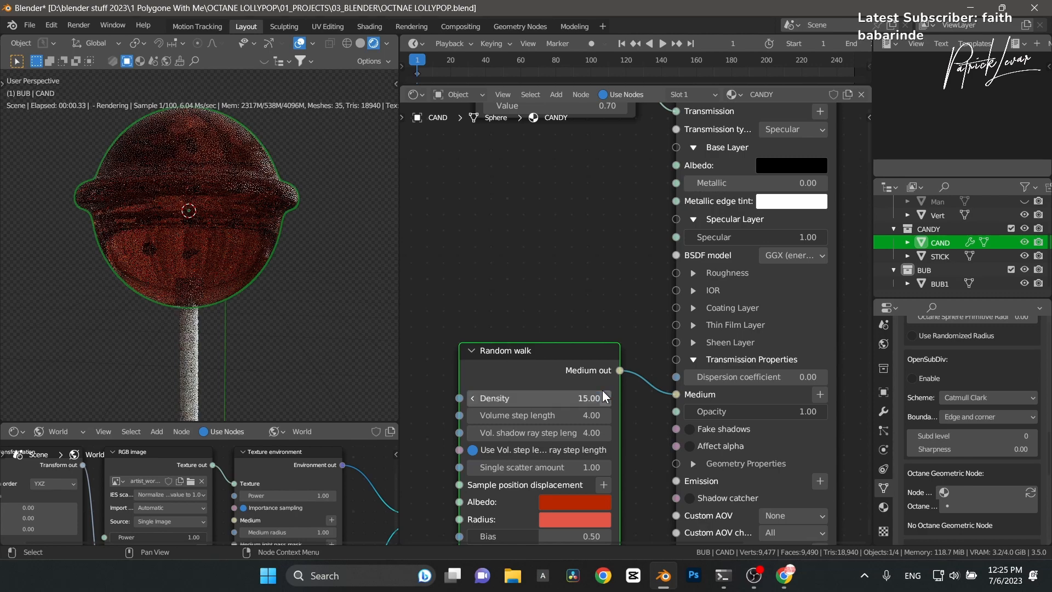
Step: Slightly darken the red Albedo color of the Random walk node
left_click(586, 497)
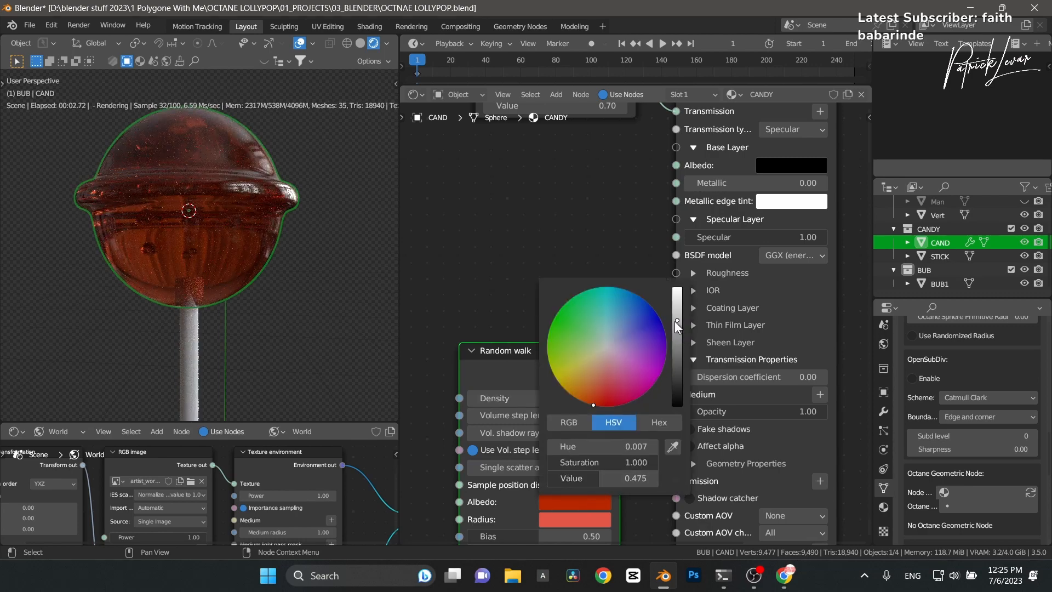
left_click_drag(677, 323, 662, 324)
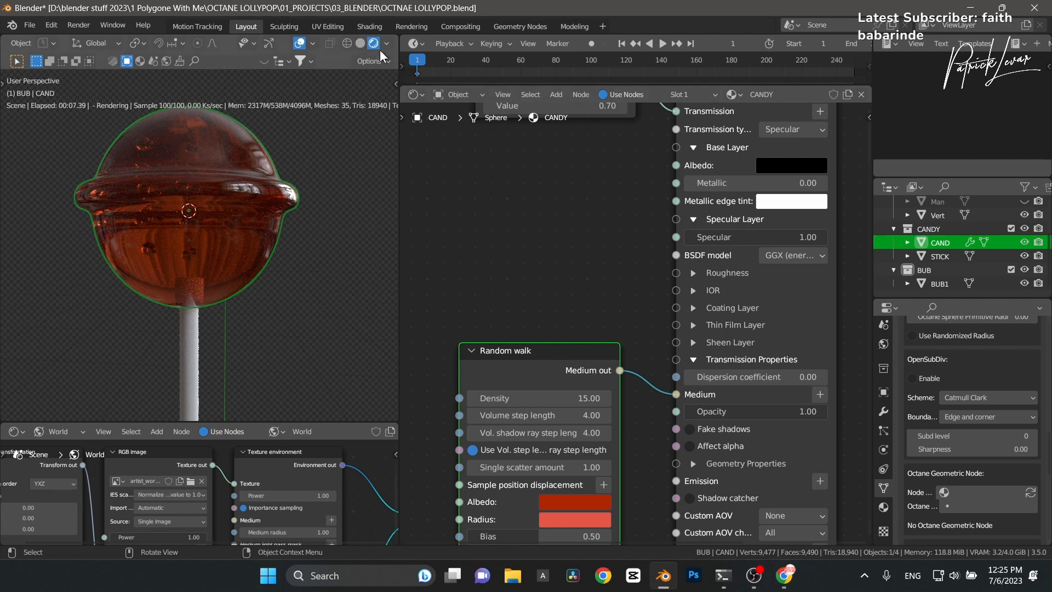
Step: Switch the viewport to solid shading, then collapse the Random walk node and move it higher in the graph
left_click(360, 43)
left_click(471, 357)
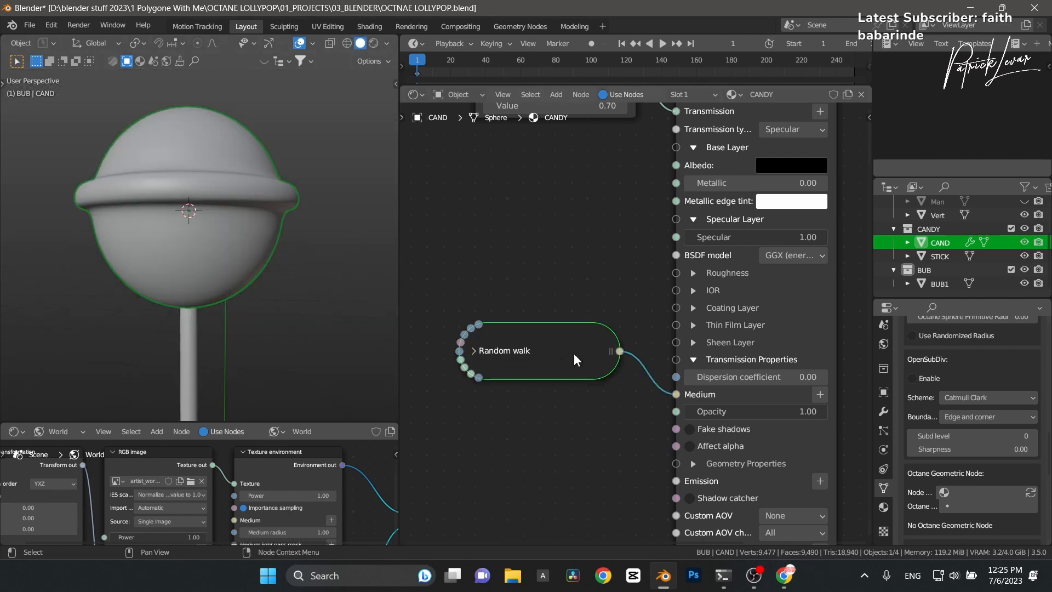
left_click_drag(574, 353, 551, 270)
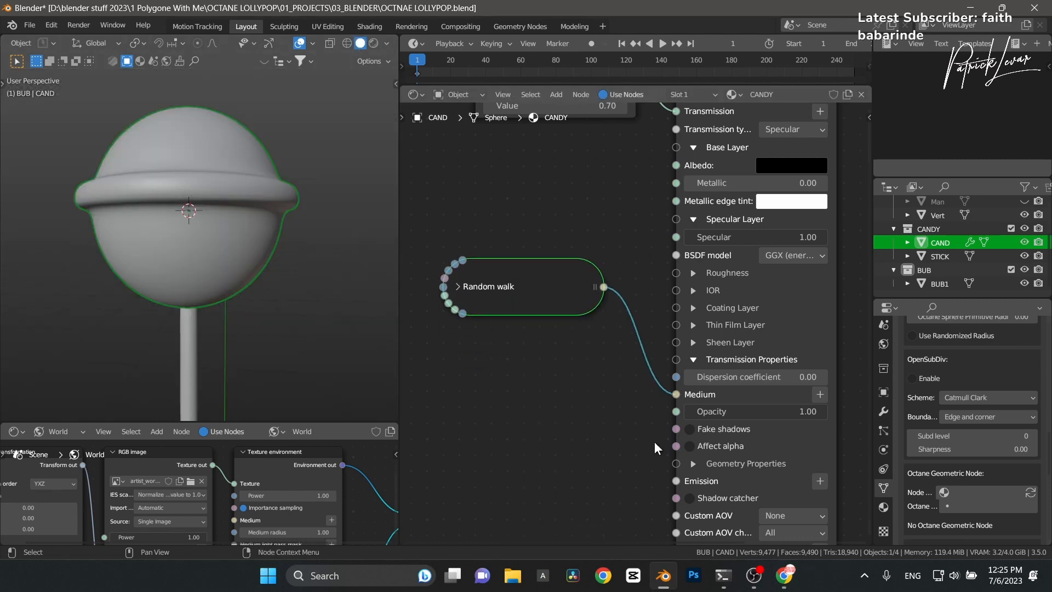
Step: Expand the CANDY material's Geometry Properties, connect a procedural Noise texture to Bump, and place the node beside the material
left_click(696, 464)
middle_click_drag(650, 464, 641, 334)
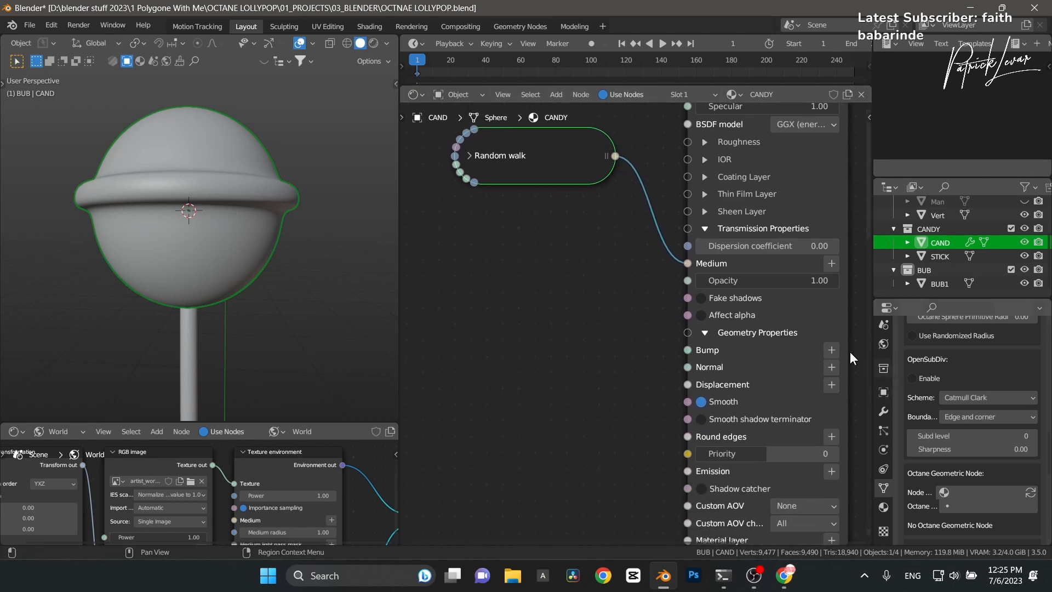
left_click(833, 349)
mouse_move(839, 367)
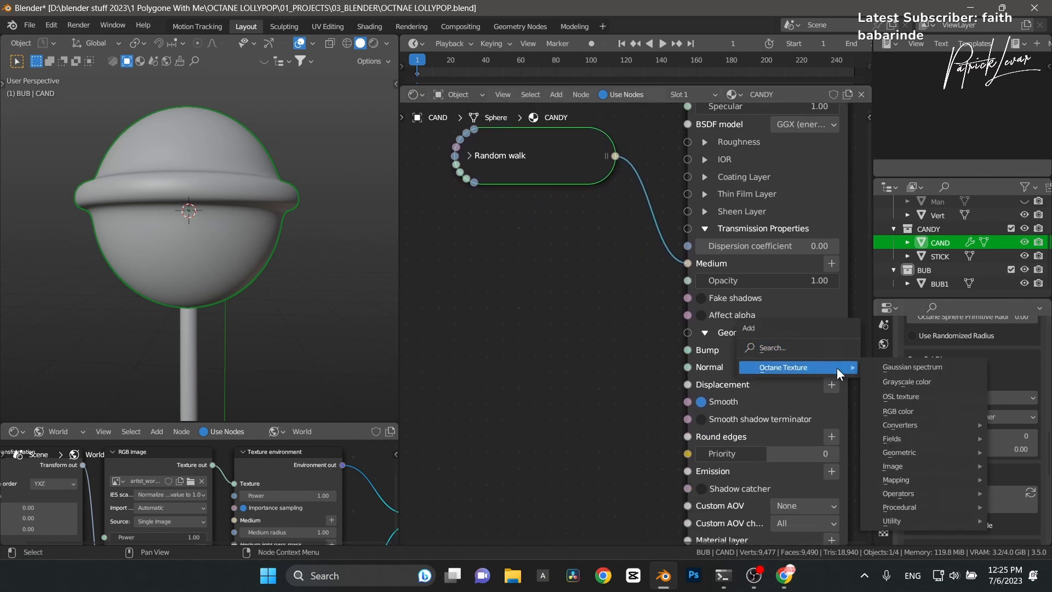
mouse_move(908, 508)
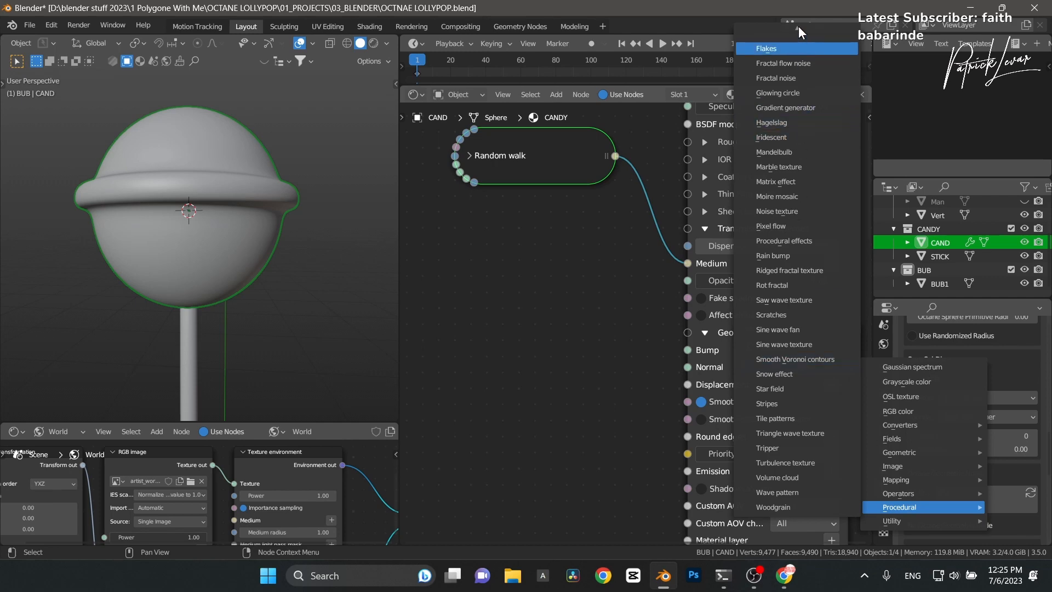
scroll(800, 31, "up", 5)
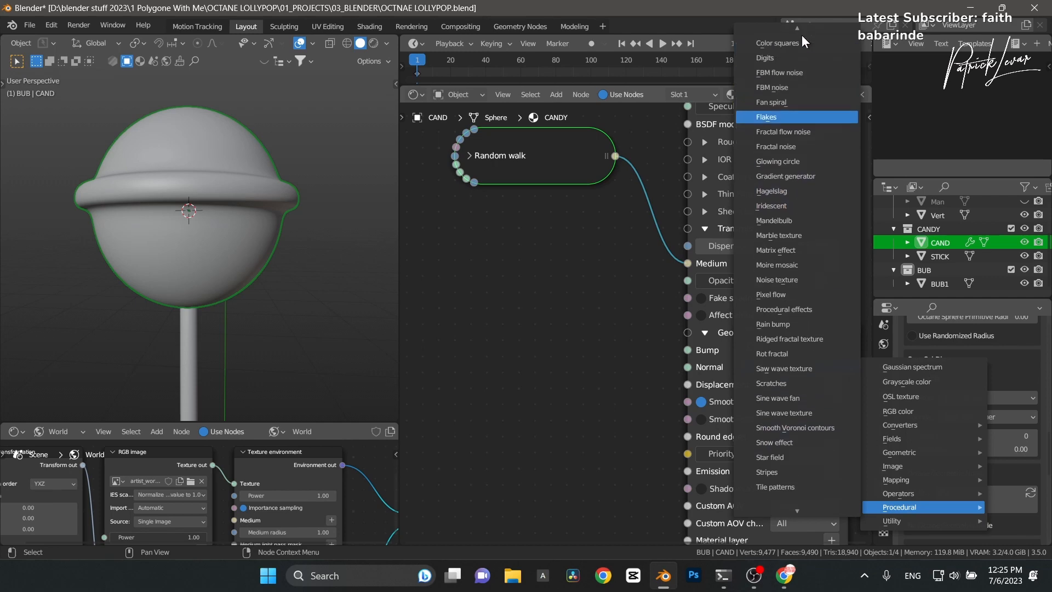
left_click(790, 277)
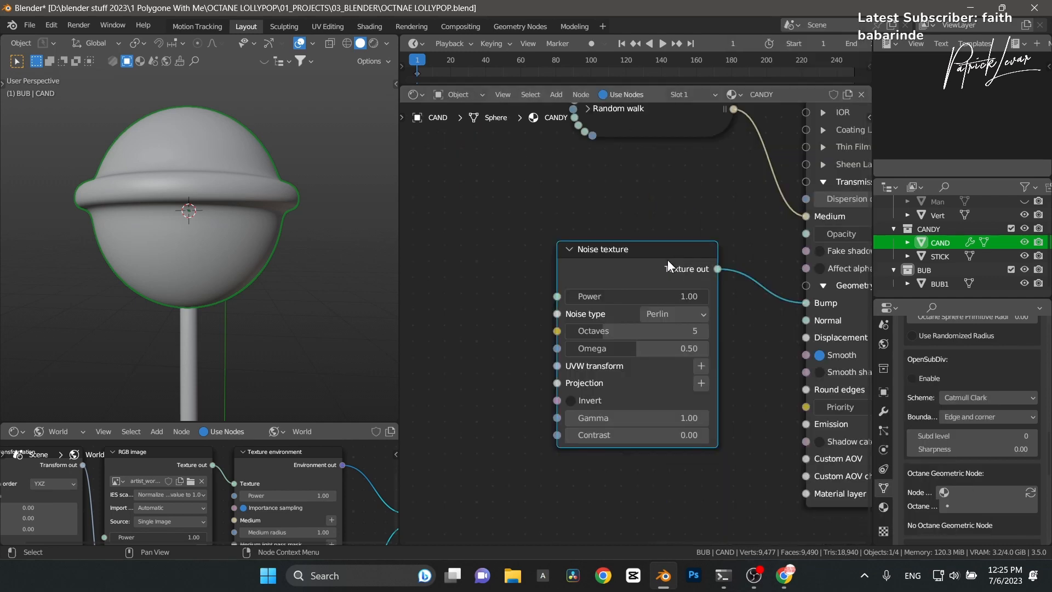
left_click(618, 287)
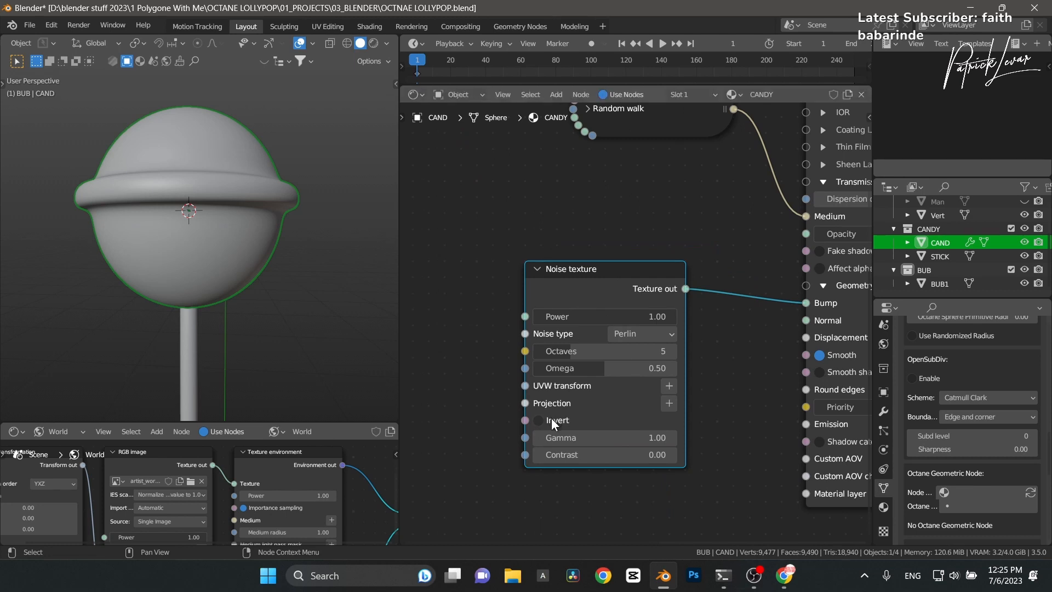
Step: Switch the viewport to rendered shading and add an XYZ to UVW Projection node to the Noise texture's Projection input
left_click(374, 44)
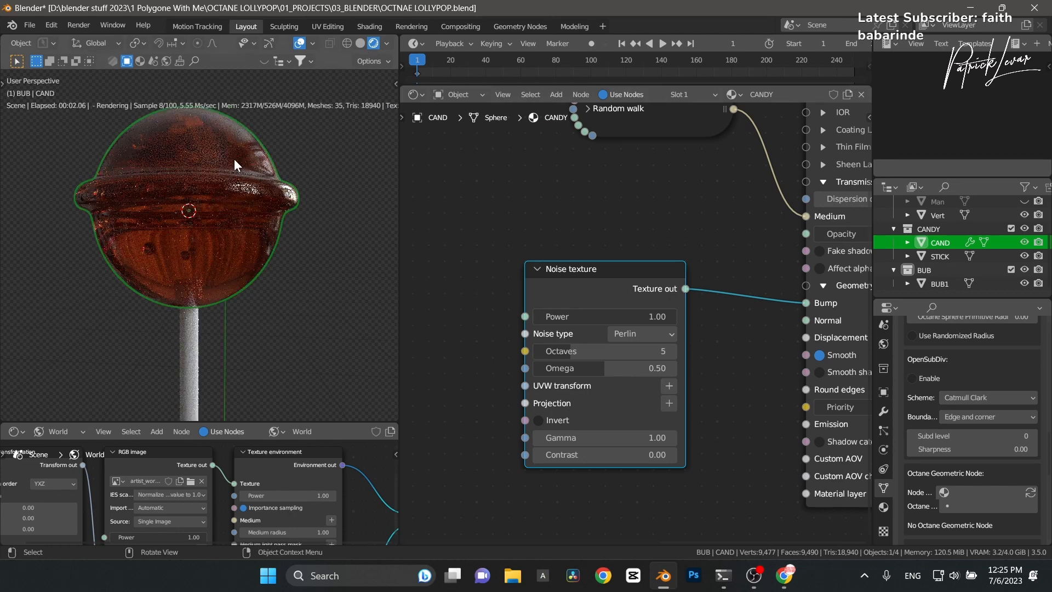
left_click(671, 405)
middle_click_drag(467, 357, 554, 313)
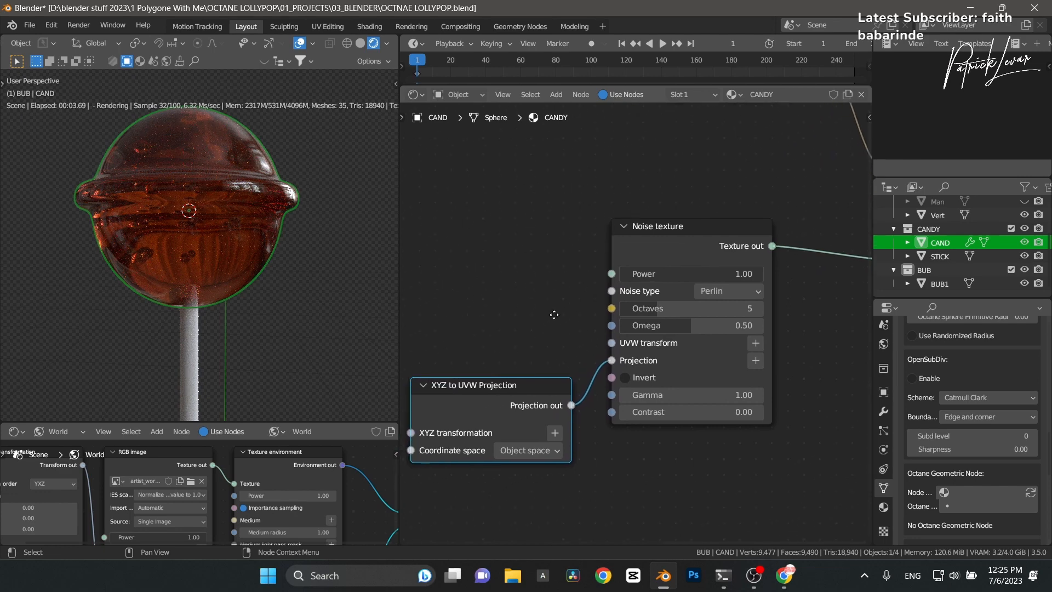
Step: Set the Noise texture's Contrast to 10, Octaves to 3 and Omega to 0.77
left_click(705, 412)
type("10")
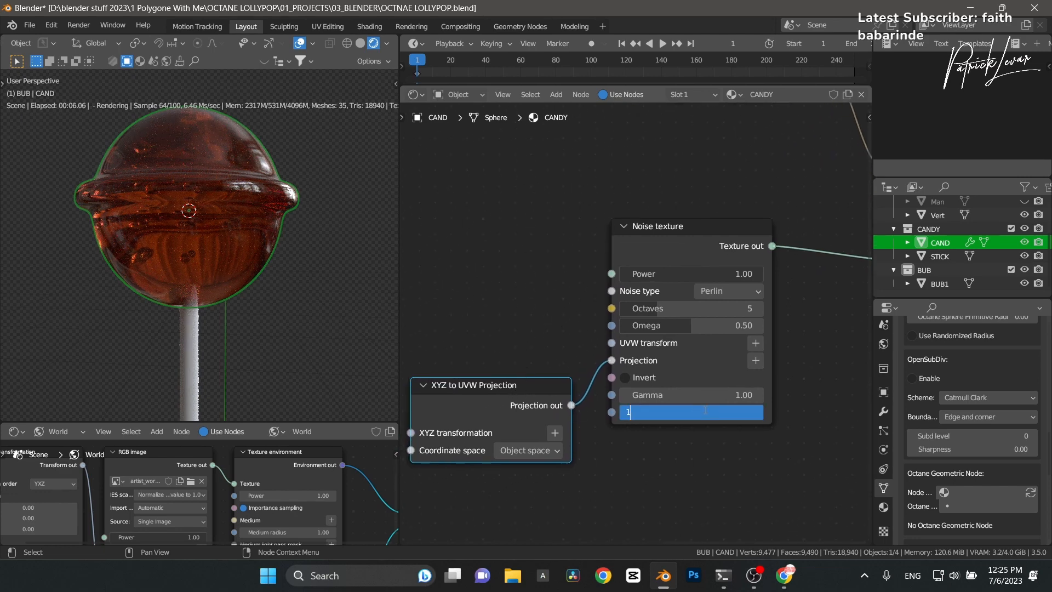
key("Return")
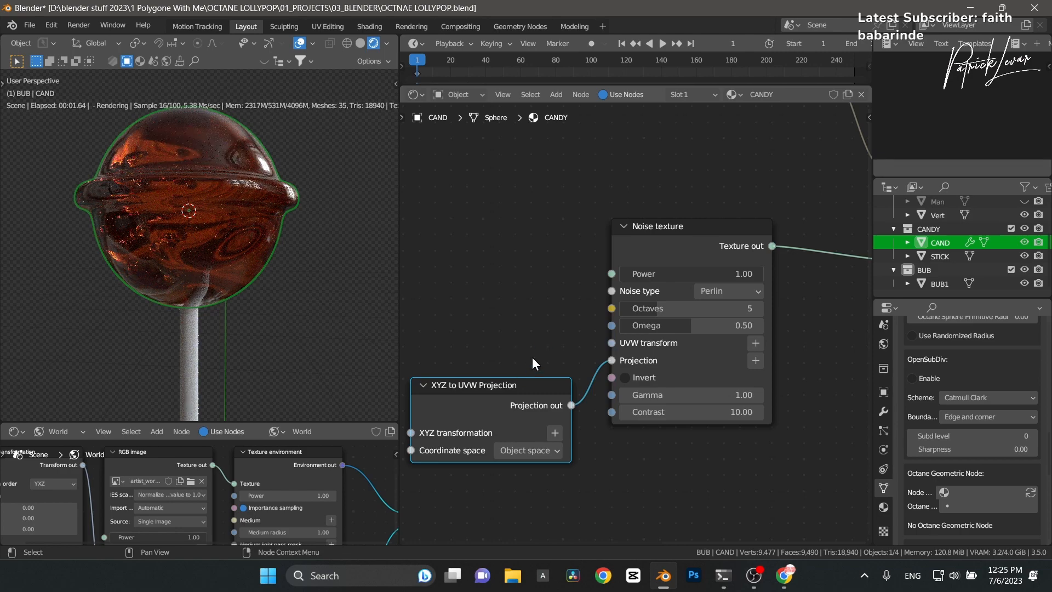
middle_click_drag(531, 357, 465, 355)
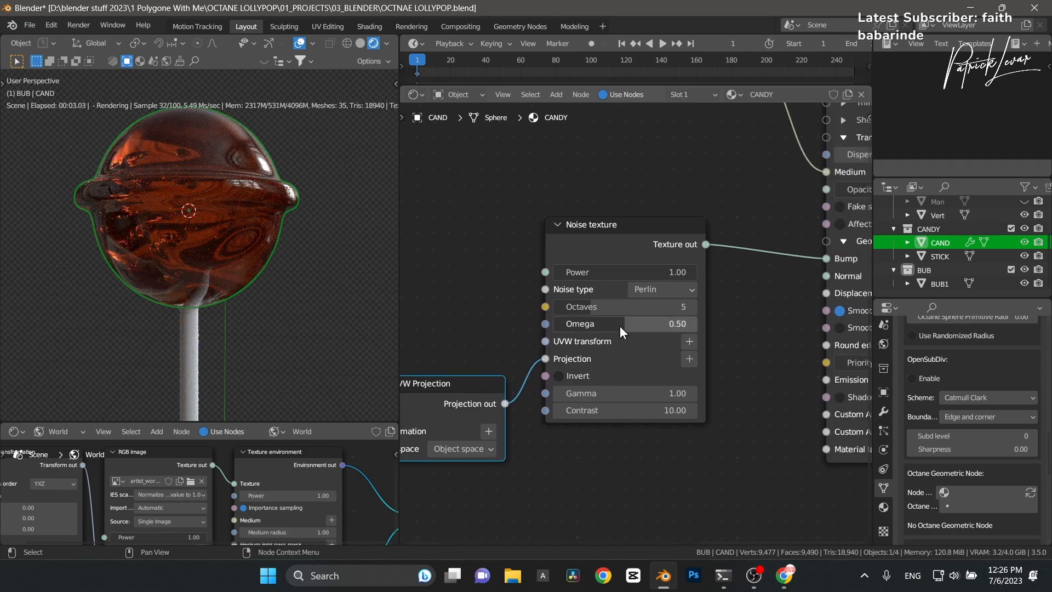
left_click_drag(620, 326, 613, 305)
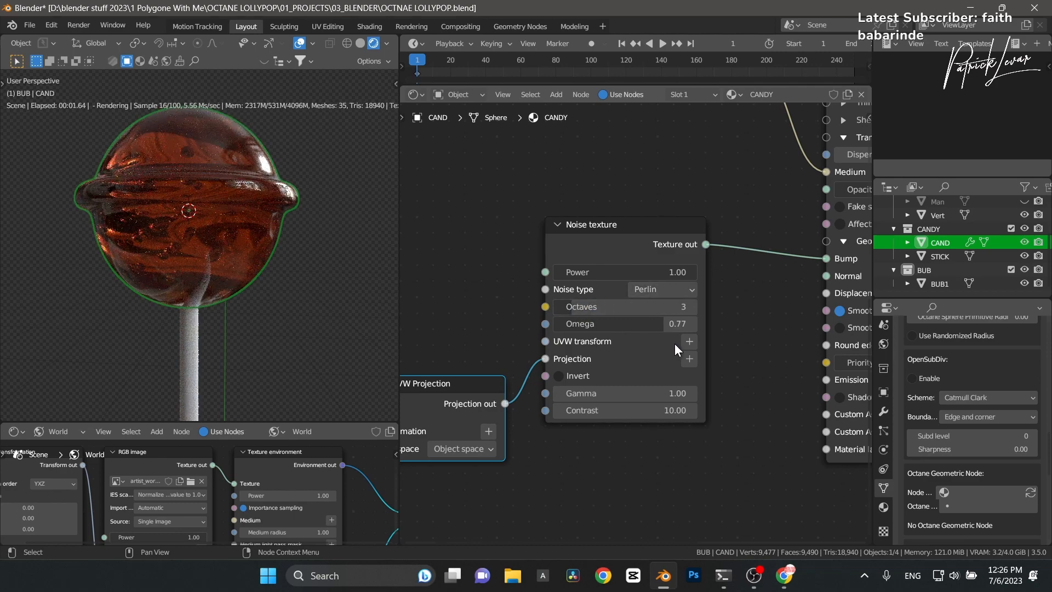
Step: Add a 3D transformation to the Noise texture's UVW transform and try uniform scales of 0.5 and 0.1, settling on 0.08
left_click(689, 342)
middle_click_drag(396, 254, 482, 254)
left_click_drag(504, 341, 542, 331)
type("0.5")
key("Return")
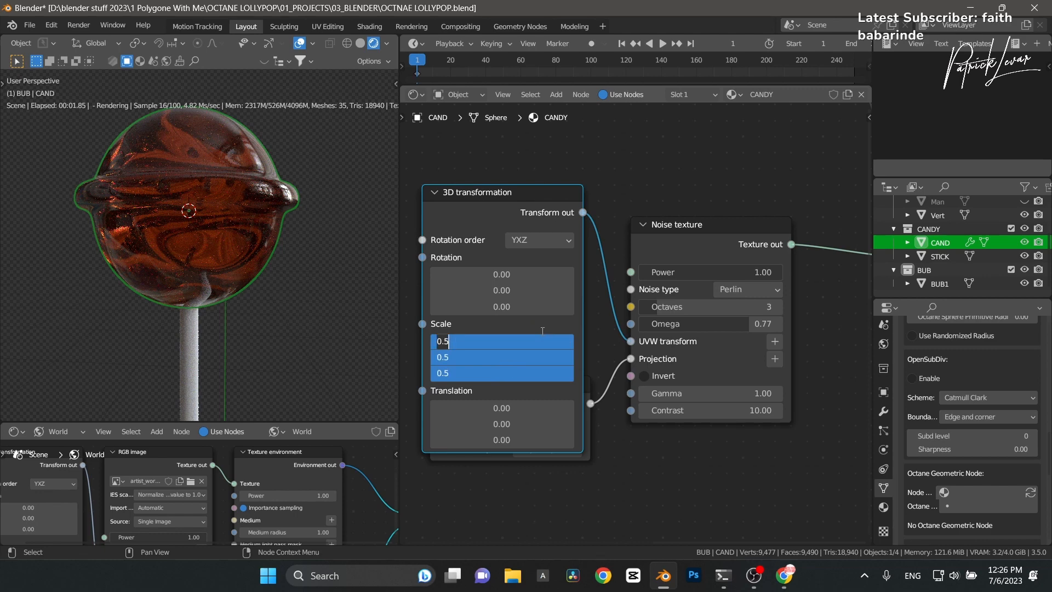
type("0.1")
key("Return")
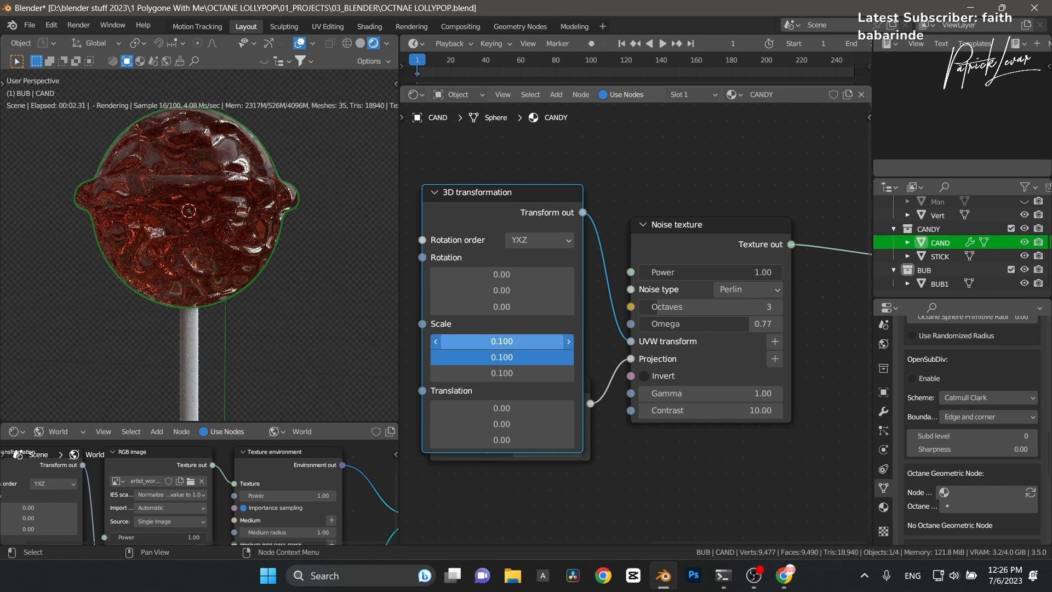
left_click_drag(510, 342, 510, 341)
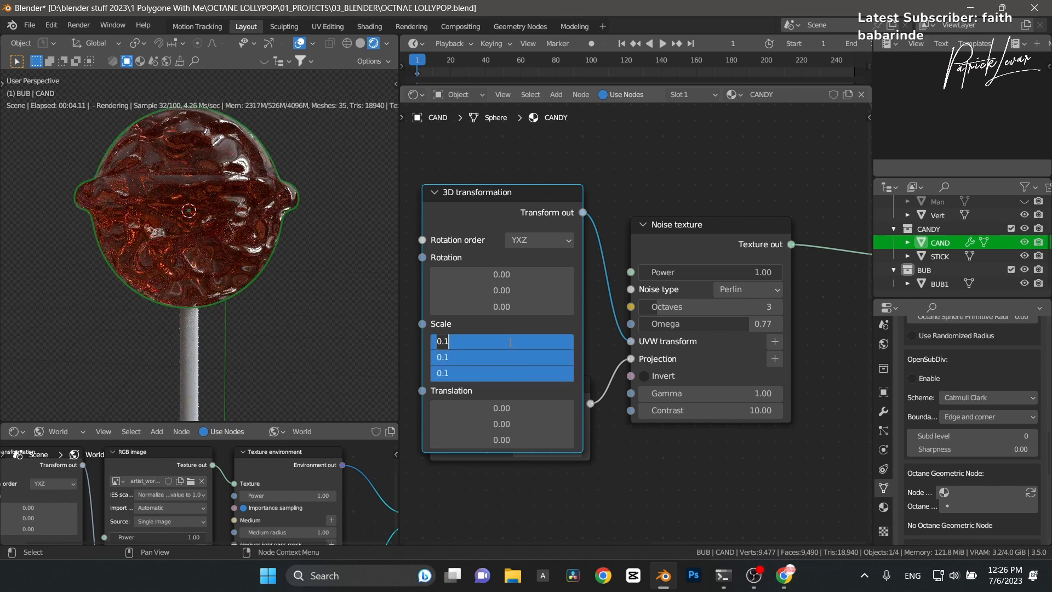
type("0.08")
key("Return")
Step: Lower the Noise texture's Omega to 0.46 and show the rendered preview of the lollipop again
left_click_drag(761, 323, 747, 305)
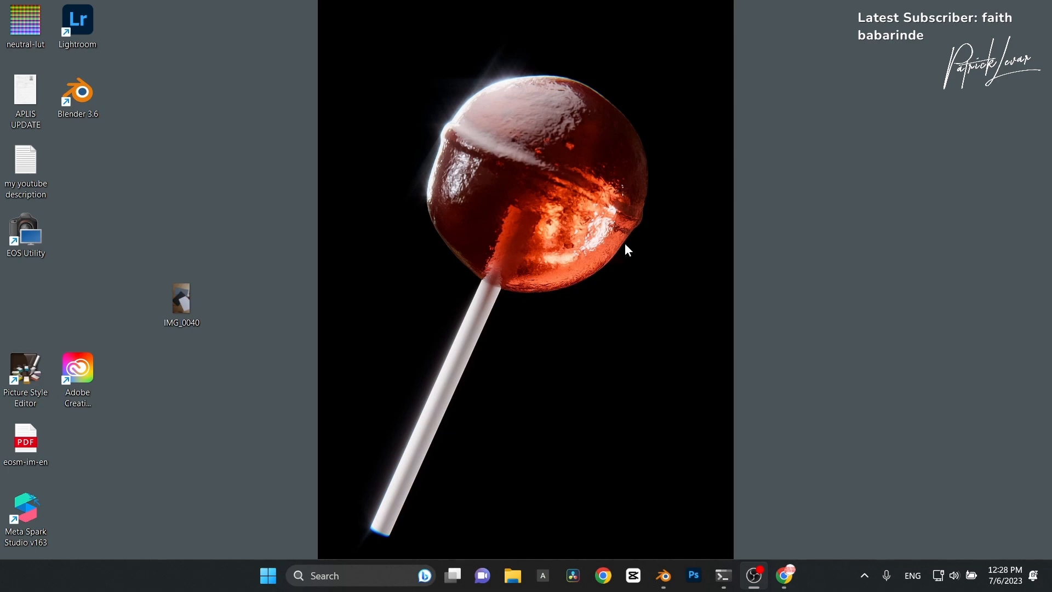
mouse_move(784, 580)
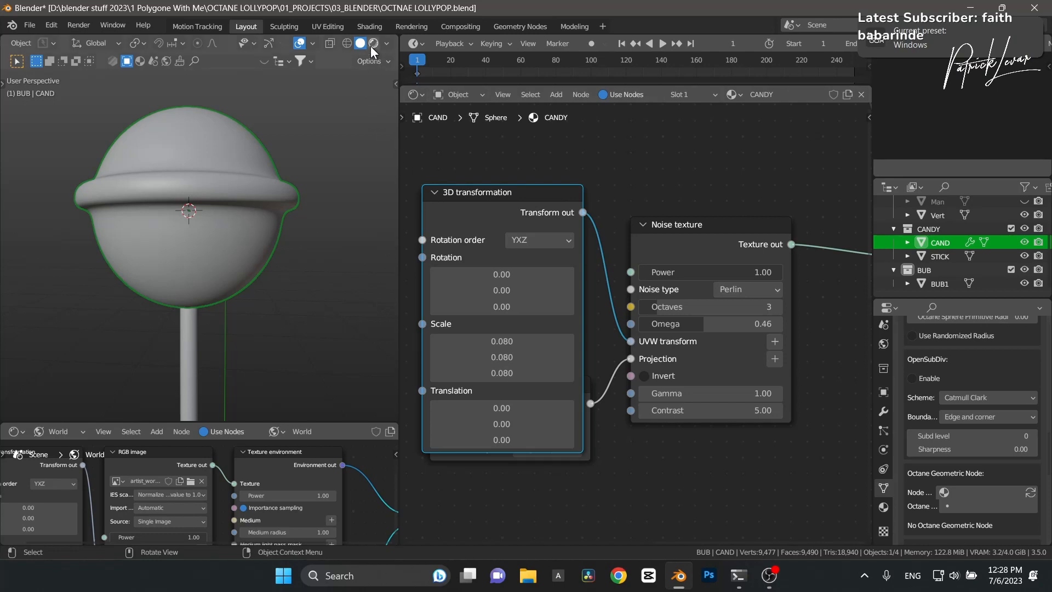
left_click(373, 43)
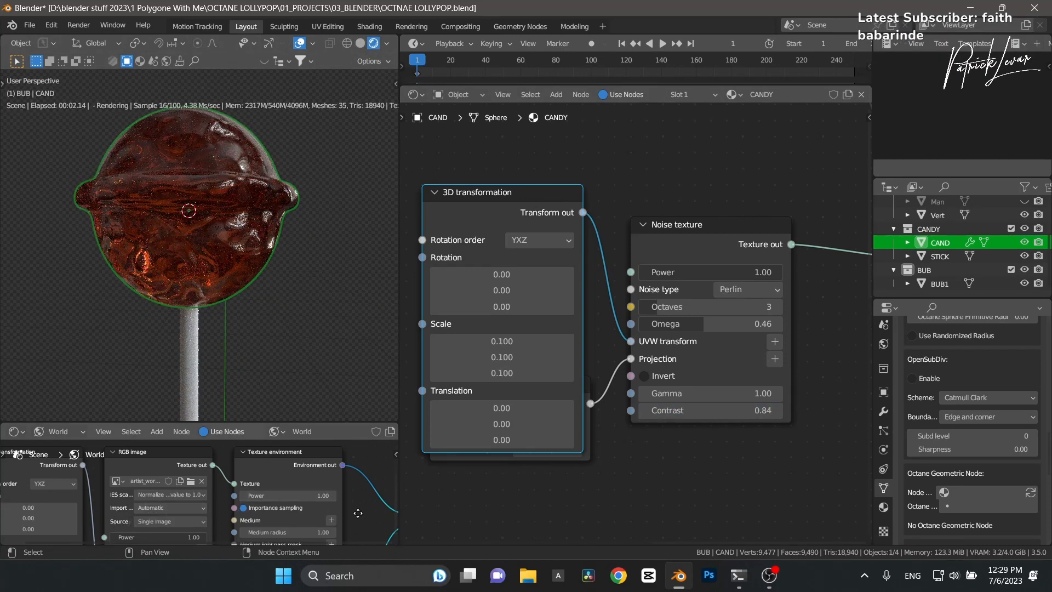
Step: In the World nodes, shift the environment image by setting its transformation's X translation to -0.66
middle_click_drag(358, 512, 355, 449)
middle_click_drag(197, 539, 223, 485)
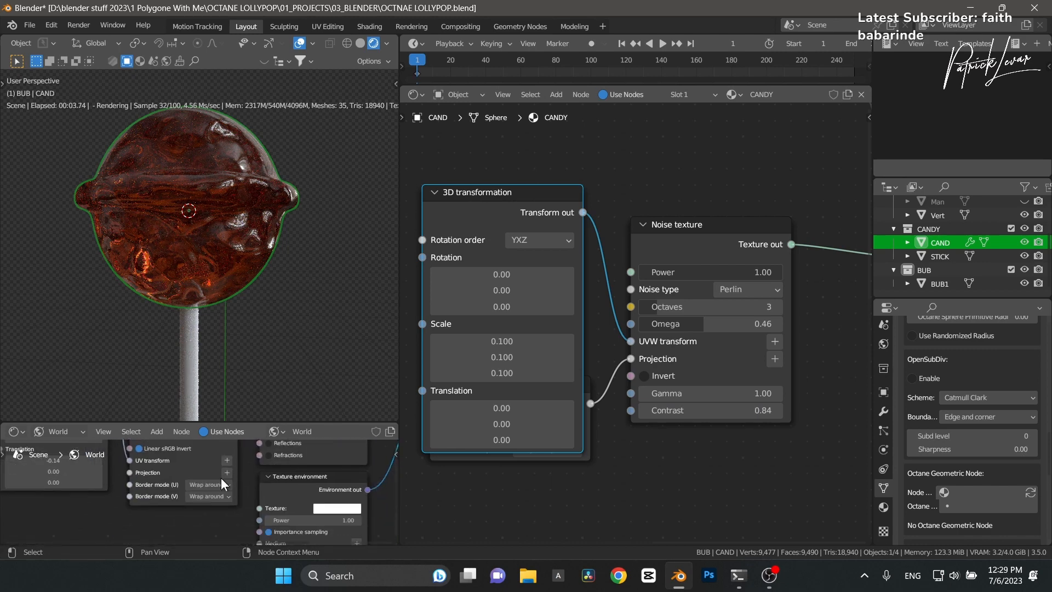
middle_click_drag(72, 513, 75, 535)
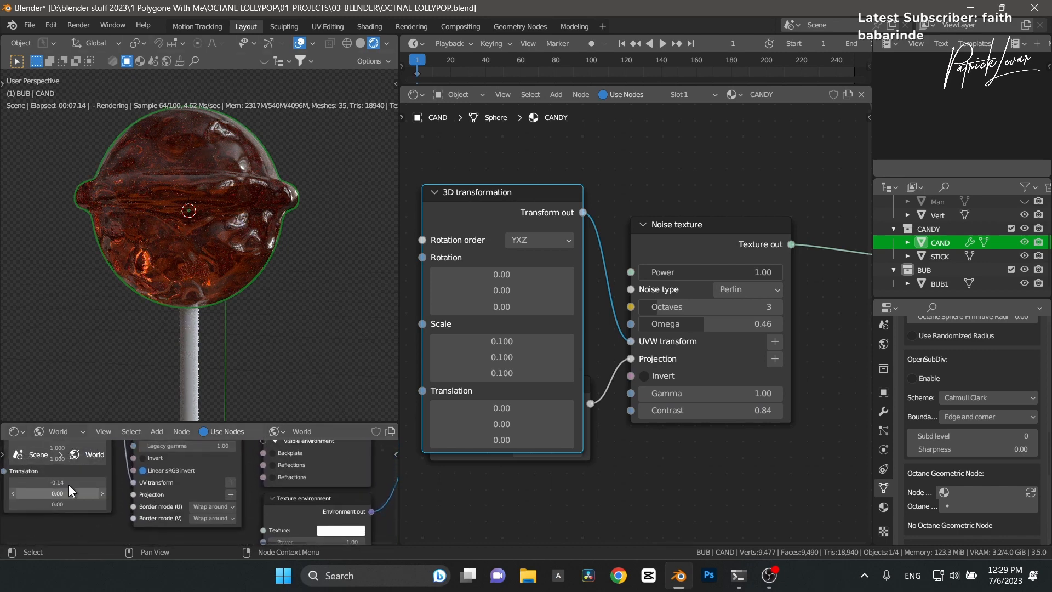
left_click_drag(69, 483, 52, 483)
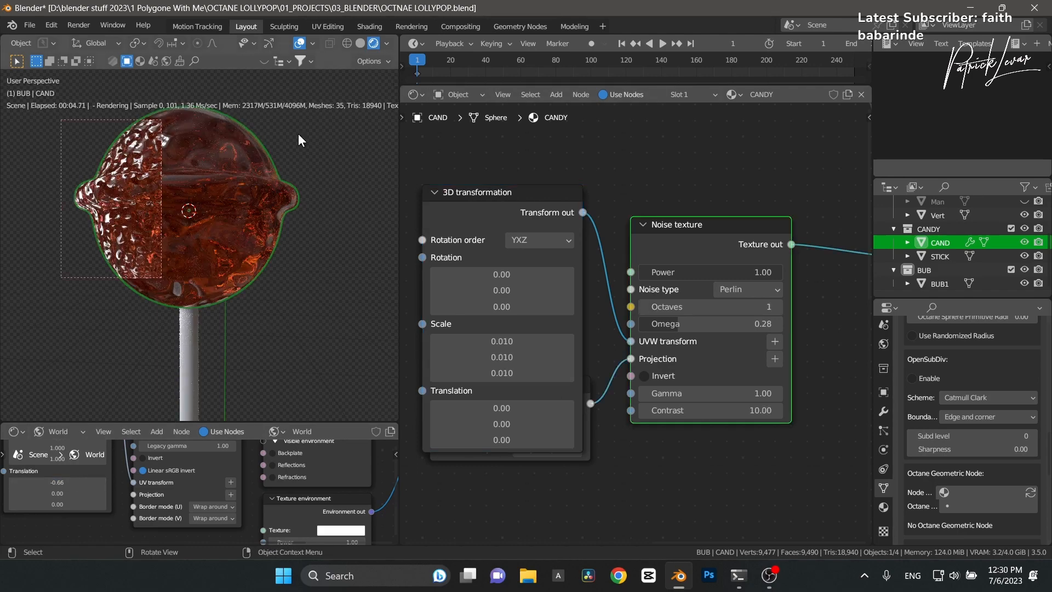
Step: Switch the viewport to solid shading and move the Noise texture's connection from Bump to Albedo on the Universal material
left_click(357, 44)
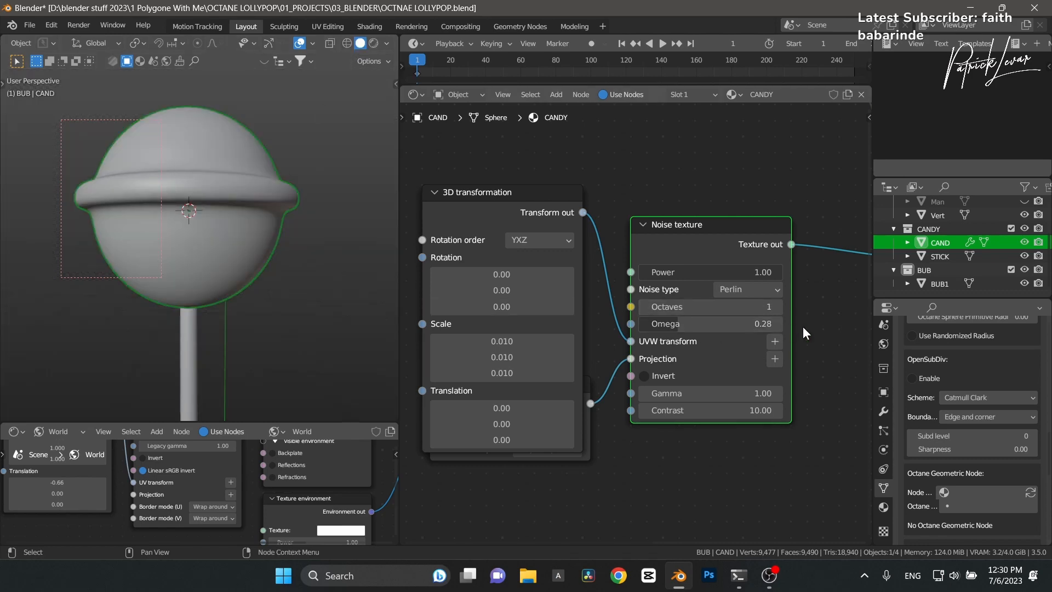
scroll(781, 333, "down", 3)
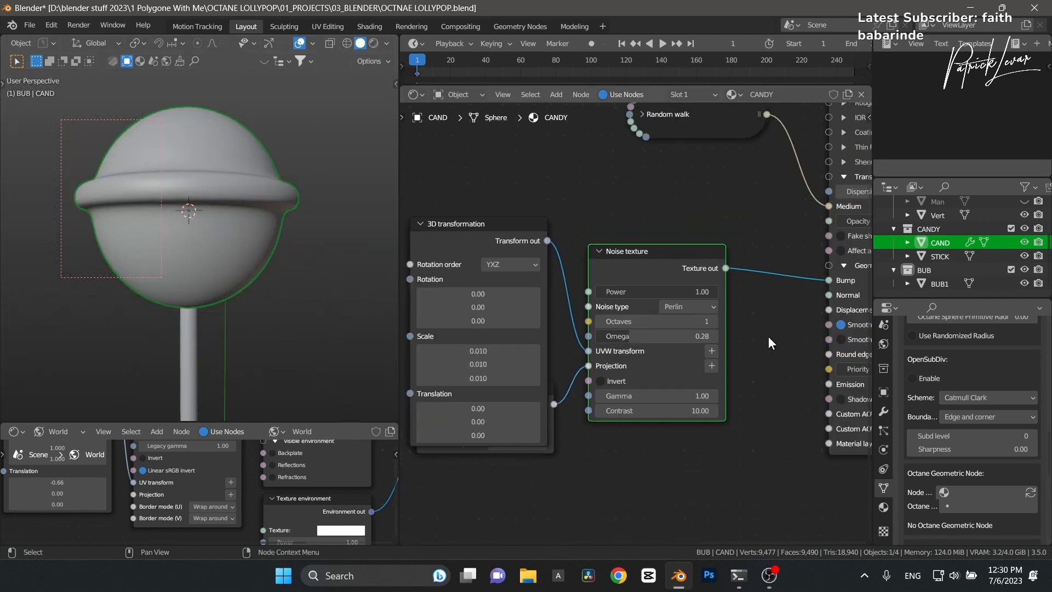
scroll(808, 290, "down", 1)
left_click_drag(814, 283, 813, 367)
Step: Mute the Grayscale color and Random walk nodes and preview the bare noise pattern on the candy in rendered shading
left_click(731, 299)
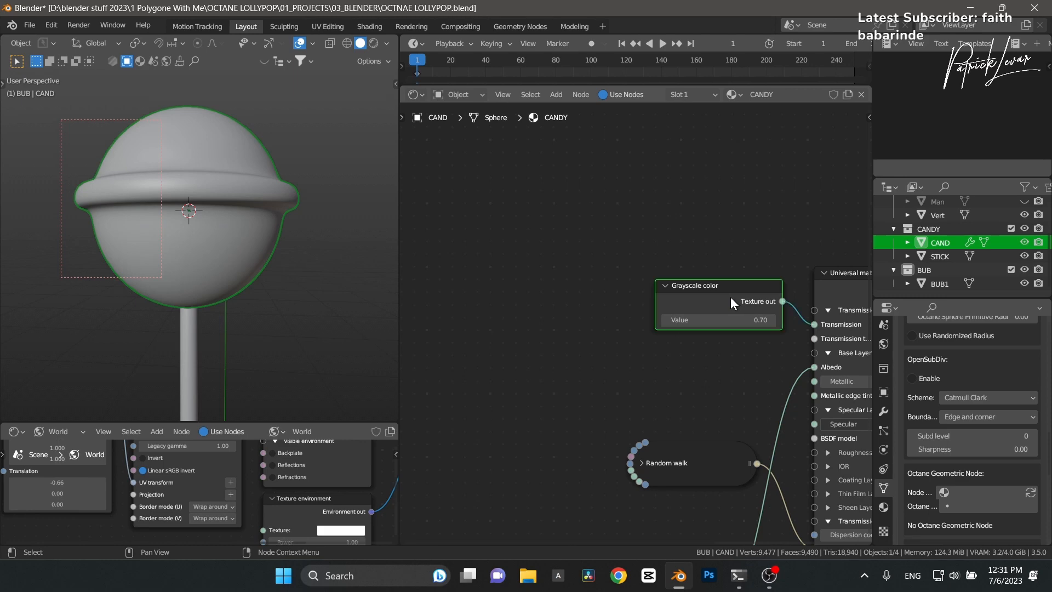
left_click(693, 443)
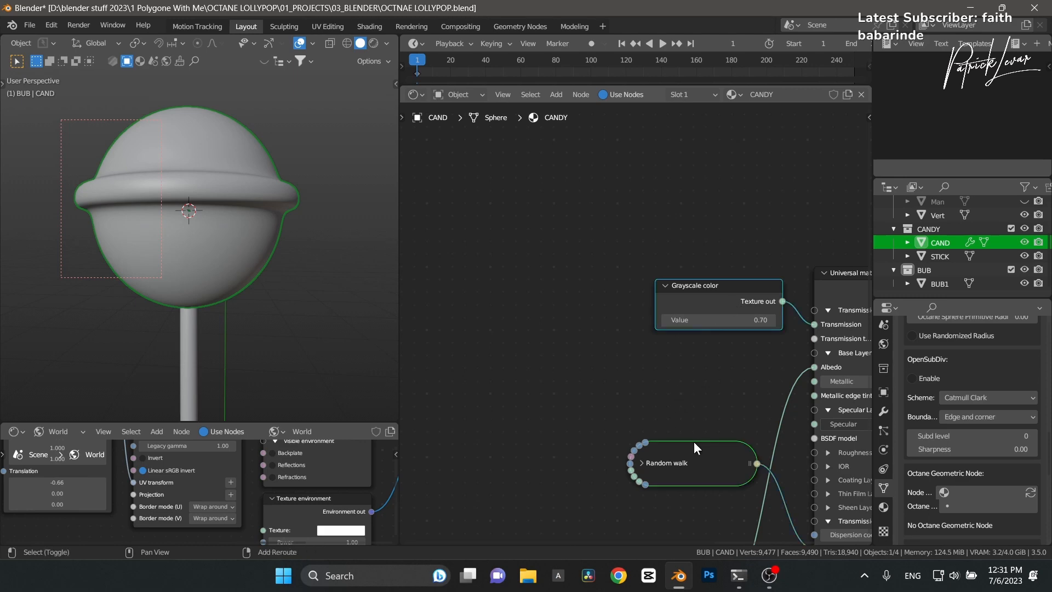
middle_click_drag(699, 396, 516, 287)
left_click(373, 43)
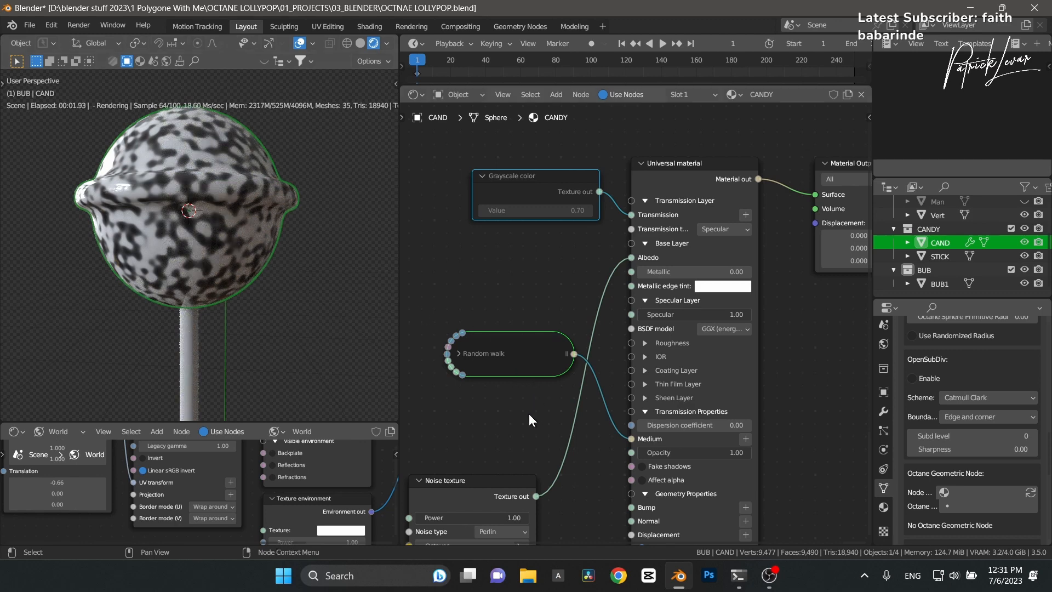
Step: Refine the noise pattern with a uniform scale of 0.02, Omega 0.95, Contrast 10.26 and Octaves 5
middle_click_drag(527, 445, 610, 258)
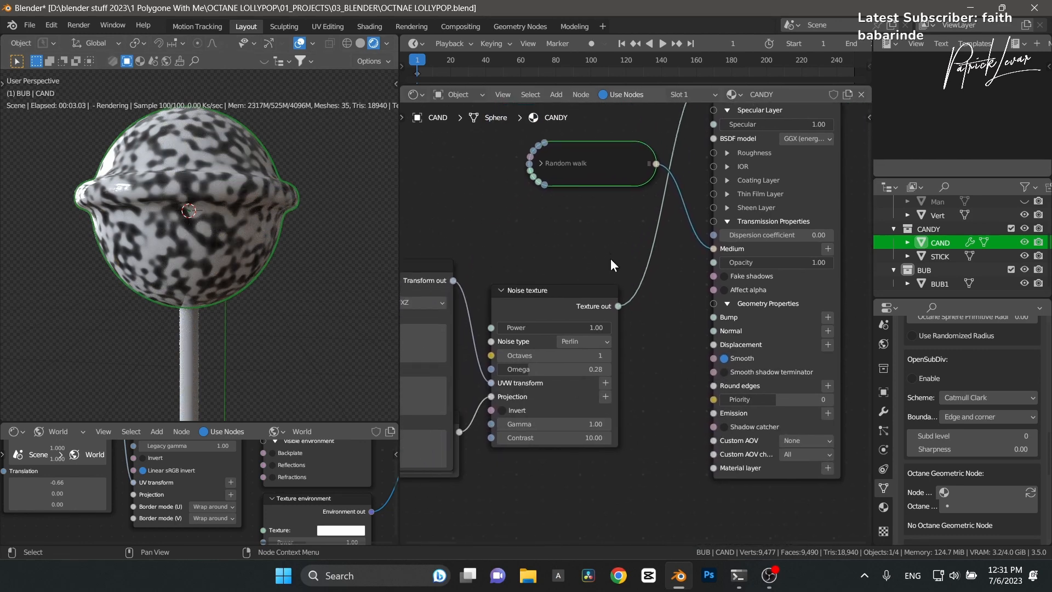
middle_click_drag(540, 479, 593, 446)
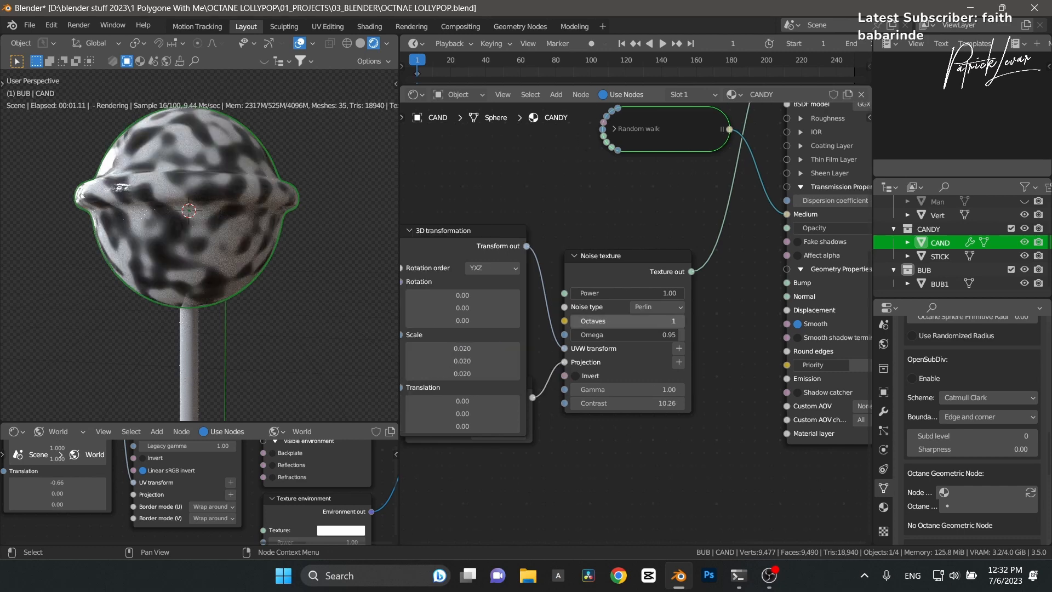
left_click_drag(410, 316, 426, 321)
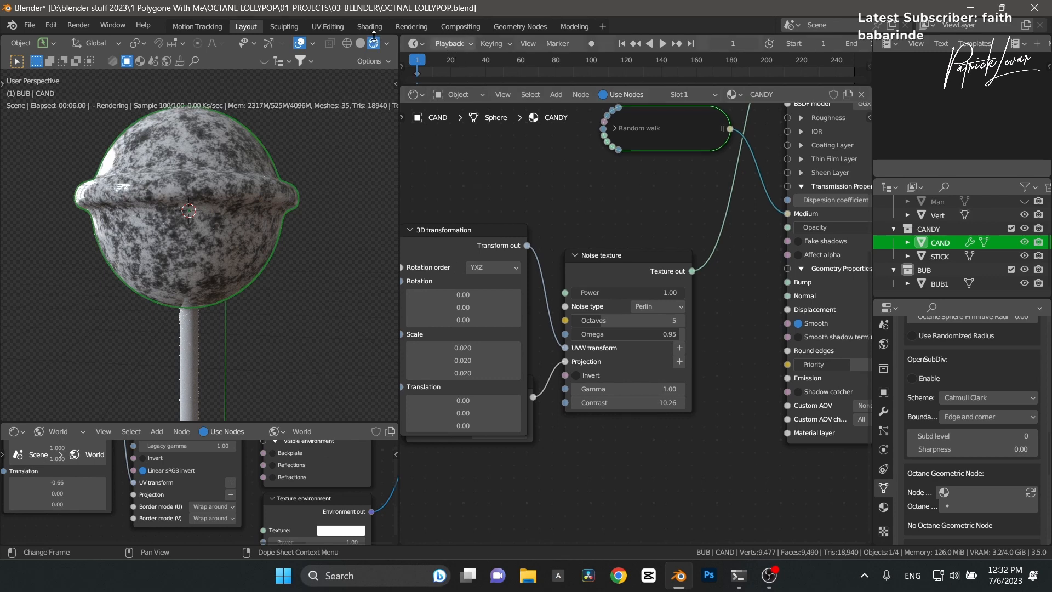
Step: In solid shading, reconnect the Noise texture to Bump, unlink it from Albedo, and unmute the Grayscale color and Random walk nodes
left_click(360, 43)
scroll(652, 205, "up", 1)
middle_click_drag(652, 205, 564, 310)
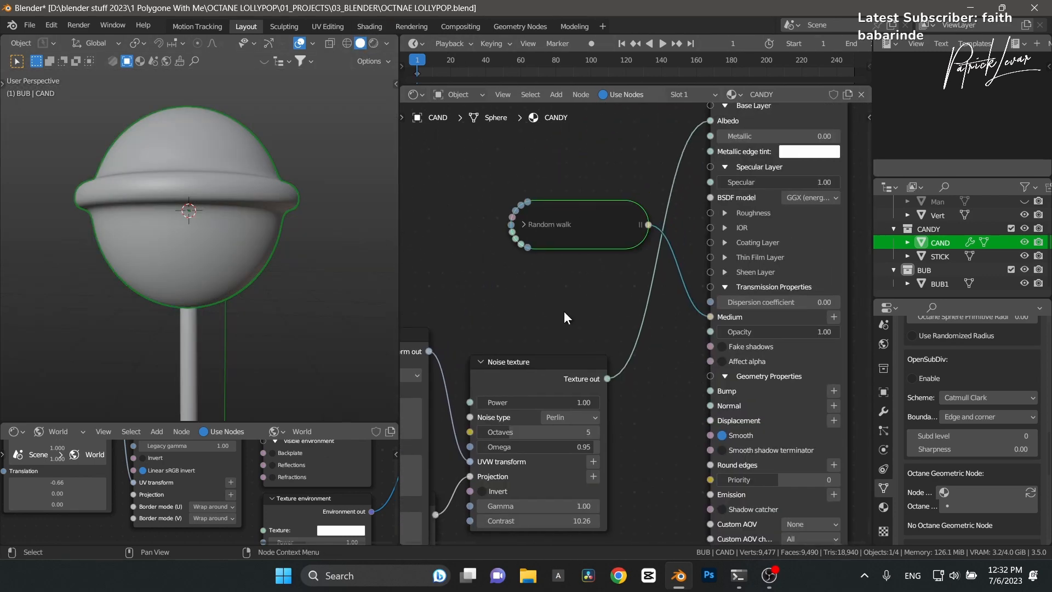
left_click_drag(607, 379, 711, 390)
middle_click_drag(710, 120, 680, 189)
left_click_drag(680, 191, 575, 221)
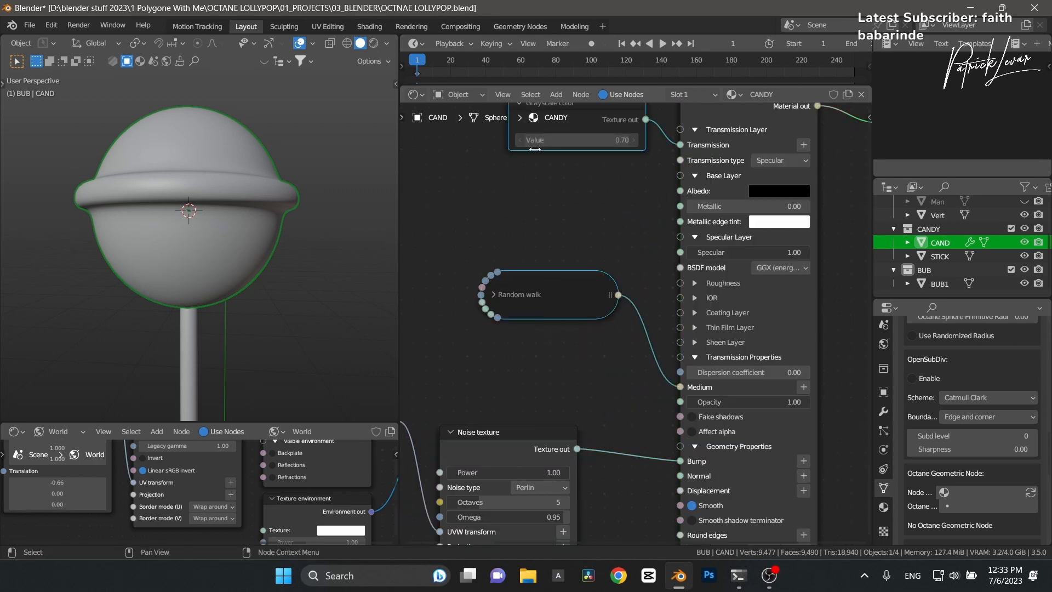
key("m")
Step: Show the rendered candy material and turn on Invert for the Noise texture
left_click(373, 44)
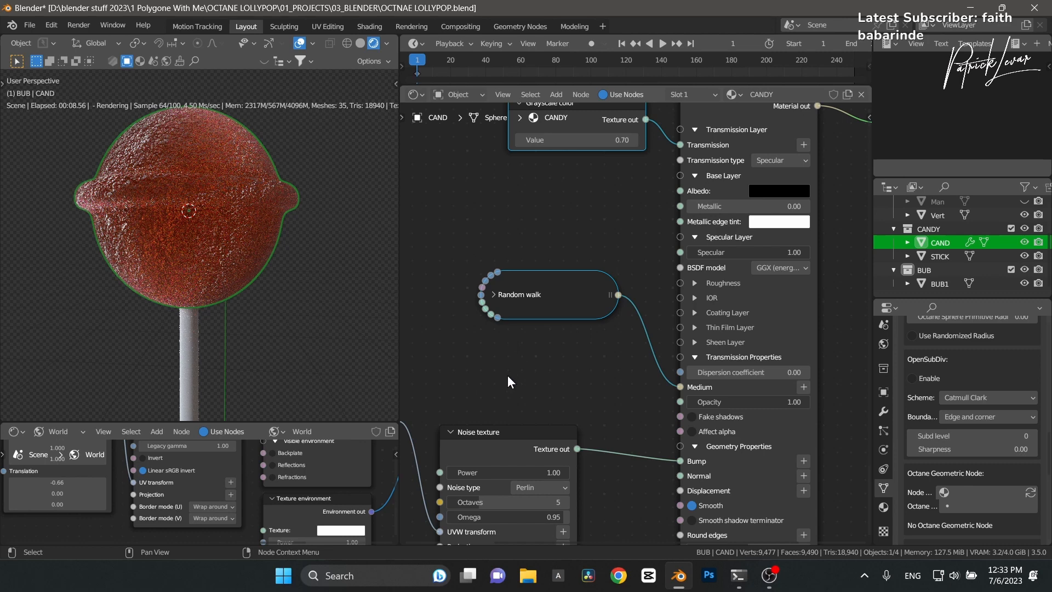
middle_click_drag(507, 376, 578, 215)
left_click(521, 401)
Step: Try Noise texture Gamma values of 0.5 and 0.2, settling on 0.1 for a subtler bump
left_click(602, 417)
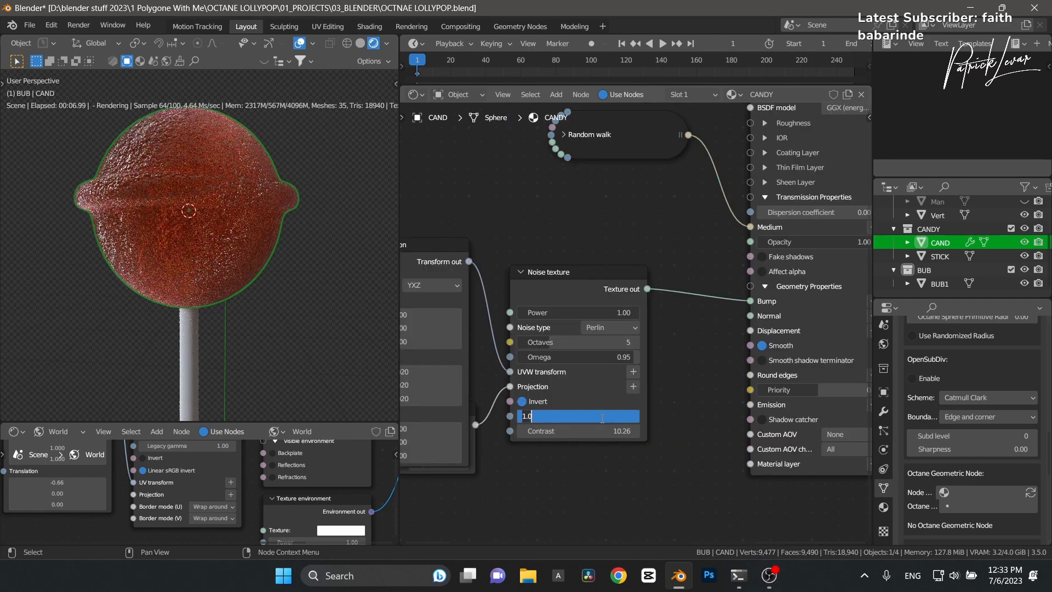
type("0.5")
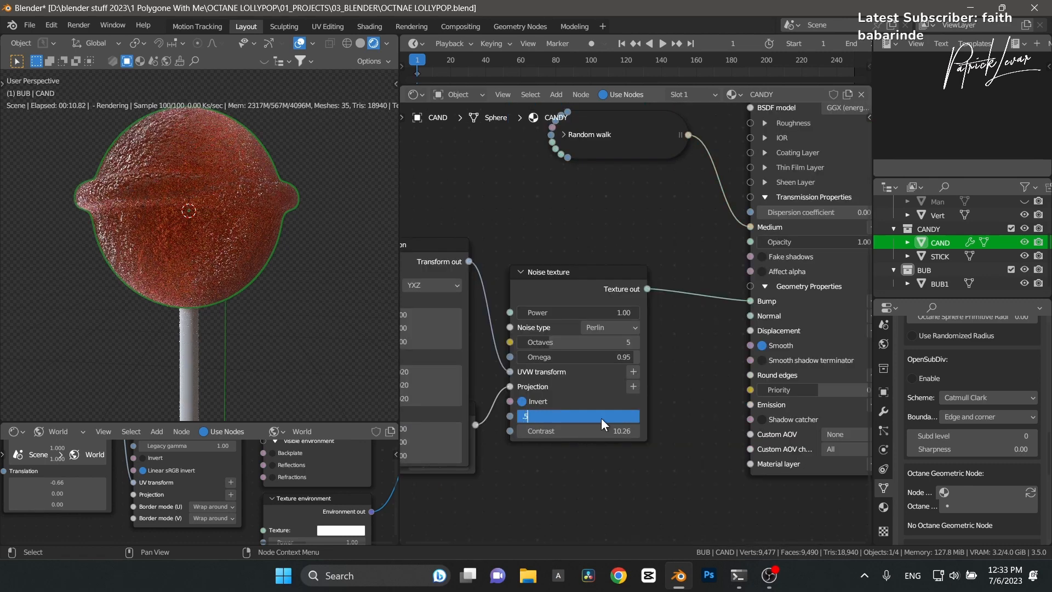
key("Return")
left_click(602, 418)
type("0.2")
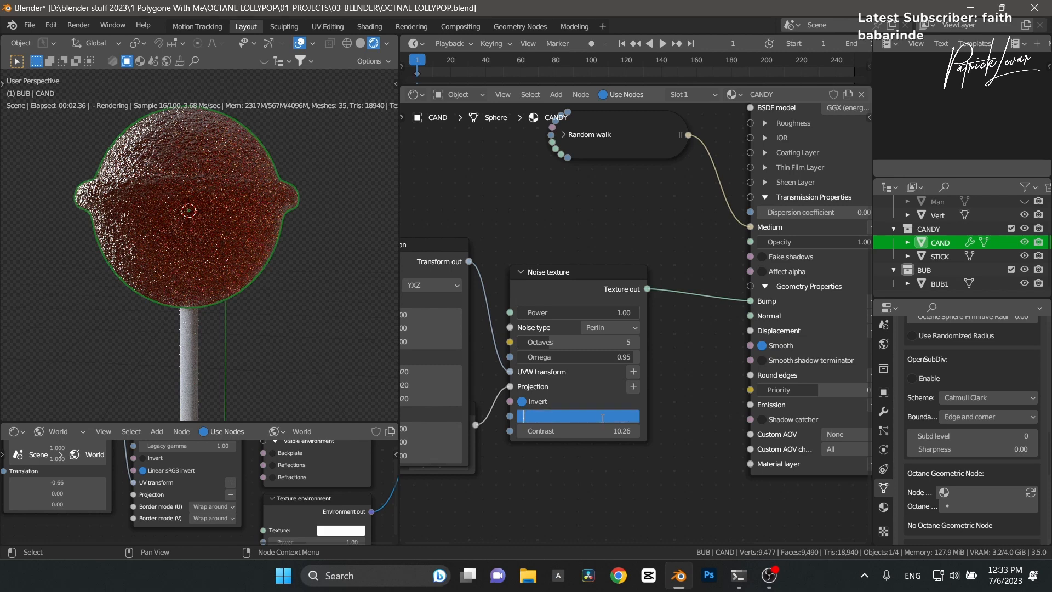
key("Return")
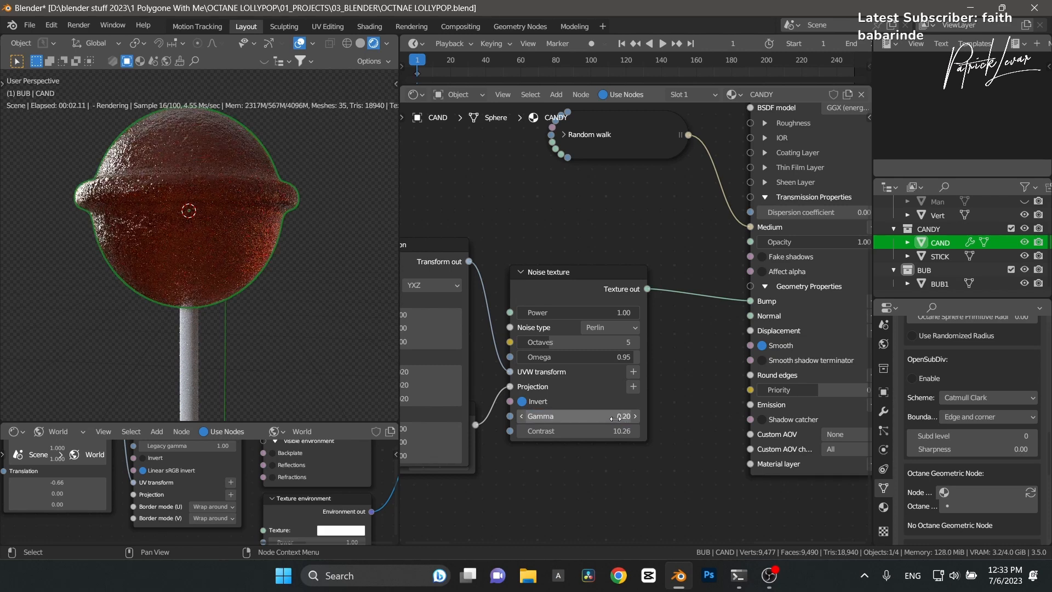
left_click_drag(615, 417, 580, 444)
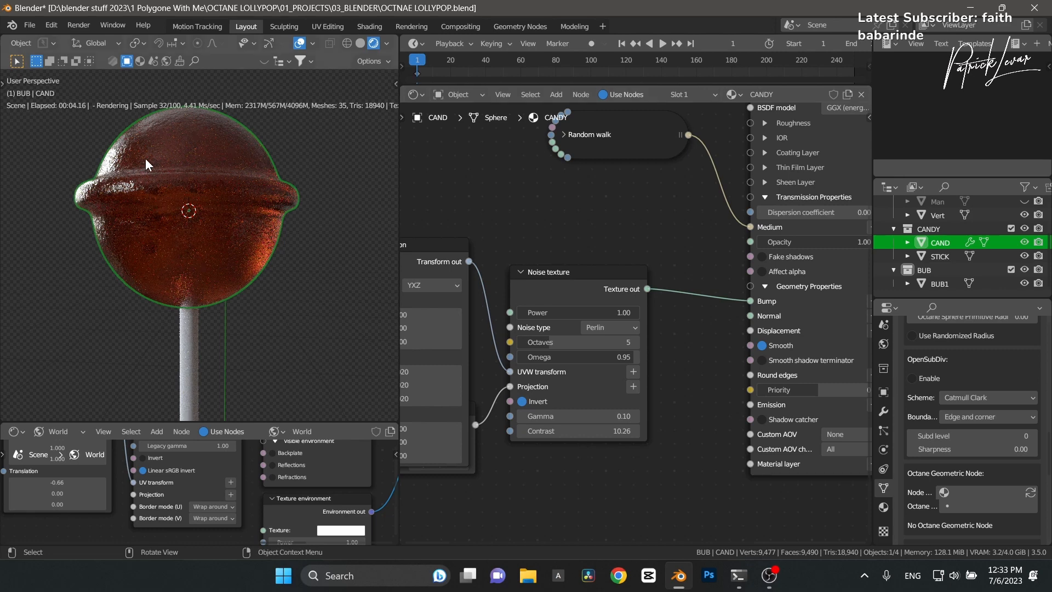
Step: Set the Noise texture's Contrast to 8
left_click(608, 432)
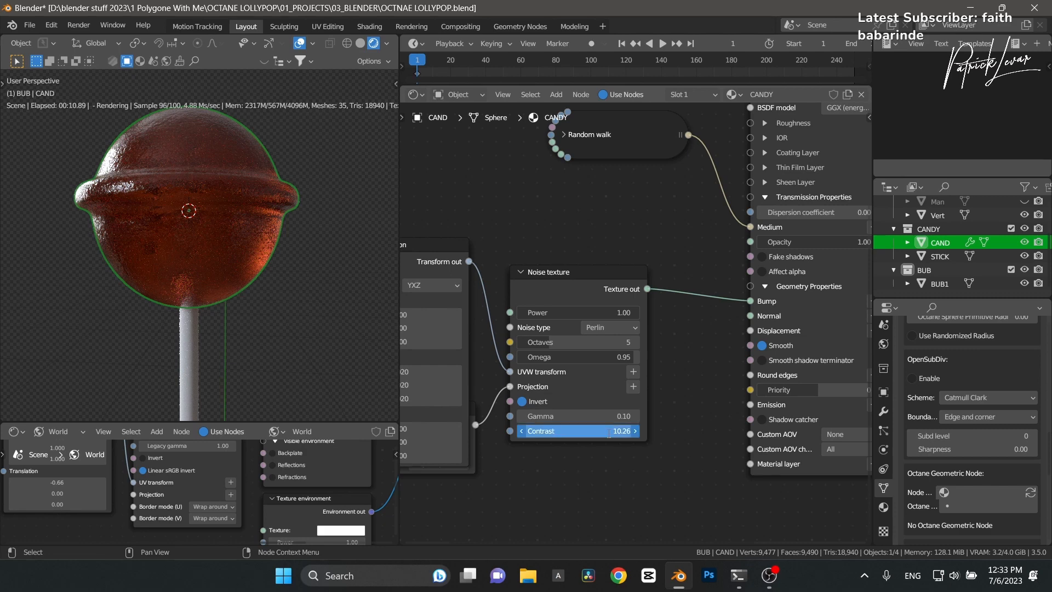
type("8")
key("Return")
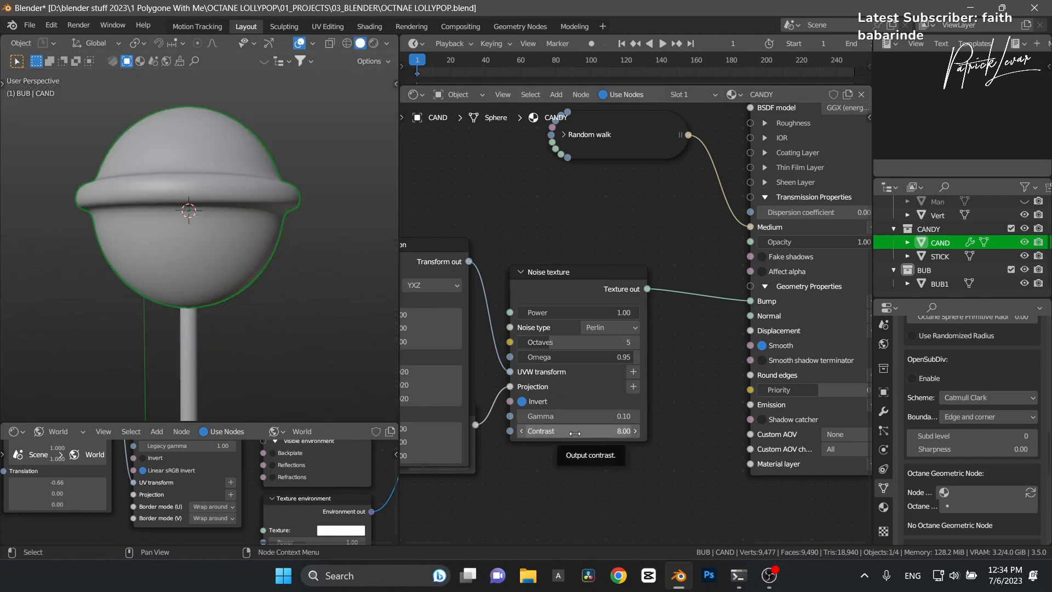
Step: Duplicate the Noise texture node below the original and link the XYZ to UVW Projection to the copy's Projection input
middle_click_drag(578, 504, 627, 487)
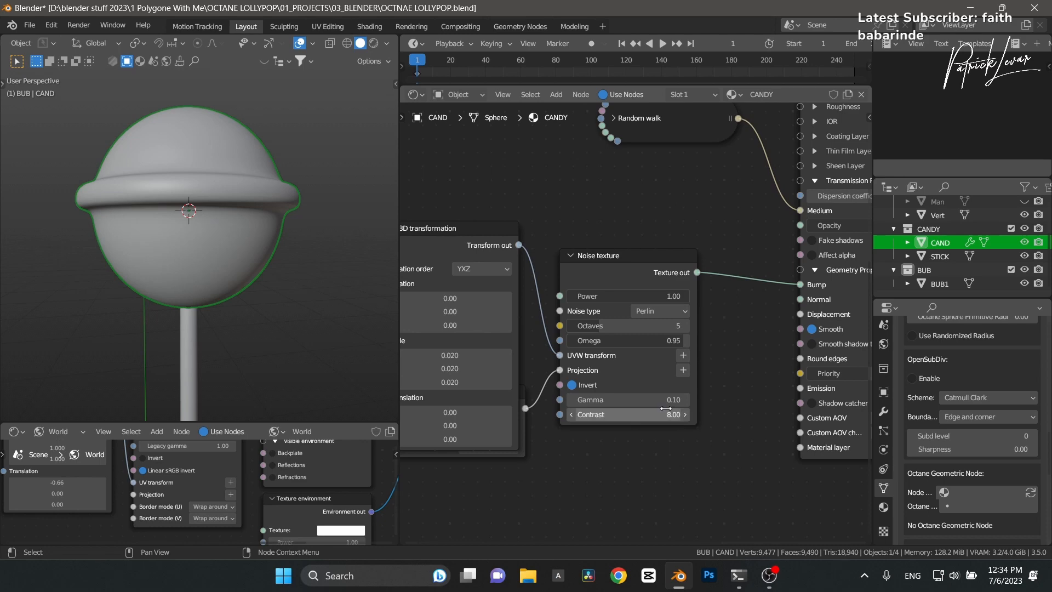
left_click(605, 270)
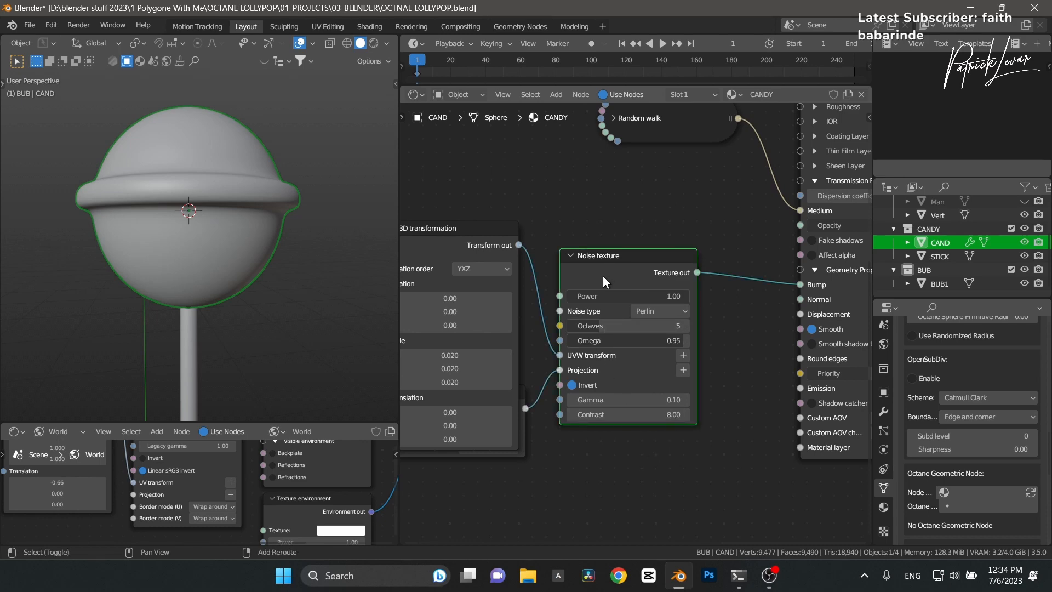
key("shift+d")
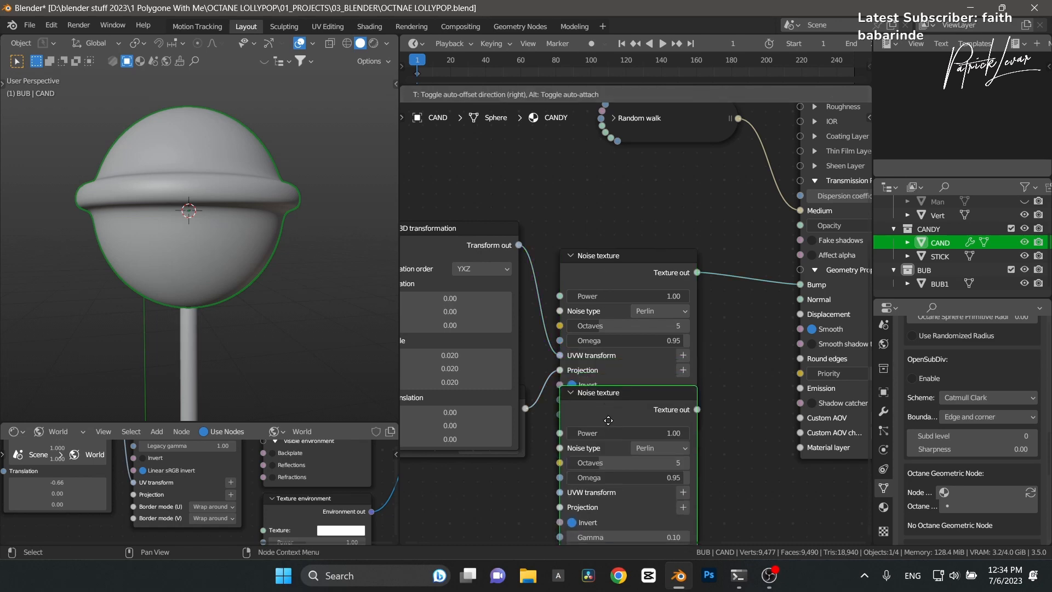
left_click(603, 480)
middle_click_drag(602, 481, 668, 310)
left_click_drag(590, 239, 590, 239)
left_click_drag(591, 238, 625, 406)
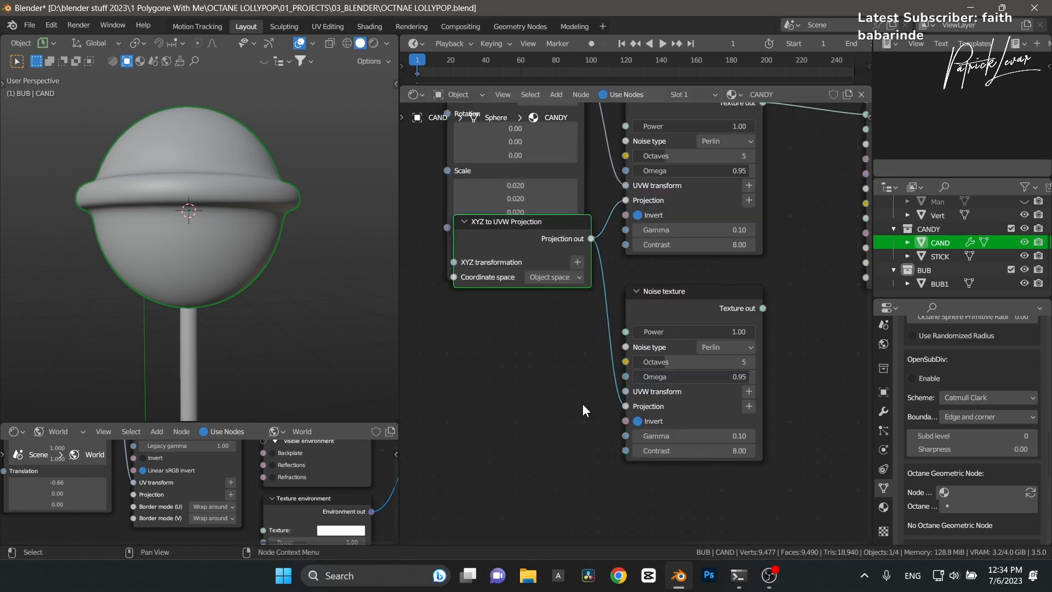
Step: Add a 3D transformation to the duplicated Noise texture's UVW transform input and set its scale to 0.03 on all axes
left_click(749, 391)
left_click_drag(570, 411, 563, 328)
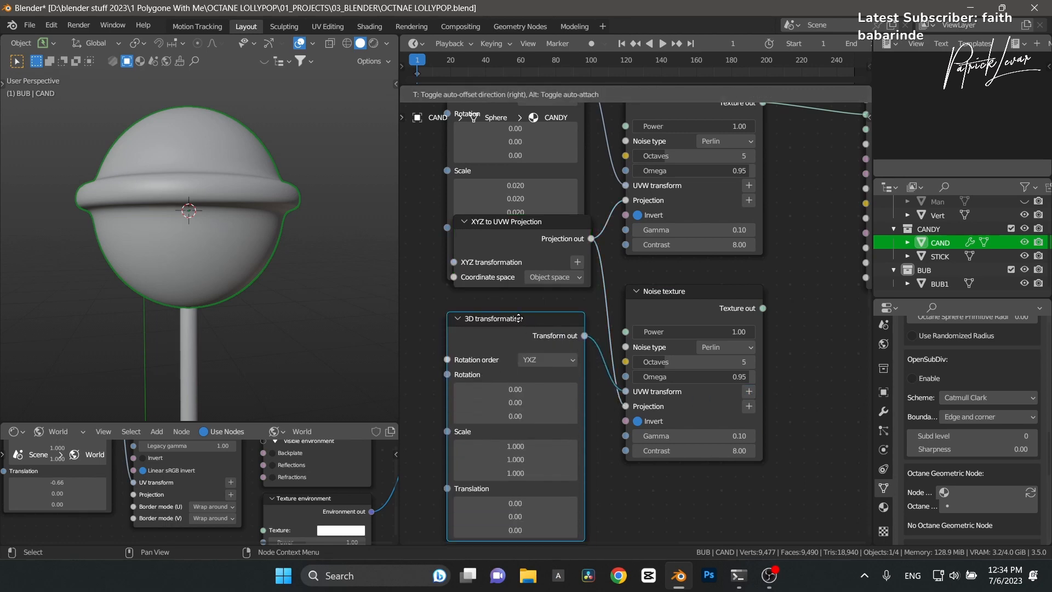
mouse_move(507, 447)
left_mouse_down()
mouse_move(511, 472)
mouse_move(519, 446)
left_mouse_up()
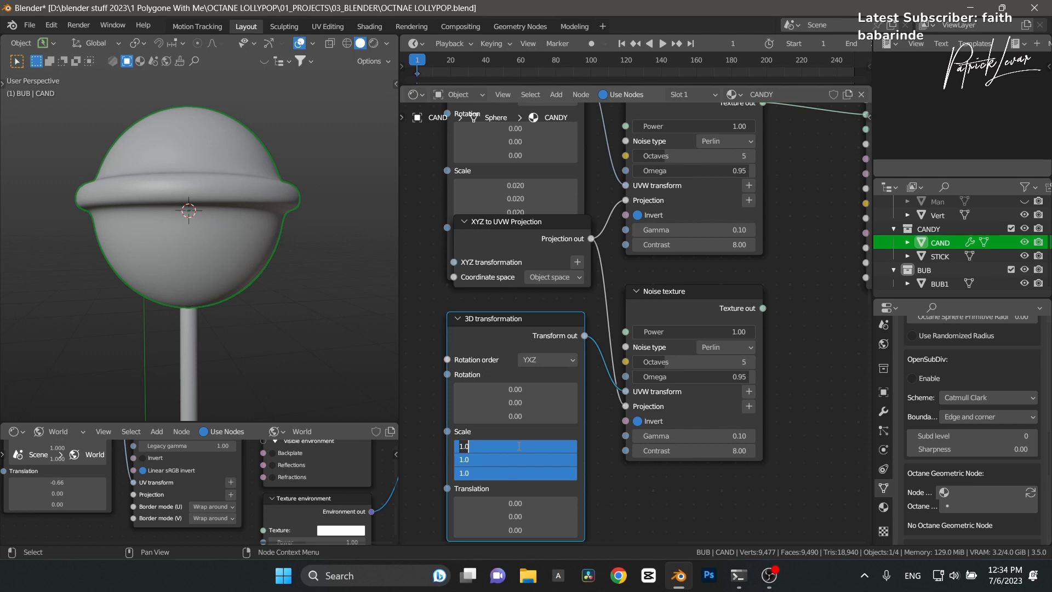
type("0.03")
key("Return")
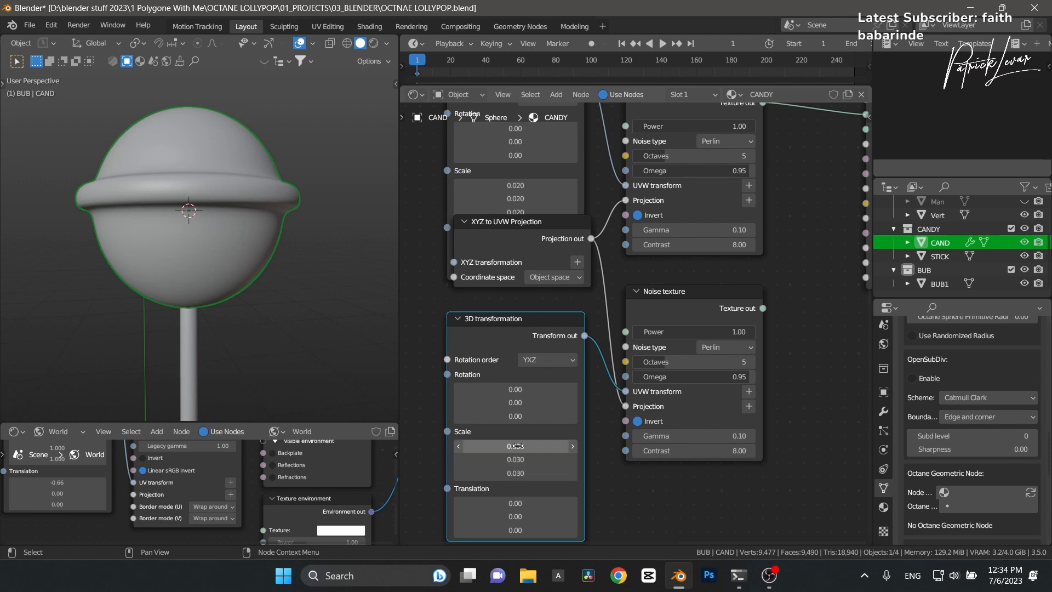
Step: Link the duplicated Noise texture to Albedo, mute the Grayscale color and Random walk nodes, and show the rendered view
middle_click_drag(815, 333, 639, 378)
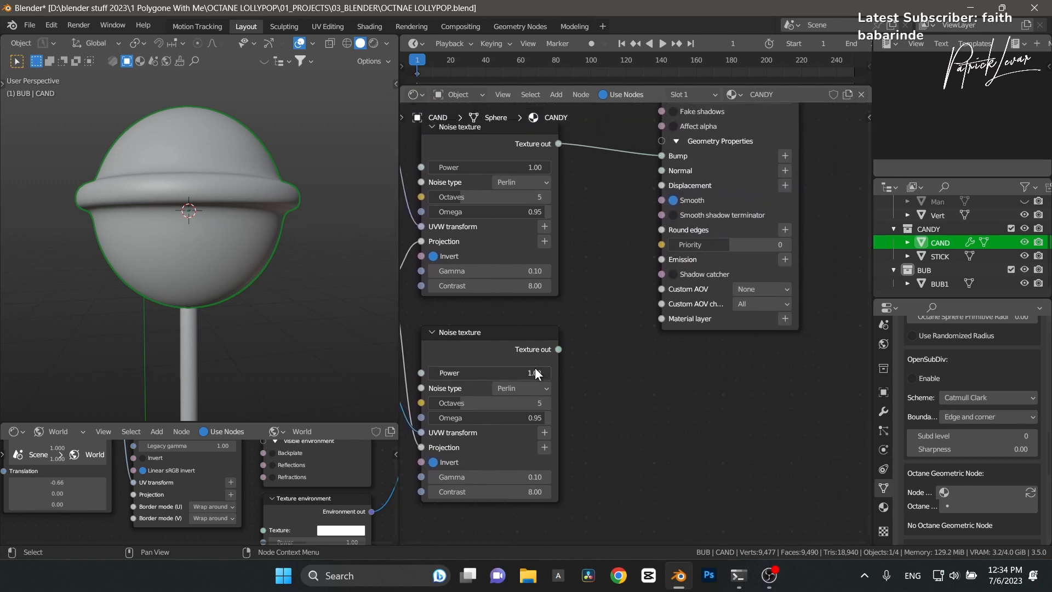
middle_click_drag(535, 305, 574, 398)
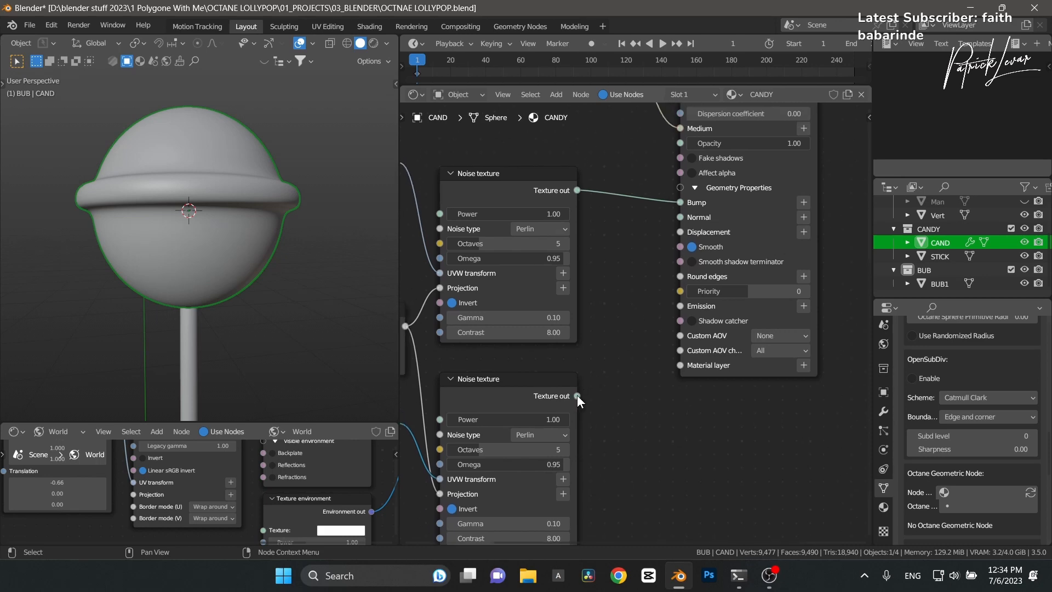
left_click_drag(576, 396, 676, 268)
left_click_drag(465, 186, 581, 325)
left_click(373, 43)
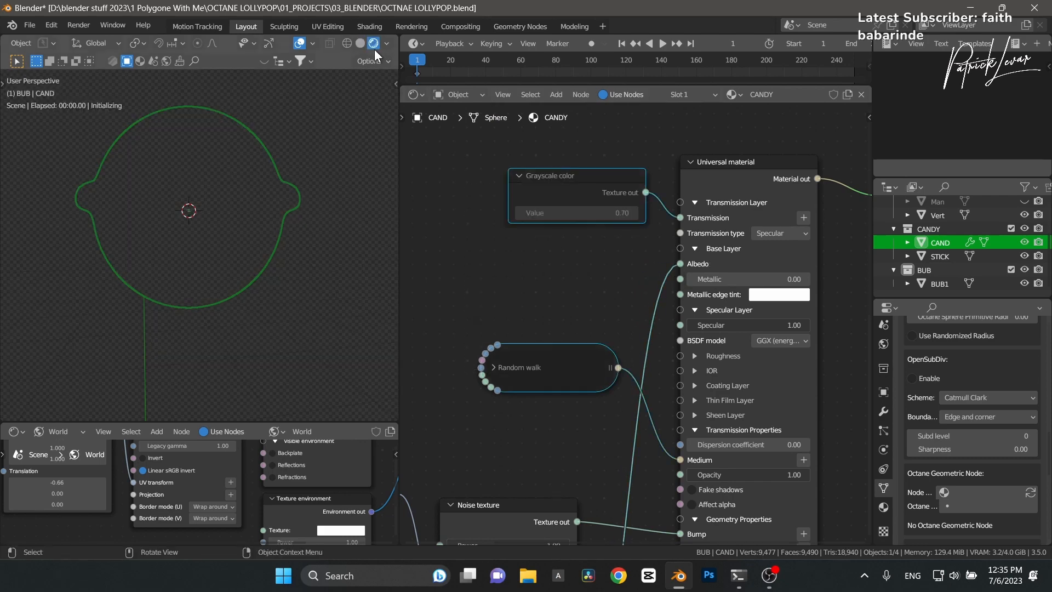
Step: Disconnect the original Noise texture from Bump and link the duplicated Noise texture to Bump instead
scroll(565, 419, "down", 10, "shift")
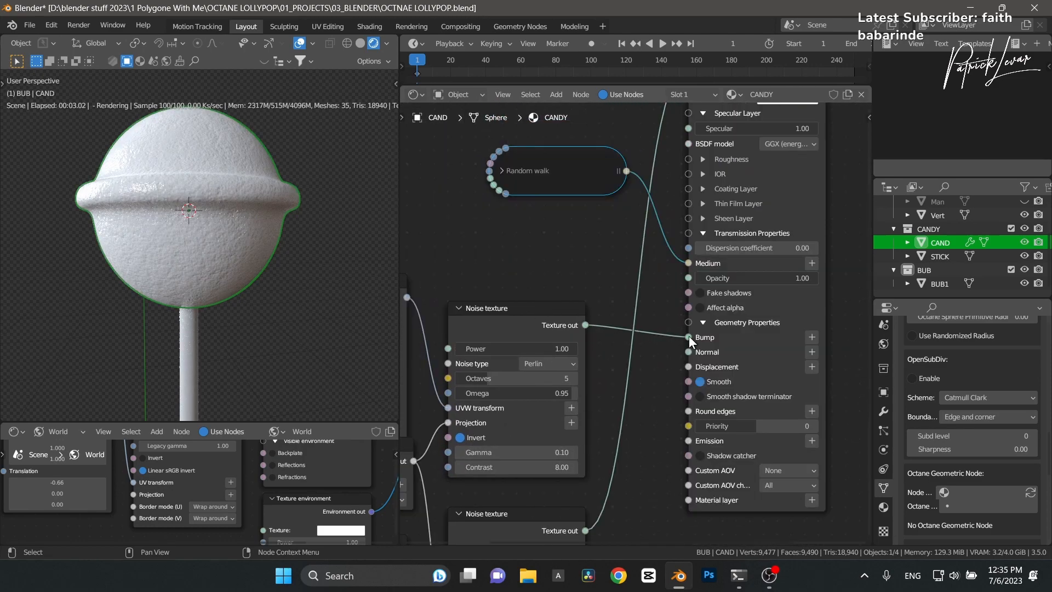
left_click_drag(689, 336, 642, 307)
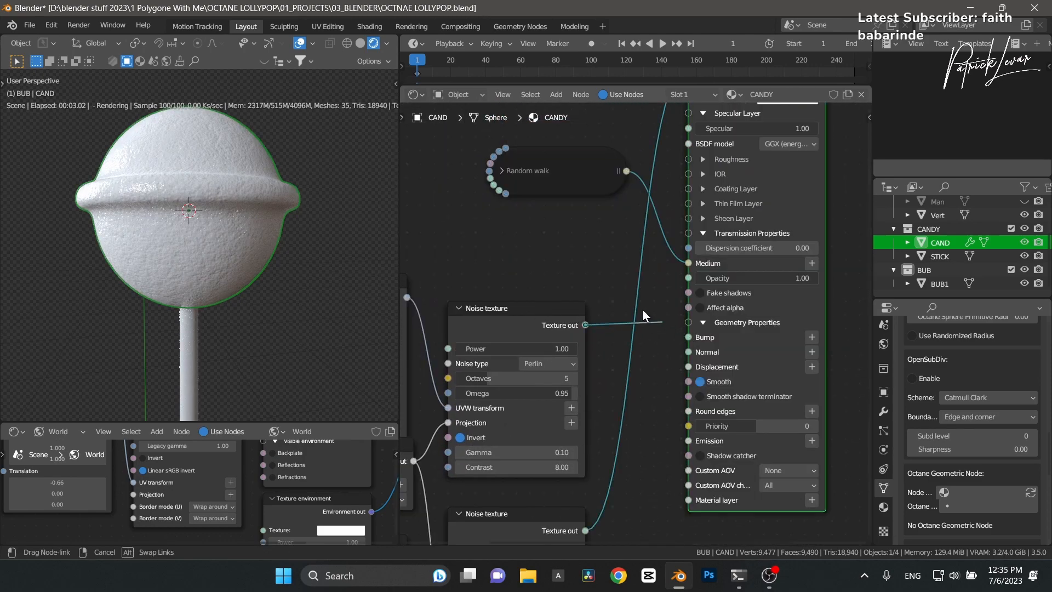
left_click_drag(585, 530, 684, 333)
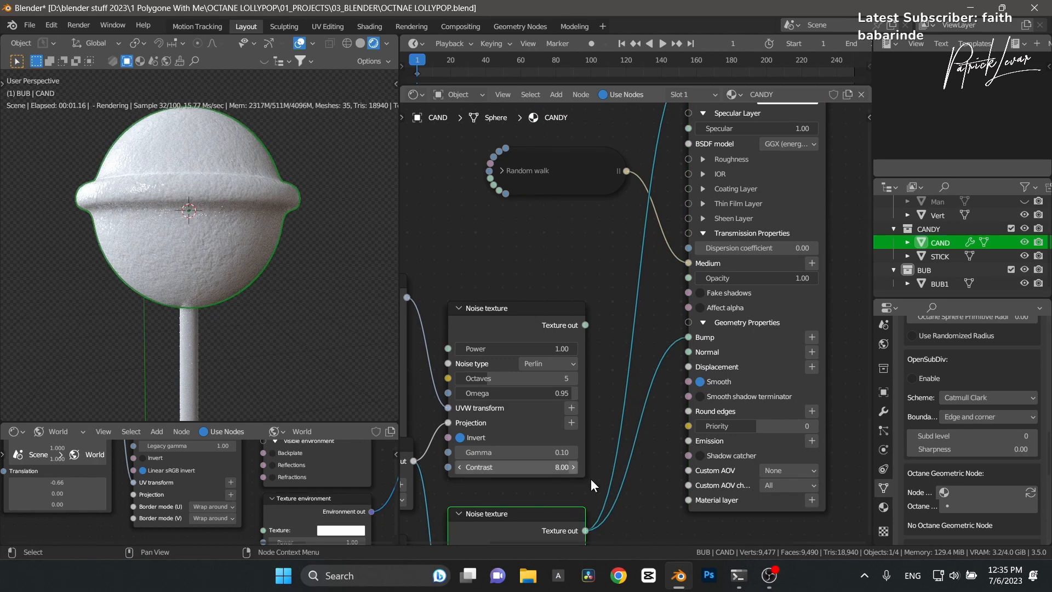
Step: Set the duplicated Noise texture's Octaves to 7, Omega to 0.70 and Contrast to 10
scroll(627, 502, "up", 1)
middle_click_drag(627, 501, 673, 274)
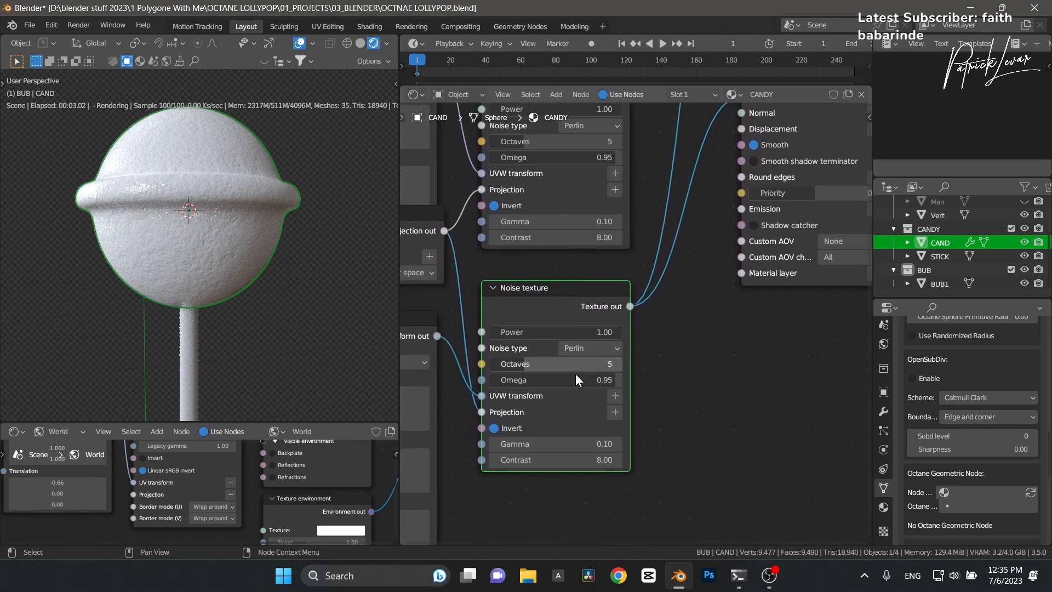
mouse_move(572, 367)
left_mouse_down()
mouse_move(557, 366)
mouse_move(571, 380)
mouse_move(559, 380)
left_mouse_up()
mouse_move(574, 363)
left_mouse_down()
mouse_move(586, 364)
mouse_move(568, 364)
left_mouse_up()
left_click(594, 459)
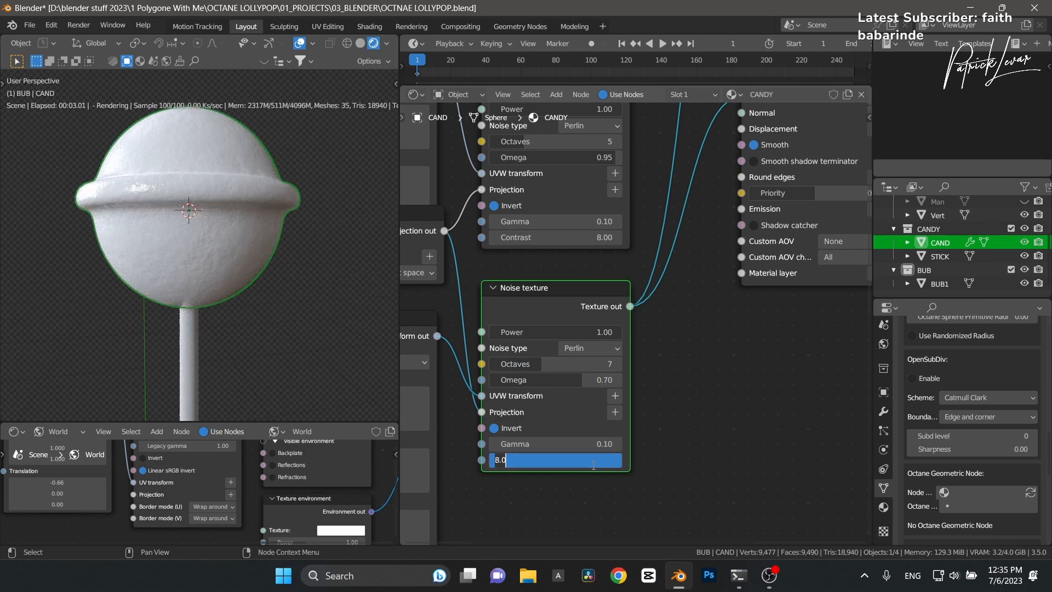
type("10")
key("Return")
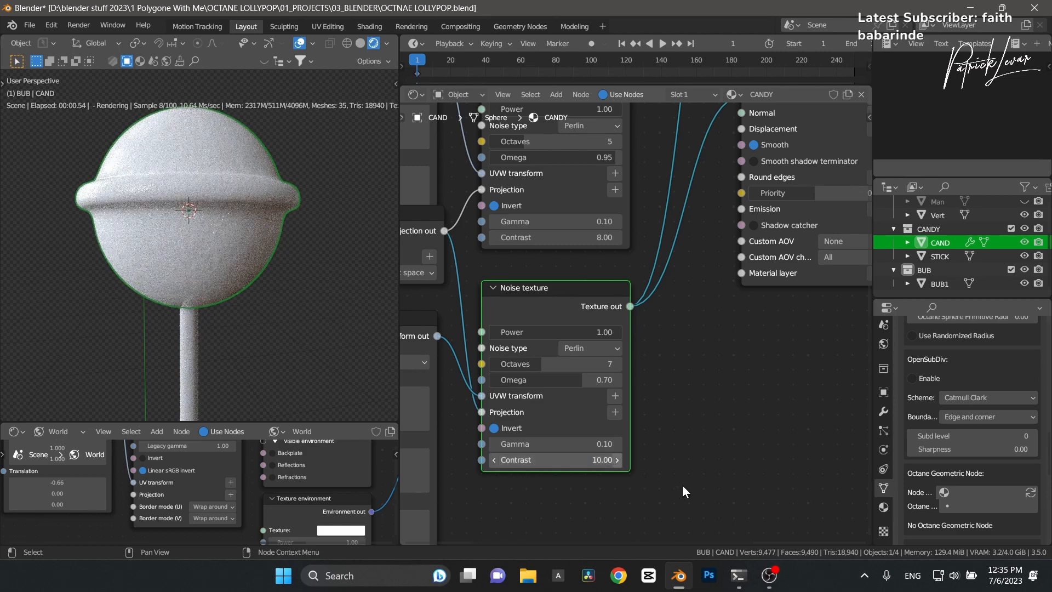
Step: Double the scale of the duplicated Noise texture's 3D transformation to 0.06 on all axes
middle_click_drag(690, 407, 834, 330)
left_click_drag(542, 383, 542, 412)
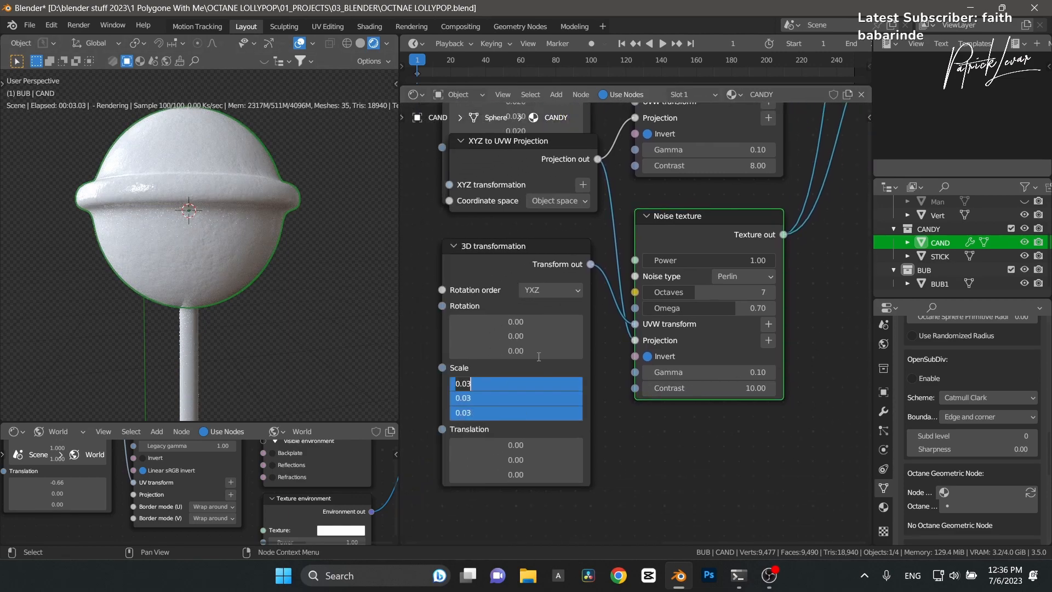
type("*2")
key("Return")
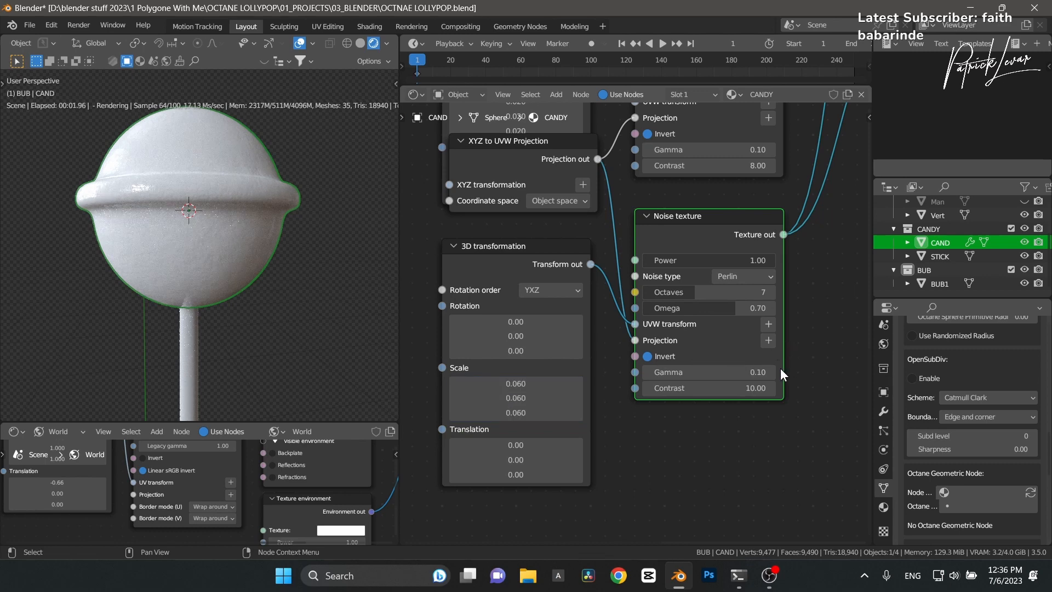
Step: Set the duplicated Noise texture's Gamma to 0.3
double_click(738, 372)
key("BackSpace")
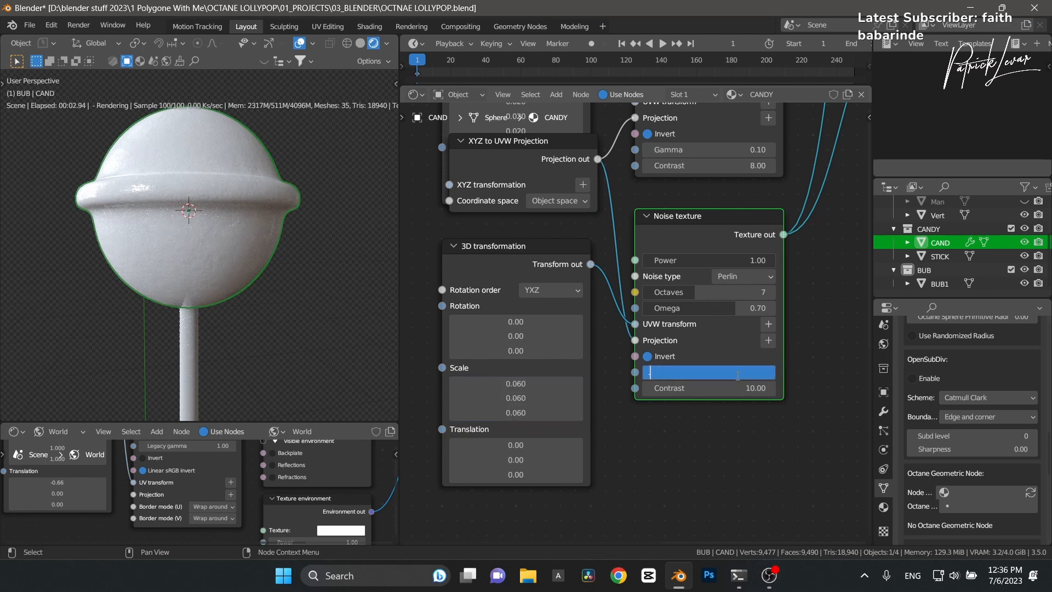
type(".3")
key("Return")
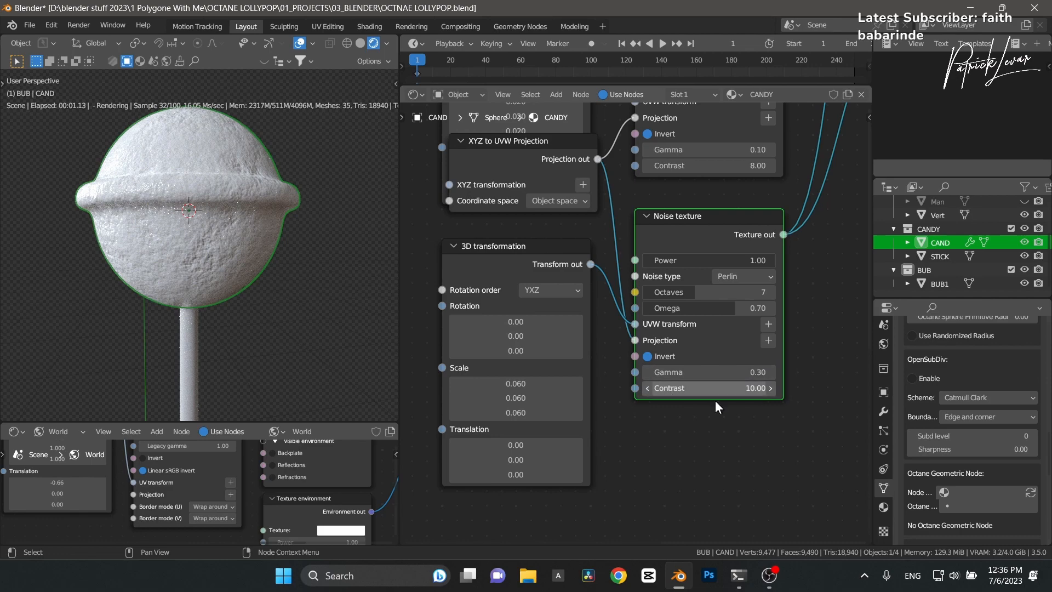
Step: Try Contrast values of 5 and 20 on the duplicated Noise texture, keeping 20
double_click(739, 389)
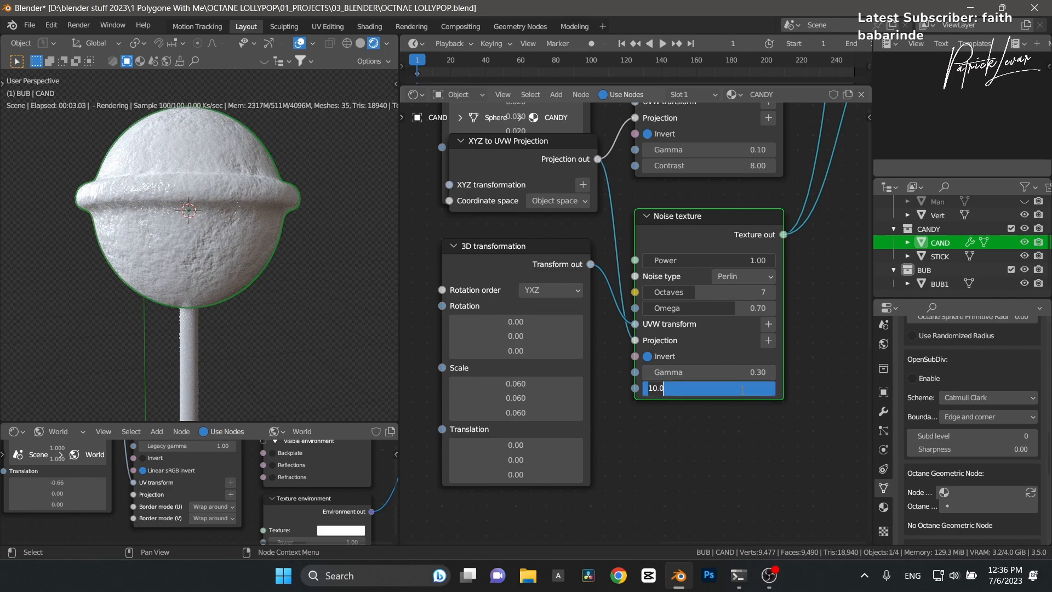
type("5")
key("Return")
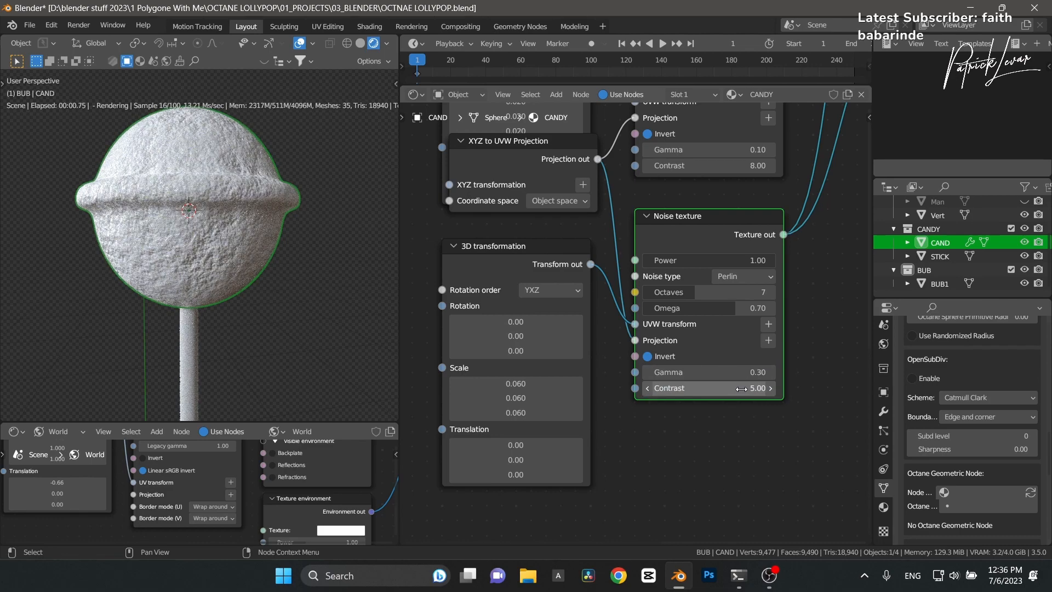
double_click(743, 389)
type("20")
key("Return")
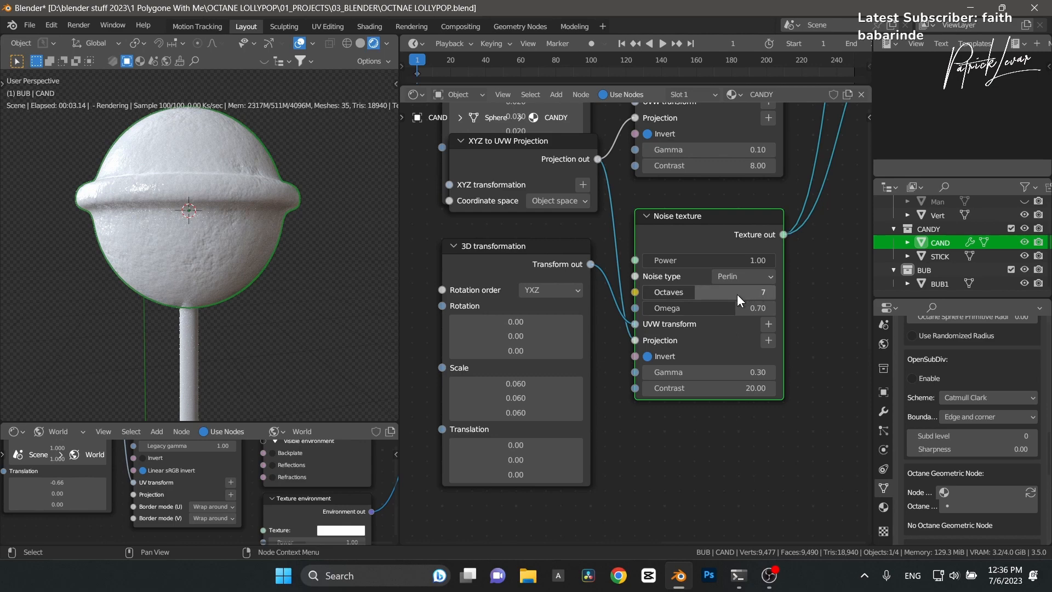
Step: Reduce the duplicated Noise texture's Octaves to 4
left_click_drag(737, 294, 666, 291)
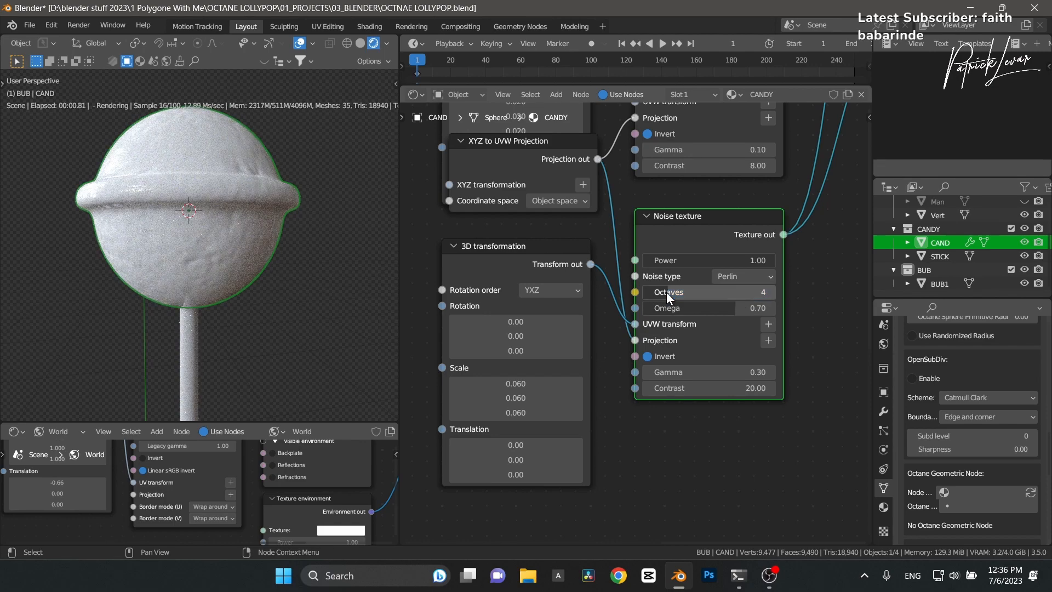
left_click(666, 292)
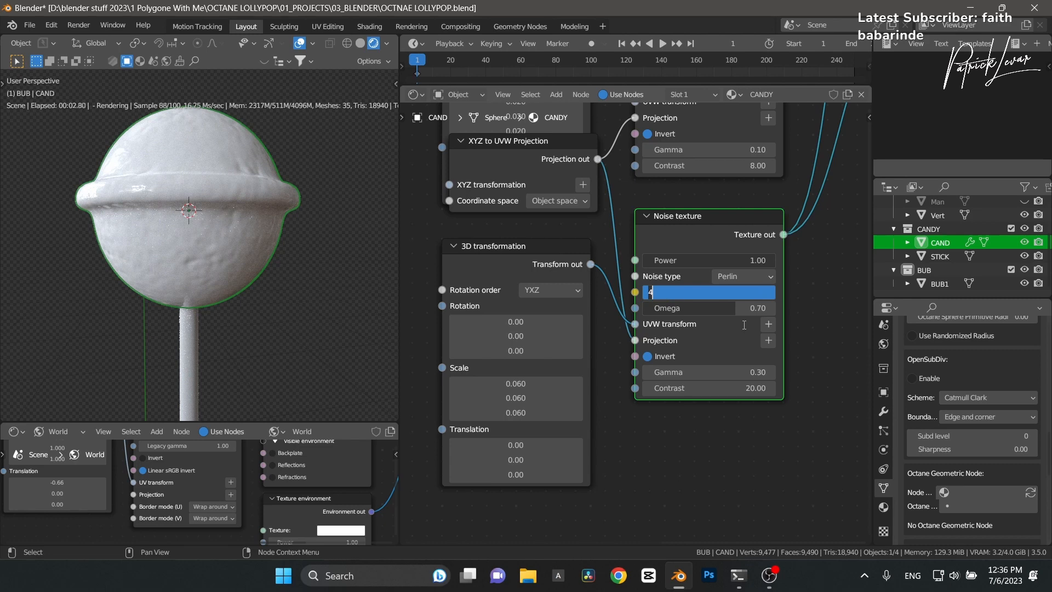
key("Return")
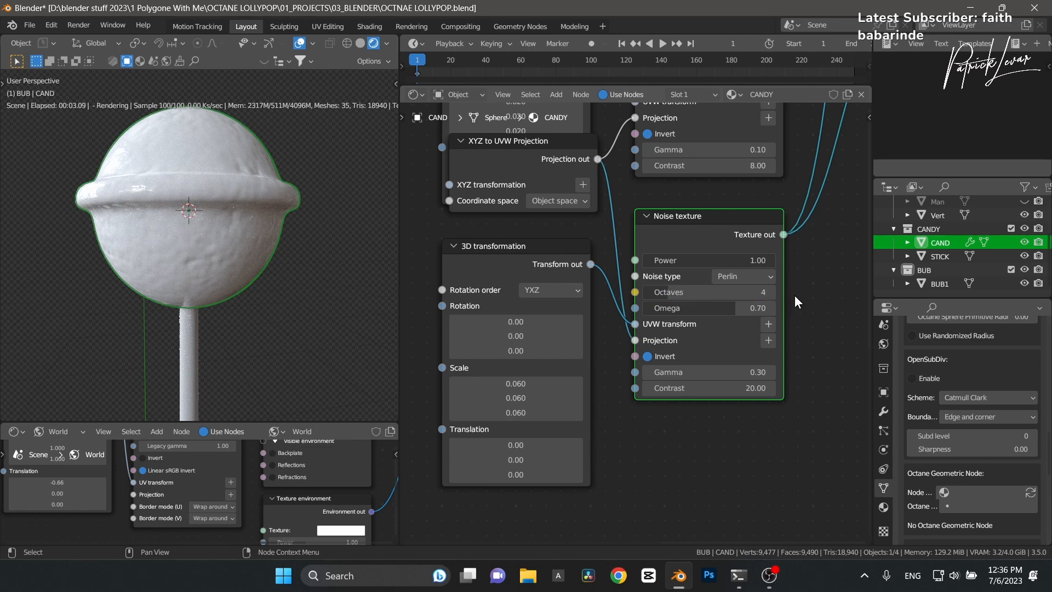
Step: Insert a Mix texture node before Bump, with the original Noise texture as First texture and the duplicate as Second texture
middle_click_drag(795, 289, 766, 331)
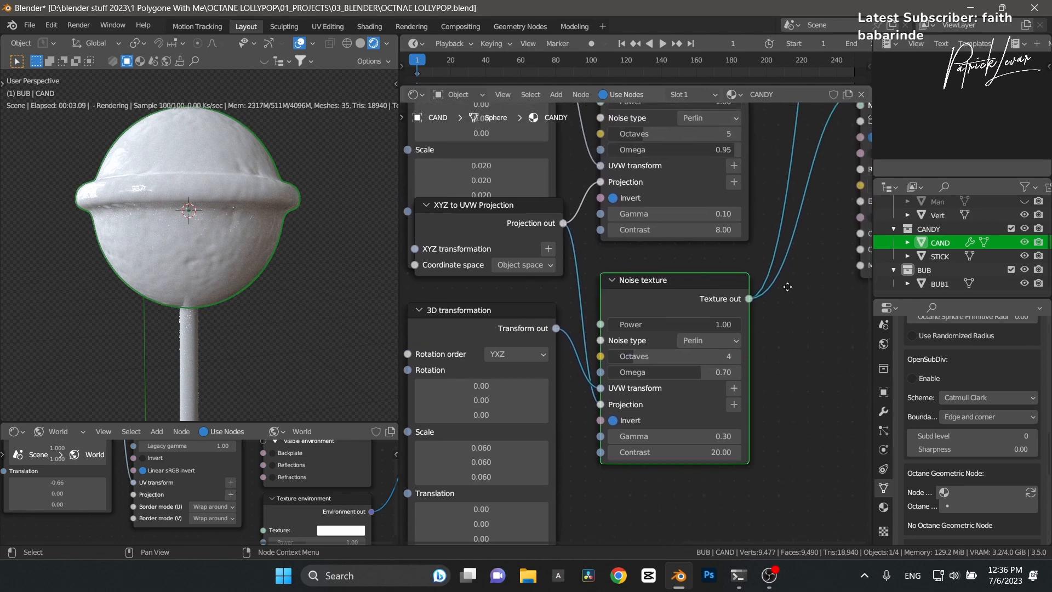
middle_click_drag(787, 287, 644, 438)
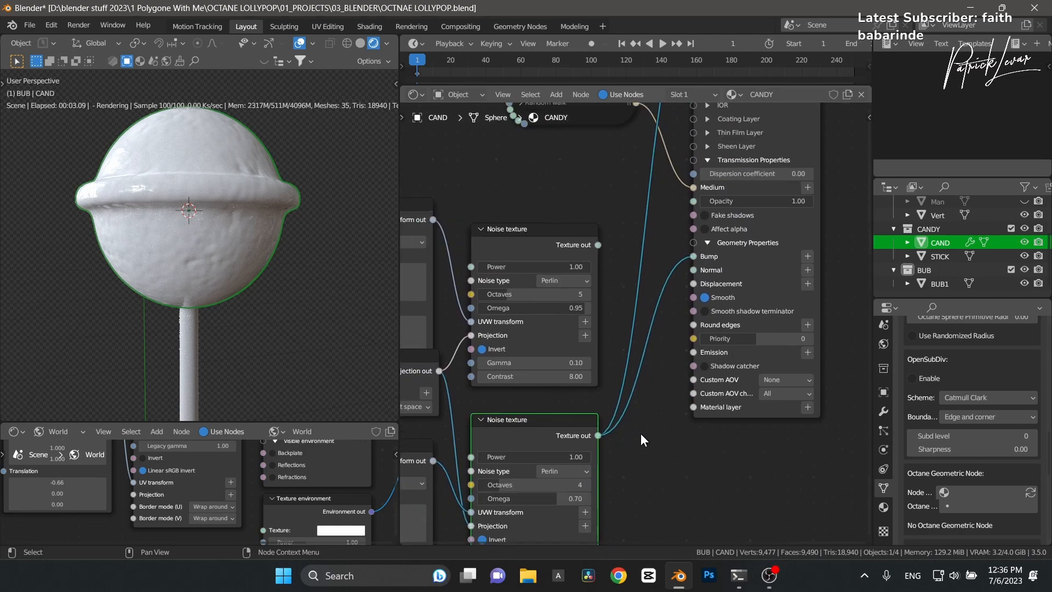
key("shift+a")
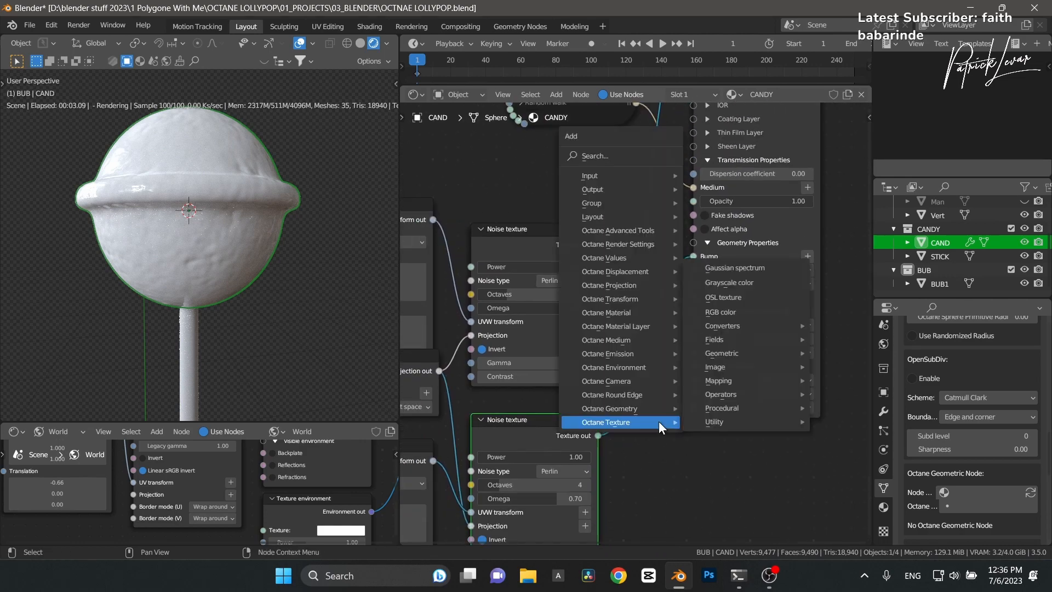
key("s")
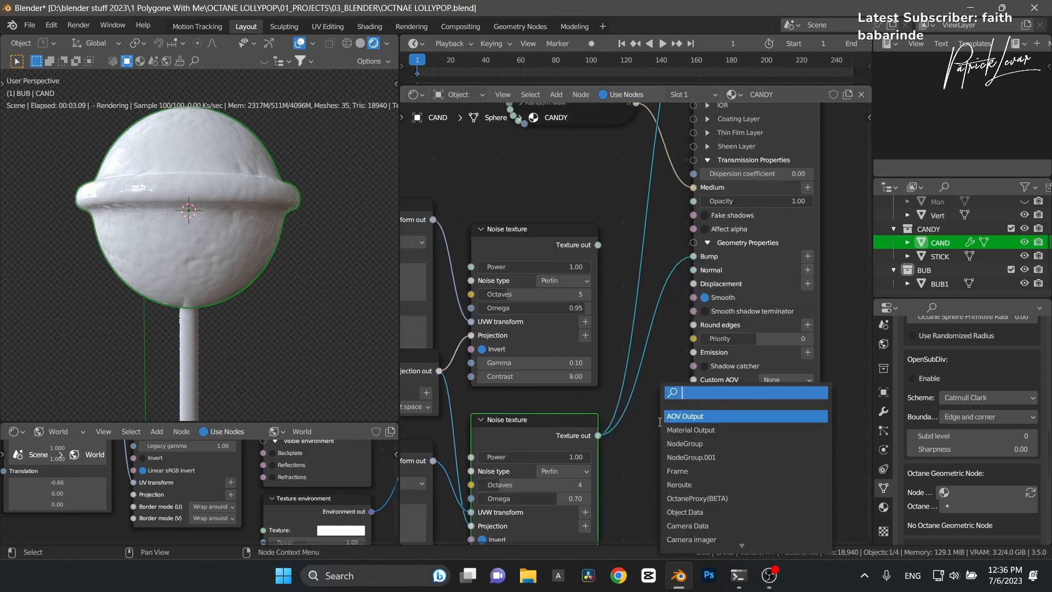
type("Mi")
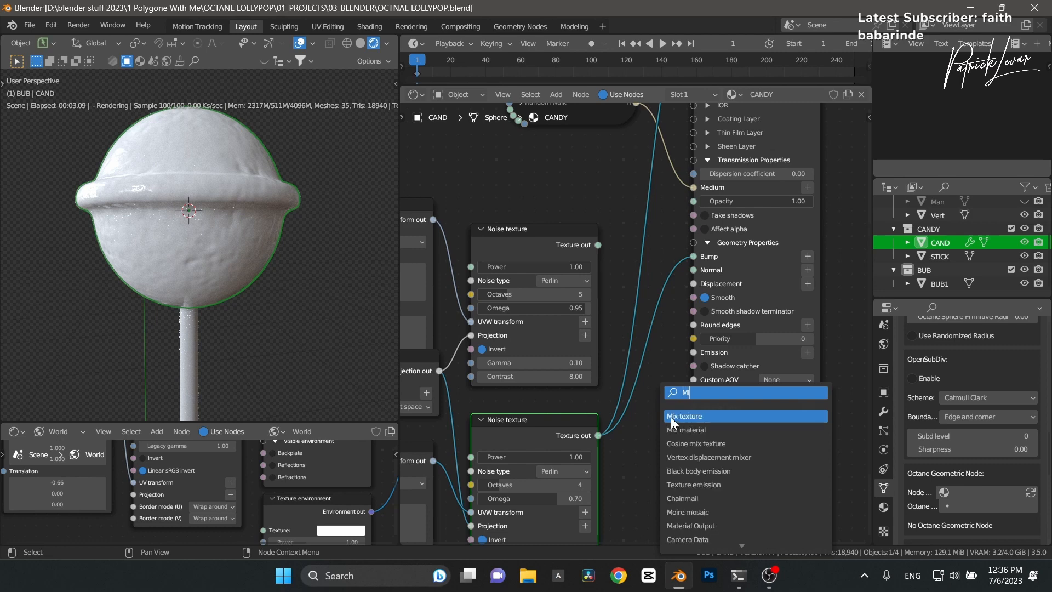
left_click(672, 417)
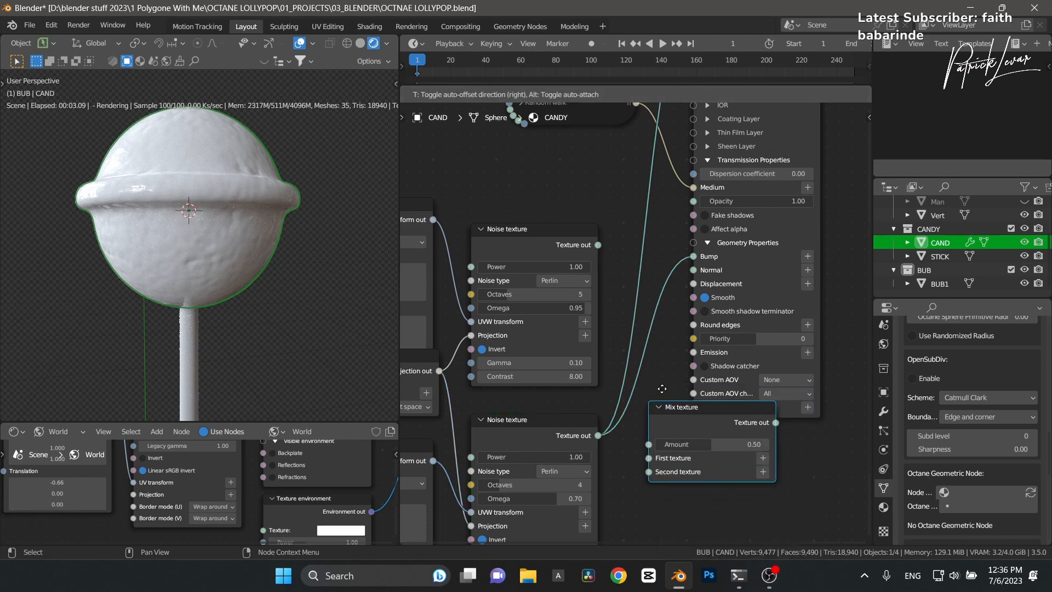
left_click(664, 354)
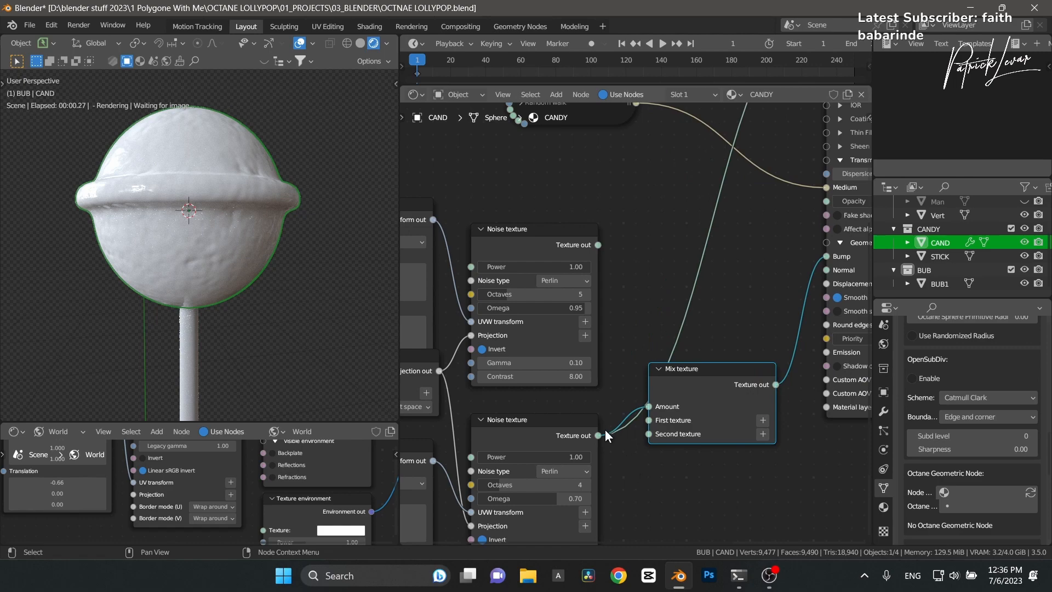
left_click_drag(669, 396, 649, 357)
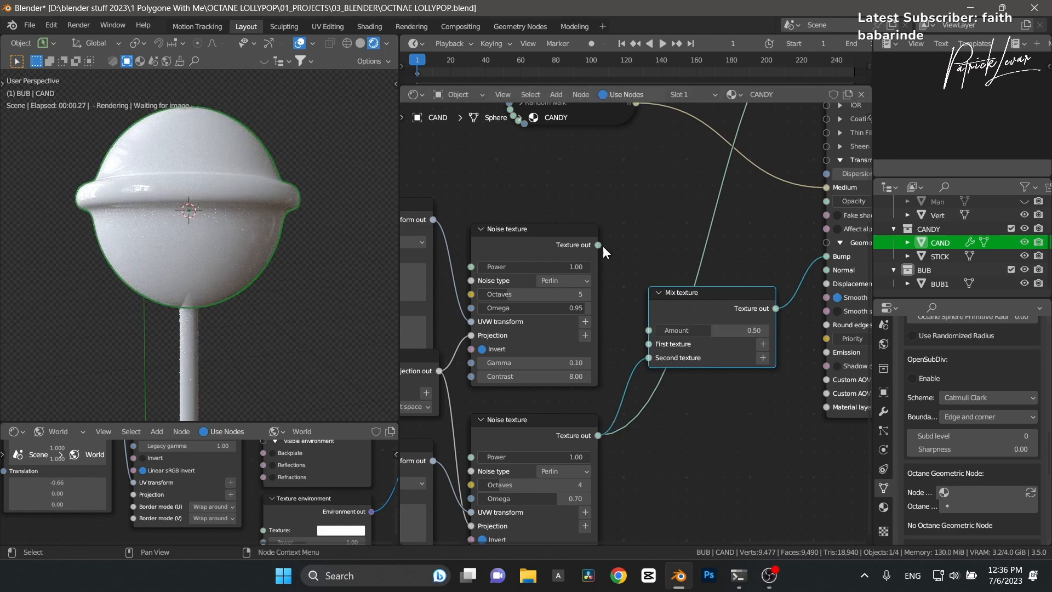
left_click_drag(598, 245, 648, 343)
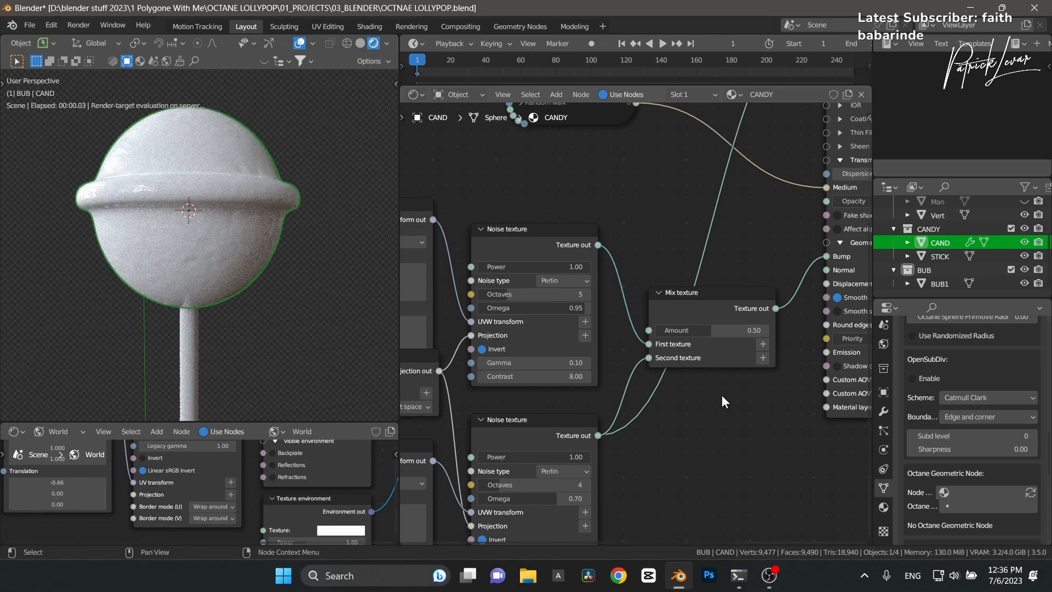
Step: Try Amount values of 1 and 2 on the Mix texture node, returning to 0.5
middle_click_drag(785, 243, 721, 285)
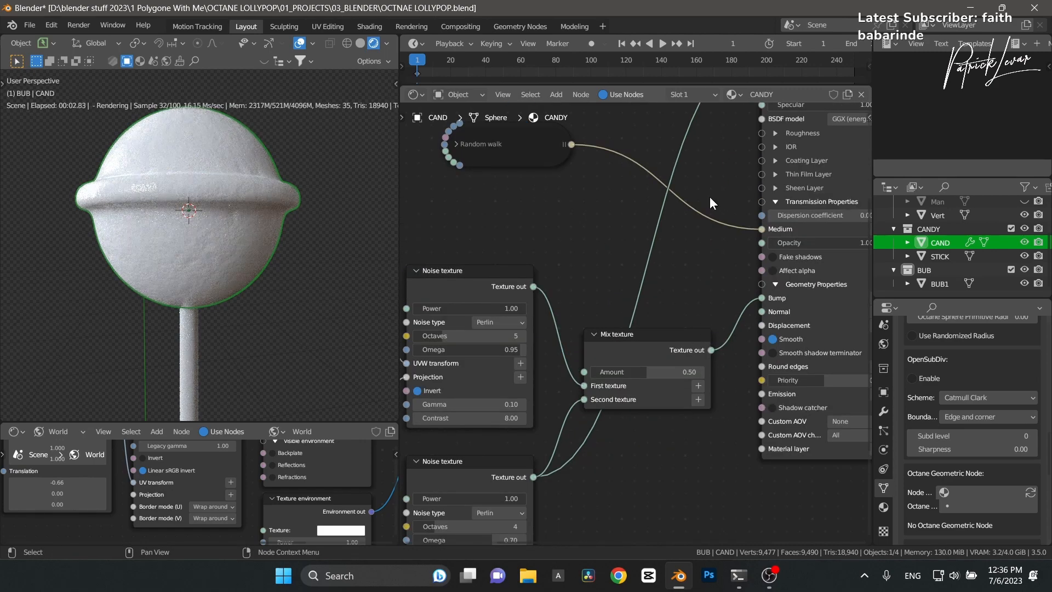
left_click(679, 372)
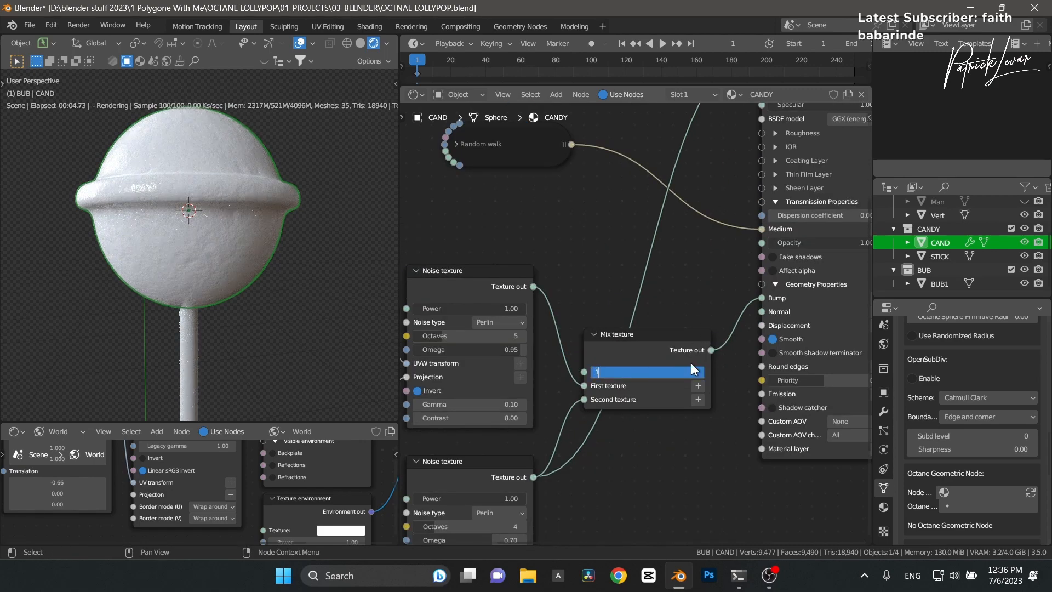
key("Return")
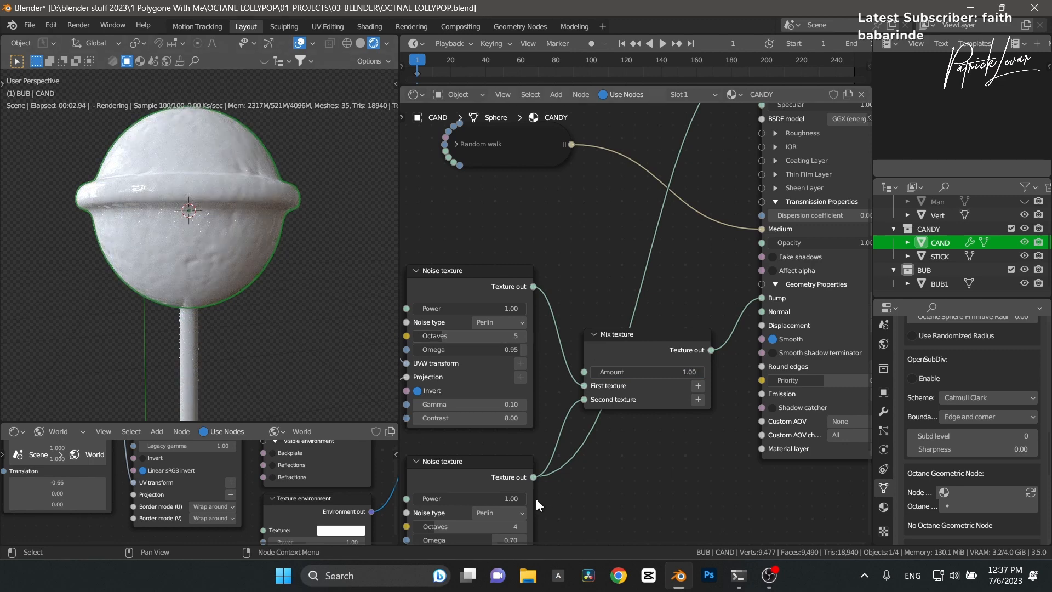
left_click(613, 374)
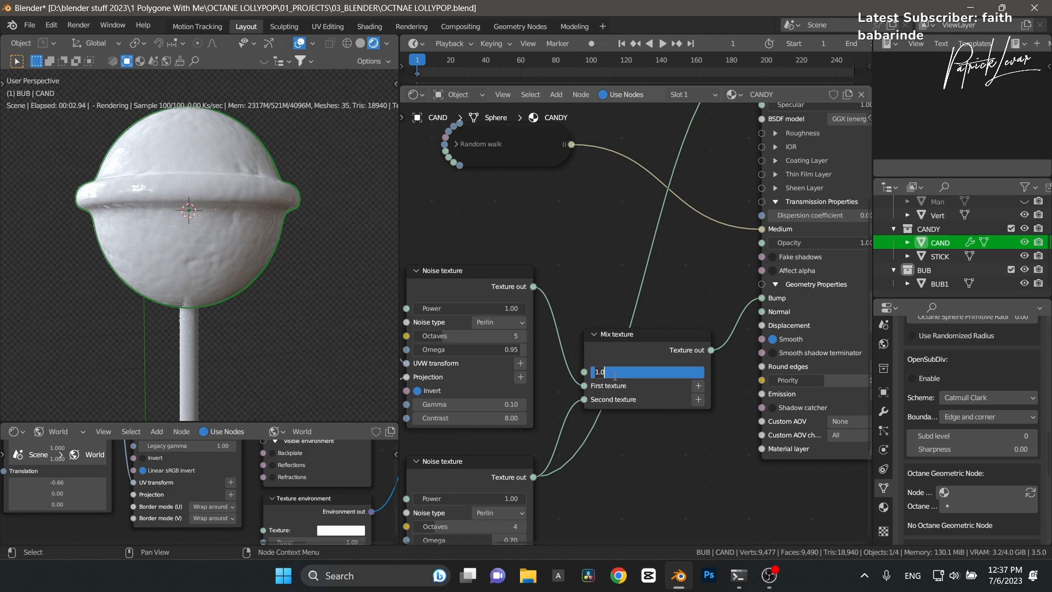
key("Return")
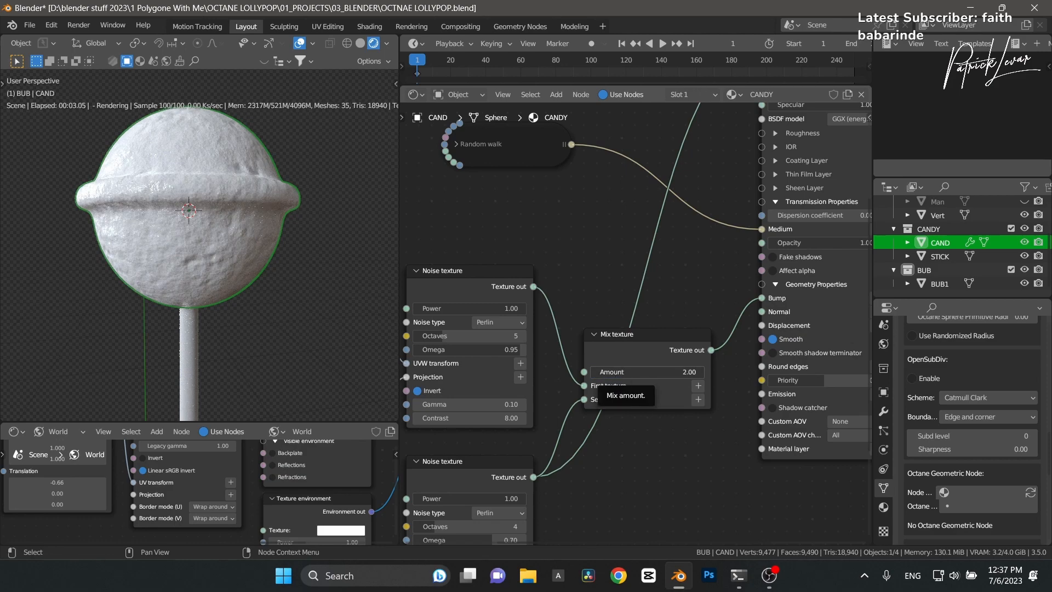
left_click(625, 373)
key("Return")
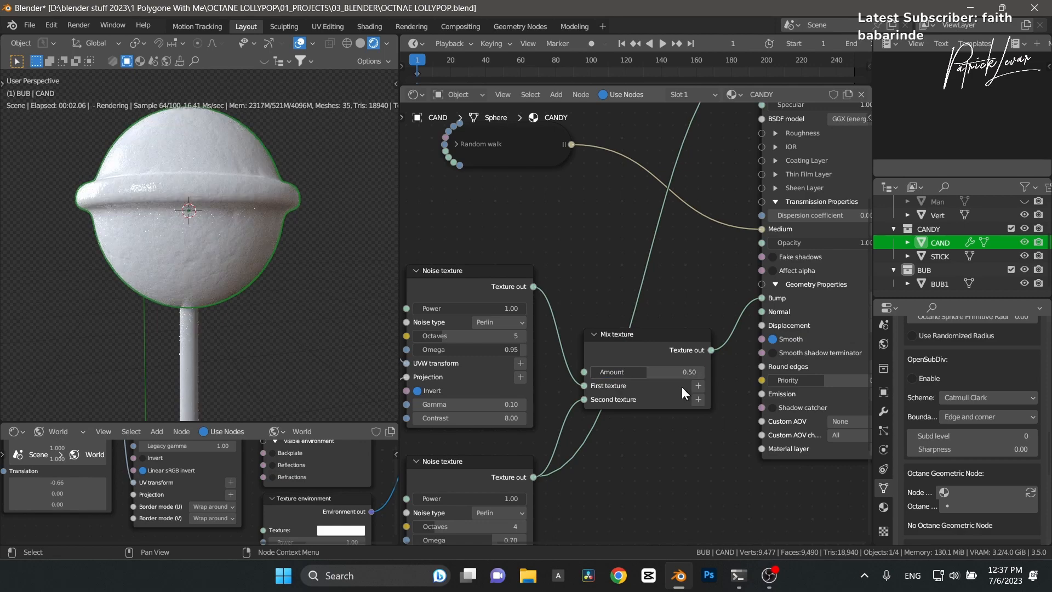
Step: Try Mix texture Amounts of 0.6 and 0.7, keeping 0.7
left_click(675, 372)
type(".6")
key("Return")
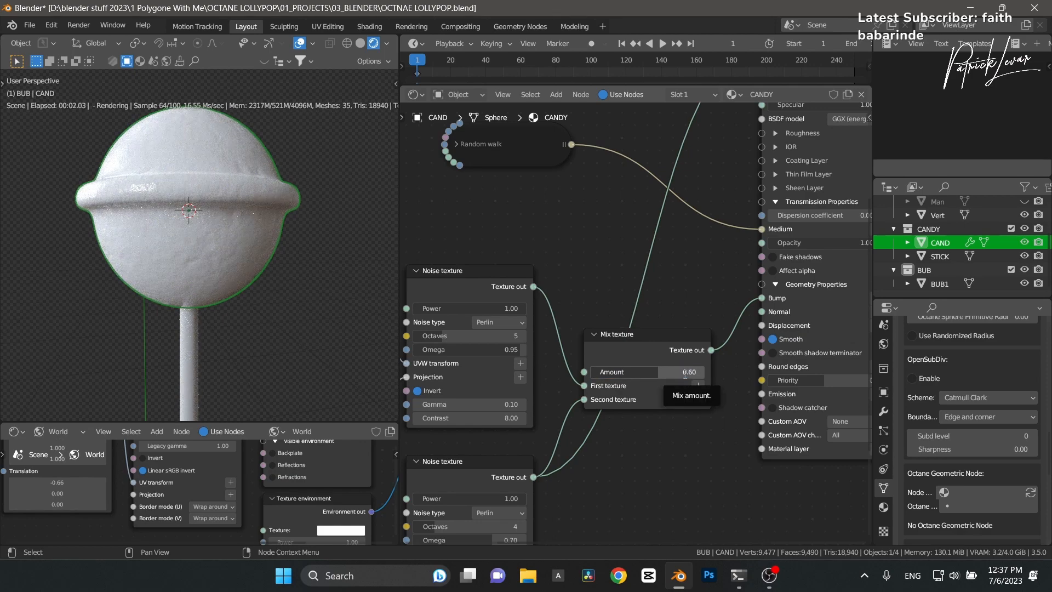
left_click(681, 370)
type(".7")
key("Return")
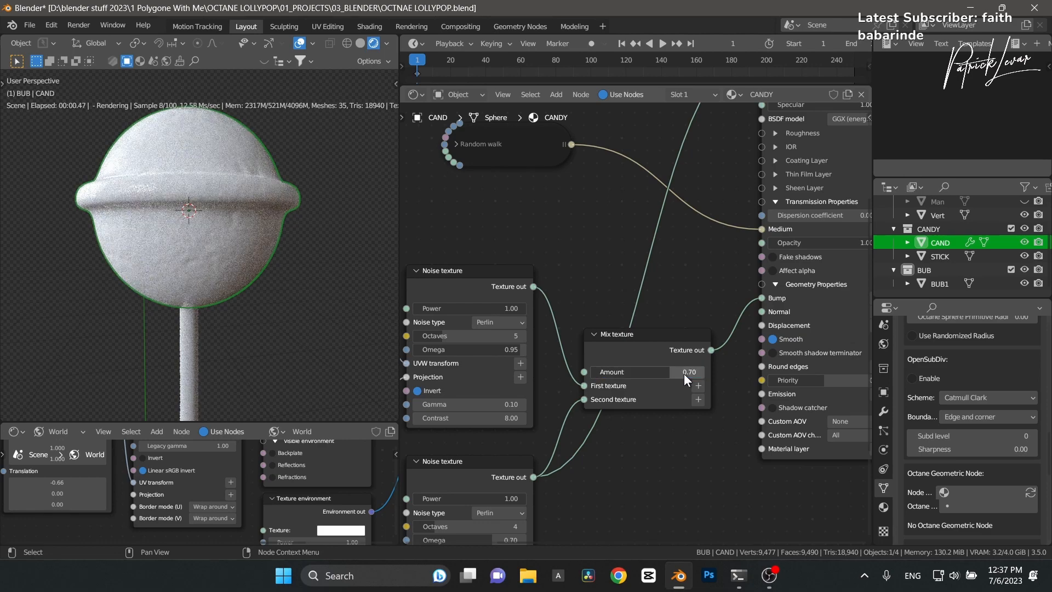
Step: Disconnect the noise texture from the Universal material's Albedo and re-enable the muted Grayscale color and Random walk nodes
middle_click_drag(658, 296, 595, 476)
left_click_drag(698, 227, 581, 312)
left_click_drag(504, 373, 415, 162)
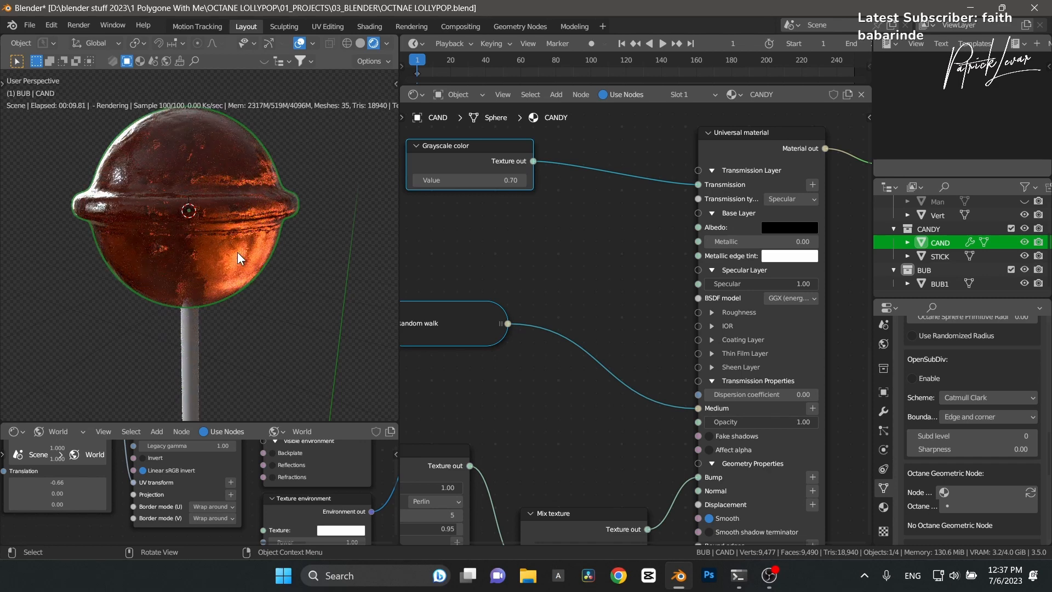
Step: Select the lollipop stick and create a new material for it
left_click(189, 359)
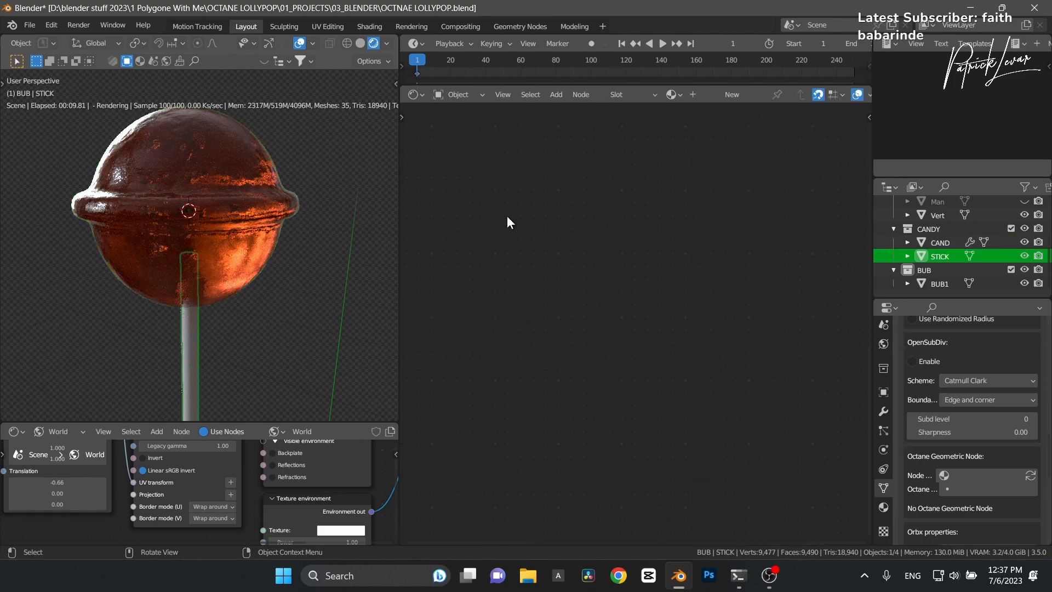
left_click(740, 94)
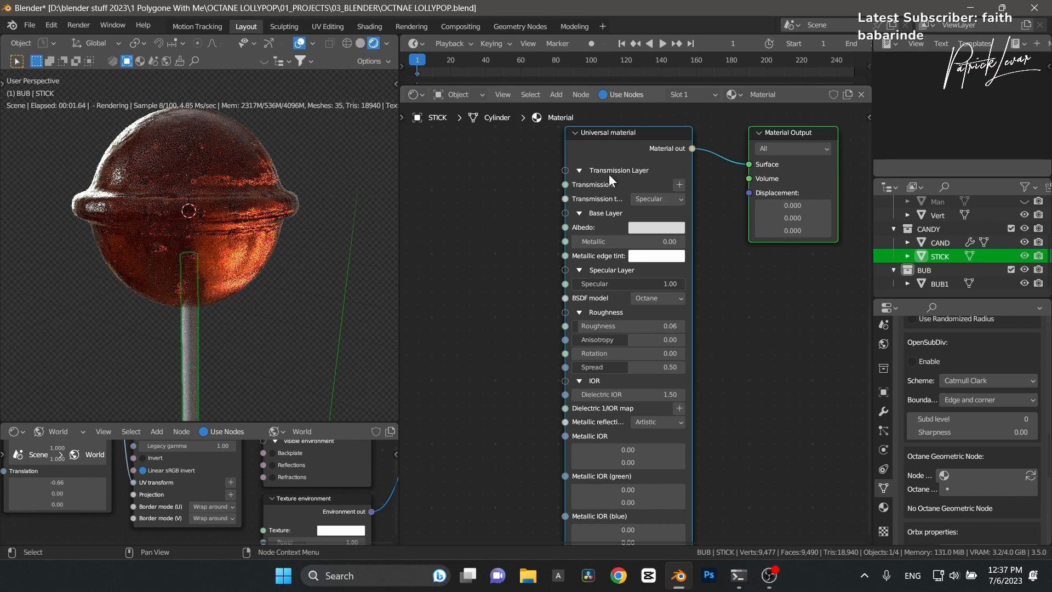
left_click_drag(614, 159, 620, 159)
left_click(772, 313)
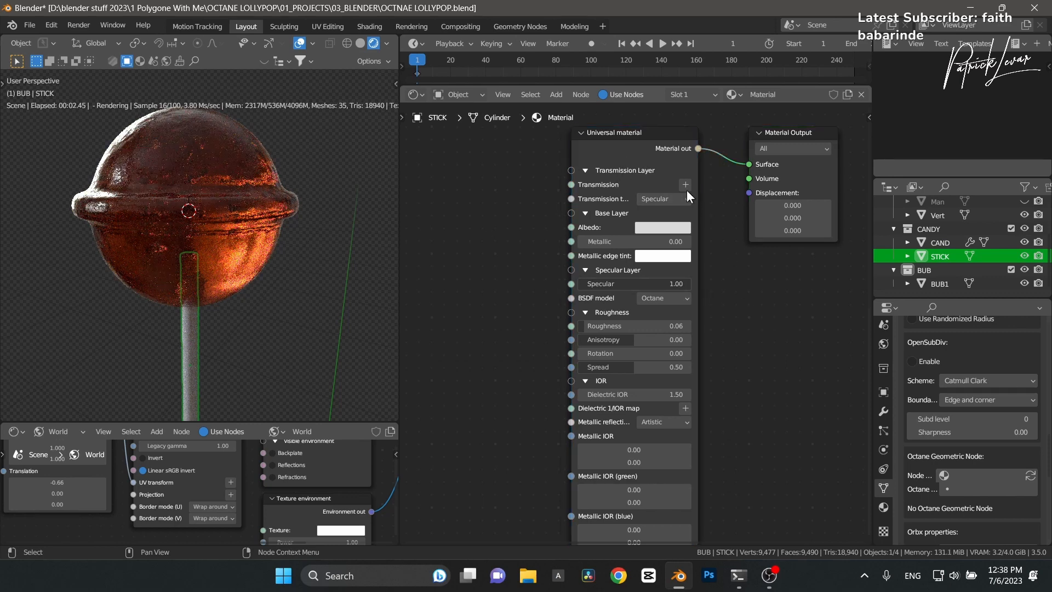
Step: Replace the stick's Universal material node with a Diffuse material connected to the Material Output's Surface
left_click(650, 168)
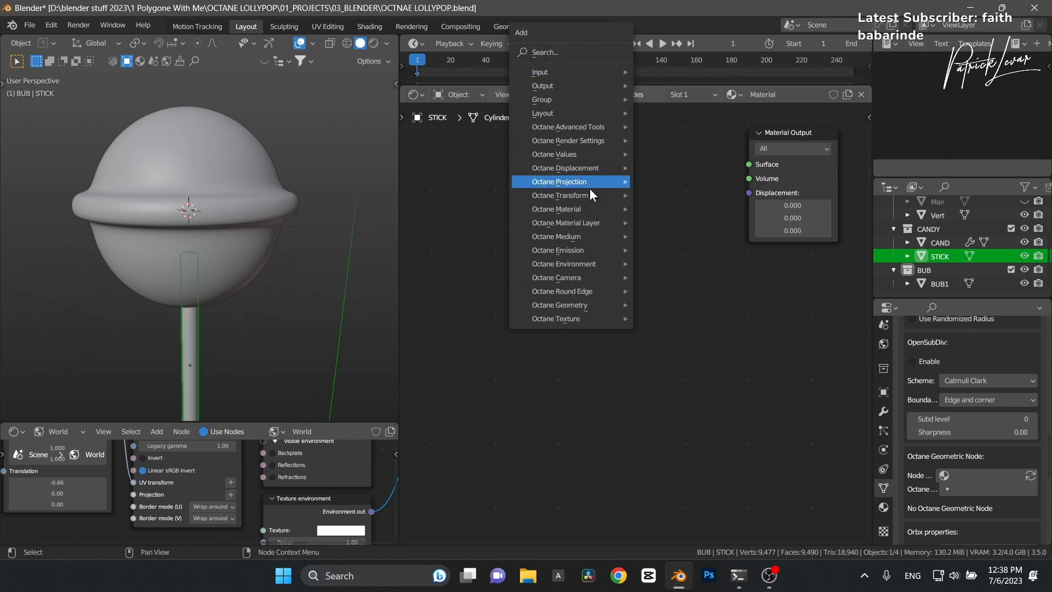
mouse_move(589, 213)
left_click(691, 239)
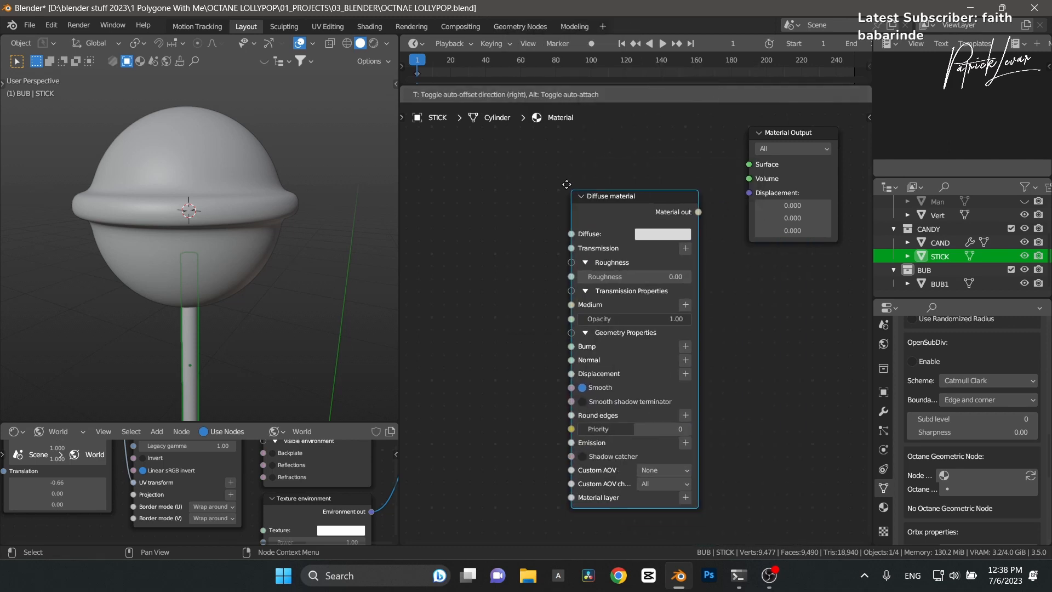
left_click(682, 219)
left_click_drag(699, 212, 750, 164)
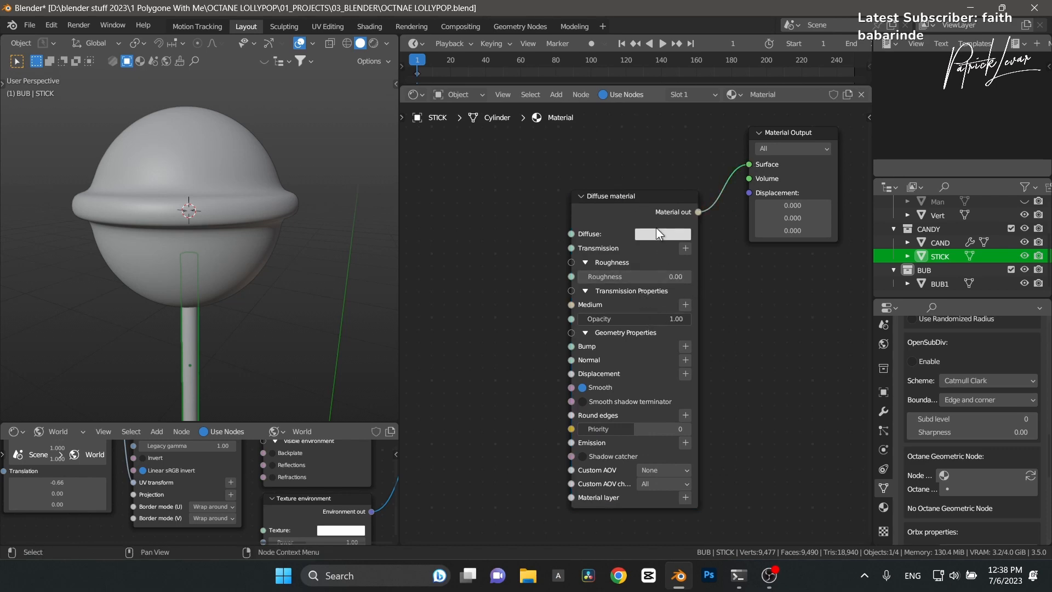
Step: Tint the stick's Diffuse colour to a warm off-white and preview the whole lollipop in rendered shading
left_click(671, 234)
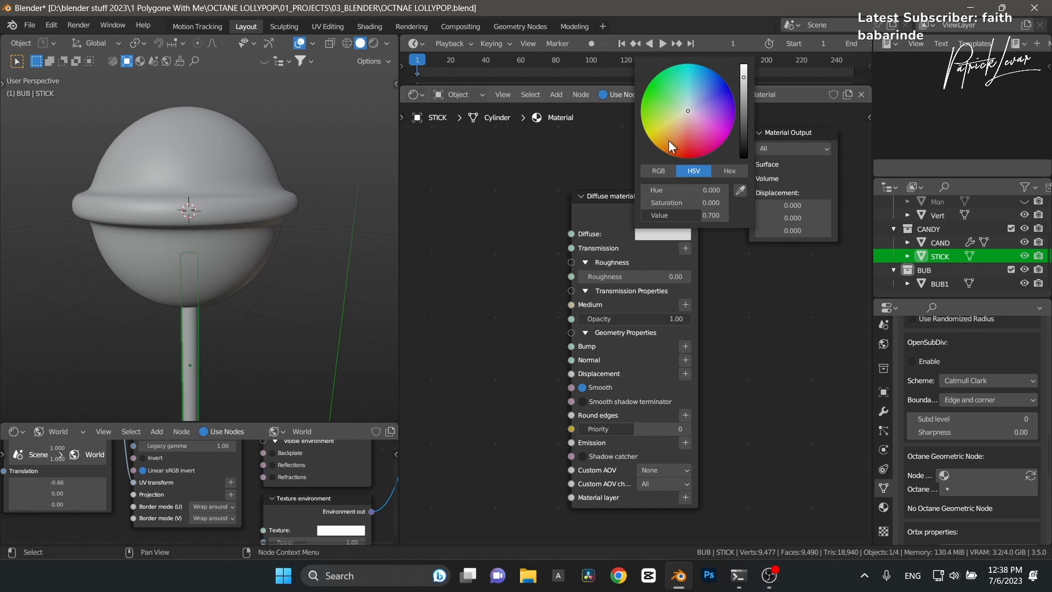
left_click(685, 112)
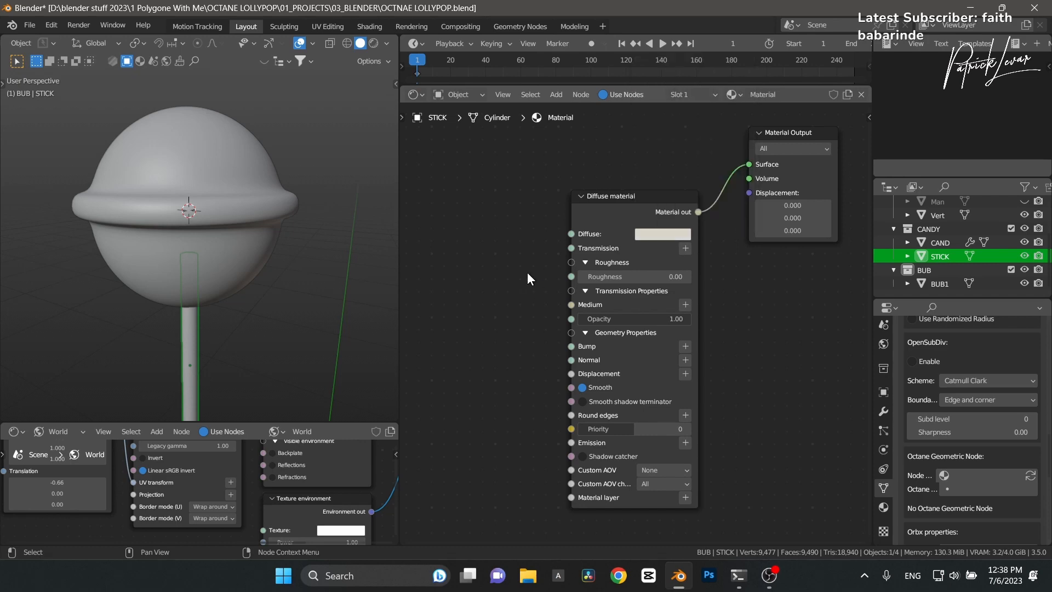
left_click(373, 43)
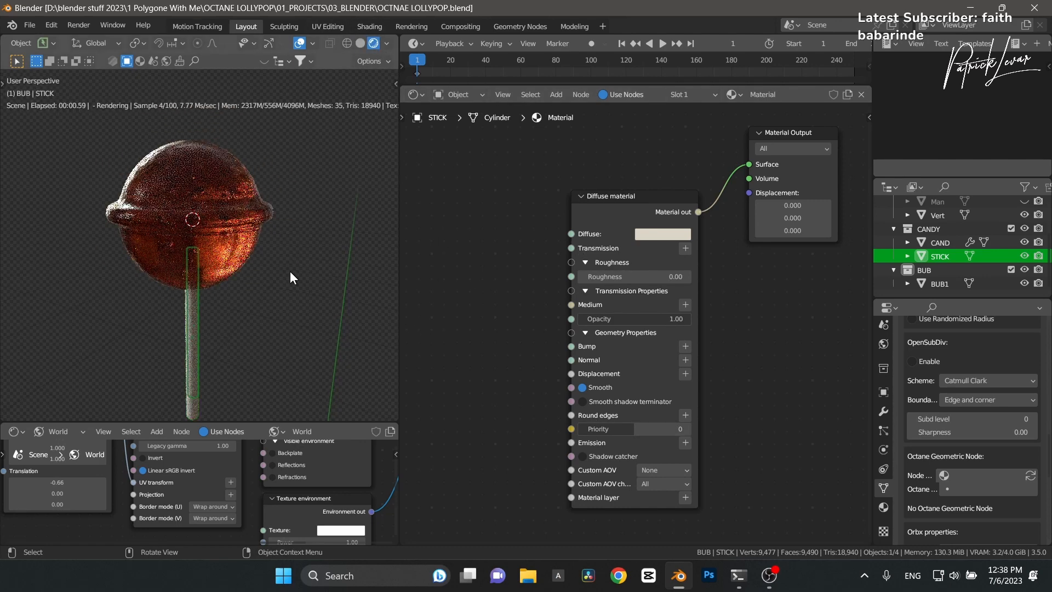
scroll(290, 270, "down", 2)
middle_click_drag(284, 275, 257, 301)
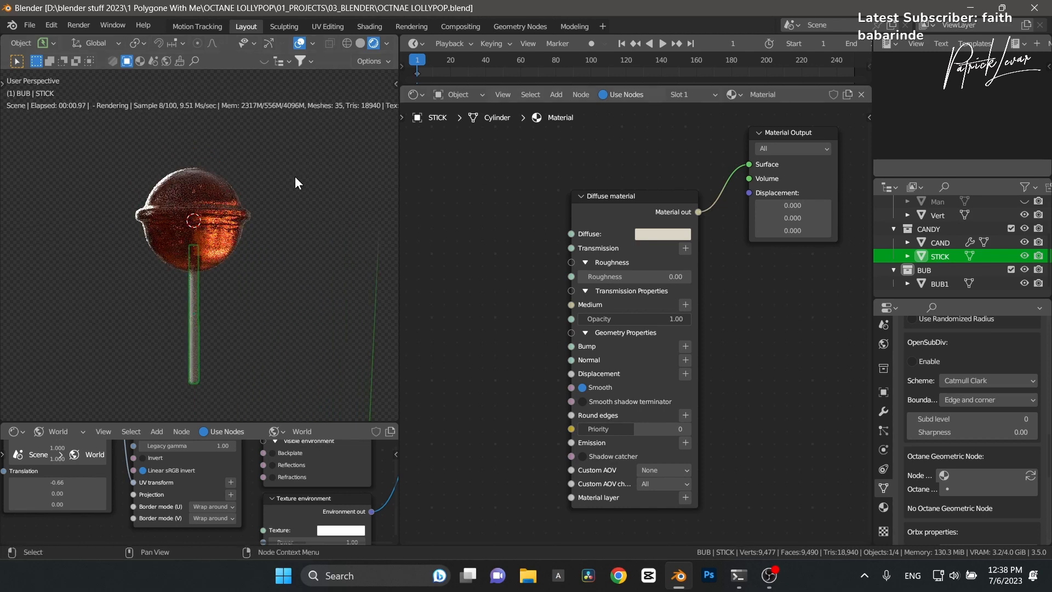
Step: Try the Diffuse transmission type on the candy's Universal material and inspect the render closely
left_click(212, 200)
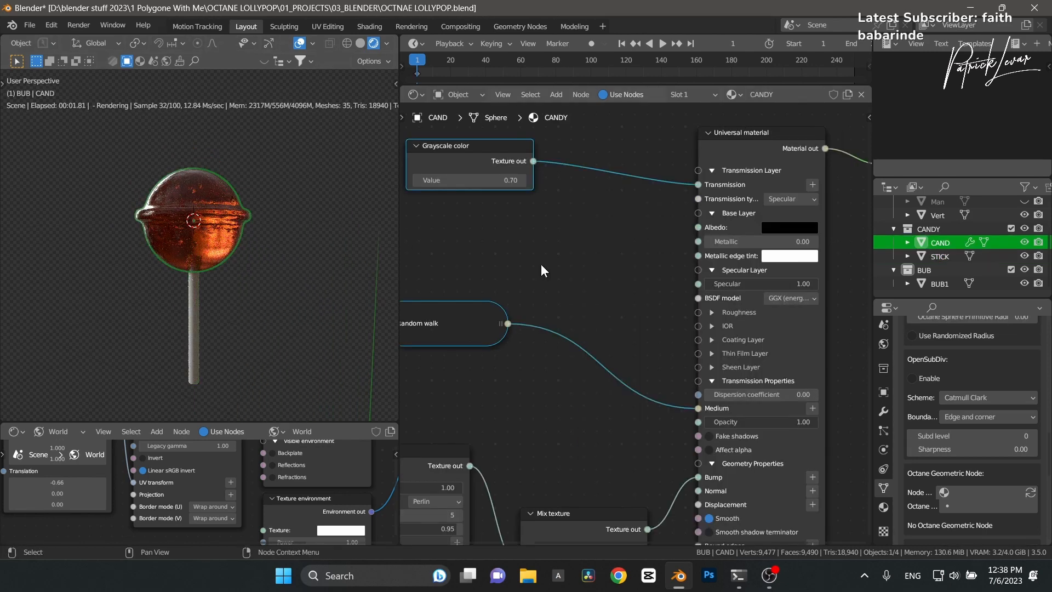
left_click(794, 202)
left_click(794, 224)
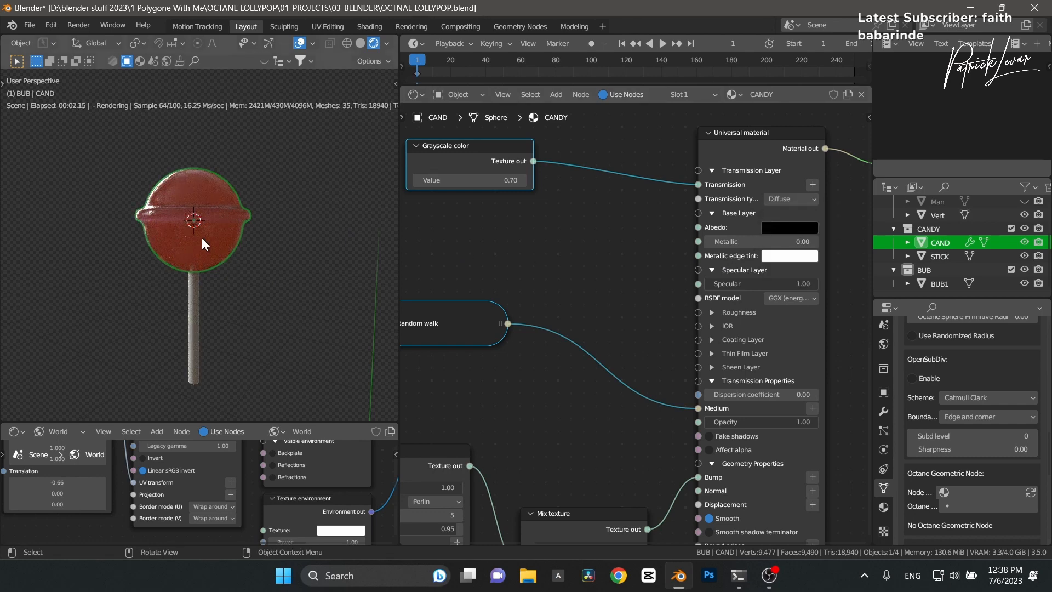
scroll(202, 238, "up", 1)
scroll(254, 263, "up", 2)
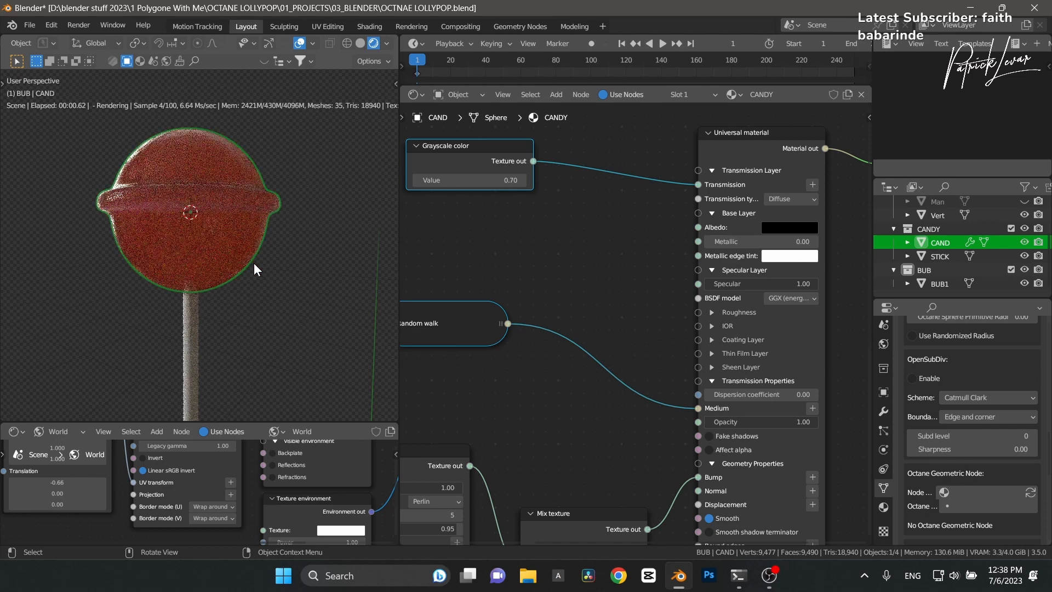
Step: Expand the candy's Random walk node and try Density values of 1 and 100, returning to 15
middle_click_drag(447, 392, 535, 232)
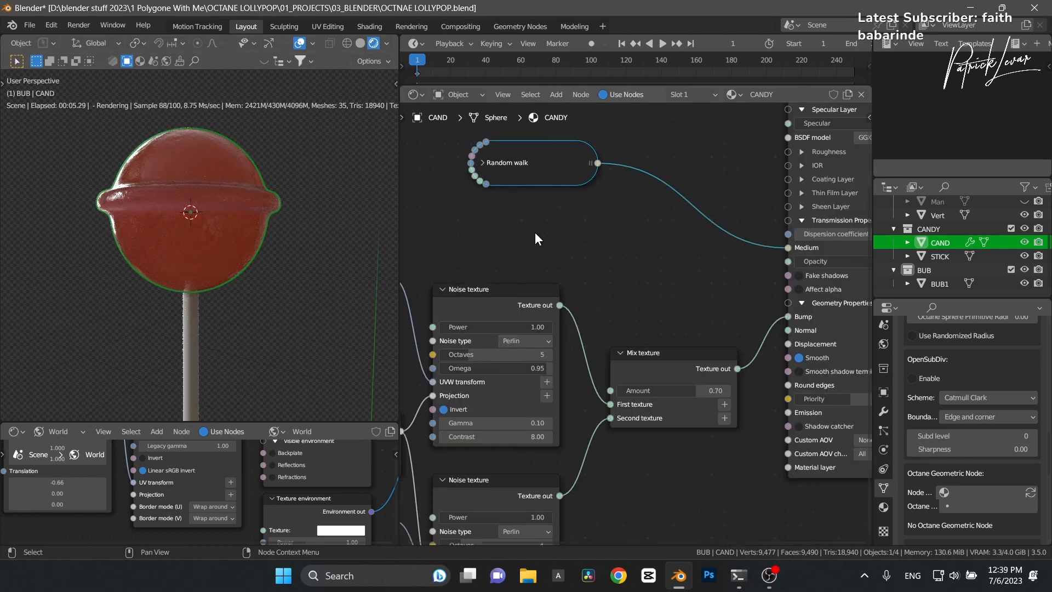
left_click(481, 163)
middle_click_drag(636, 263, 639, 242)
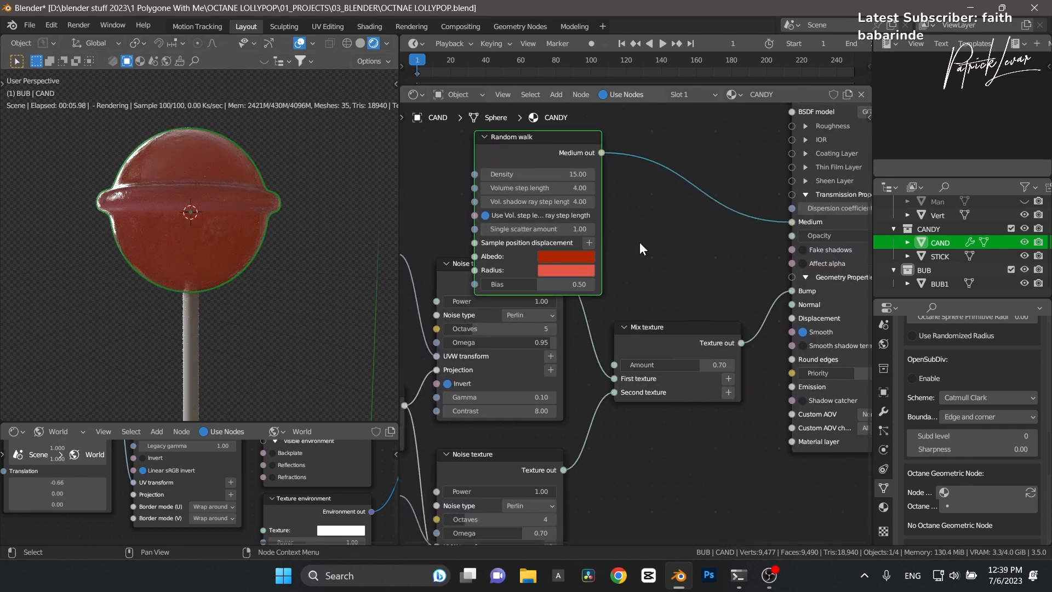
double_click(540, 174)
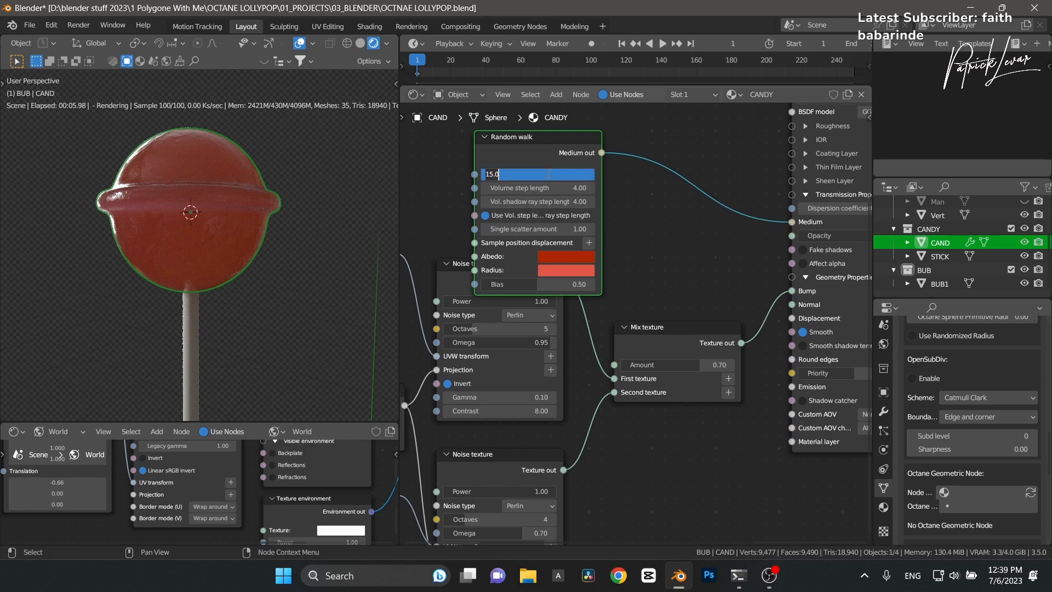
type("1")
key("Return")
double_click(563, 176)
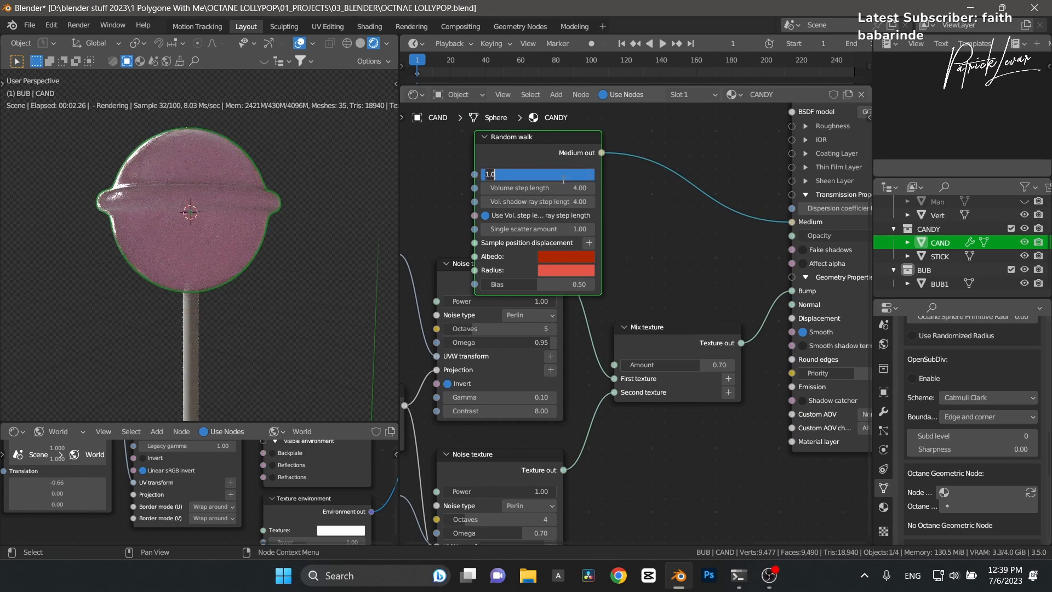
type("100")
key("Return")
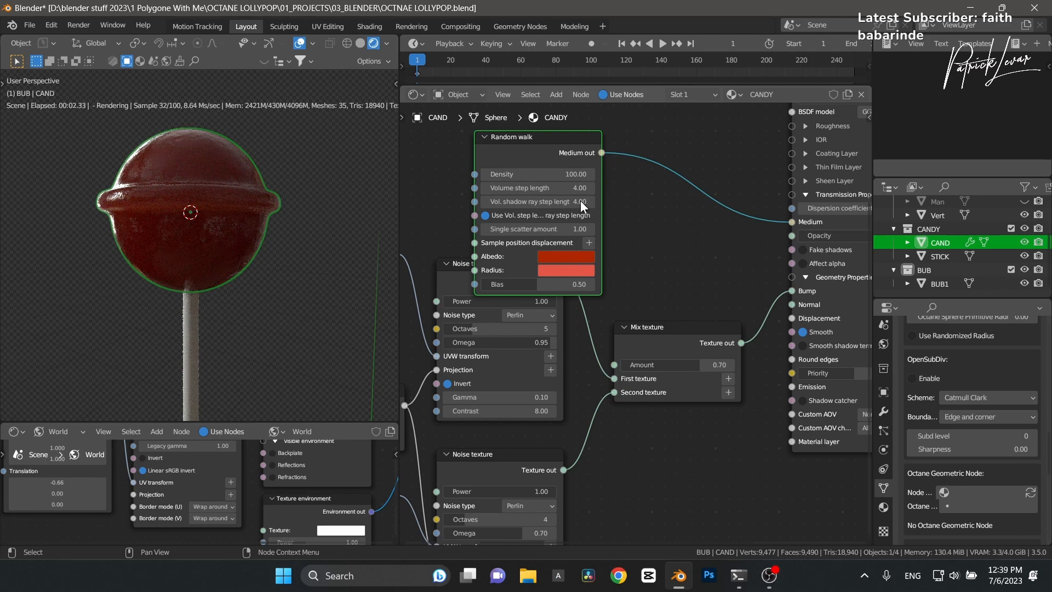
double_click(578, 175)
type("15")
key("Return")
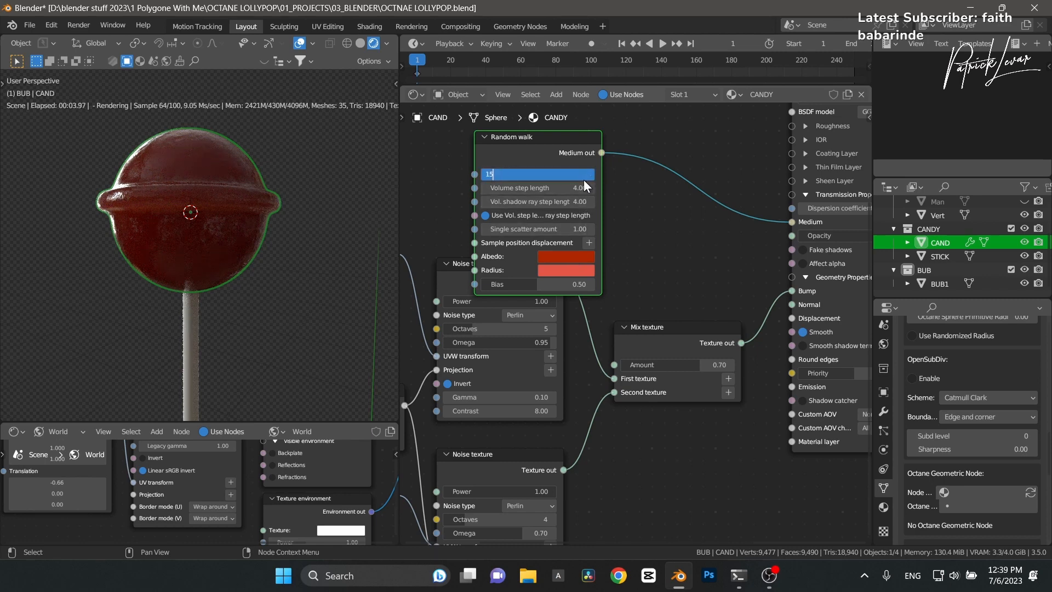
Step: Restore the candy's Transmission type to Specular and set the Random walk Density to 25
middle_click_drag(677, 206, 541, 312)
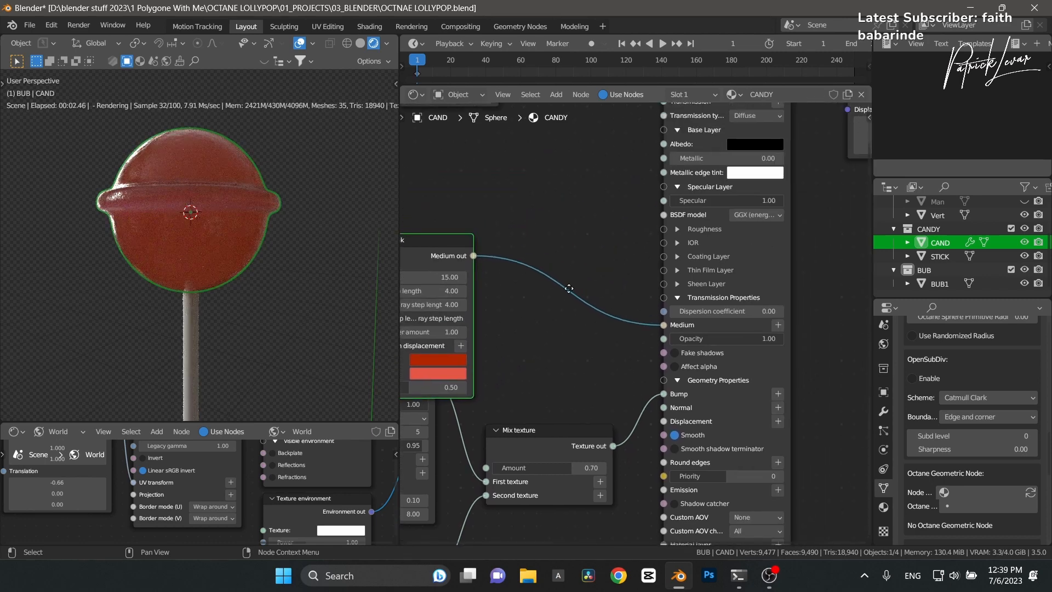
left_click(735, 118)
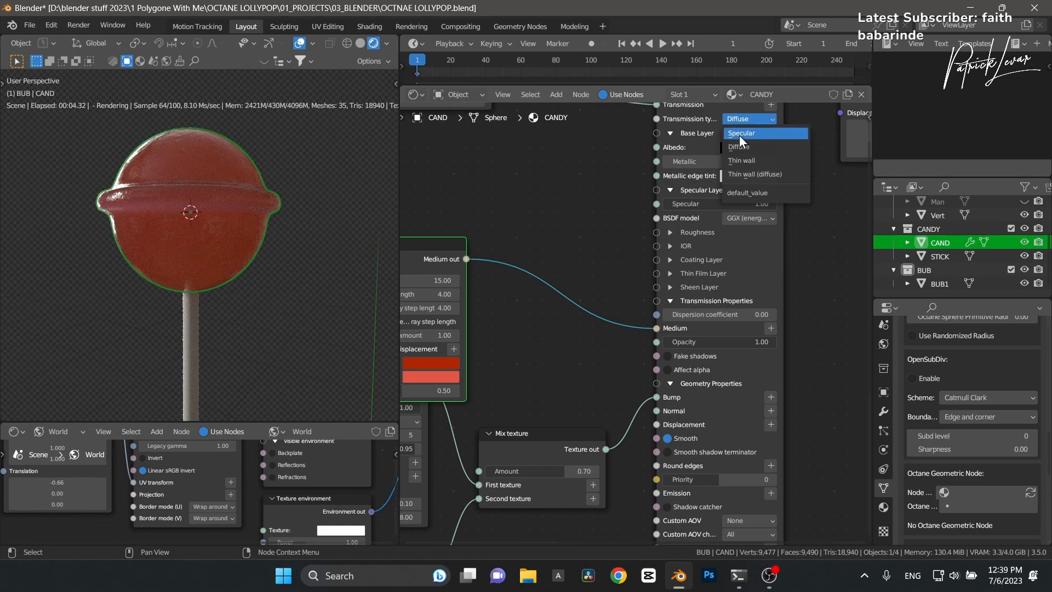
left_click(739, 134)
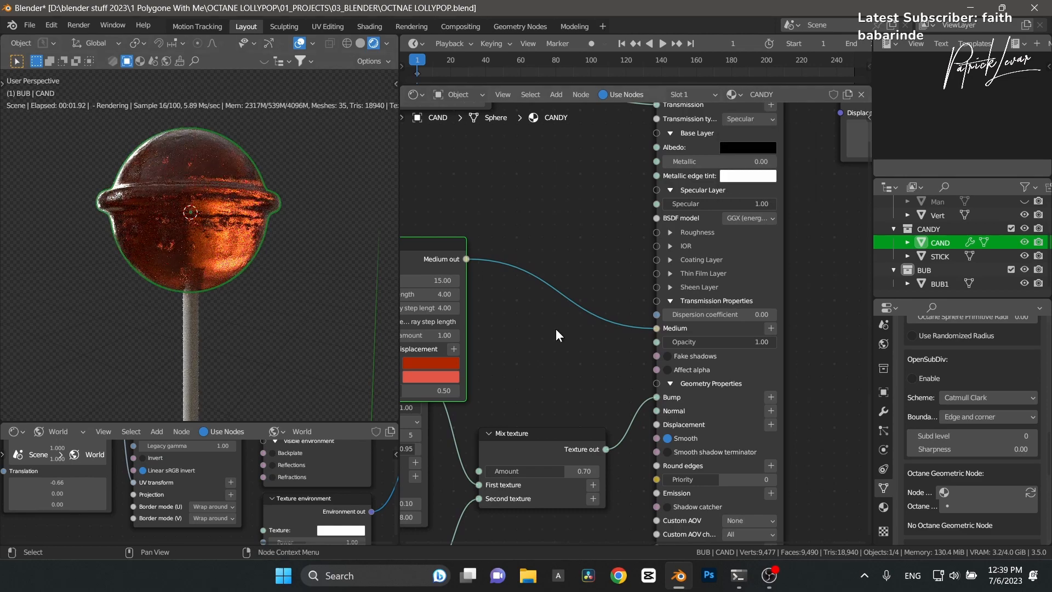
middle_click_drag(536, 370, 597, 355)
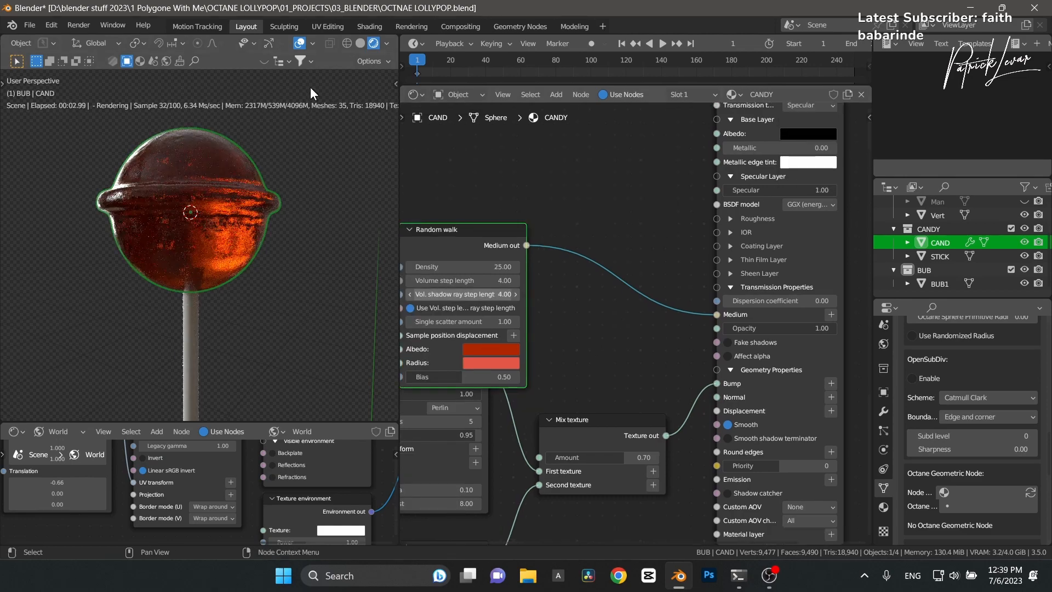
Step: Switch the render preview to solid shading and change the Shader Editor area to a 3D Viewport
left_click(359, 43)
left_click(415, 94)
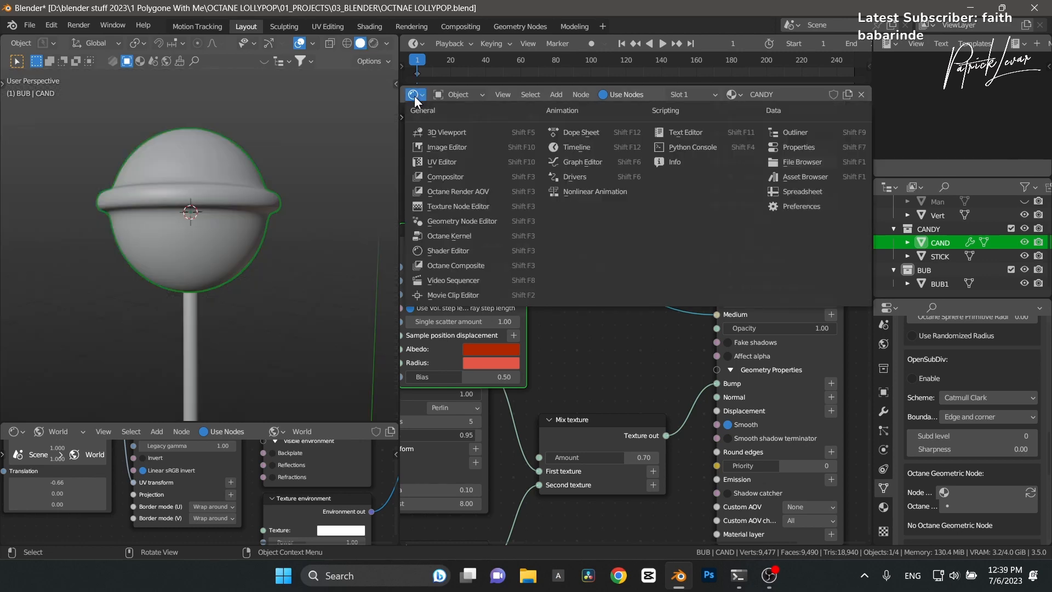
left_click(435, 136)
Step: Unhide the Camera object in the scene
scroll(619, 345, "down", 6)
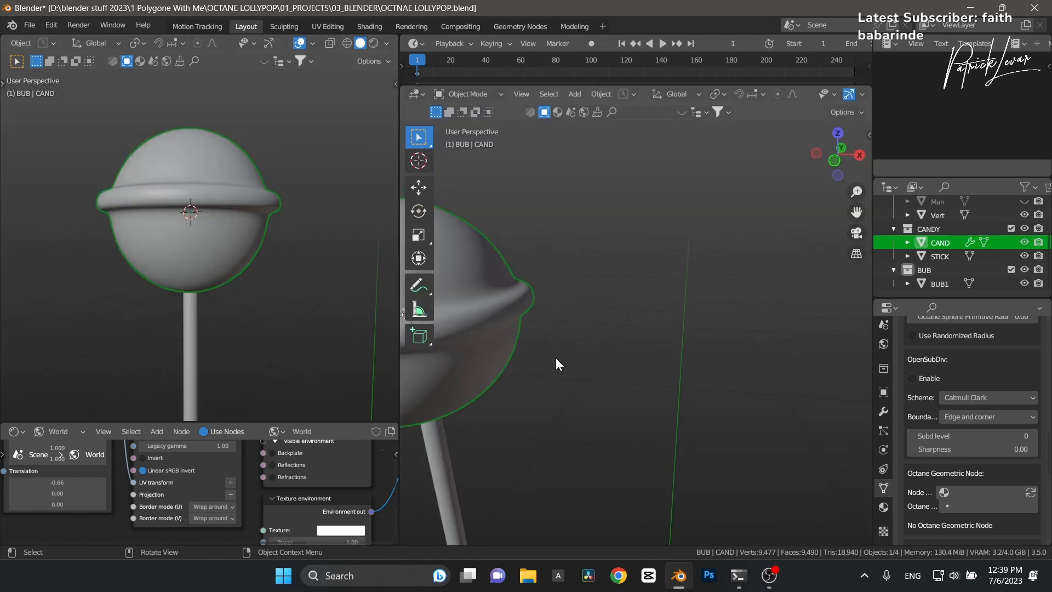
scroll(555, 357, "down", 2)
middle_click_drag(571, 344, 581, 337)
scroll(1009, 243, "up", 3)
left_click(1009, 245)
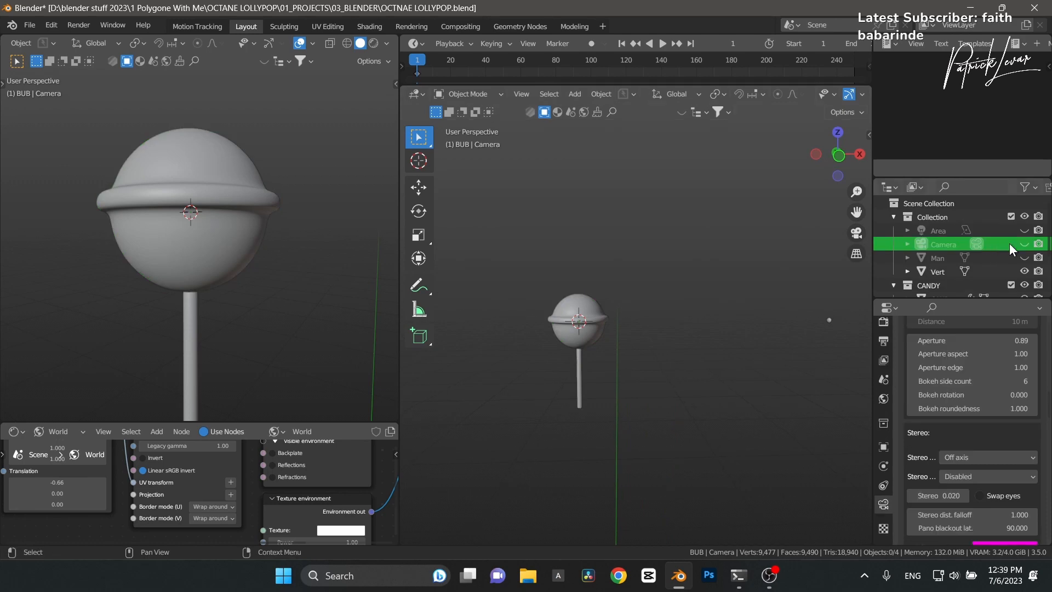
left_click(1026, 243)
Step: Look through the camera and raise it about 0.58 m along the Z axis towards the lollipop
middle_click_drag(666, 327, 652, 361)
middle_click_drag(652, 361, 642, 417)
scroll(643, 421, "down", 5)
left_click(642, 431)
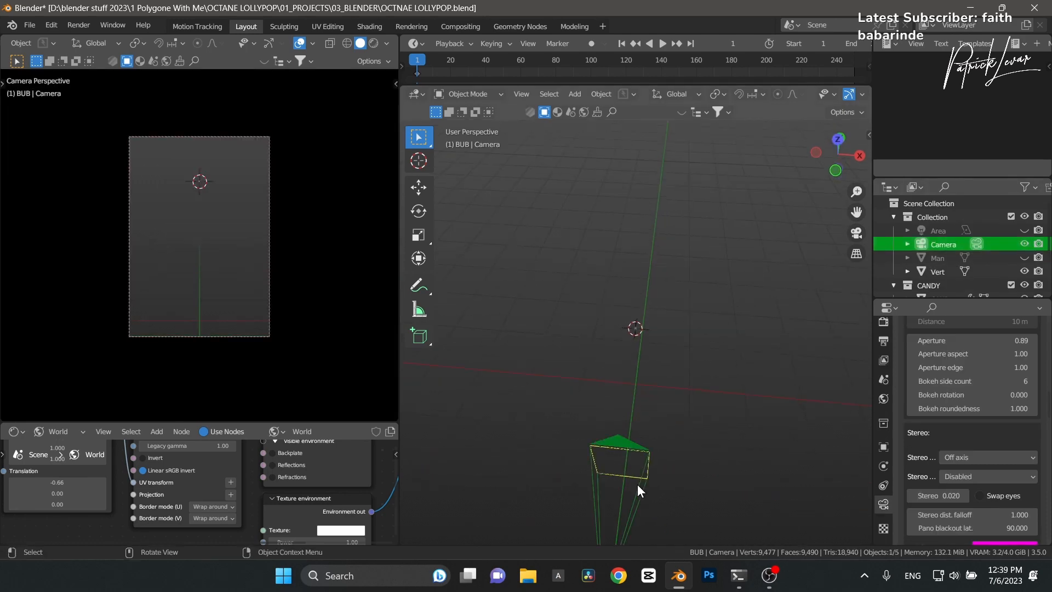
key("g")
key("y")
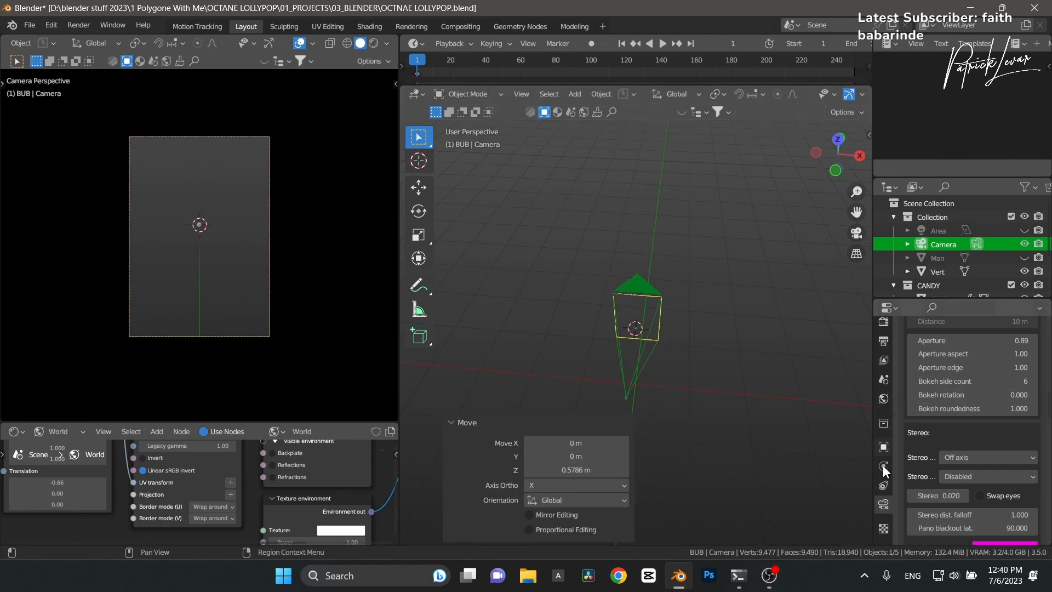
Step: Set the camera's focal length to 110 mm
left_click(882, 501)
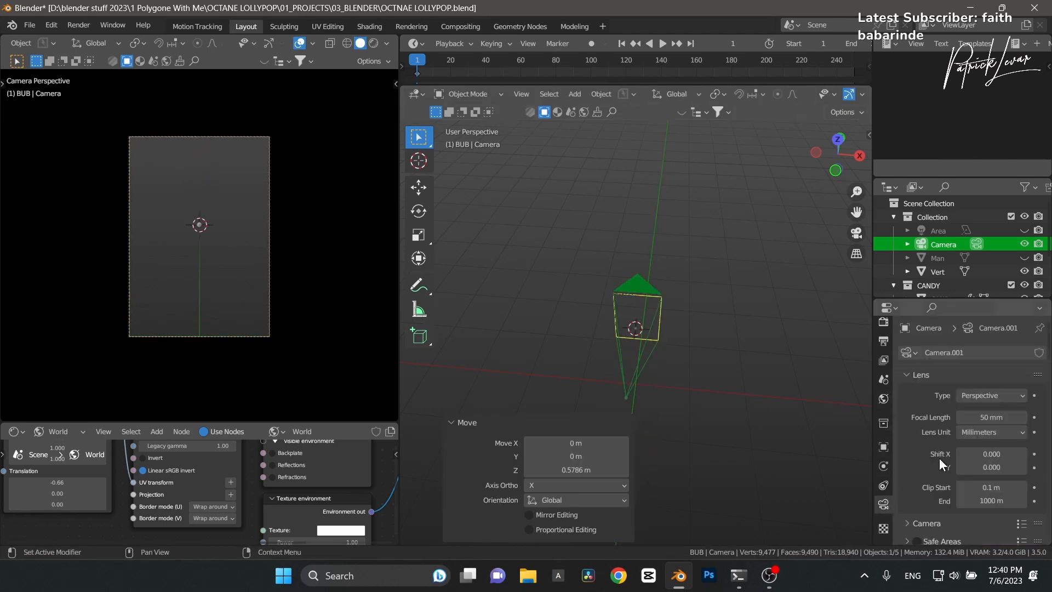
left_click(984, 418)
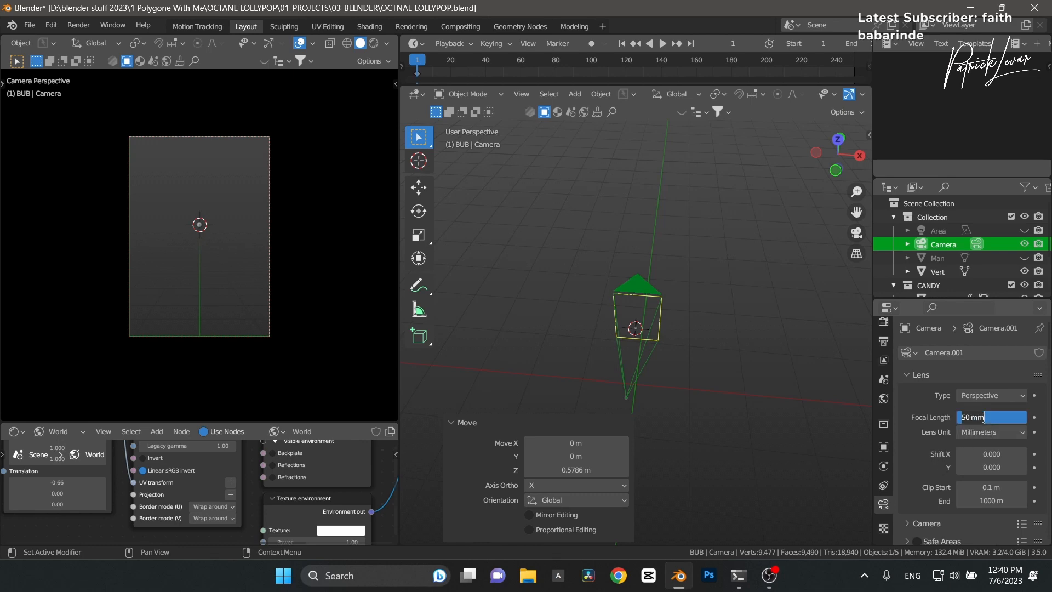
type("110")
key("Return")
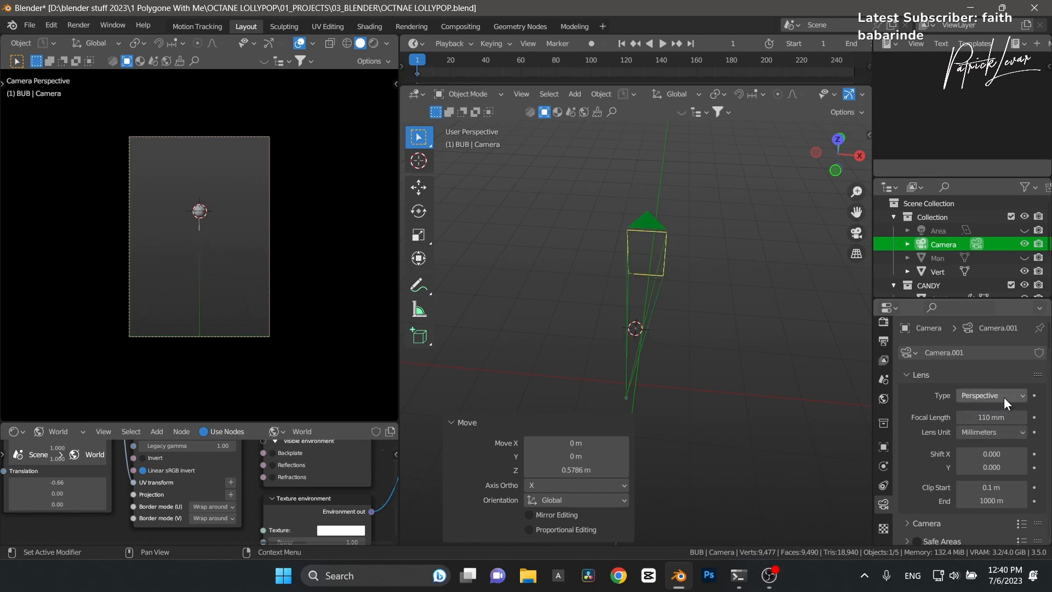
Step: Reposition the camera to frame the whole lollipop, finishing with a shift of about -0.25 m along Y
key("g")
key("y")
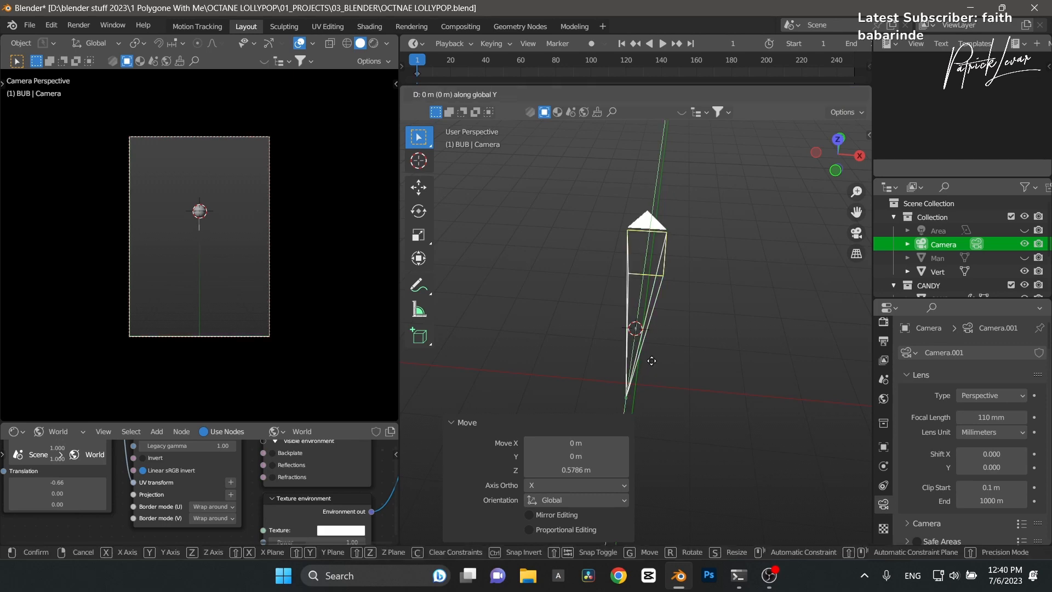
key("Escape")
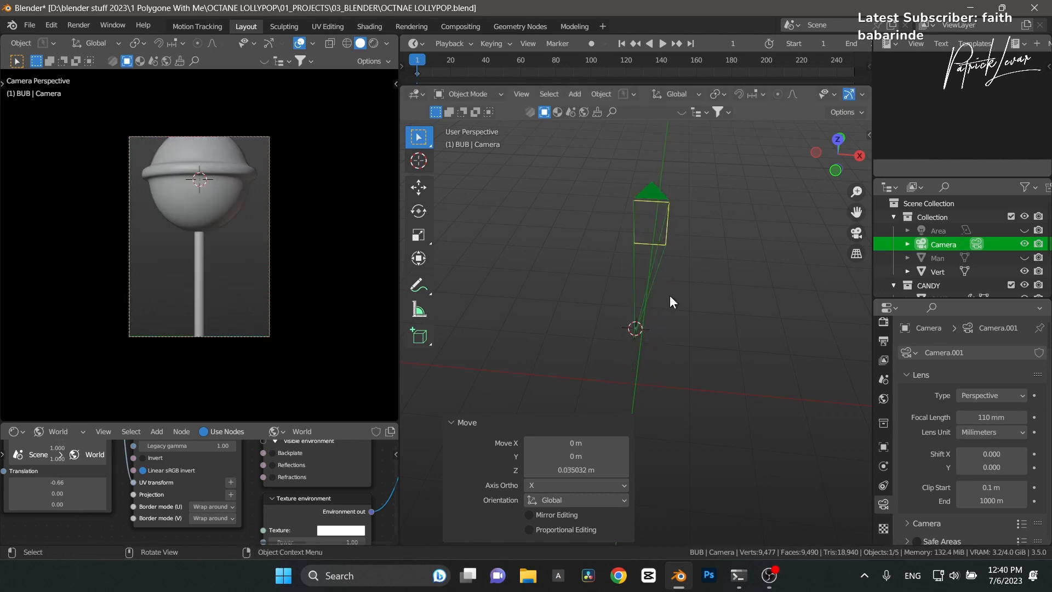
key("g")
key("y")
left_click(671, 312)
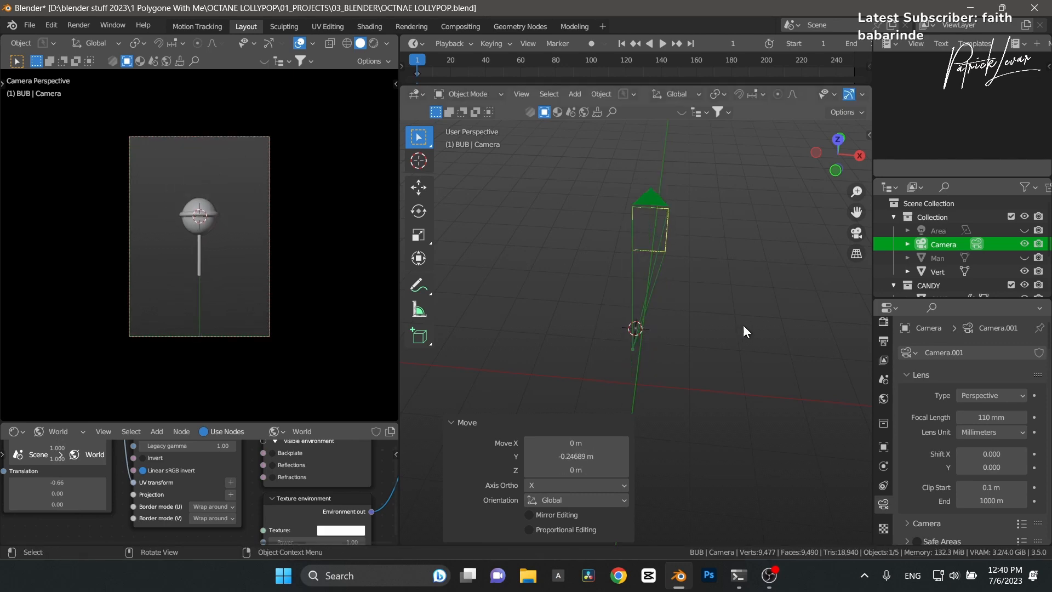
Step: Nest the BUB collection and the Vert object inside the CANDY collection, and check the grouping by excluding and re-including CANDY
scroll(942, 251, "down", 2)
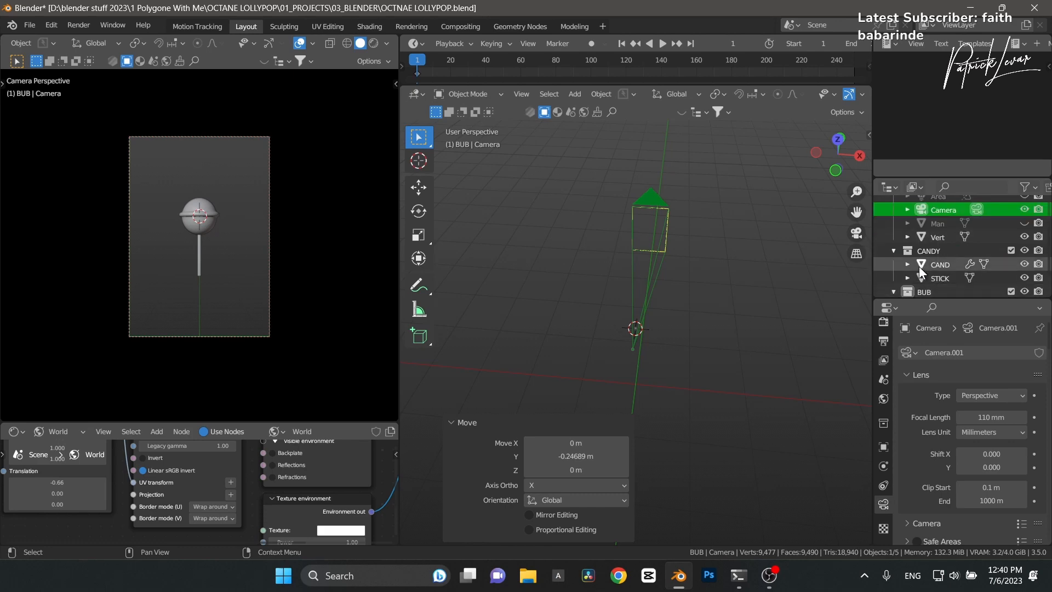
left_click(894, 252)
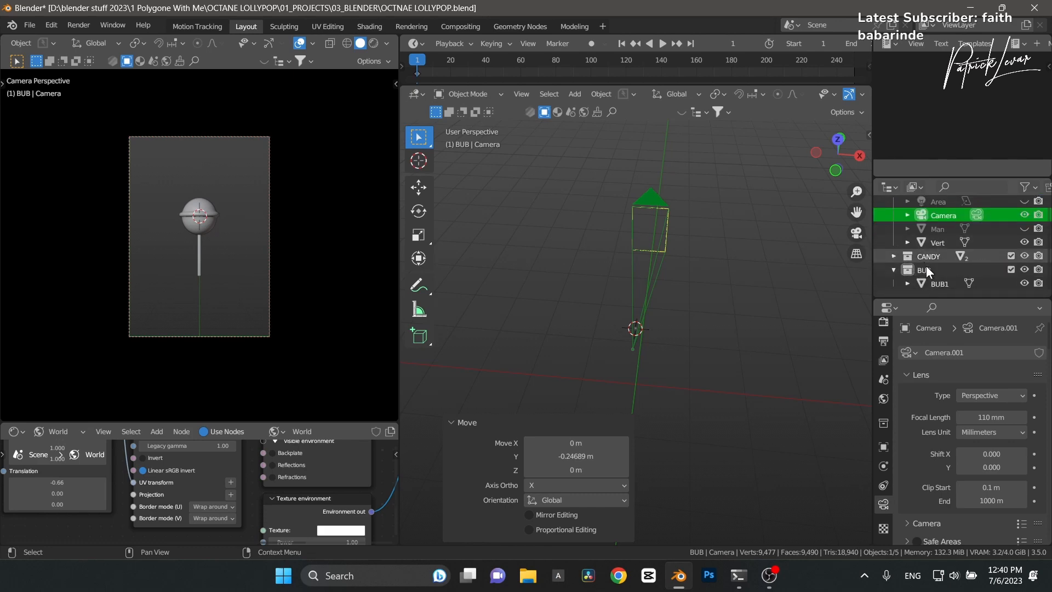
left_click(894, 270)
mouse_move(911, 284)
left_mouse_down()
mouse_move(926, 272)
mouse_move(921, 287)
left_mouse_up()
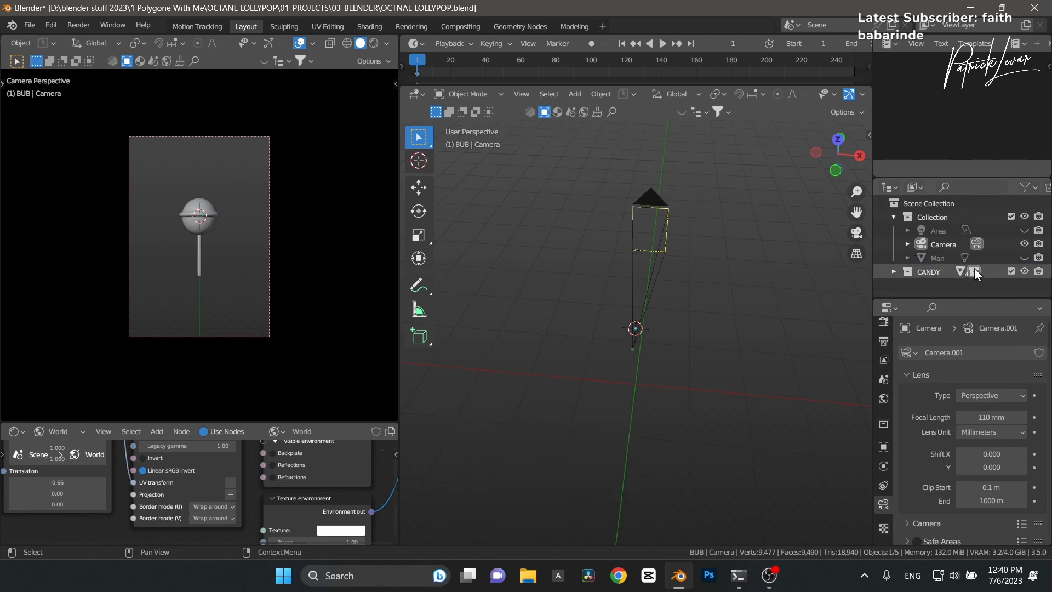
left_click(1011, 272)
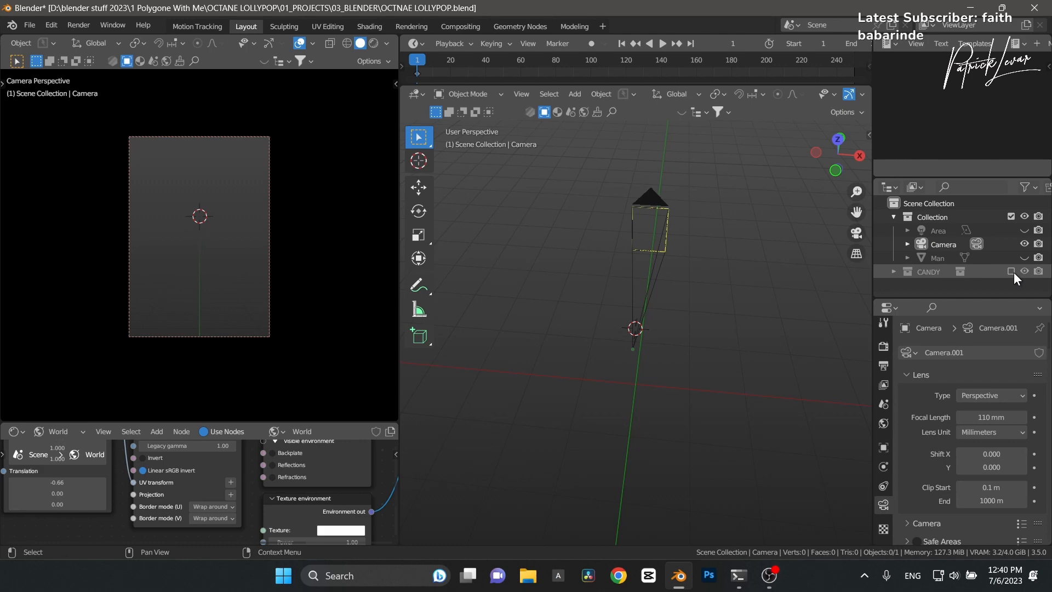
left_click(1011, 271)
Step: Duplicate the CANDY collection with all its contents and select the copied candy
left_click(927, 271)
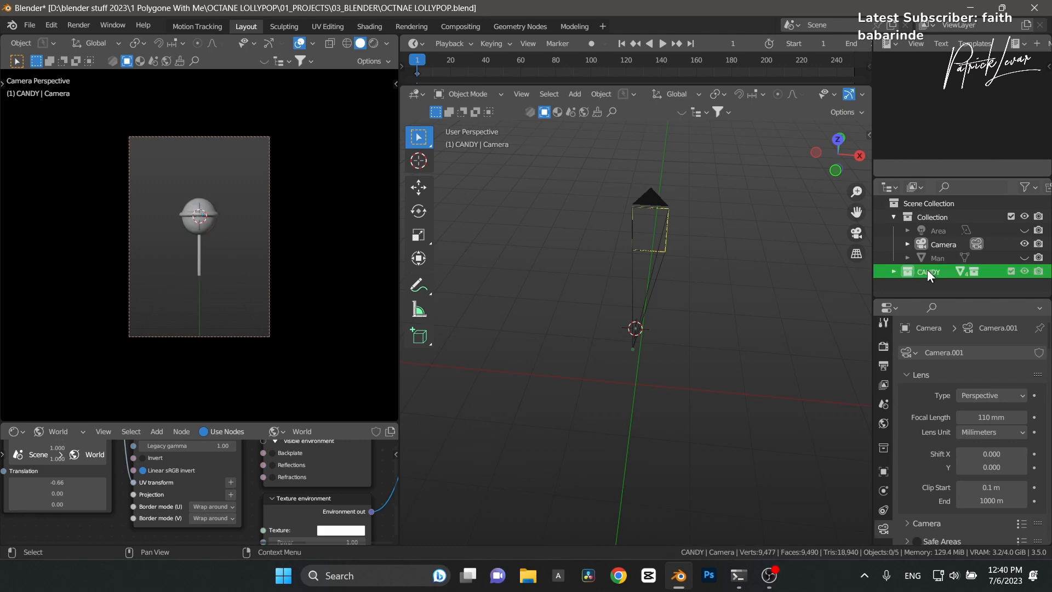
right_click(927, 269)
left_click(883, 219)
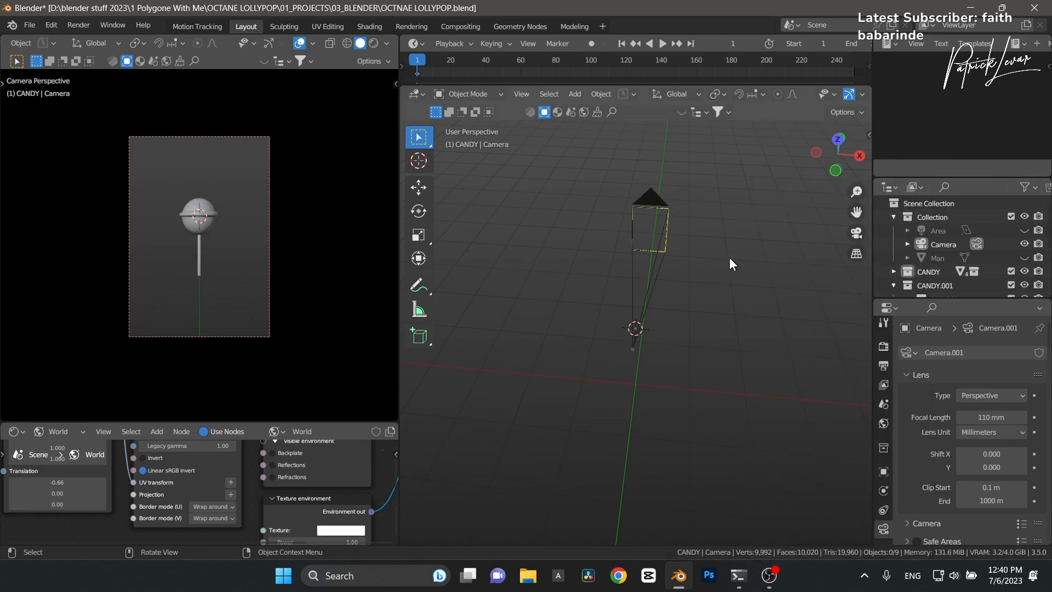
left_click(648, 328)
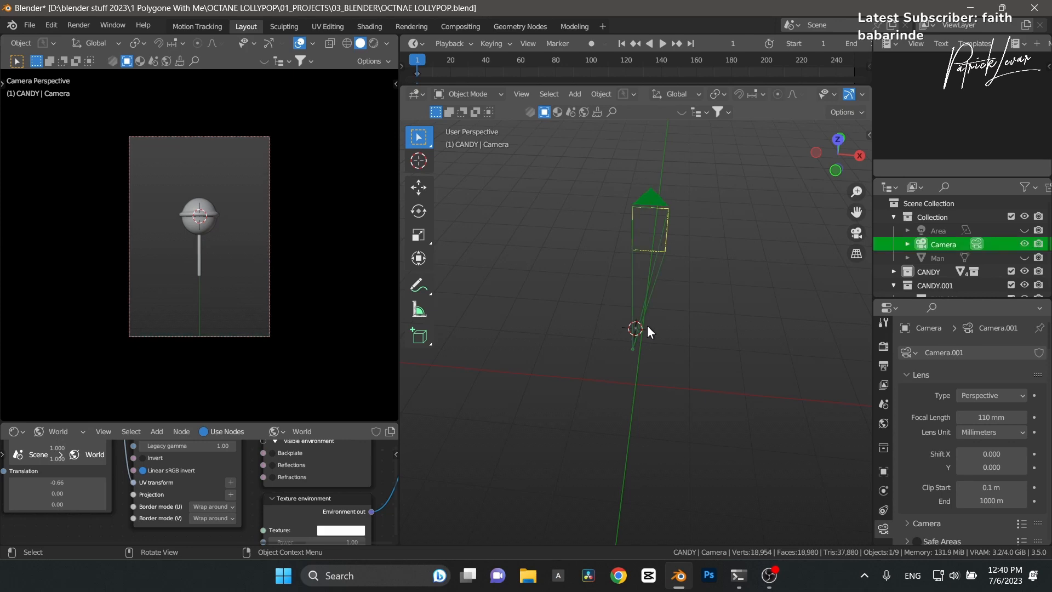
left_click(187, 220)
key("KP_Decimal")
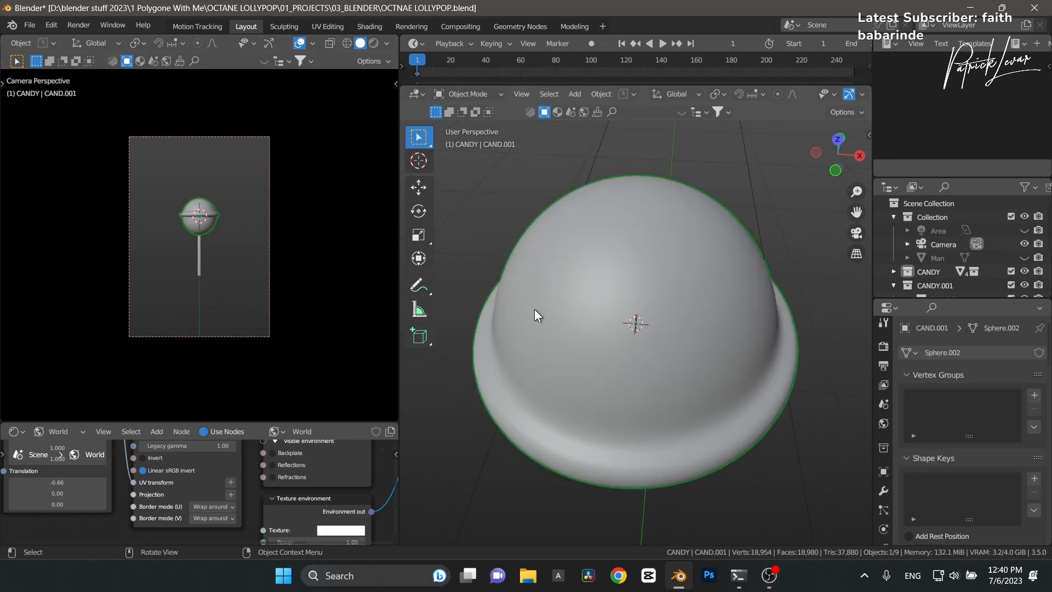
scroll(636, 284, "down", 6)
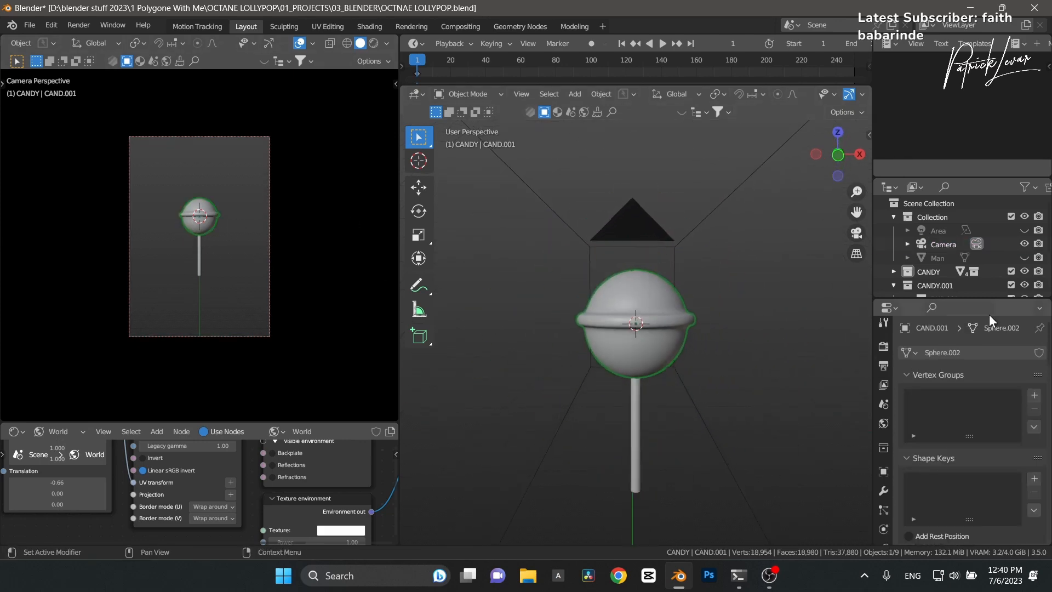
Step: Select all objects in CANDY.001 and place that lollipop left of the original, tilted with its stick angled towards the original's stick
left_click(939, 284)
right_click(939, 284)
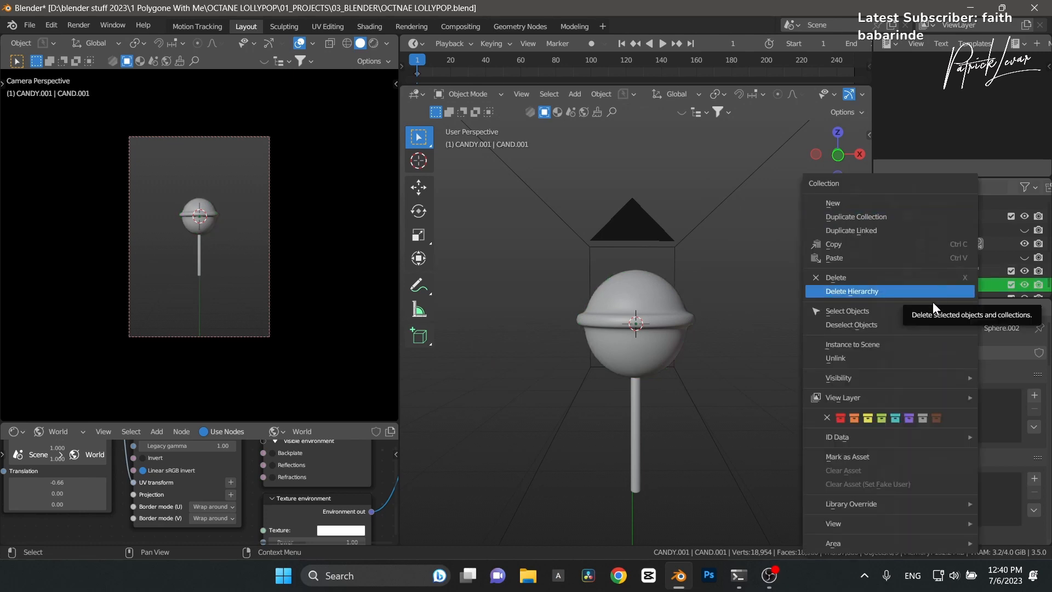
left_click(928, 310)
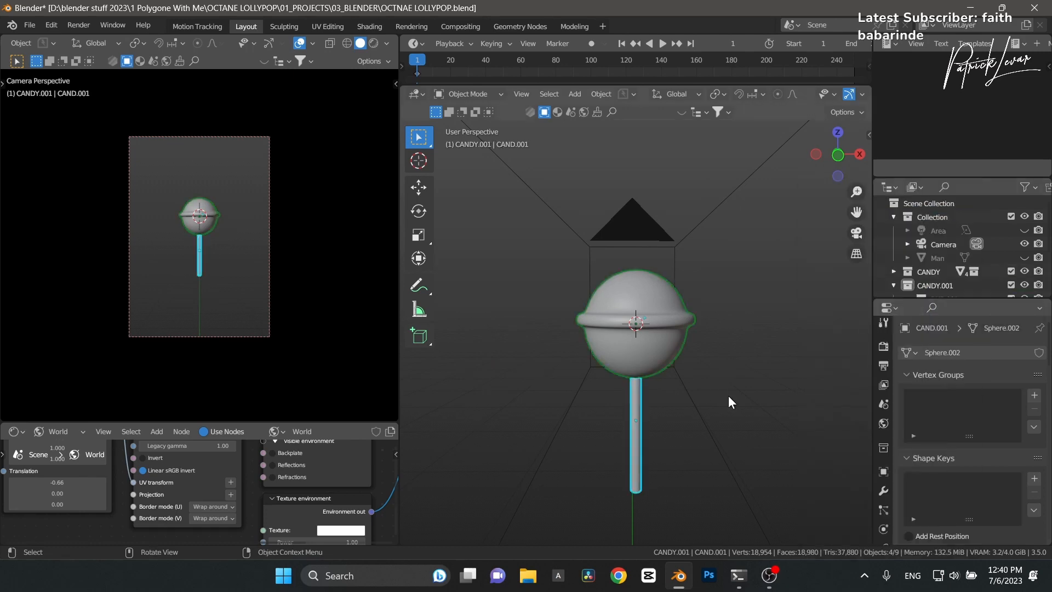
key("g")
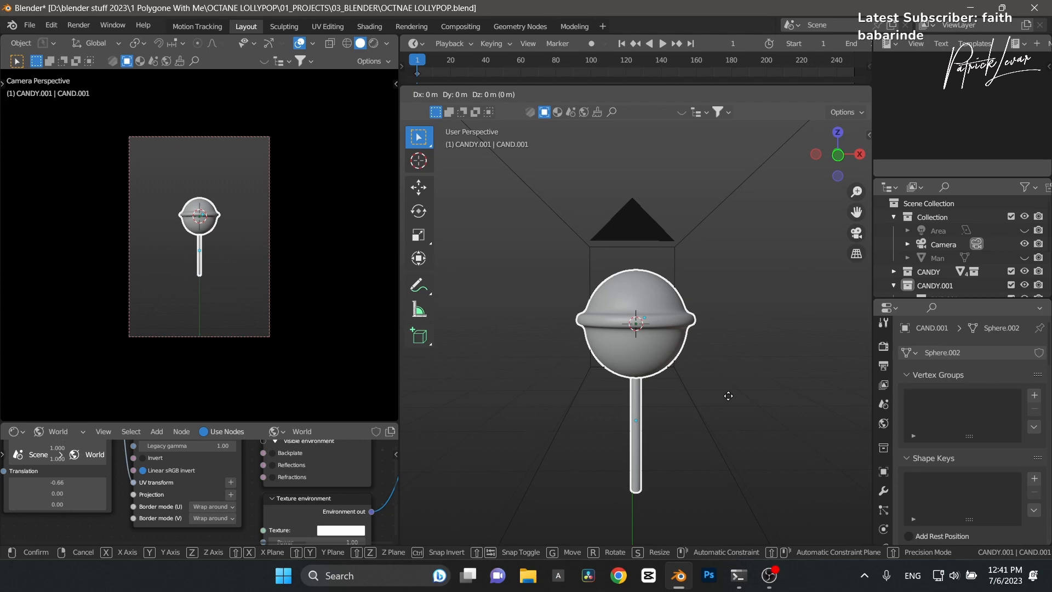
key("r")
key("y")
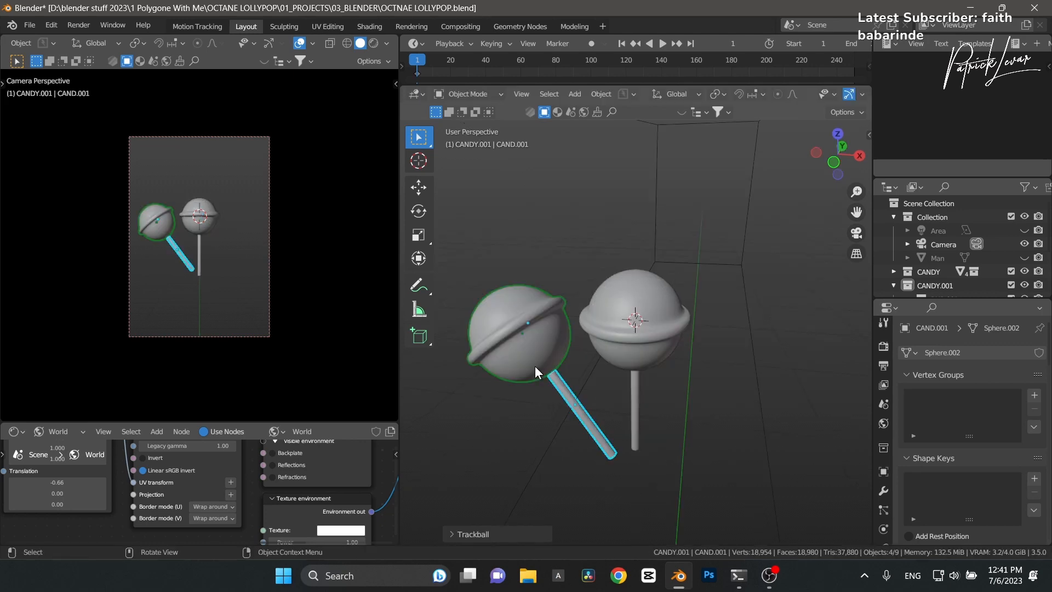
Step: Duplicate the CANDY.001 collection, select the copy's objects and place that lollipop right of the original with an opposite tilt
left_click(893, 286)
right_click(931, 286)
left_click(839, 191)
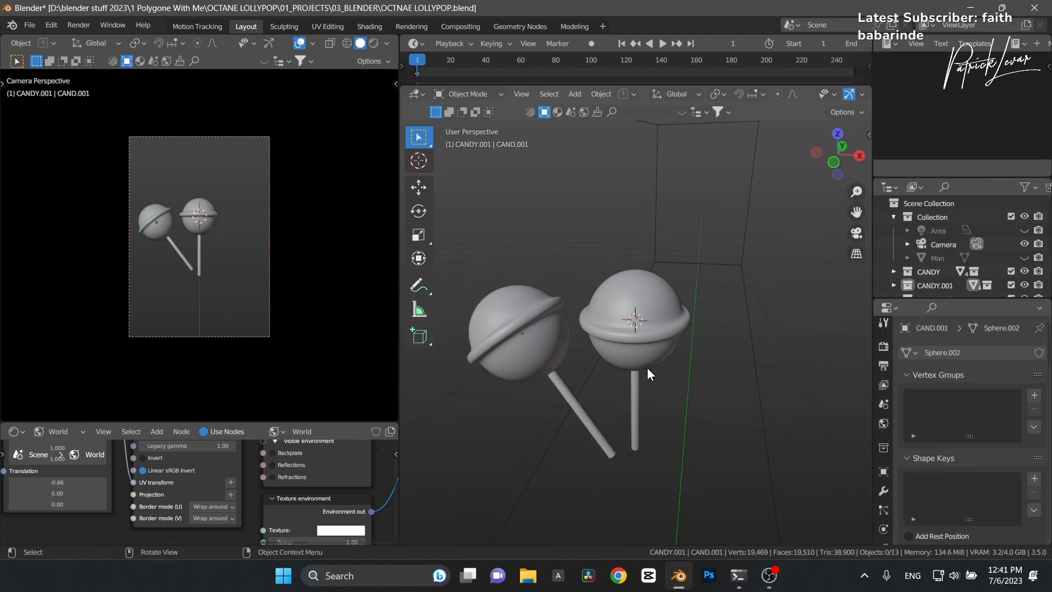
right_click(896, 277)
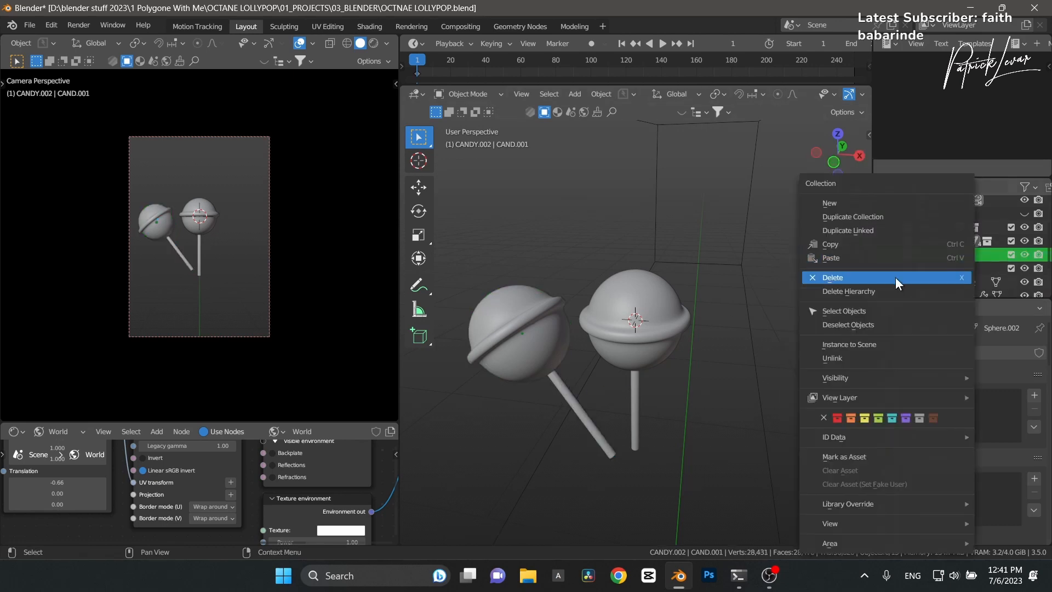
left_click(882, 308)
key("g")
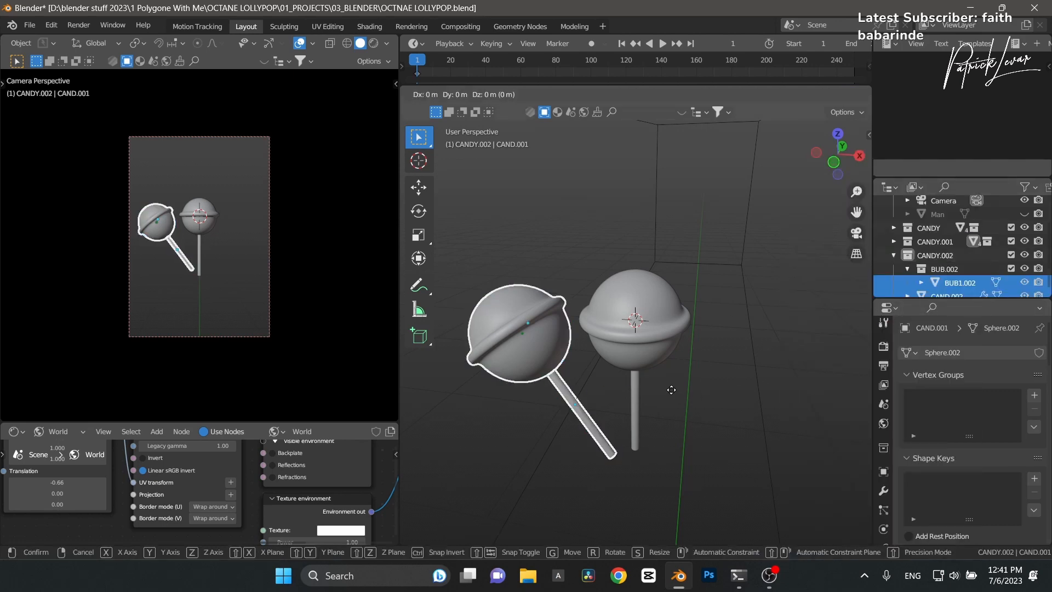
key("x")
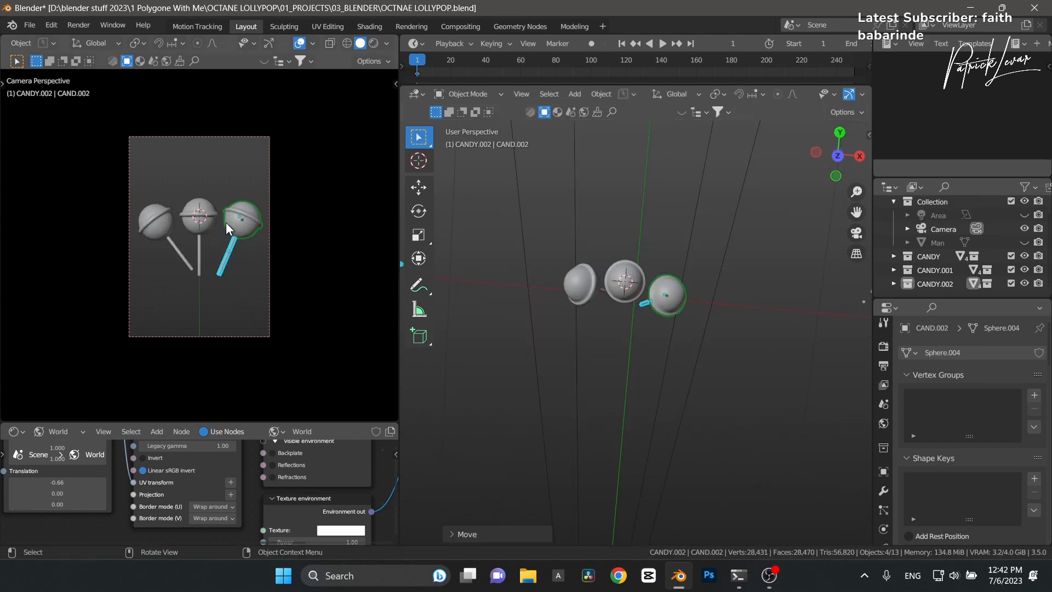
Step: Lock the camera to the view, orbit it to an angled composition of the three lollipops, and save the file
scroll(213, 232, "up", 2)
key("q")
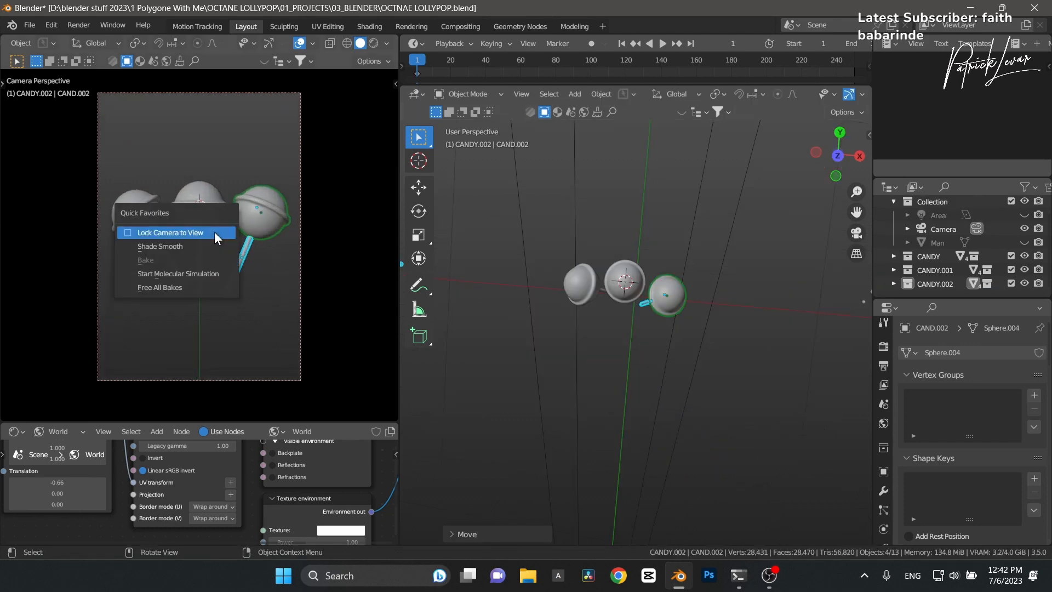
left_click(213, 232)
mouse_move(212, 232)
middle_mouse_down()
mouse_move(221, 247)
mouse_move(159, 267)
middle_mouse_up()
key("ctrl+s")
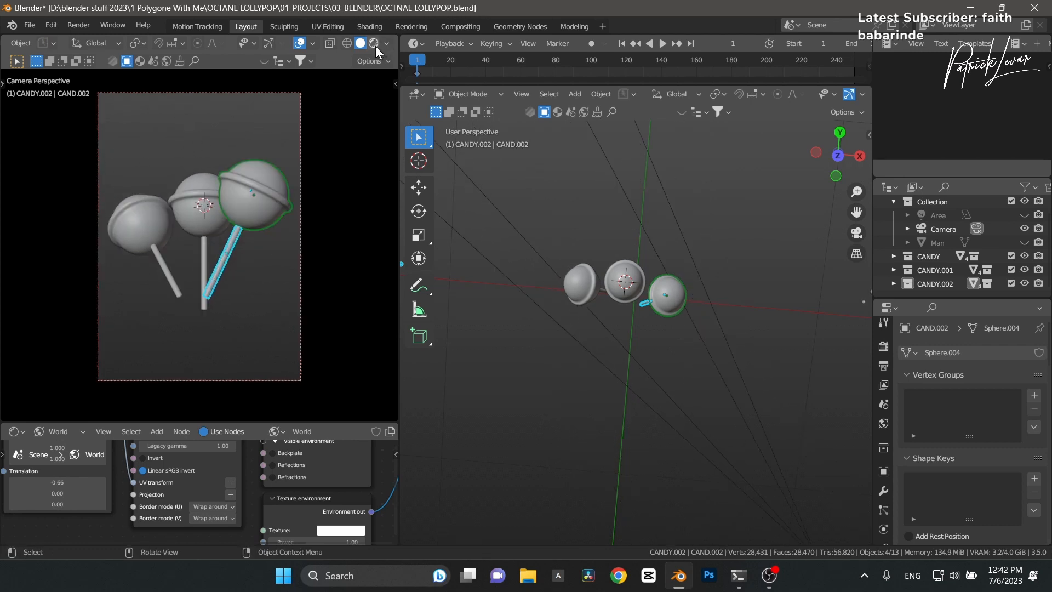
Step: Show the camera view in rendered shading and set the environment transformation's X translation to 0.02
left_click(373, 44)
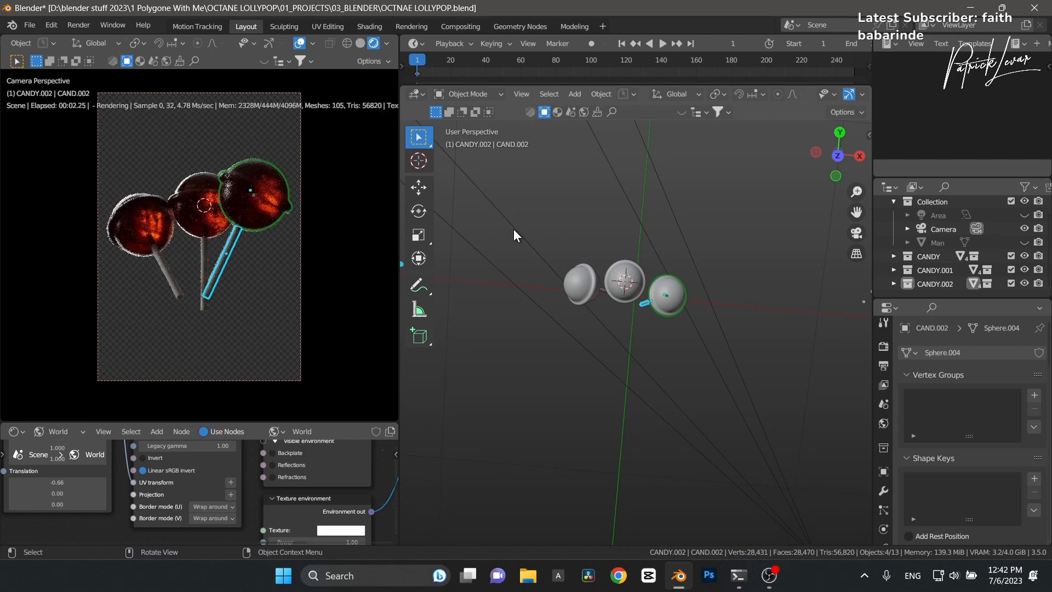
left_click(360, 43)
scroll(667, 418, "down", 5)
middle_click_drag(666, 411, 653, 307)
left_click(374, 43)
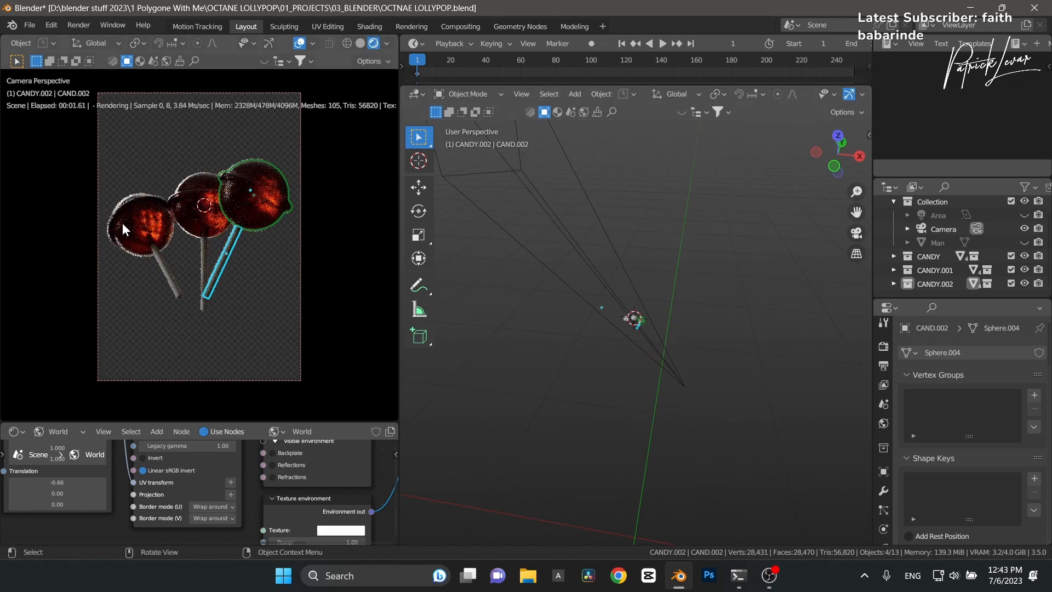
scroll(192, 208, "up", 1)
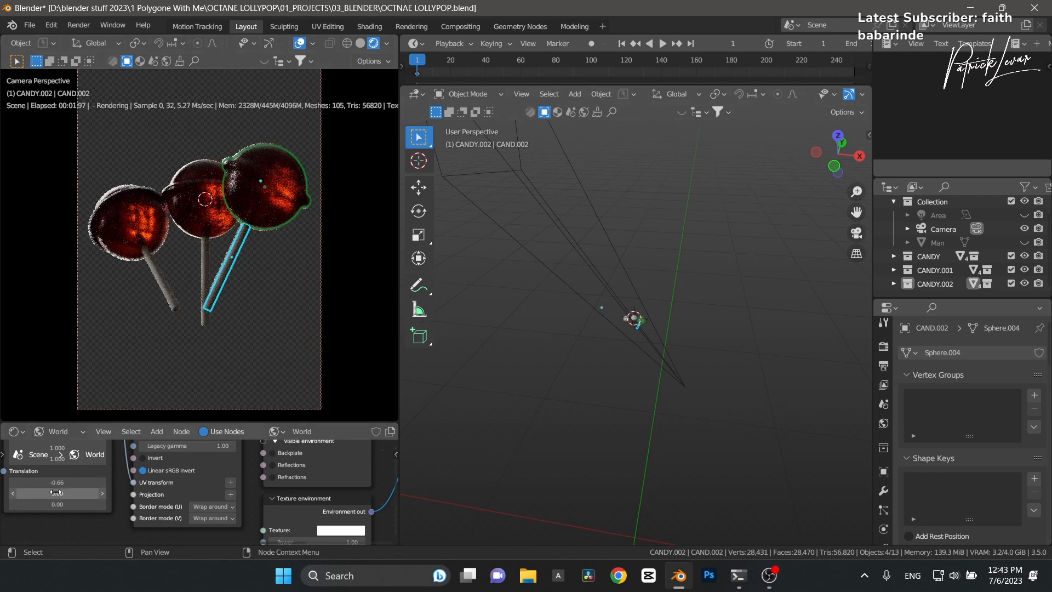
left_click_drag(57, 483, 96, 483)
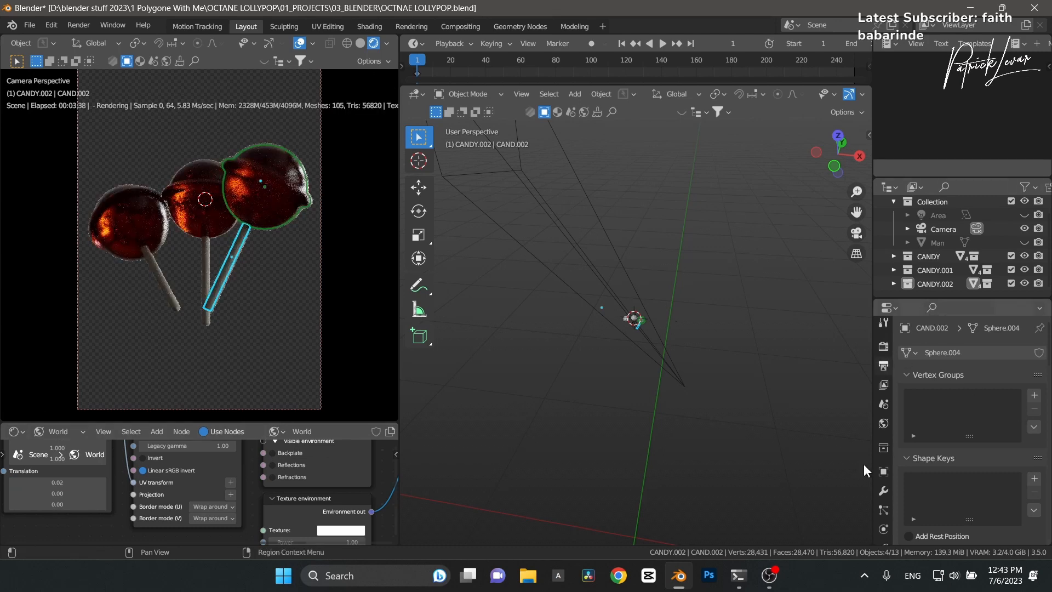
Step: Set the world environment's Power to 0 and unhide and select the Area light
left_click(883, 423)
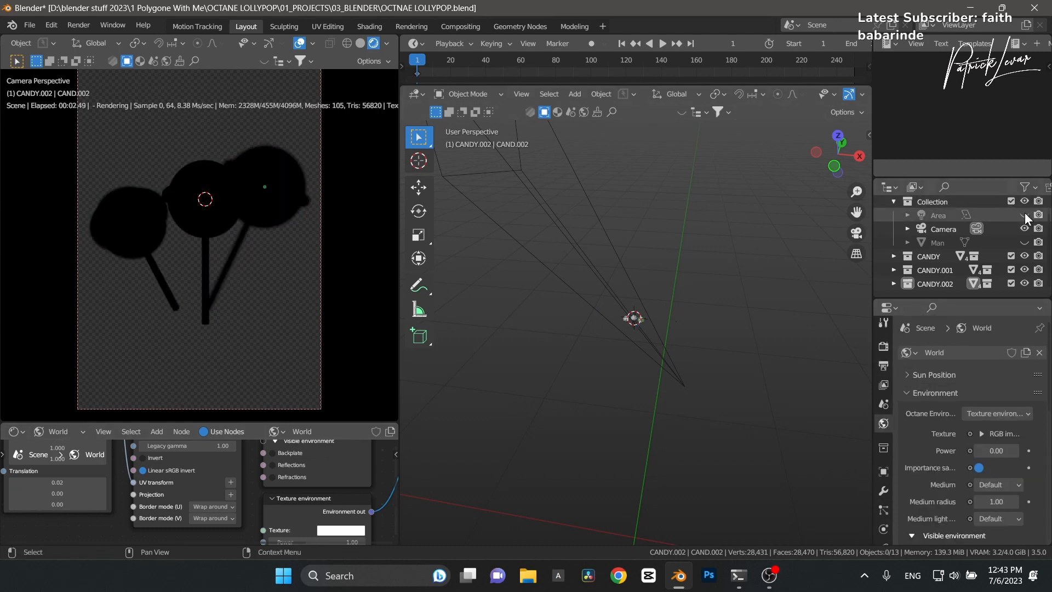
left_click(1023, 215)
left_click(935, 217)
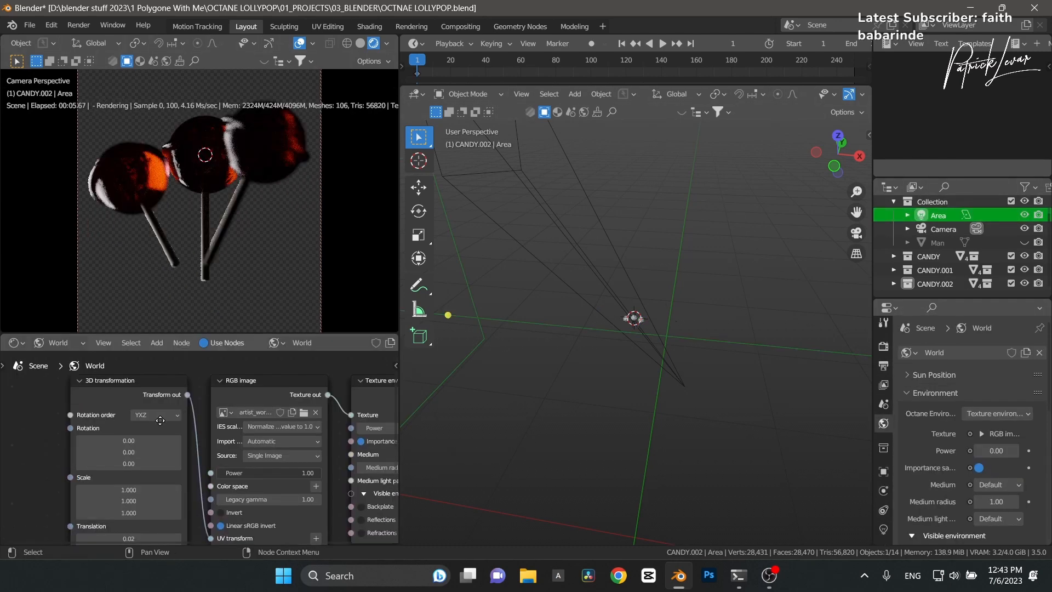
Step: Show the Area light's object shader nodes in an enlarged node editor, with the chain through to Light Output in view
middle_click_drag(143, 390, 186, 463)
scroll(160, 399, "up", 4)
scroll(158, 425, "down", 4)
middle_click_drag(172, 512, 172, 539)
scroll(55, 361, "up", 1)
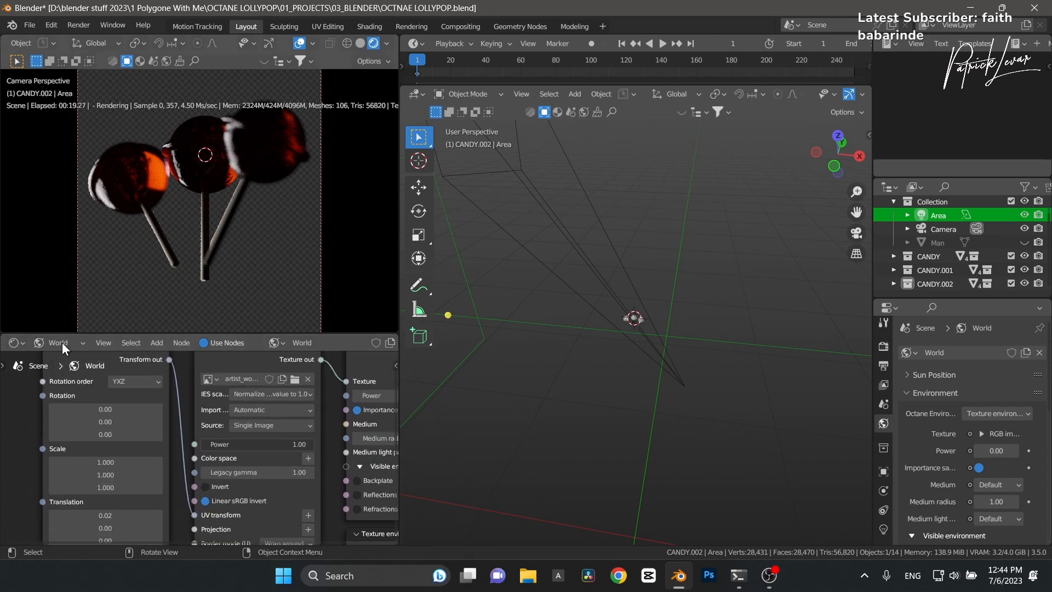
left_click(61, 343)
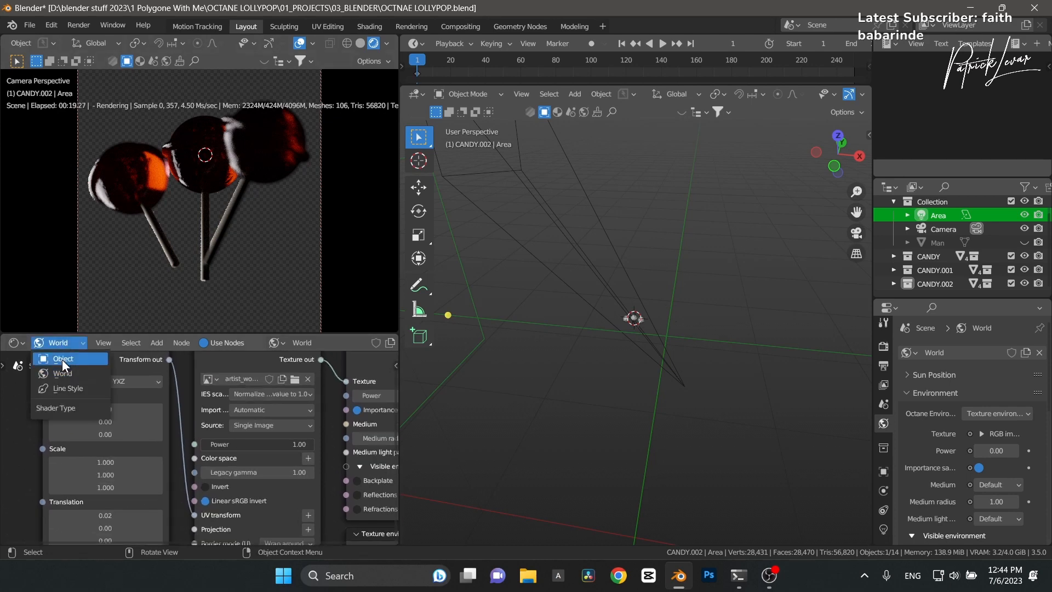
left_click(61, 359)
middle_click_drag(174, 495, 162, 442)
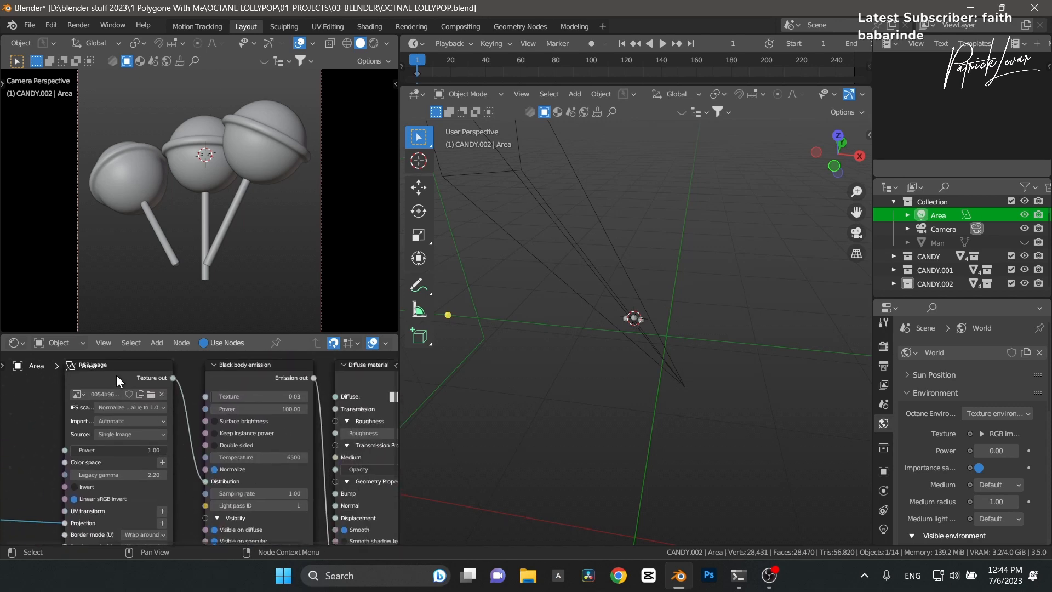
middle_click_drag(116, 378, 117, 401)
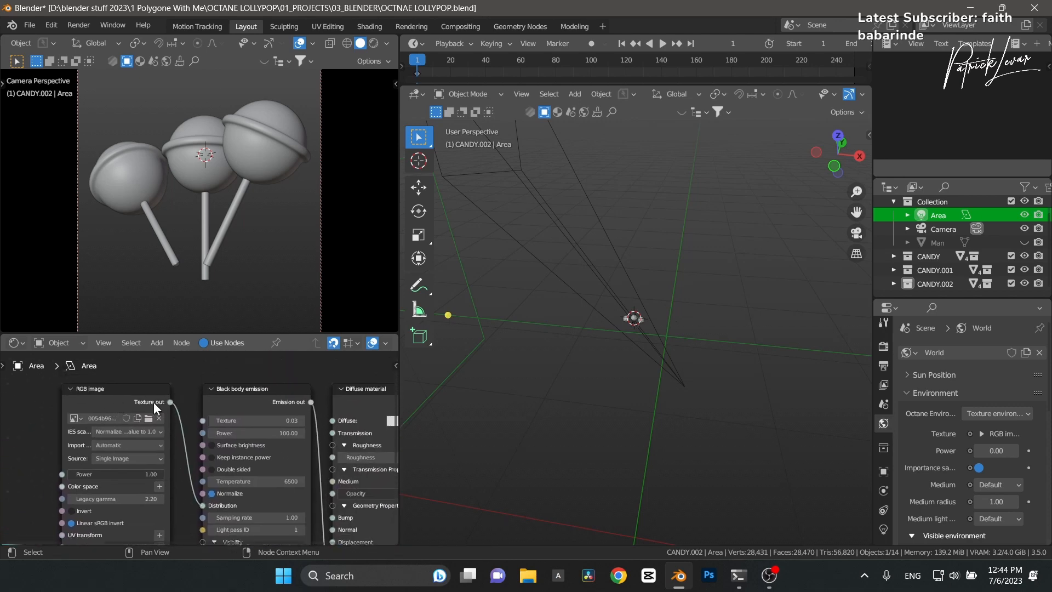
key("ctrl+space")
key("ctrl+n")
scroll(301, 354, "down", 4)
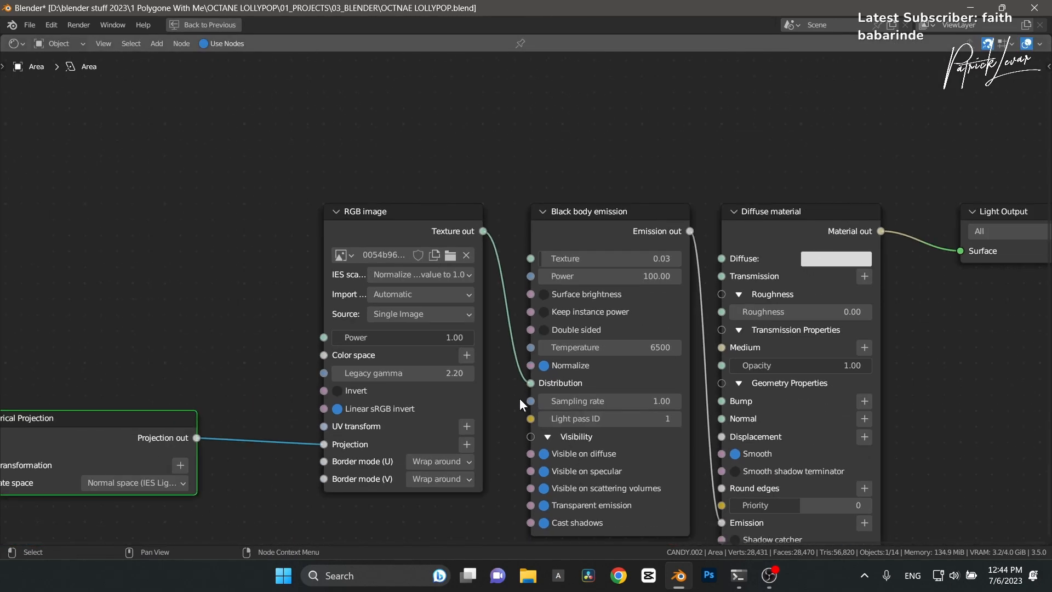
middle_click_drag(943, 417, 907, 343)
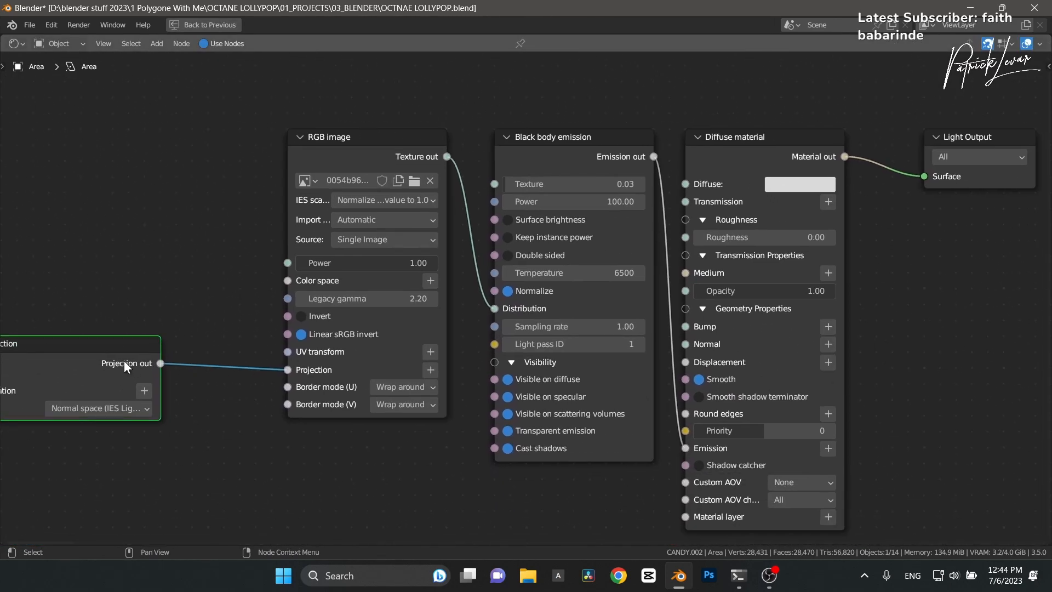
Step: Move the Spherical Projection node closer to the RGB image node, choose Normal space (IES Lights) as its coordinate space, and save the file
left_click_drag(124, 360, 200, 361)
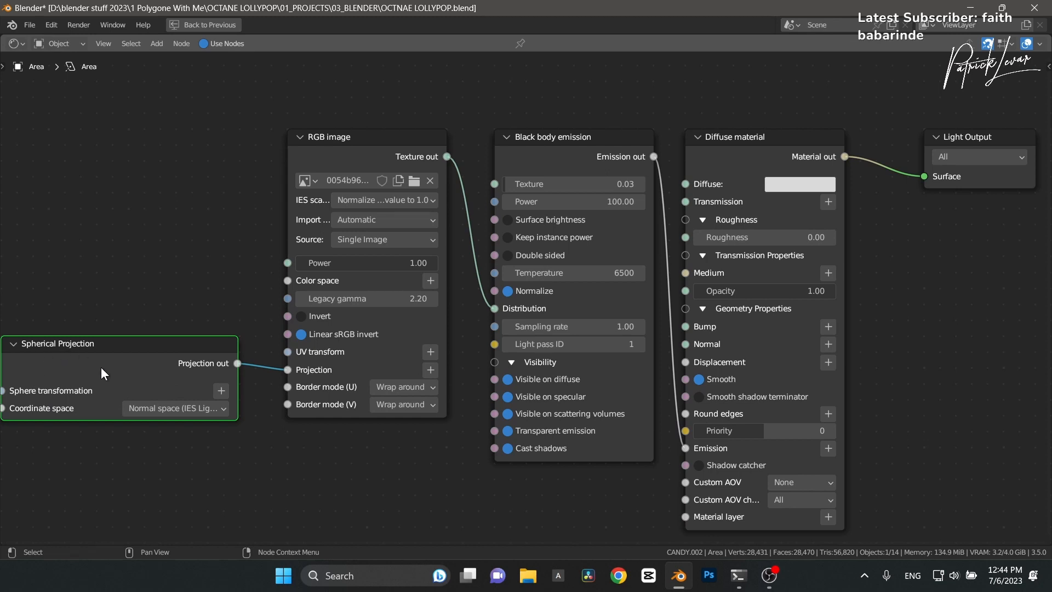
left_click(188, 412)
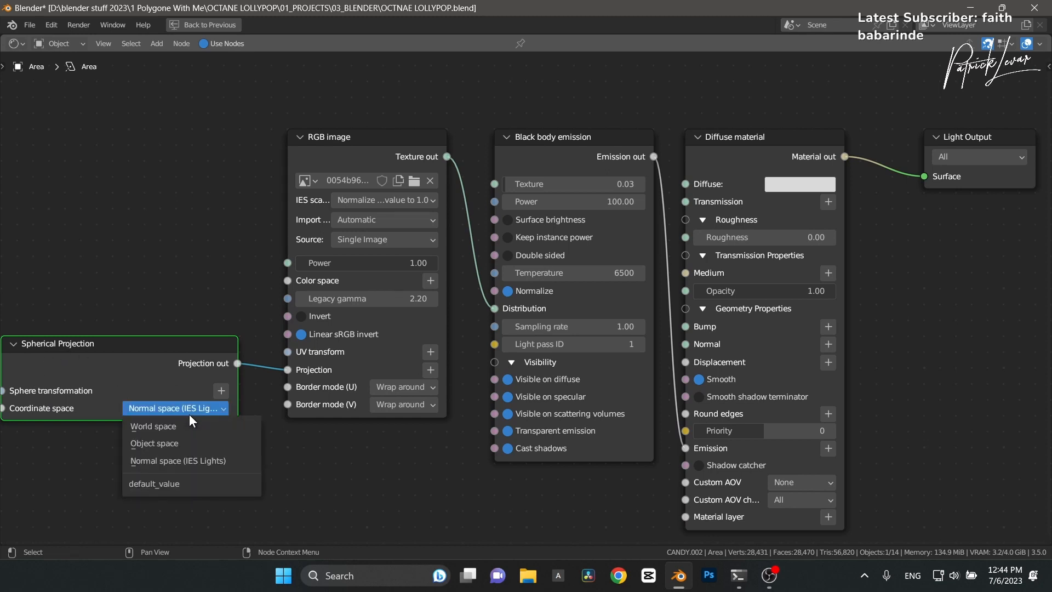
left_click(196, 463)
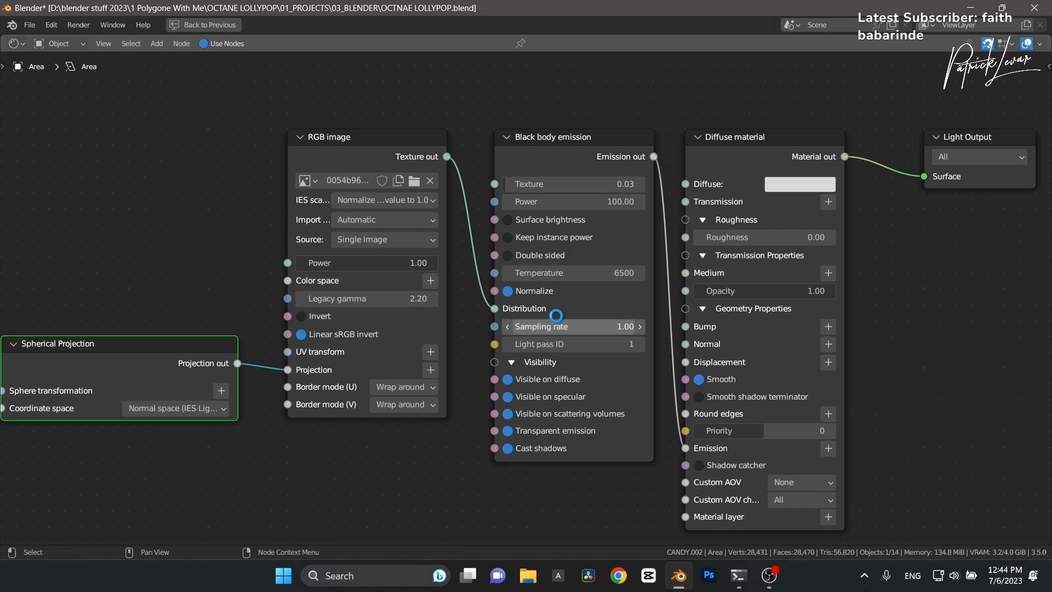
key("ctrl+s")
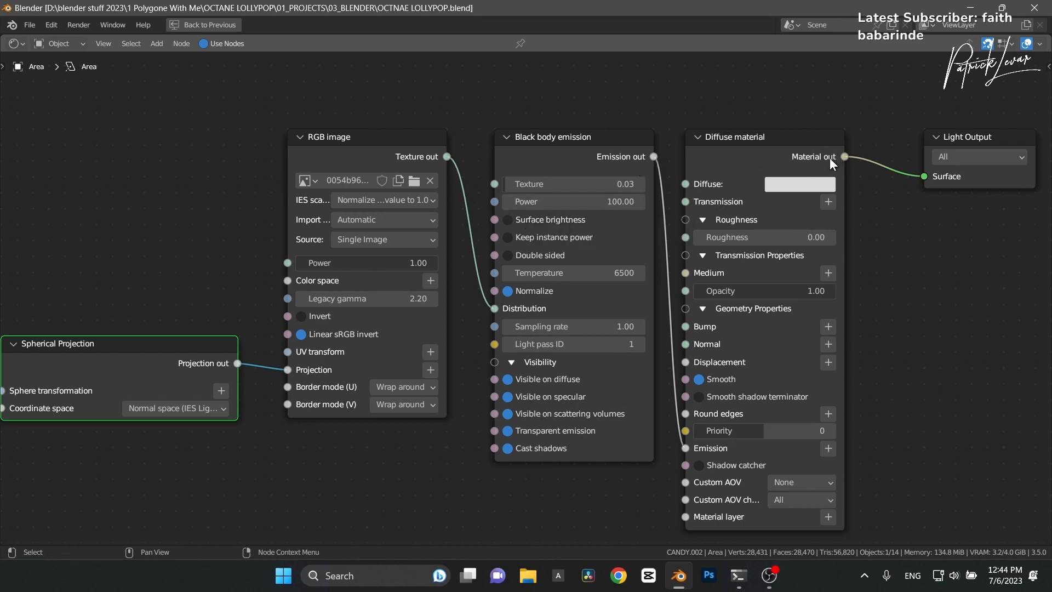
Step: Set the Opacity of the Area light's Diffuse material to 0.00 and restore the full workspace layout
left_click_drag(803, 294, 692, 296)
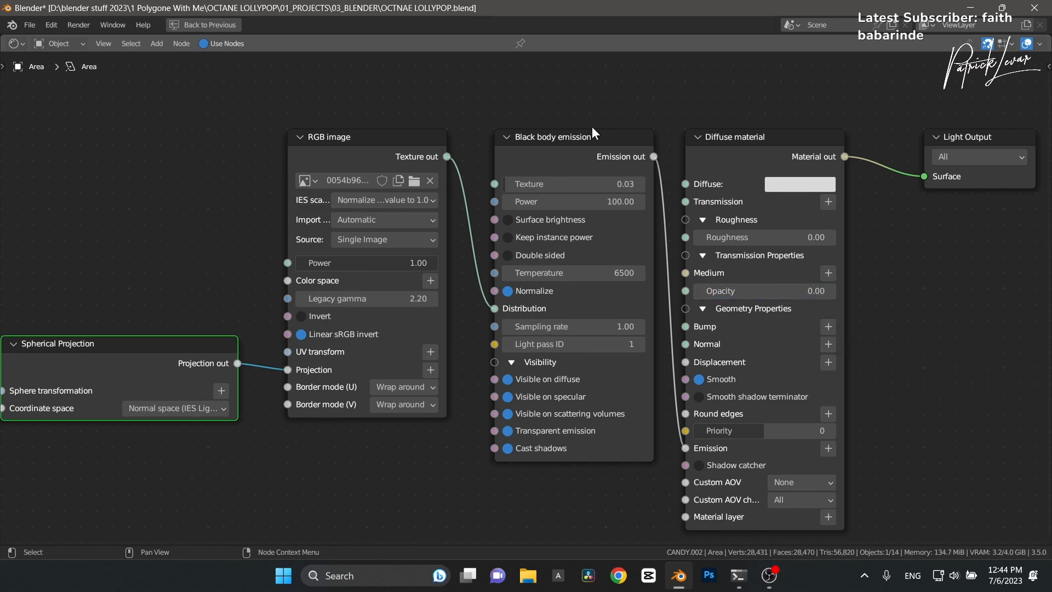
key("ctrl+space")
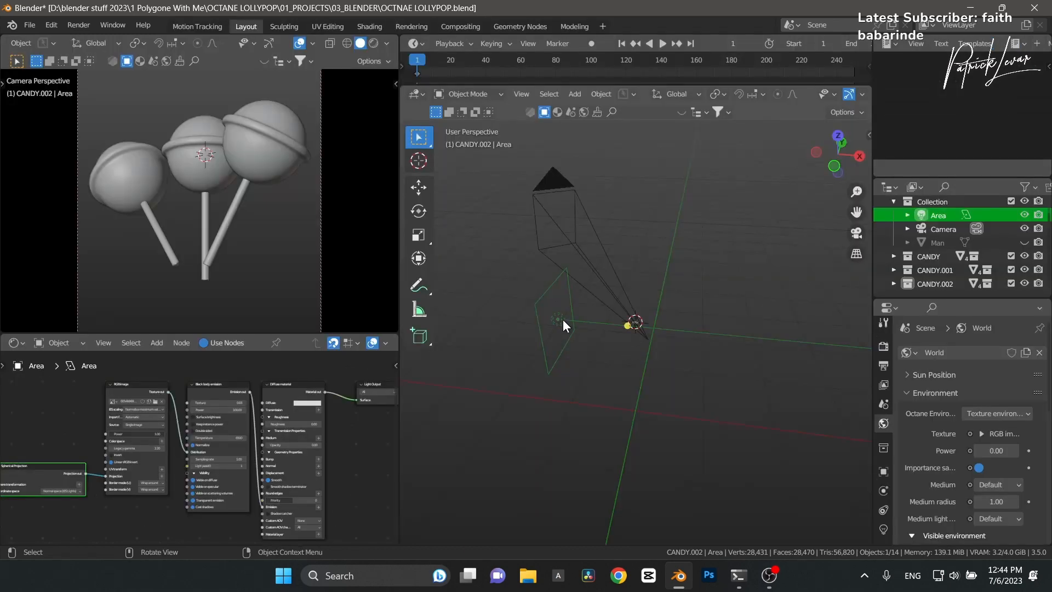
Step: Set the Area light's square size to 0.914 m
left_click(884, 527)
scroll(979, 465, "down", 3)
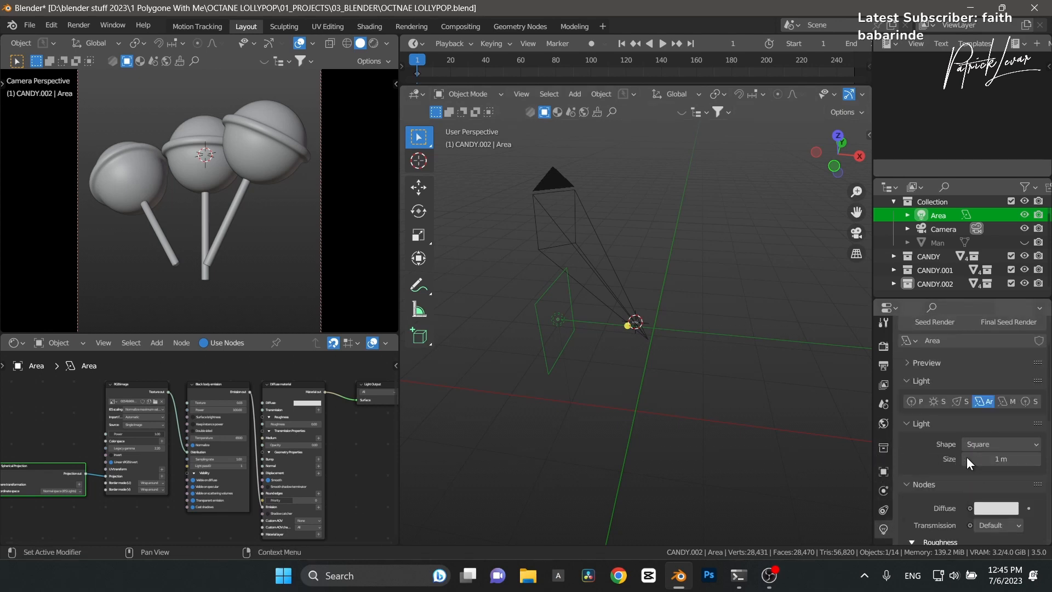
left_click(995, 459)
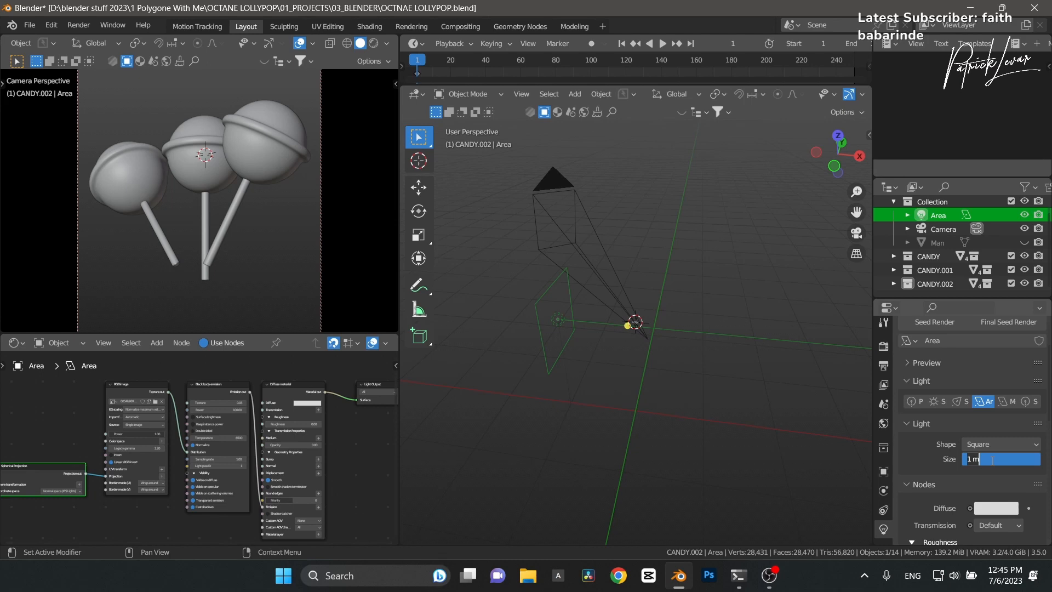
key("Return")
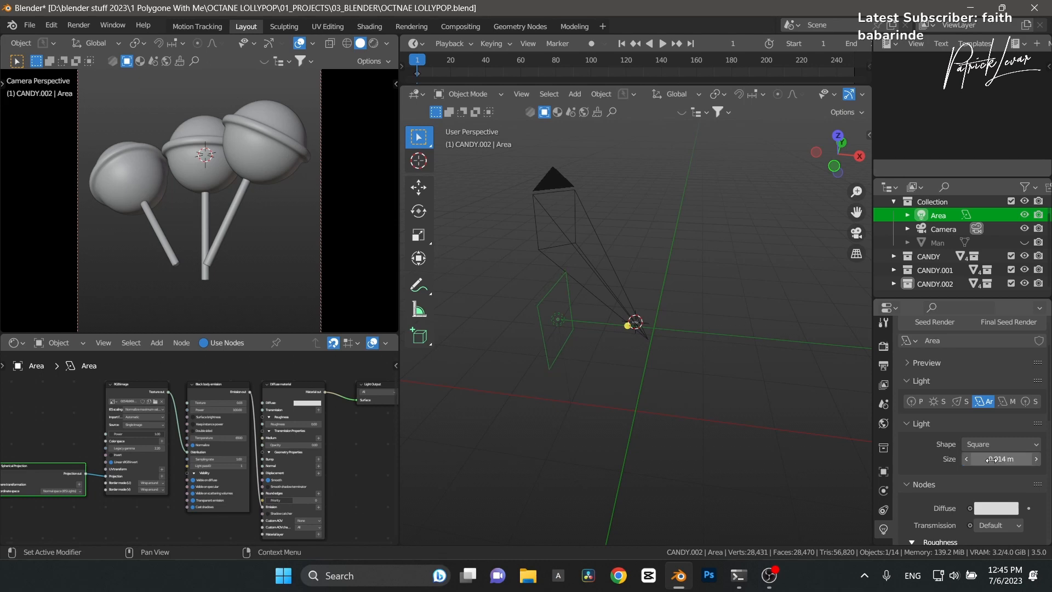
Step: Move the Area light to a slightly lower spot beside the camera
left_click(548, 372)
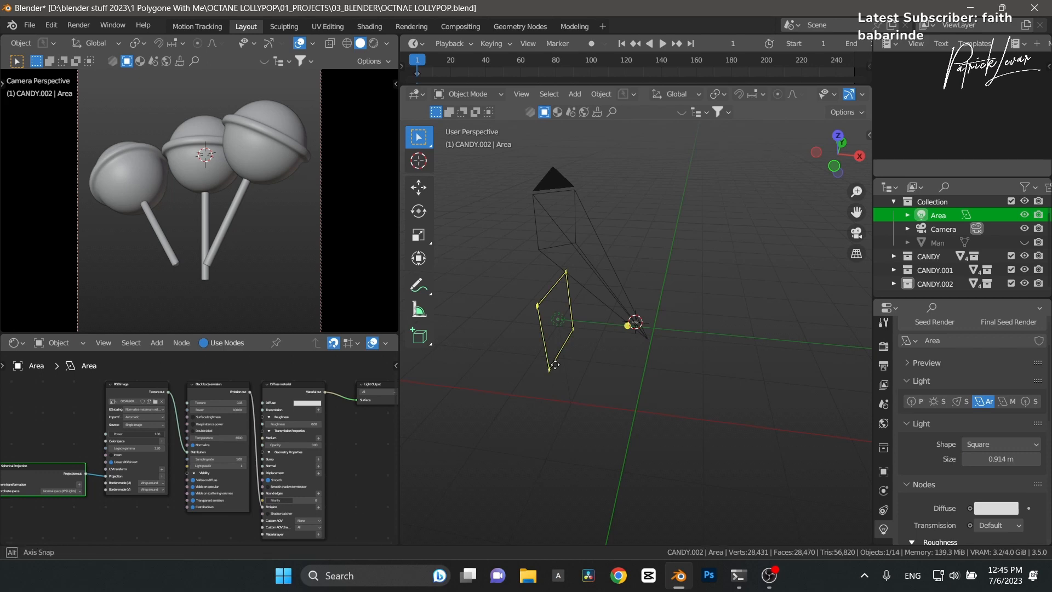
middle_click_drag(548, 373, 554, 319)
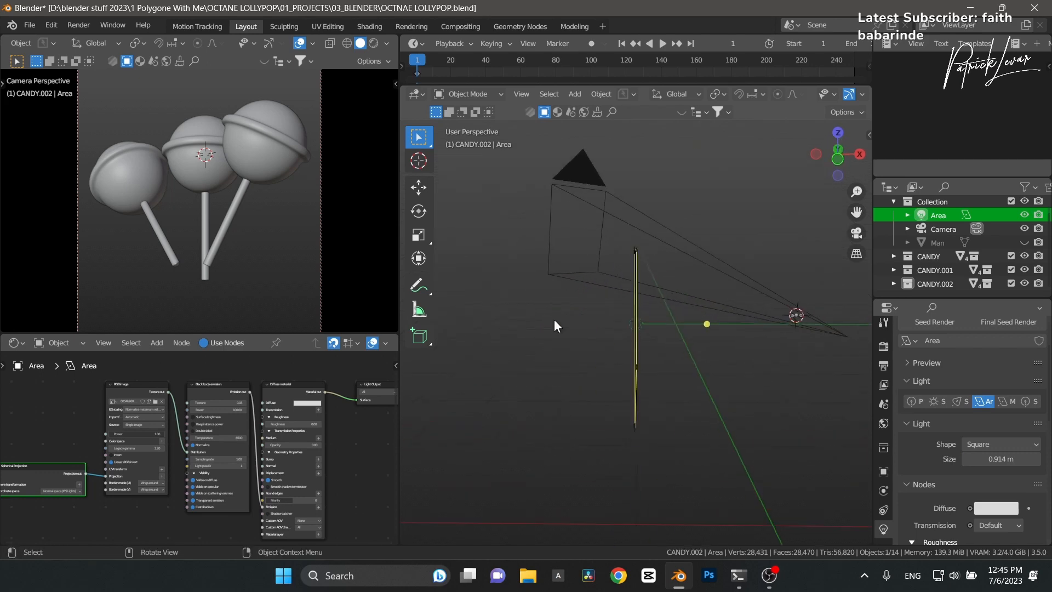
middle_click_drag(734, 343, 653, 356)
key("g")
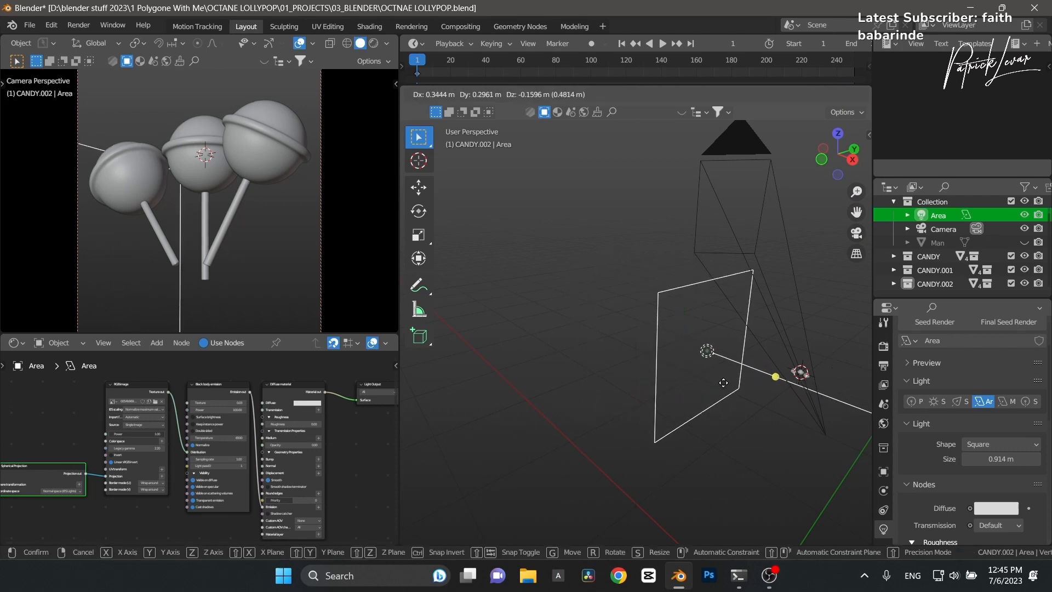
left_click(722, 394)
middle_click_drag(732, 408, 756, 356)
Step: Add a Track To constraint to the Area light with a lollipop candy as its target, and adjust the light's position
left_click(883, 509)
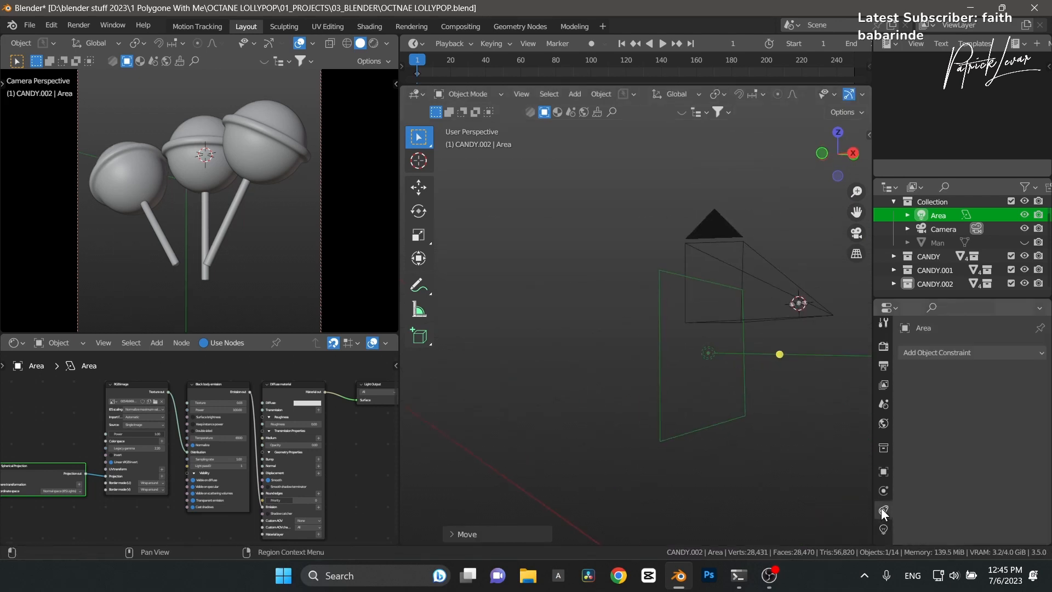
left_click(954, 352)
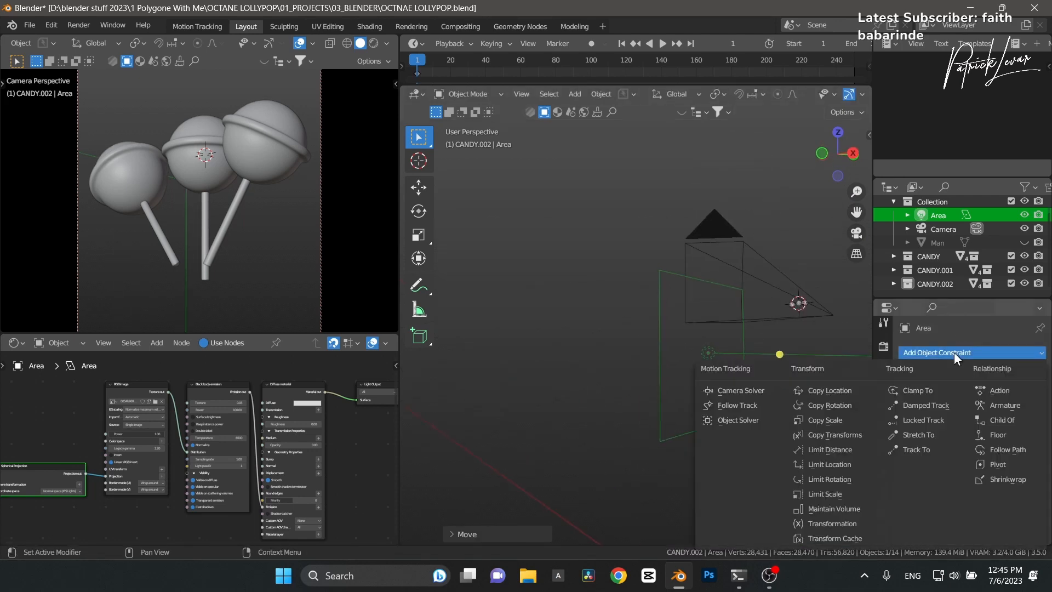
left_click(916, 449)
left_click(1017, 395)
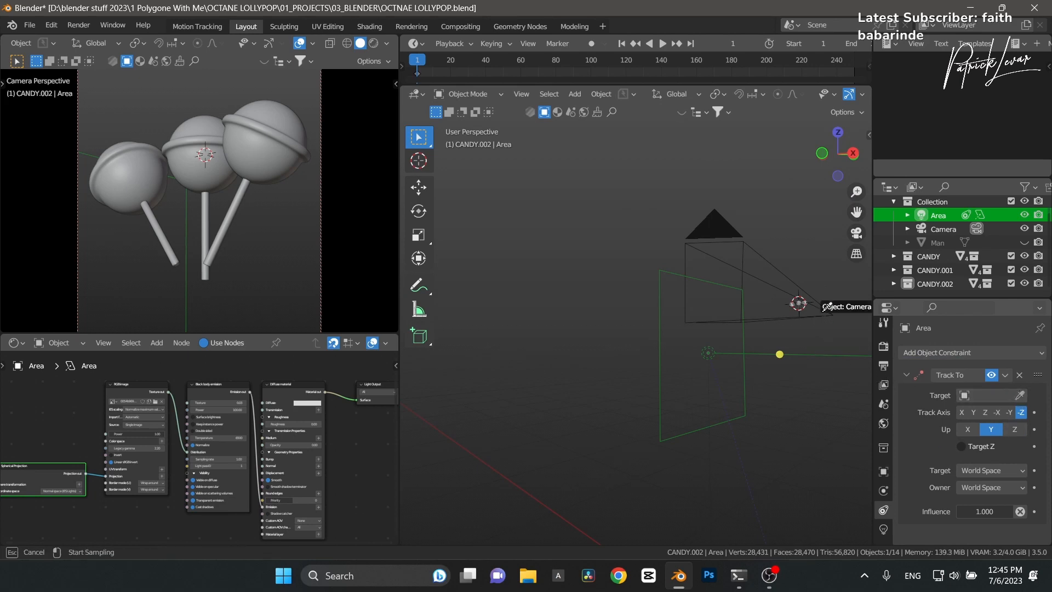
left_click(797, 301)
key("g")
left_click(734, 435)
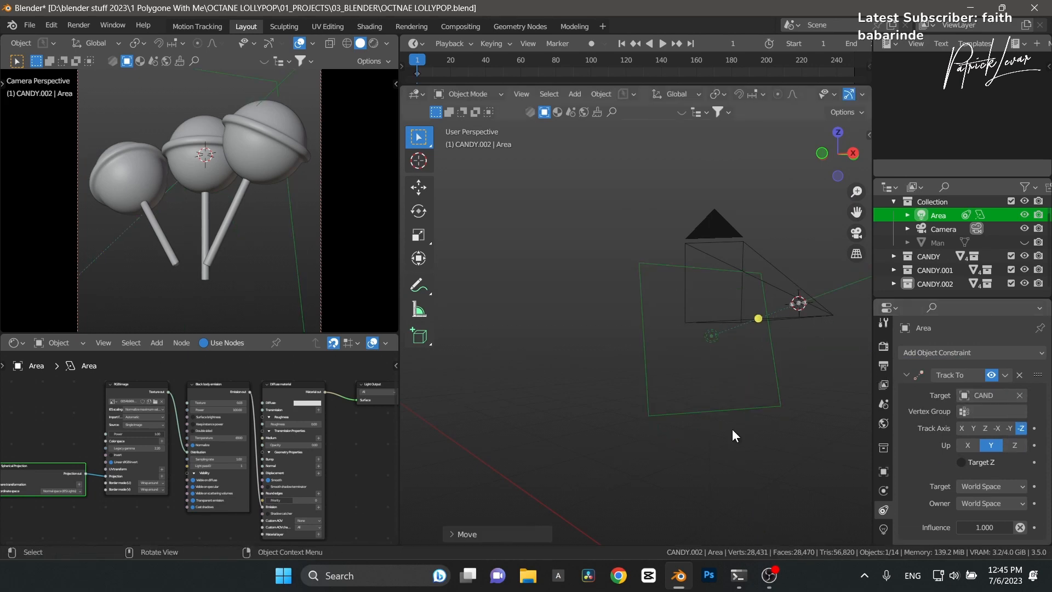
Step: Raise the Area light above the lollipops with the camera view in rendered shading, and duplicate the light
left_click(373, 44)
key("g")
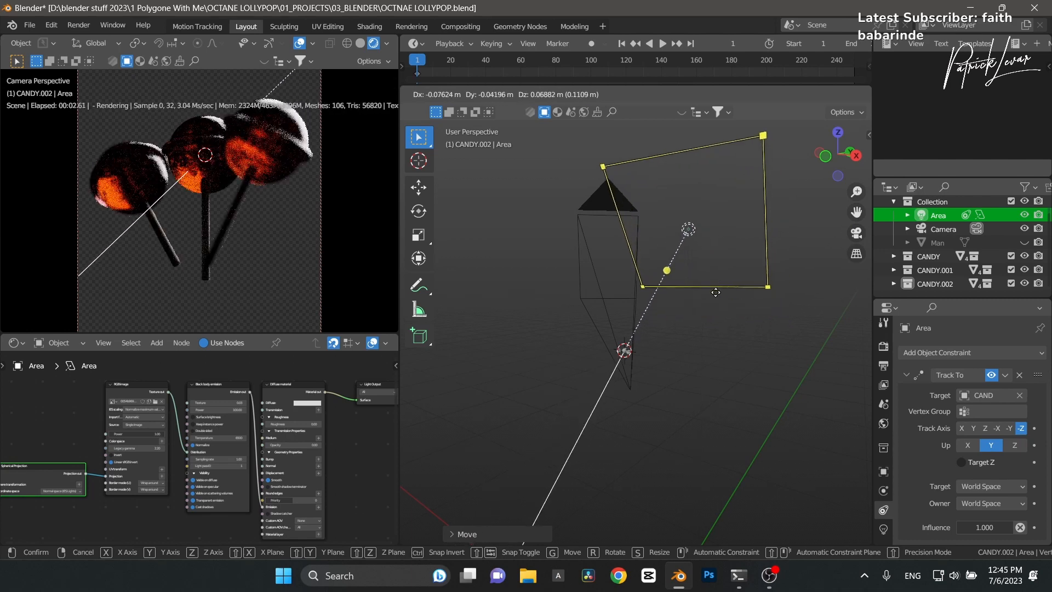
left_click(716, 292)
middle_click_drag(715, 296, 605, 354)
key("shift+d")
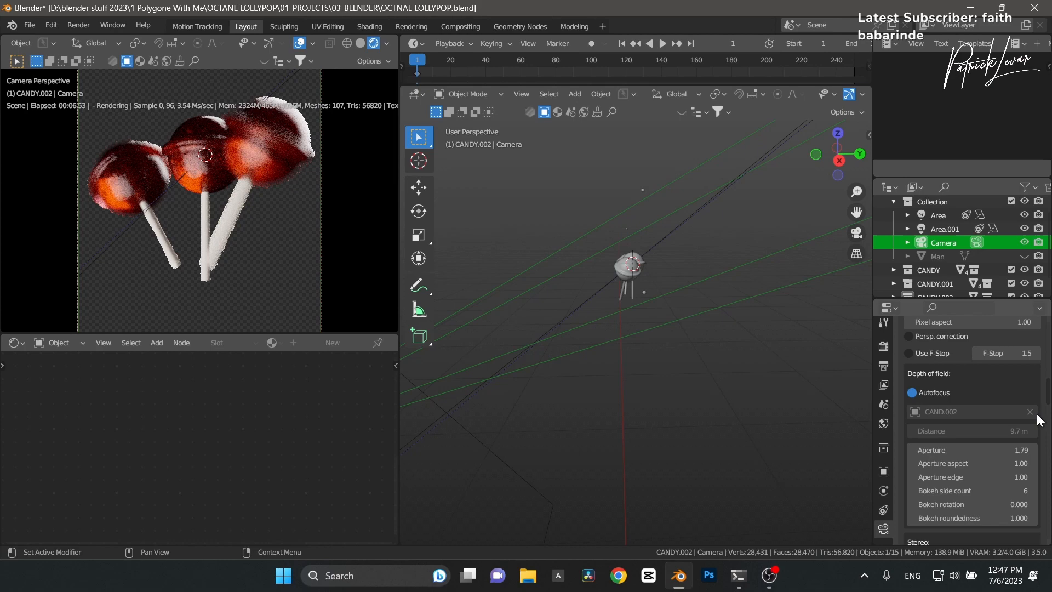
Step: Clear the camera's depth-of-field focus object and turn off Autofocus
left_click(1030, 412)
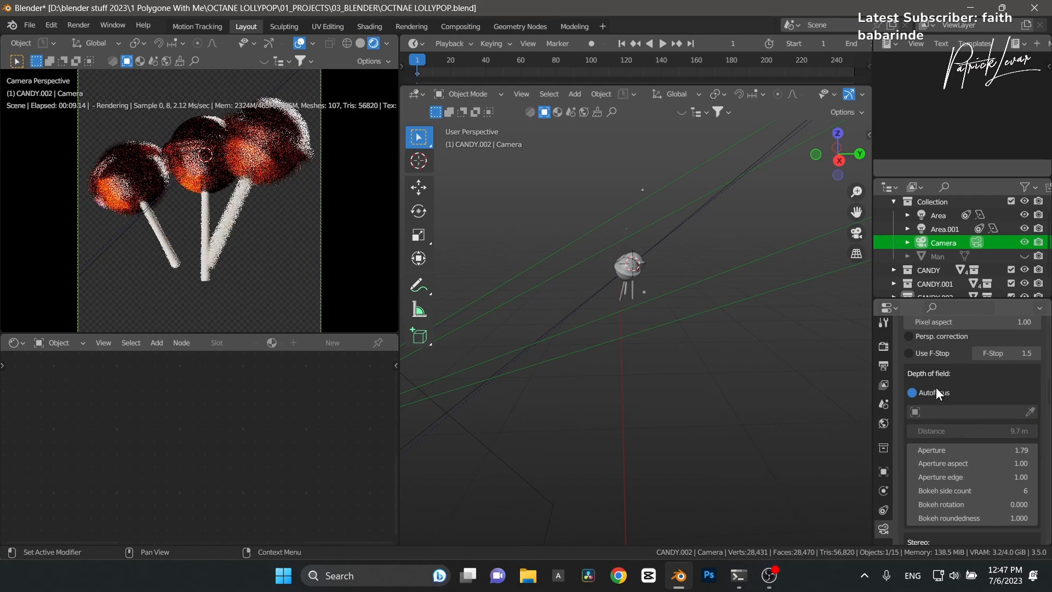
left_click(911, 393)
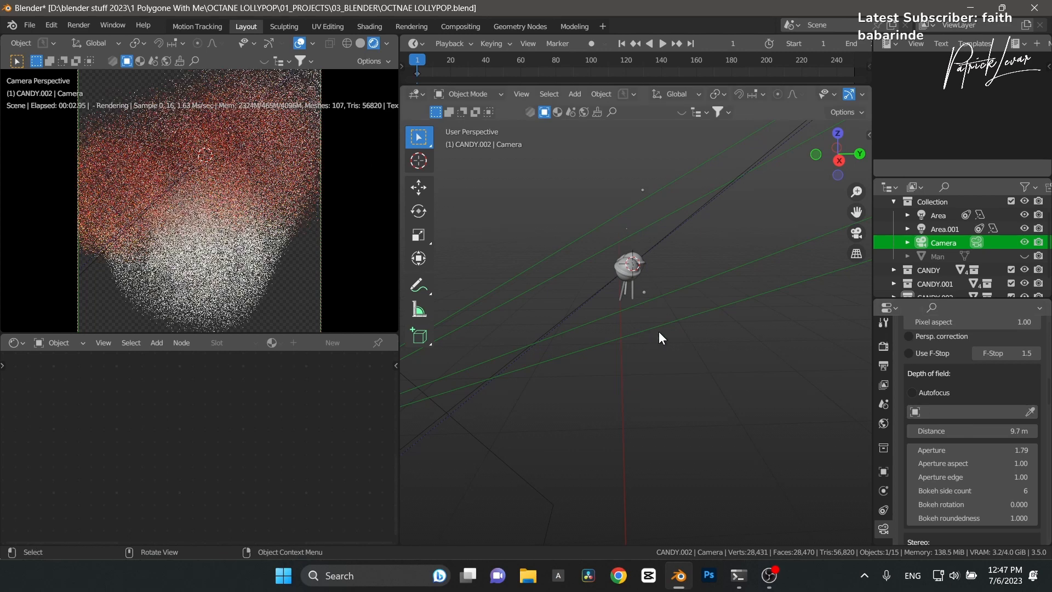
Step: Enable the Limits display for the camera in the viewport and save the file
scroll(928, 412, "up", 5)
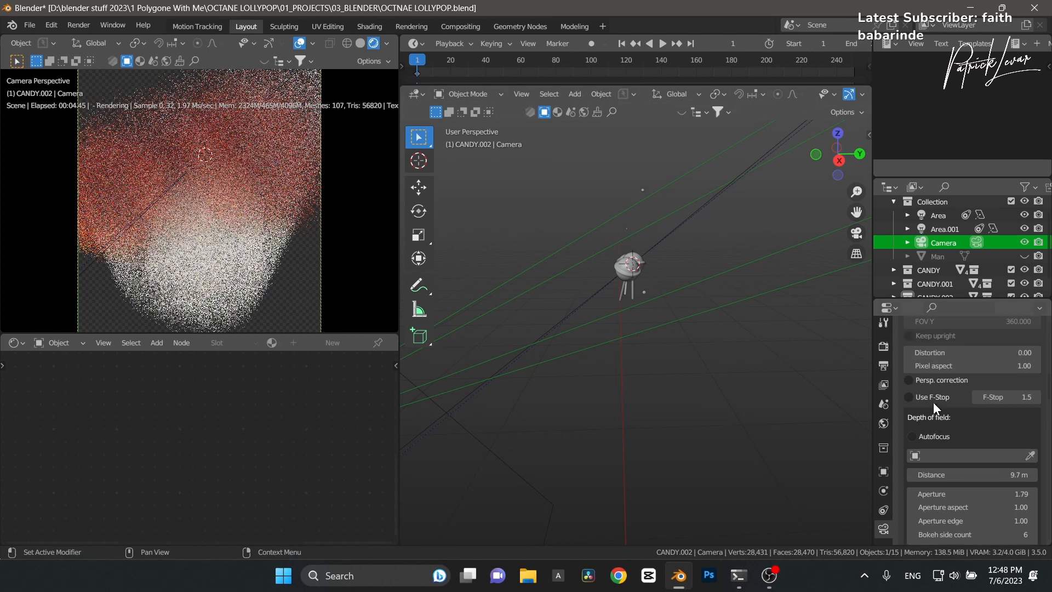
scroll(933, 401, "up", 8)
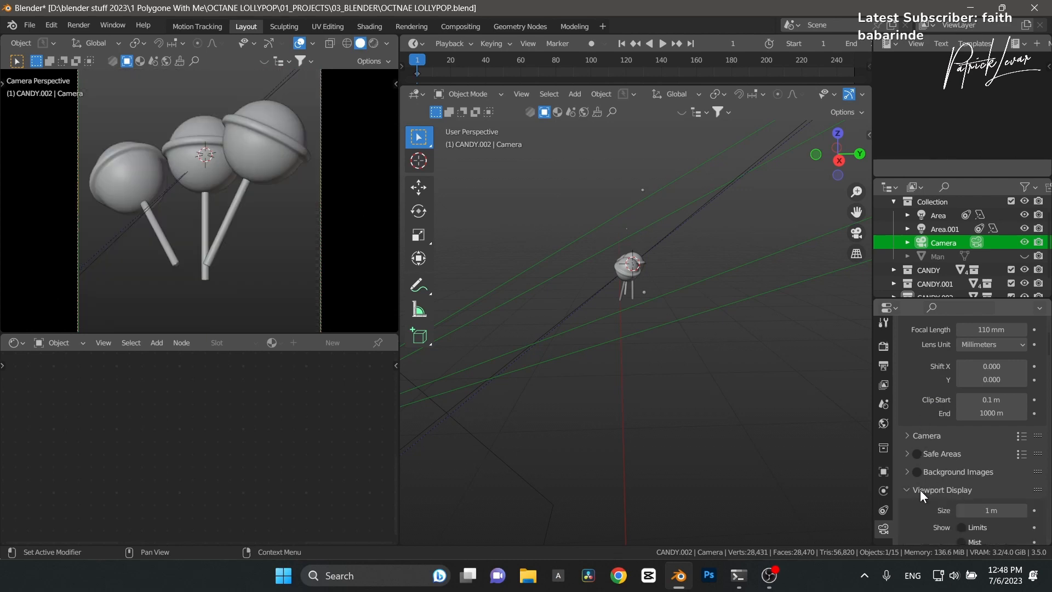
scroll(931, 494, "down", 1)
left_click(972, 508)
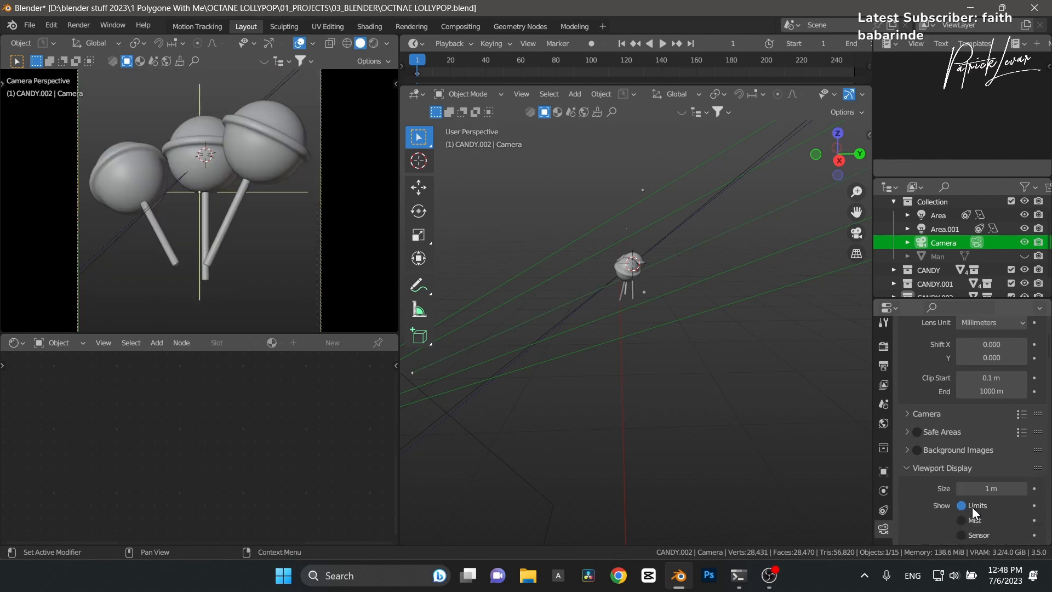
key("ctrl+s")
Step: Adjust the Octane camera's depth-of-field Distance until the focus marker reaches the front lollipop
scroll(685, 328, "down", 3)
scroll(685, 329, "up", 2)
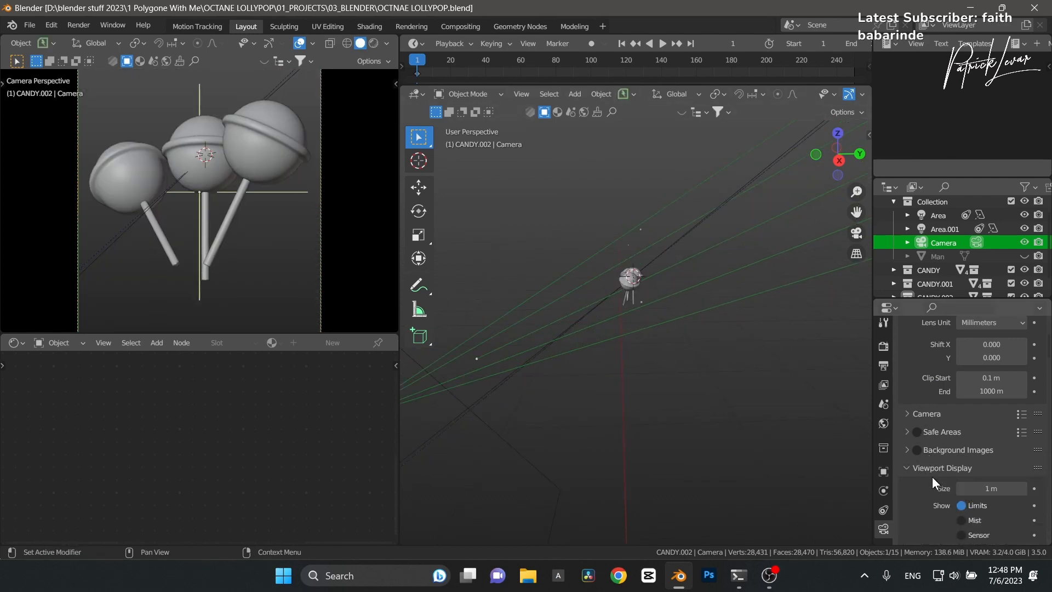
scroll(933, 477, "down", 4)
scroll(935, 475, "down", 15)
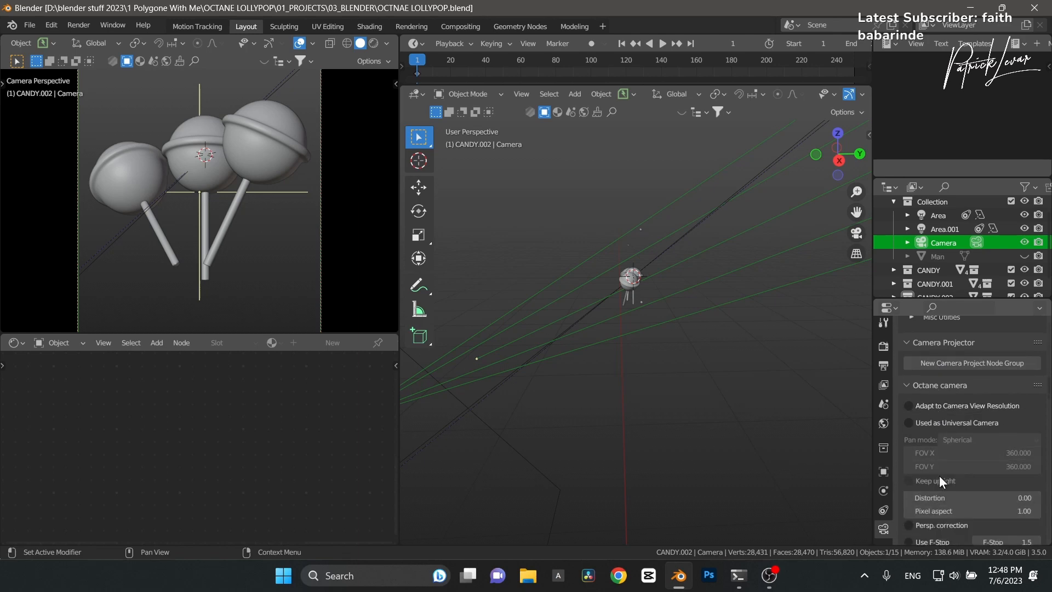
left_click_drag(993, 485, 946, 484)
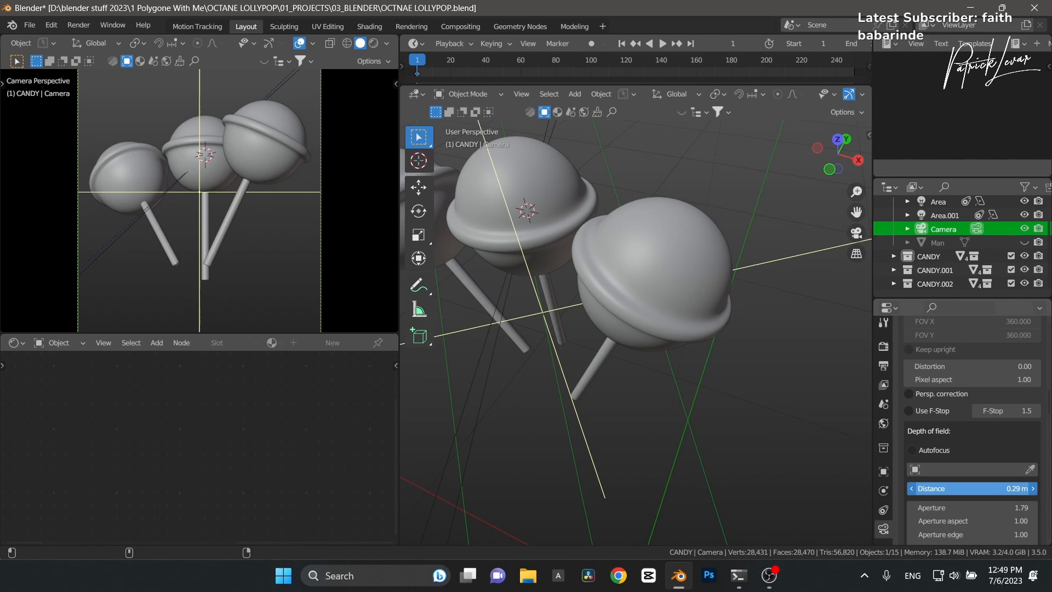
left_click_drag(948, 485, 950, 485)
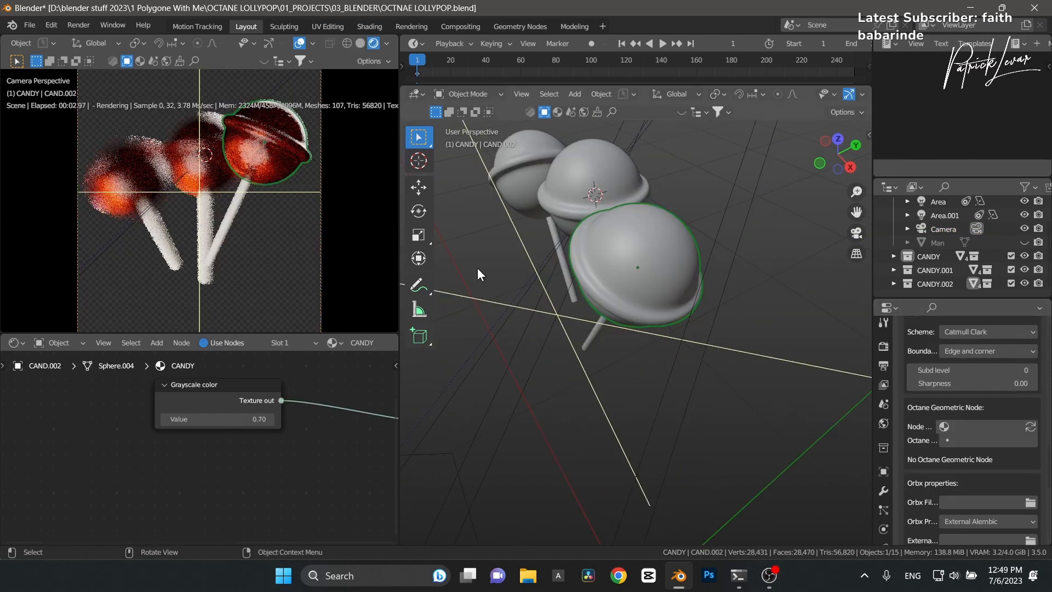
scroll(922, 445, "up", 5)
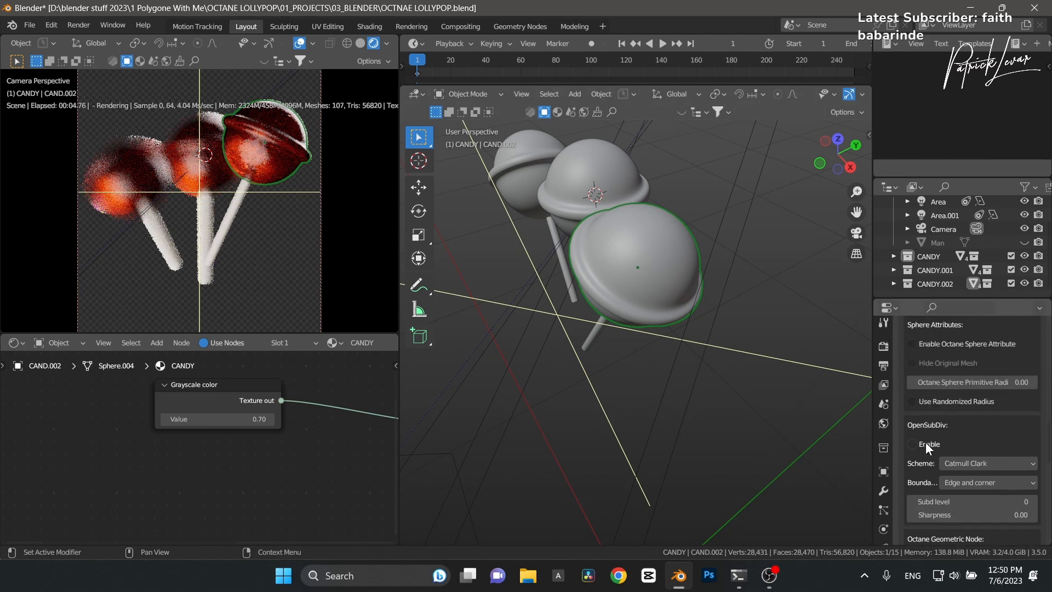
scroll(926, 447, "up", 10)
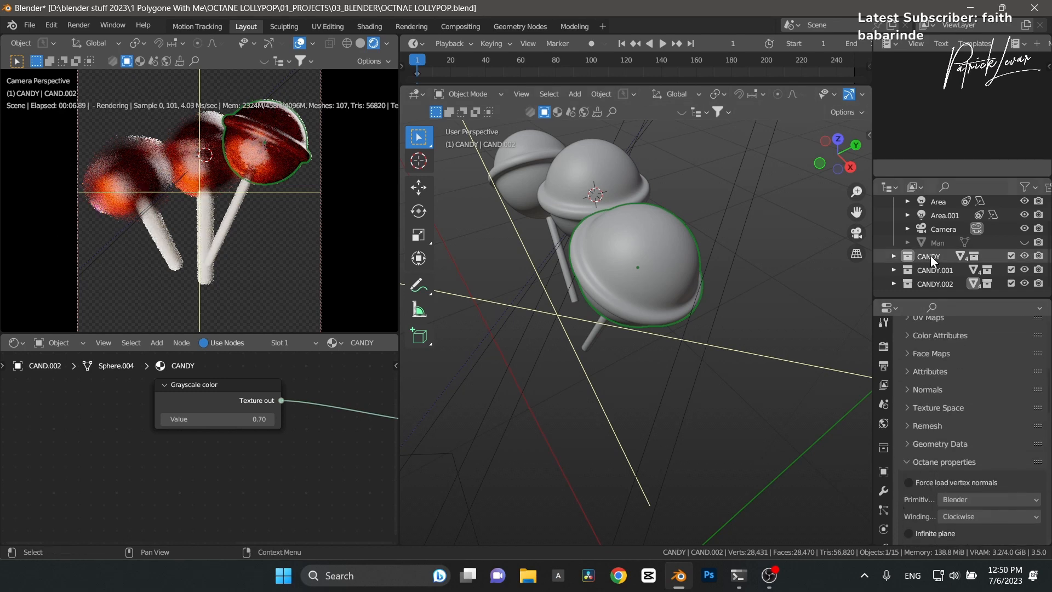
Step: Set the Octane camera's depth-of-field Aperture to 0.45
left_click(934, 230)
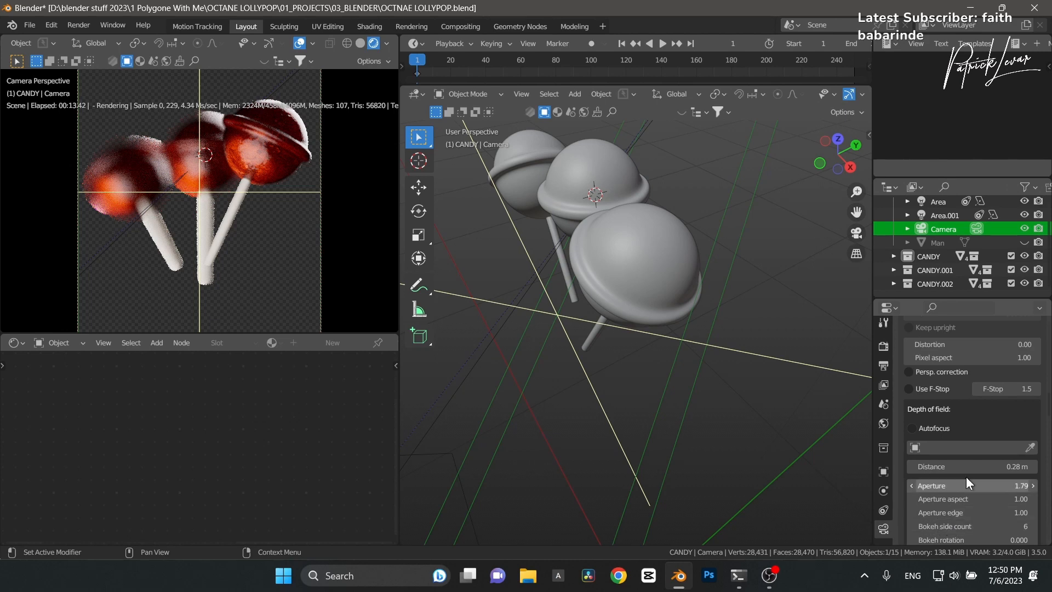
left_click(978, 485)
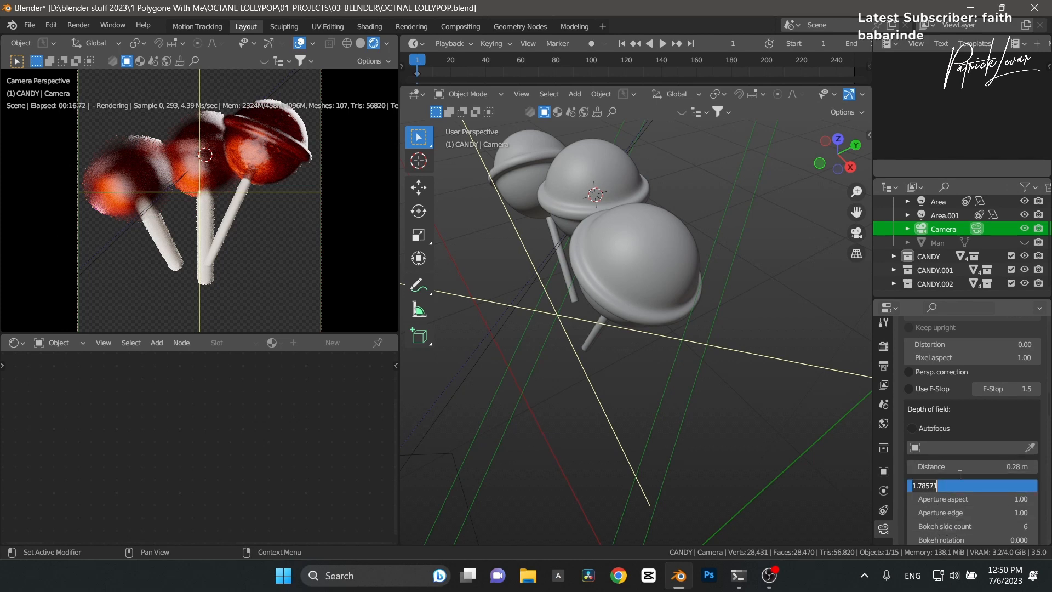
type("0.45")
key("Return")
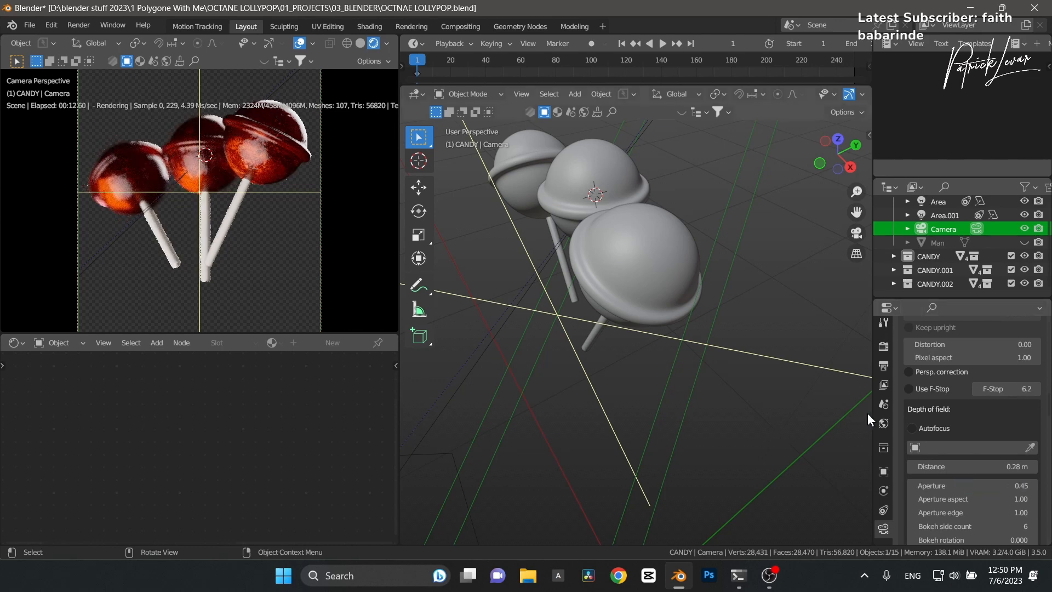
Step: Set the render kernel's Max. glossy depth and Max. scatter depth to 16 and save the file
left_click(883, 346)
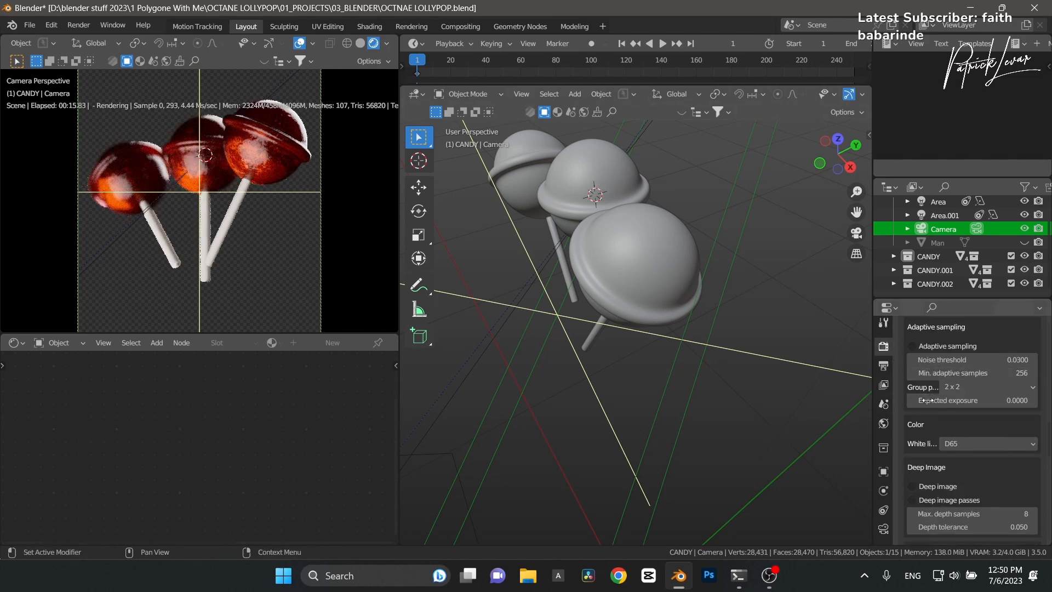
scroll(957, 401, "up", 10)
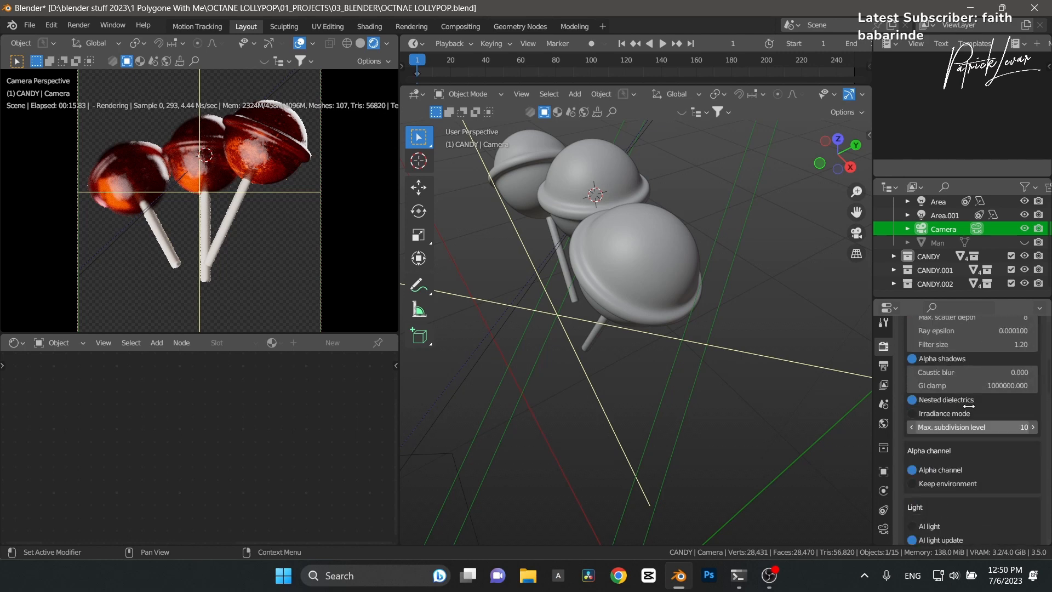
left_click(998, 455)
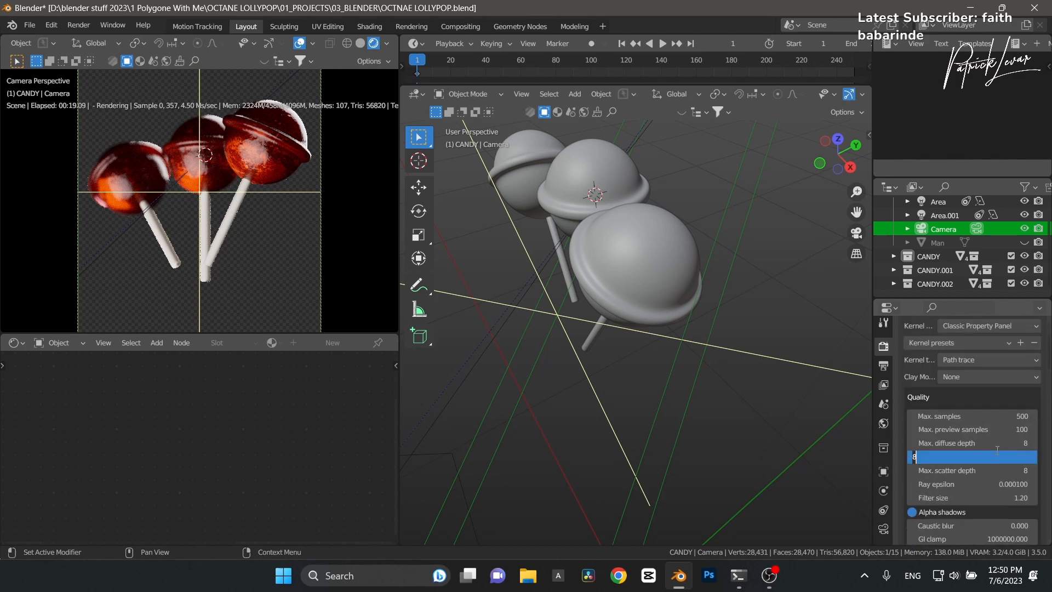
type("16")
key("Return")
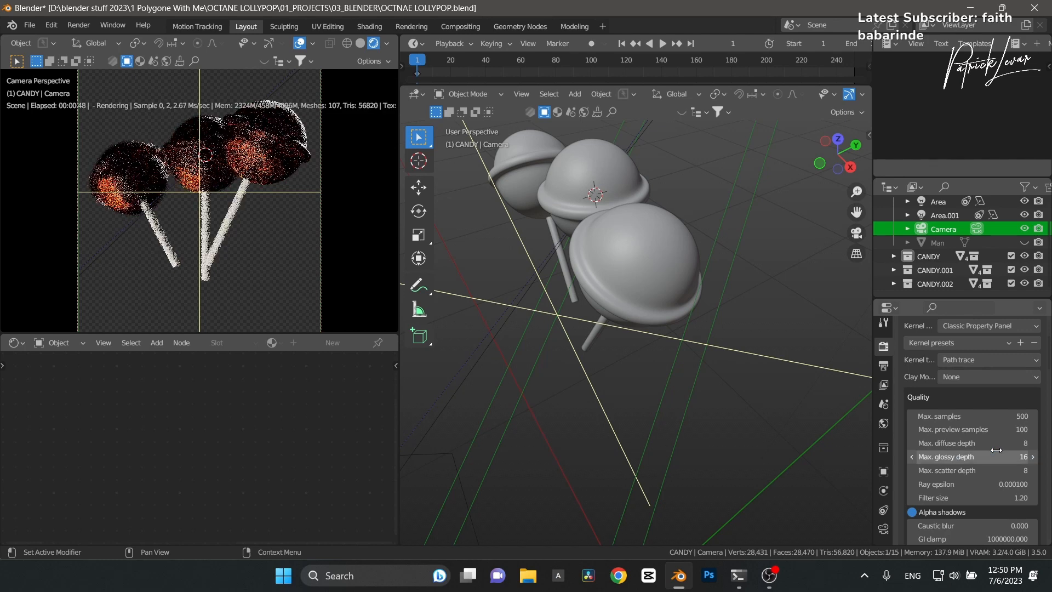
left_click(997, 467)
type("16")
key("Return")
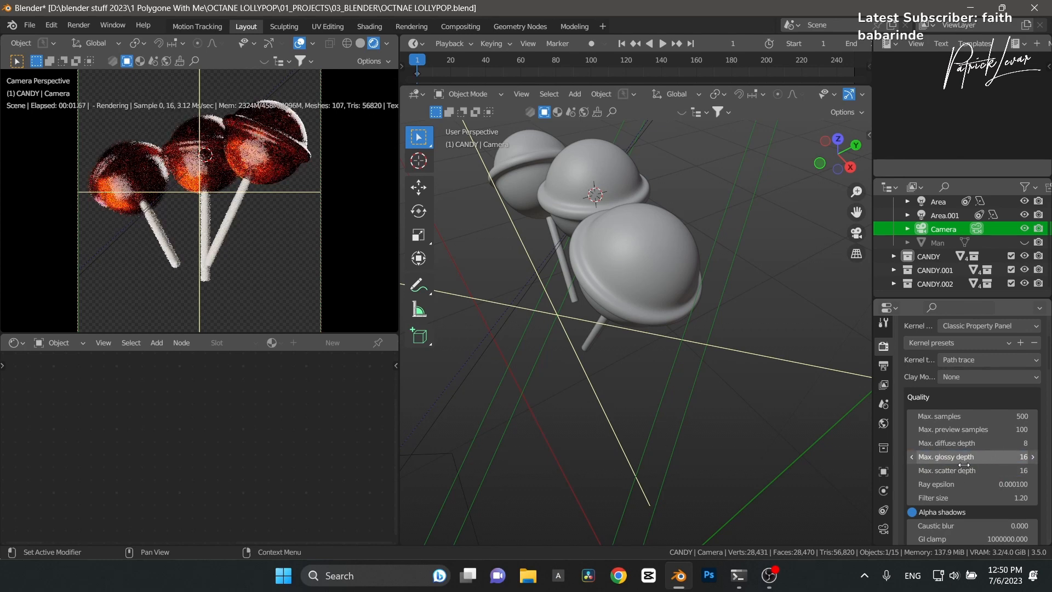
key("ctrl+s")
Step: Set the kernel's GI clamp to 1 and enable Adaptive sampling
scroll(970, 493, "down", 1)
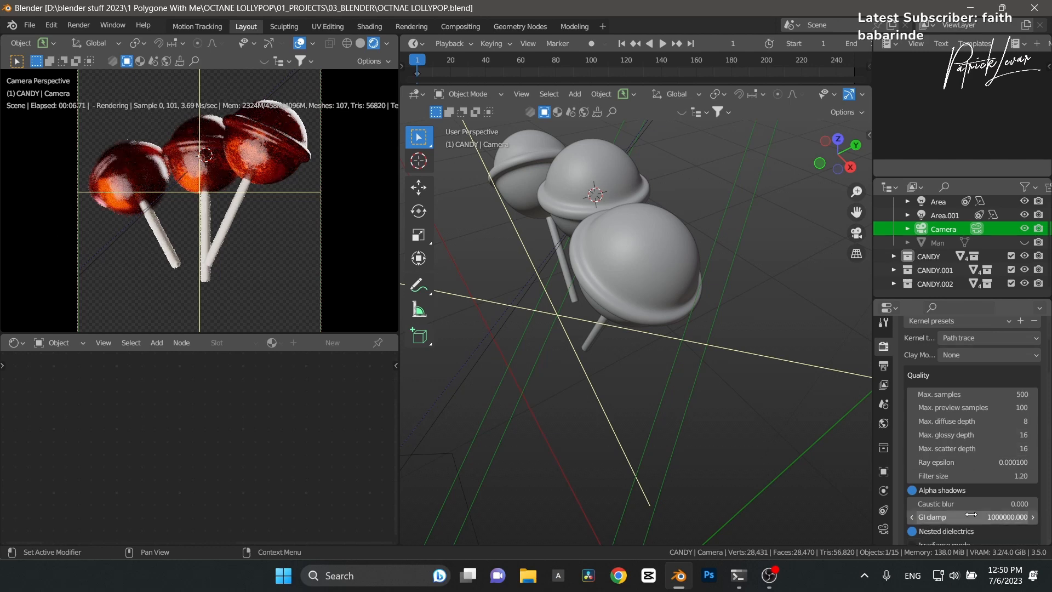
left_click(975, 516)
type("1")
key("Return")
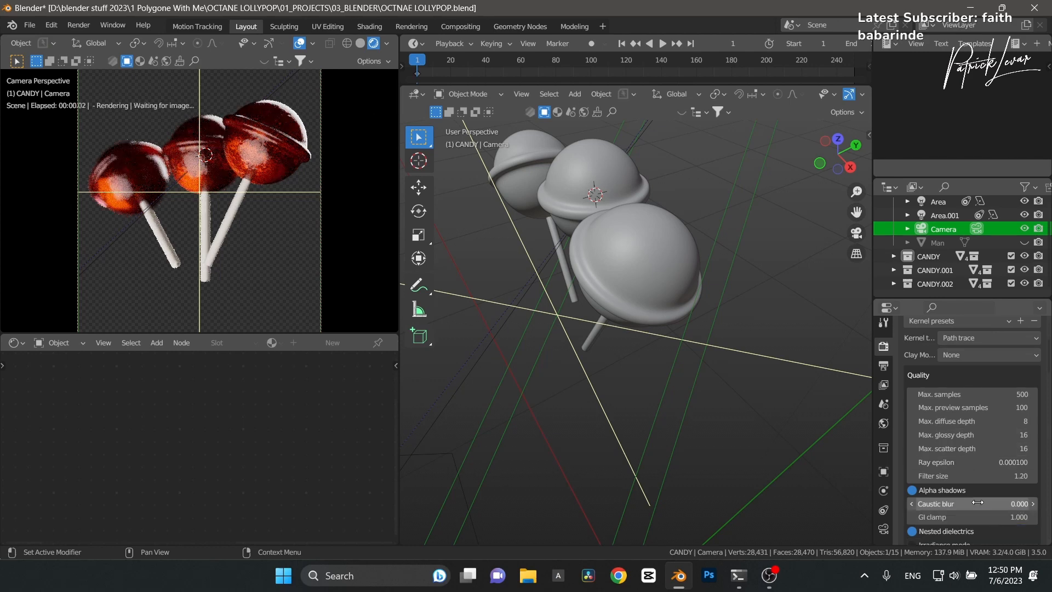
scroll(969, 482, "down", 12)
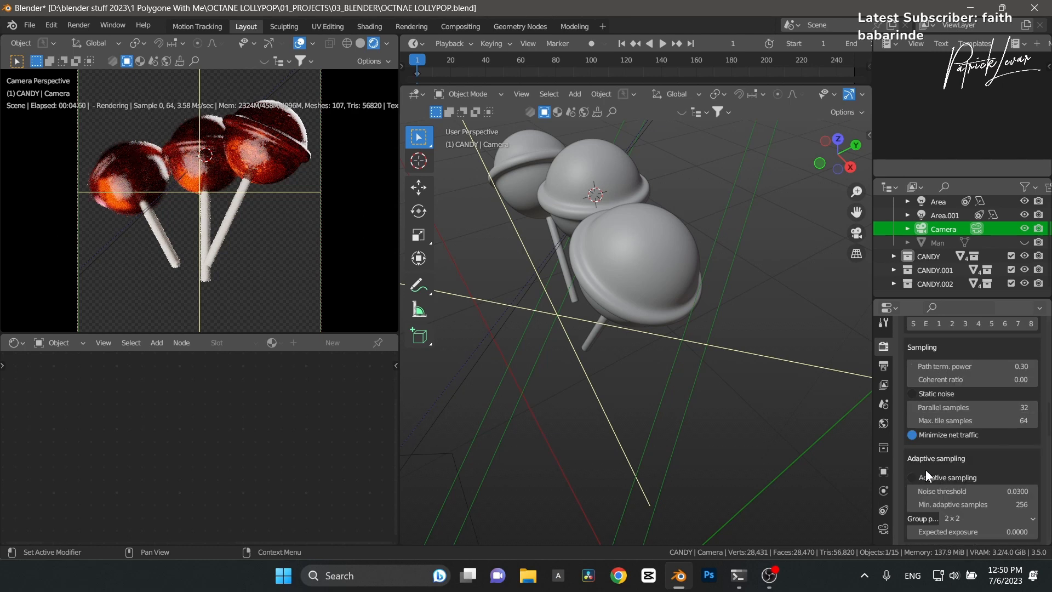
left_click(915, 478)
scroll(934, 477, "down", 13)
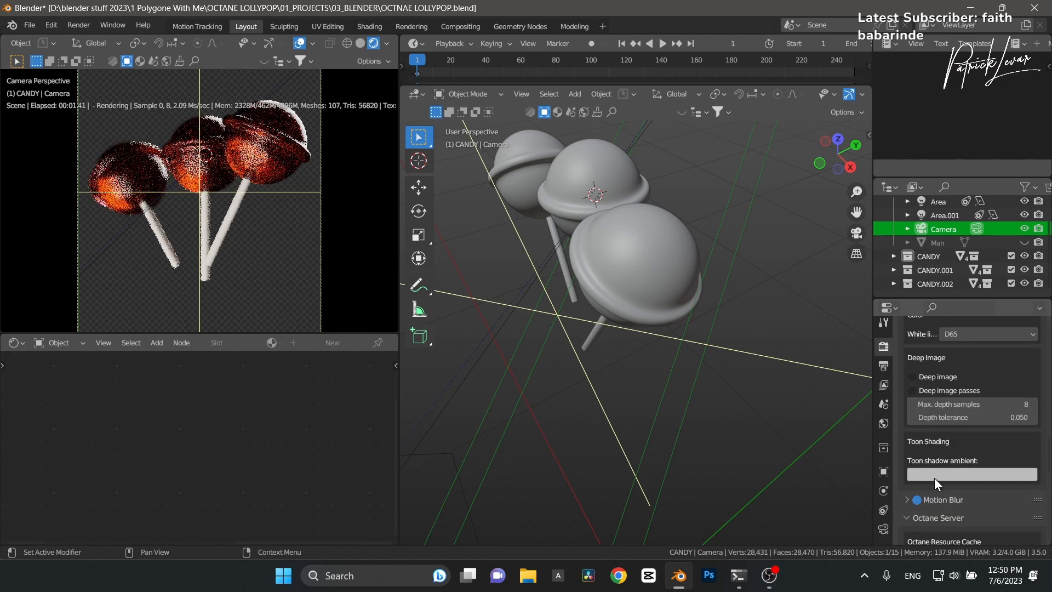
left_click(888, 531)
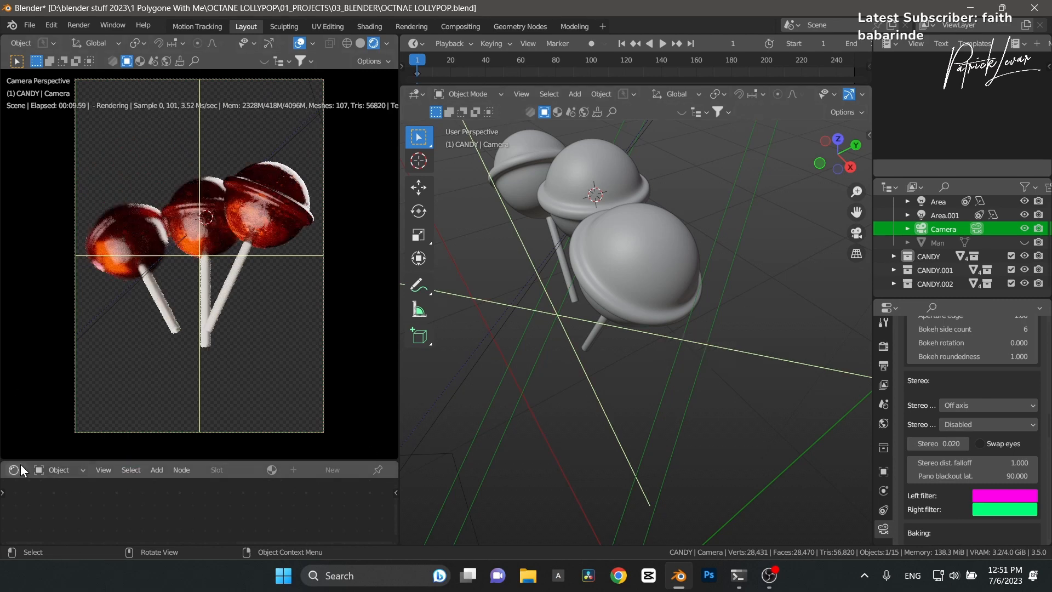
Step: In the world nodes, enable Backplate on the visible Texture environment and set its Texture colour to black
left_click(46, 472)
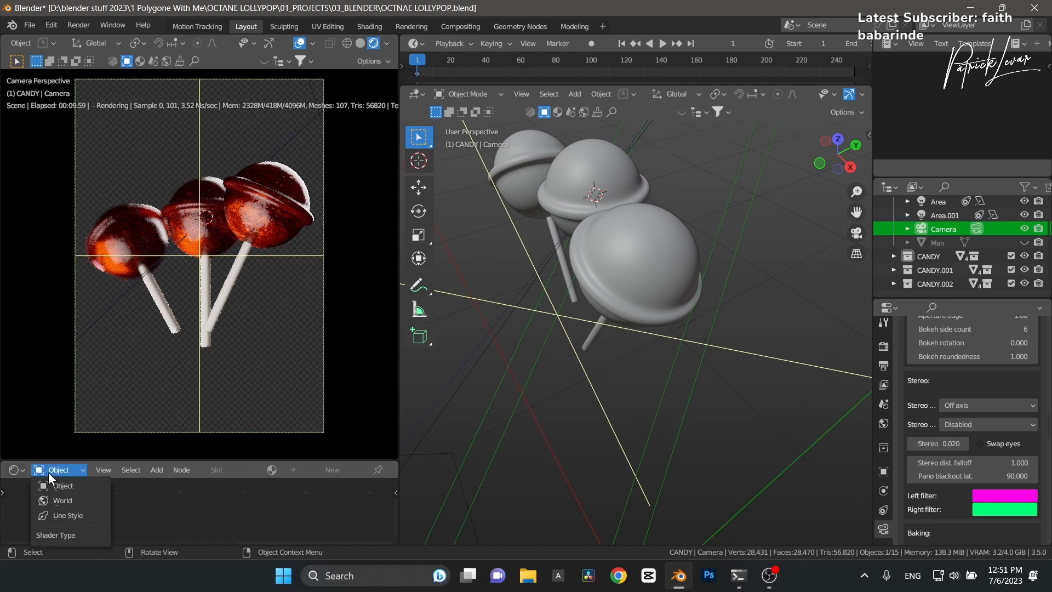
left_click(64, 499)
key("ctrl+space")
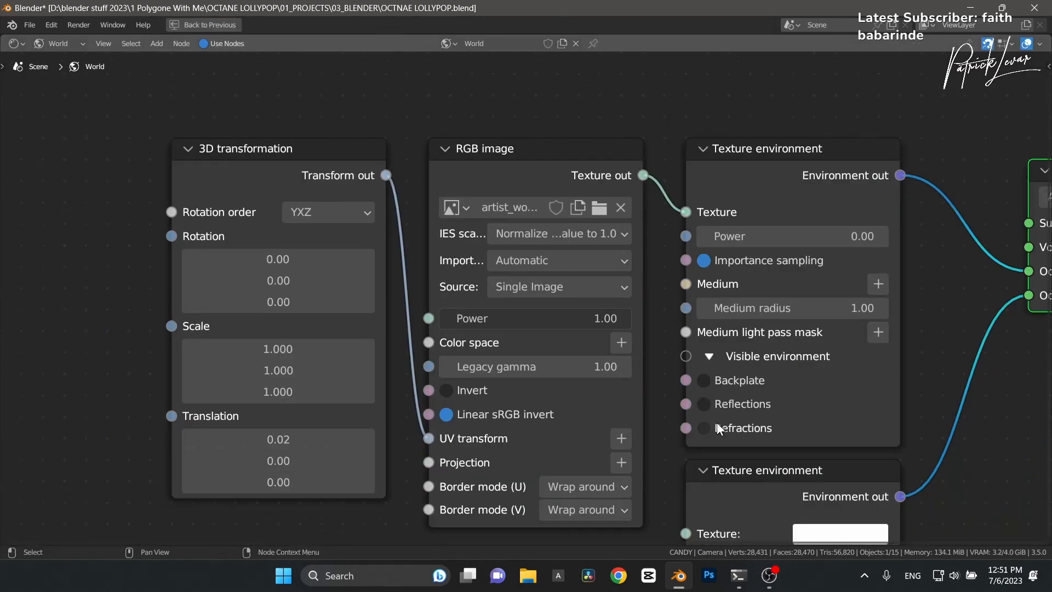
middle_click_drag(916, 456, 827, 333)
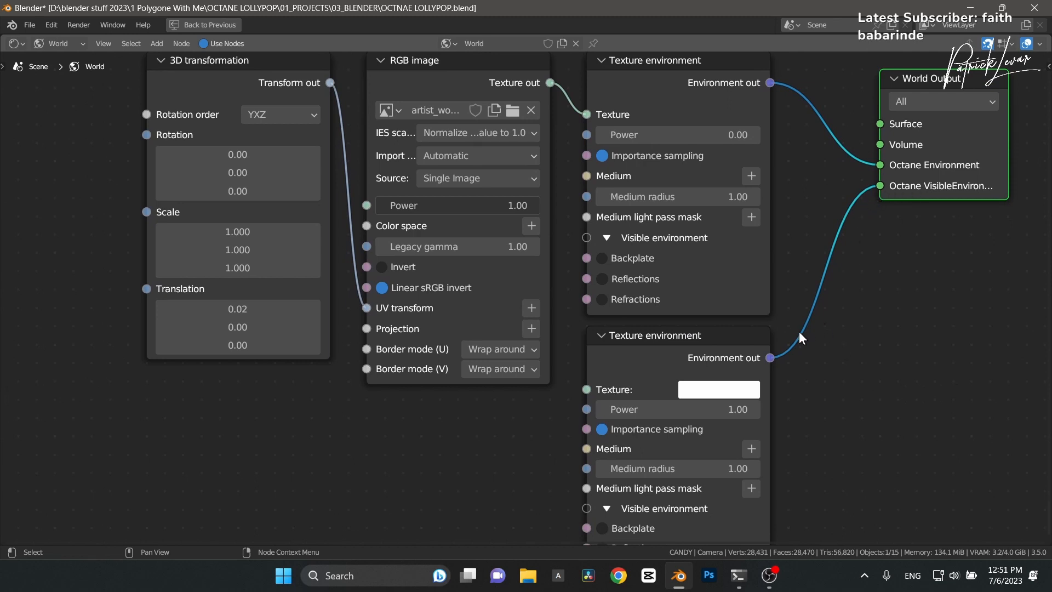
left_click(668, 351)
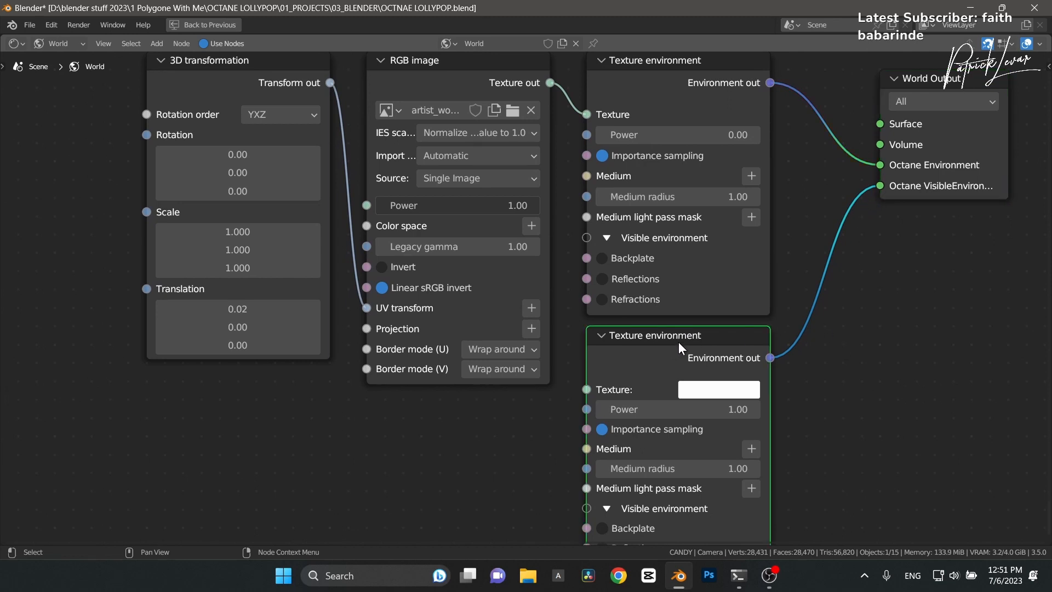
middle_click_drag(795, 430, 794, 401)
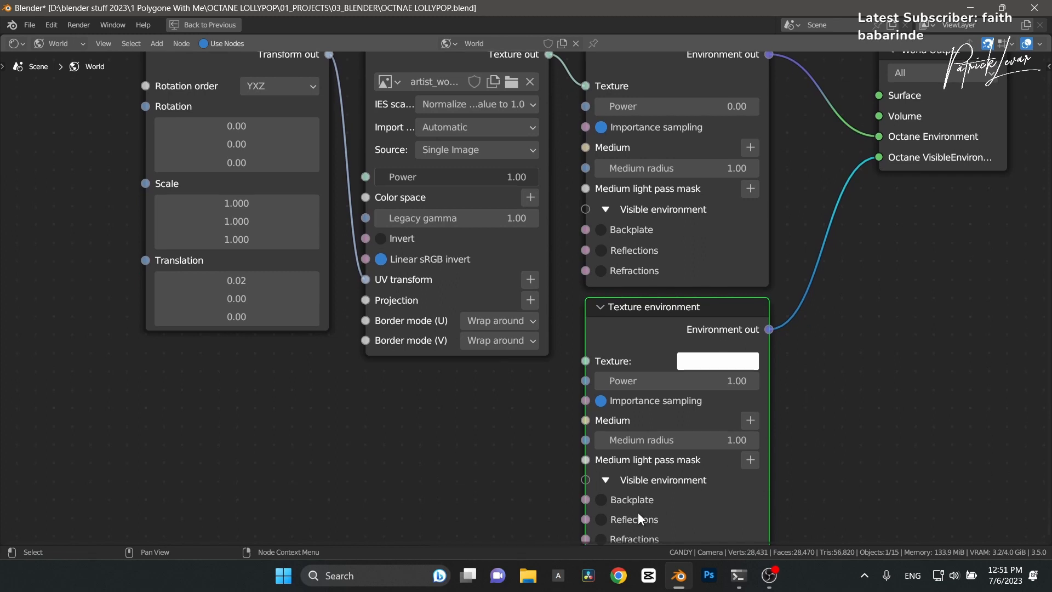
left_click(728, 362)
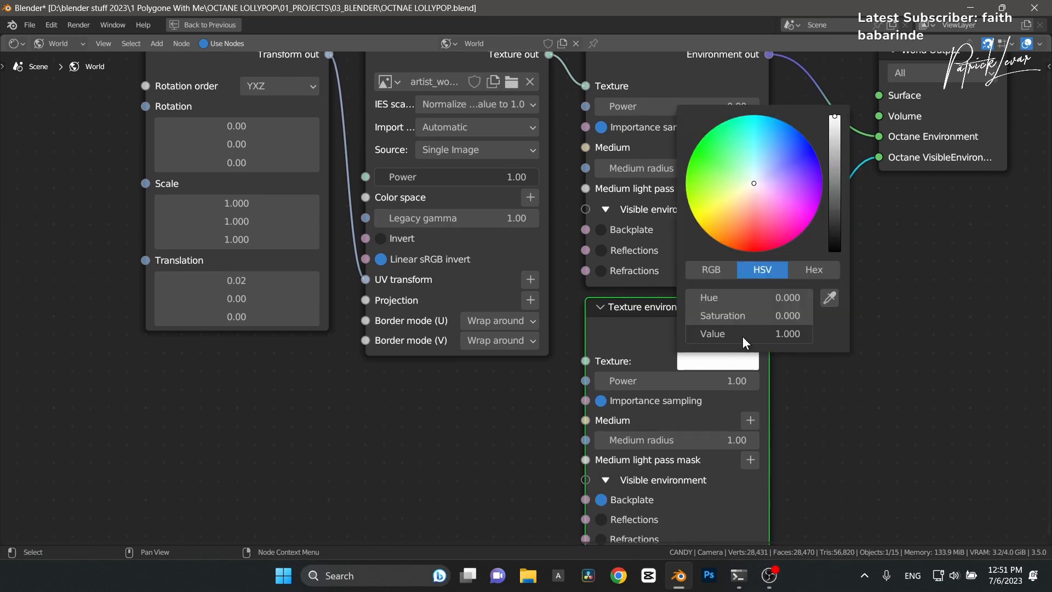
left_click_drag(829, 170, 834, 253)
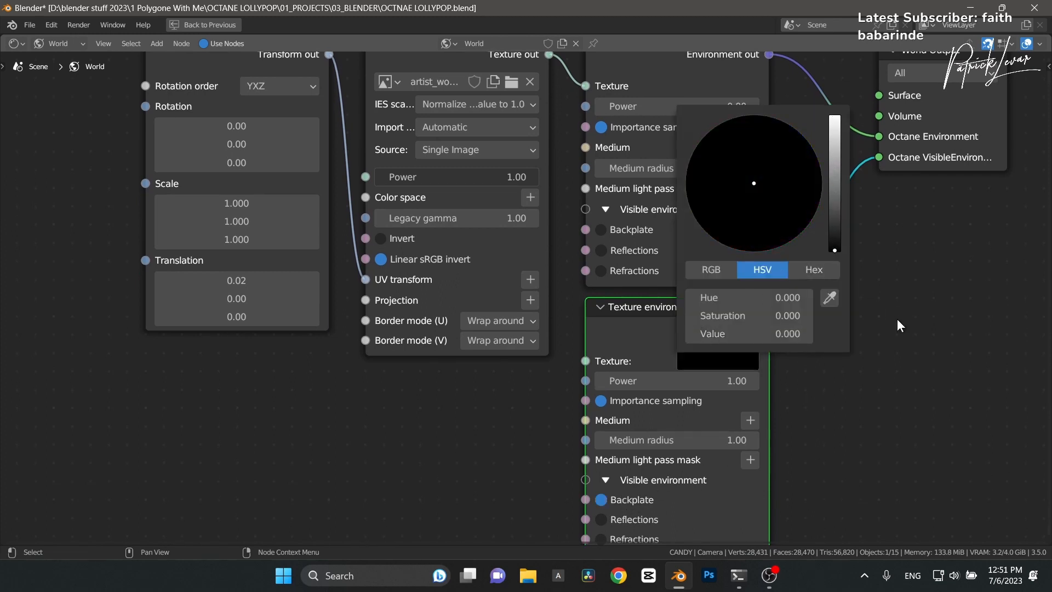
key("ctrl+space")
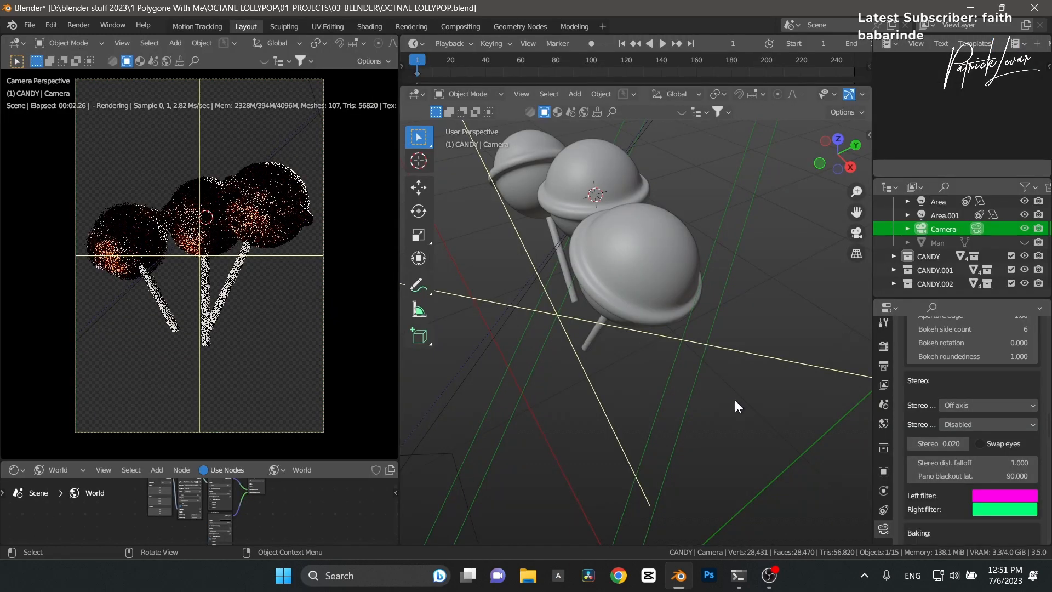
Step: Turn off the Alpha channel in the Octane render kernel settings
left_click(883, 346)
scroll(931, 439, "down", 10)
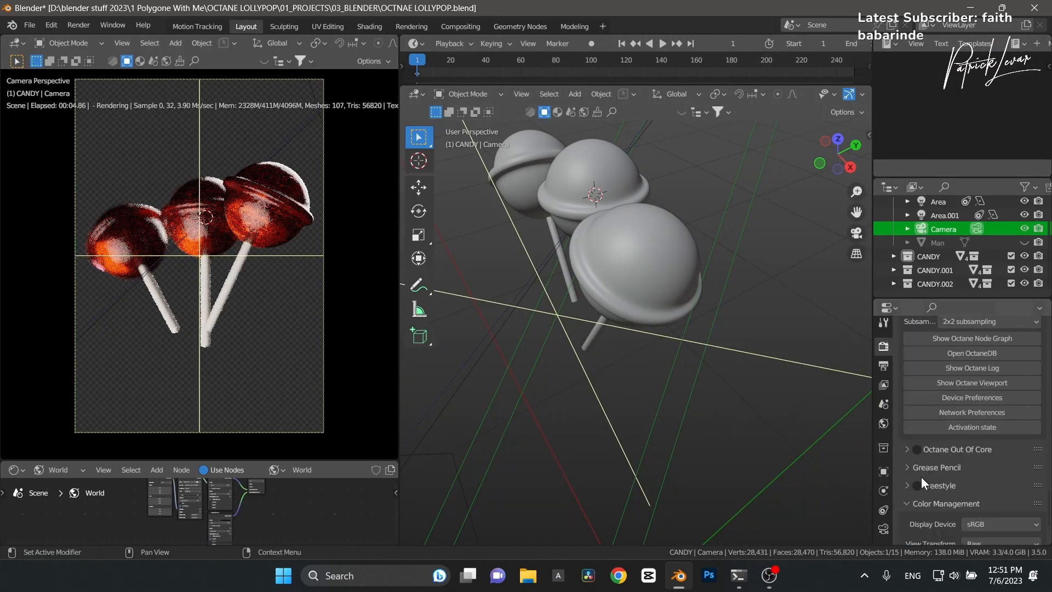
scroll(921, 476, "down", 10)
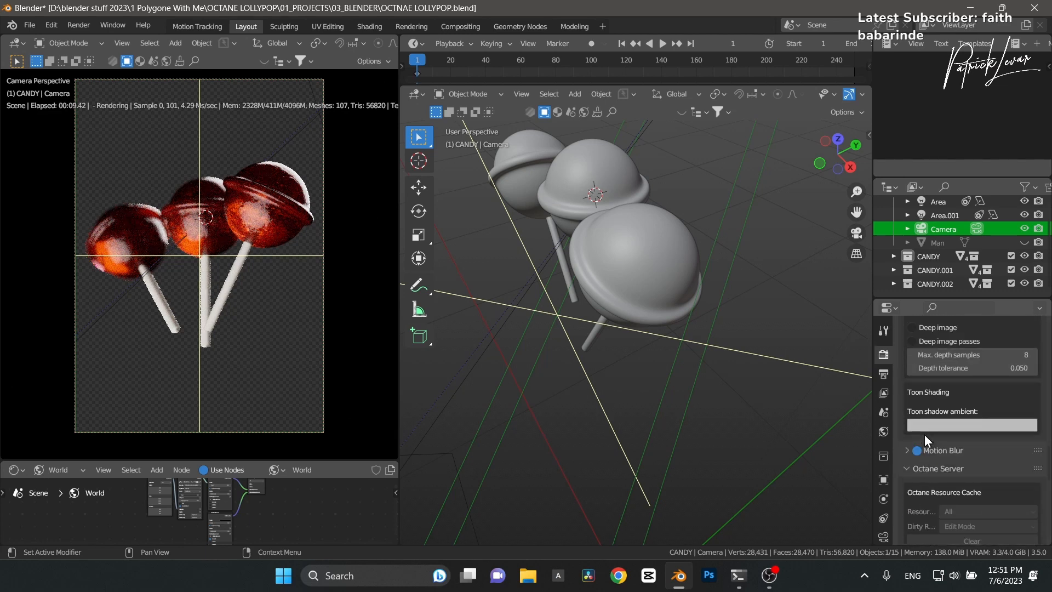
scroll(916, 458, "up", 5)
left_click(912, 464)
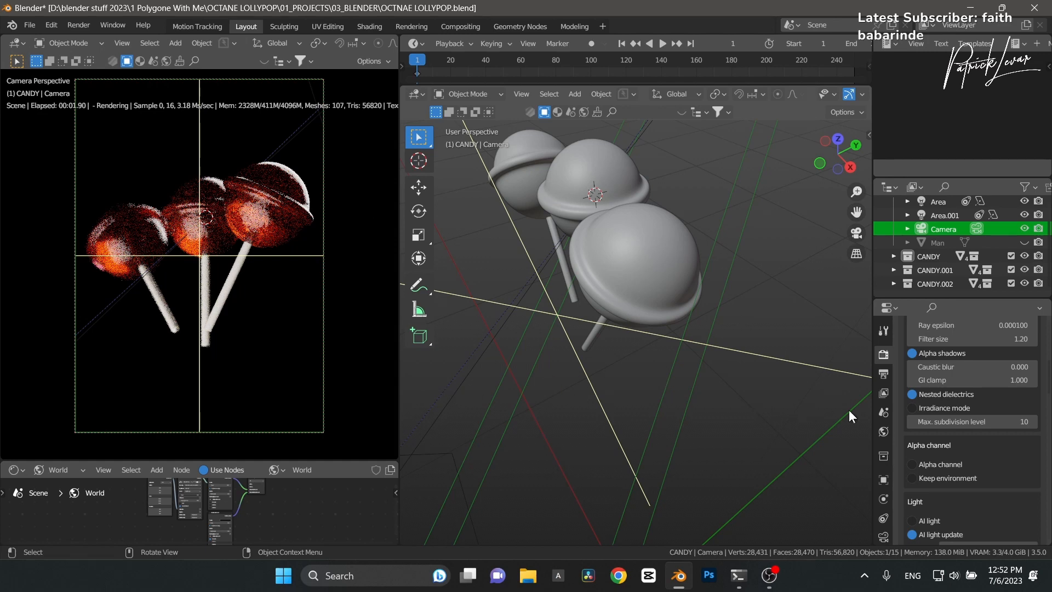
Step: Set the Exposure in the camera's Octane Camera Imager (Render Mode) to 1.5
left_click(884, 539)
scroll(920, 436, "down", 15)
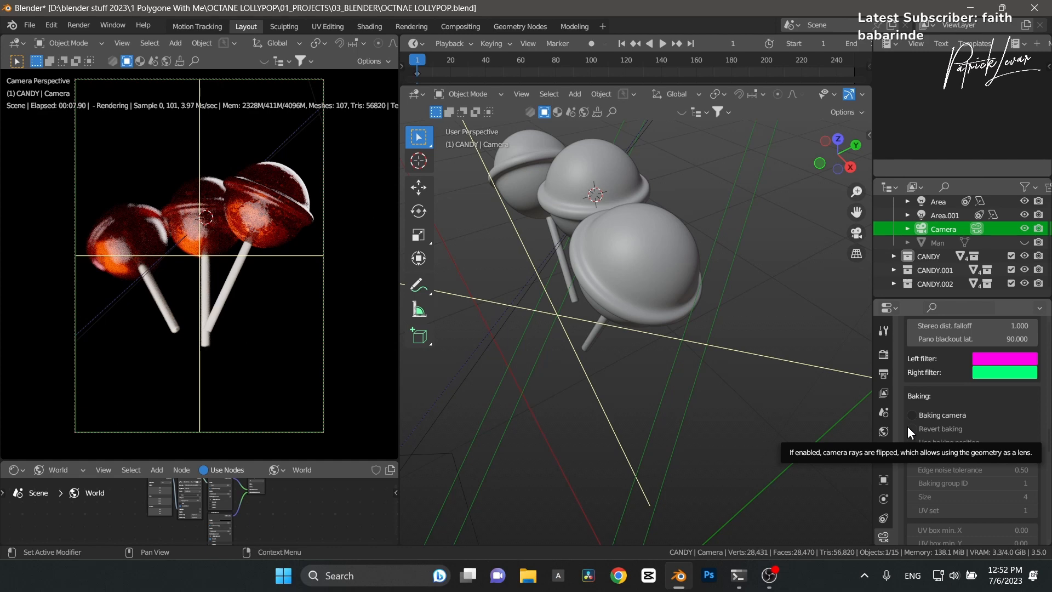
scroll(908, 426, "down", 10)
scroll(952, 485, "down", 5)
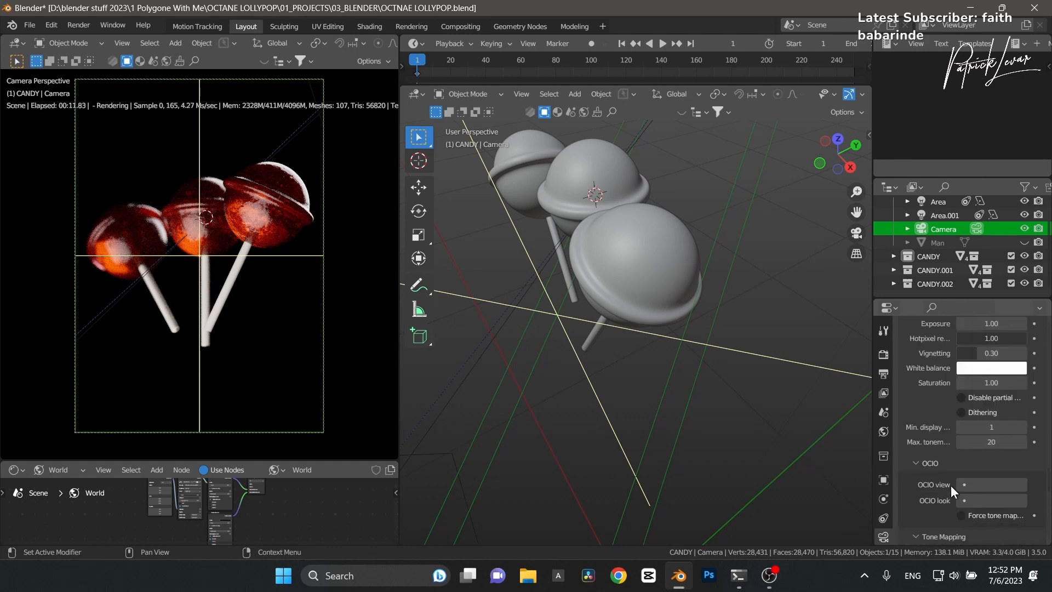
scroll(951, 477, "up", 4)
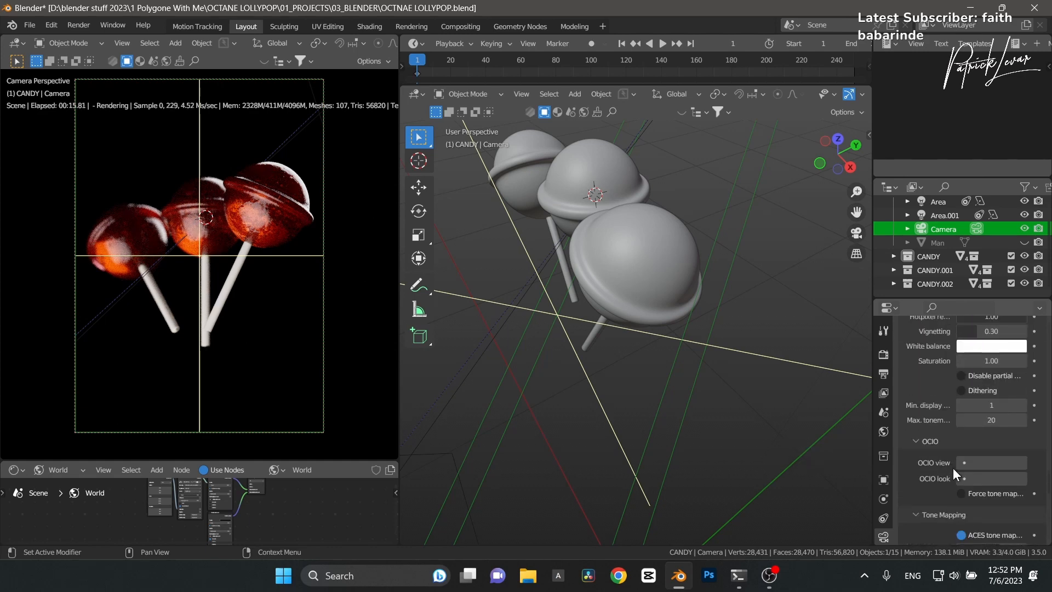
left_click(994, 373)
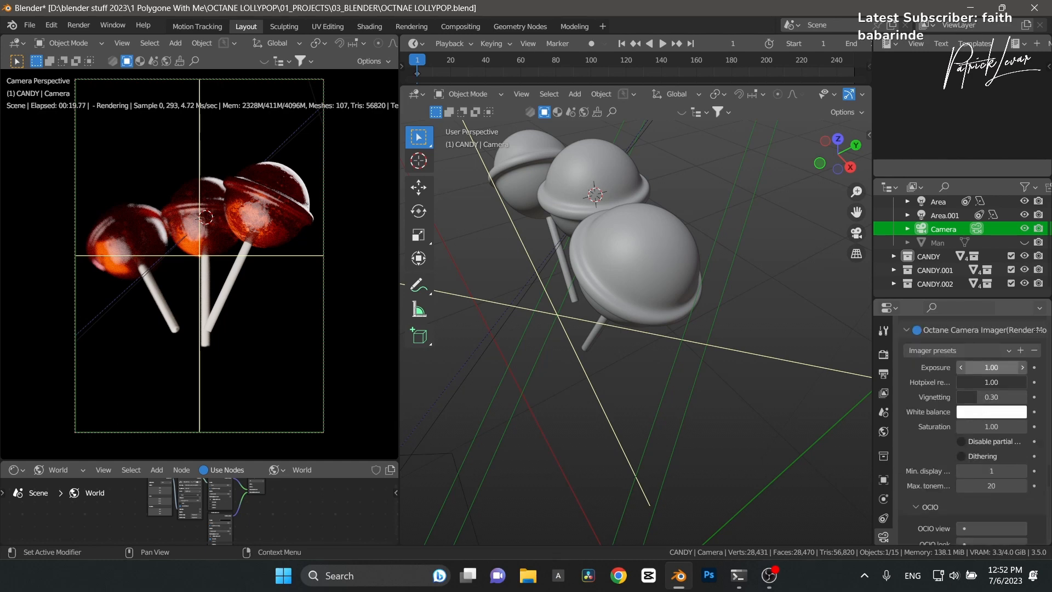
type("1.5")
key("Return")
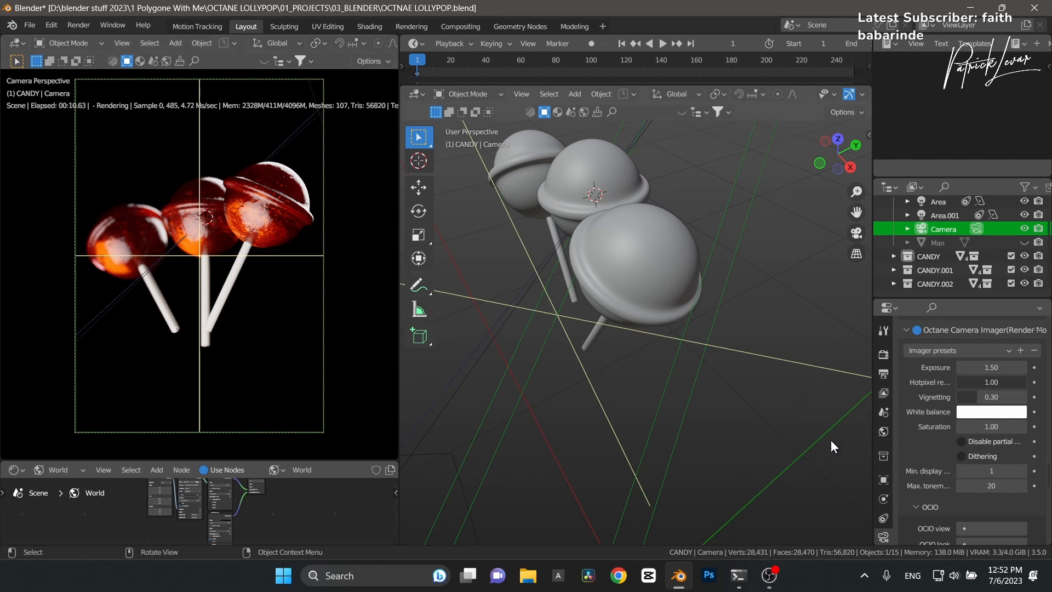
Step: Set the Power of the world's main RGB image Texture environment to 0.6
left_click(884, 437)
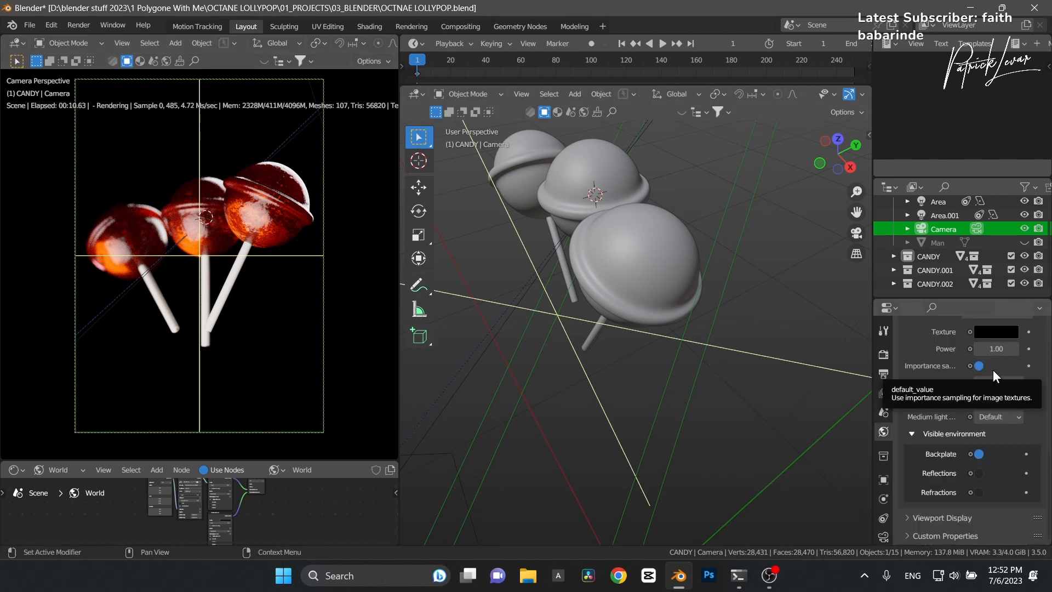
scroll(992, 370, "up", 1)
scroll(998, 397, "up", 10)
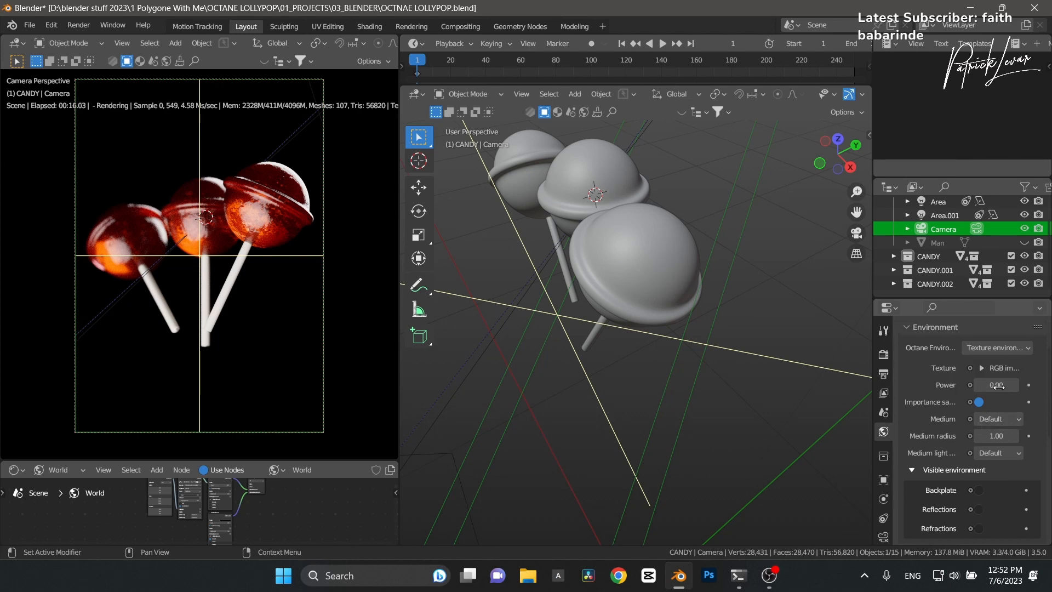
left_click(998, 387)
type(".6")
key("Return")
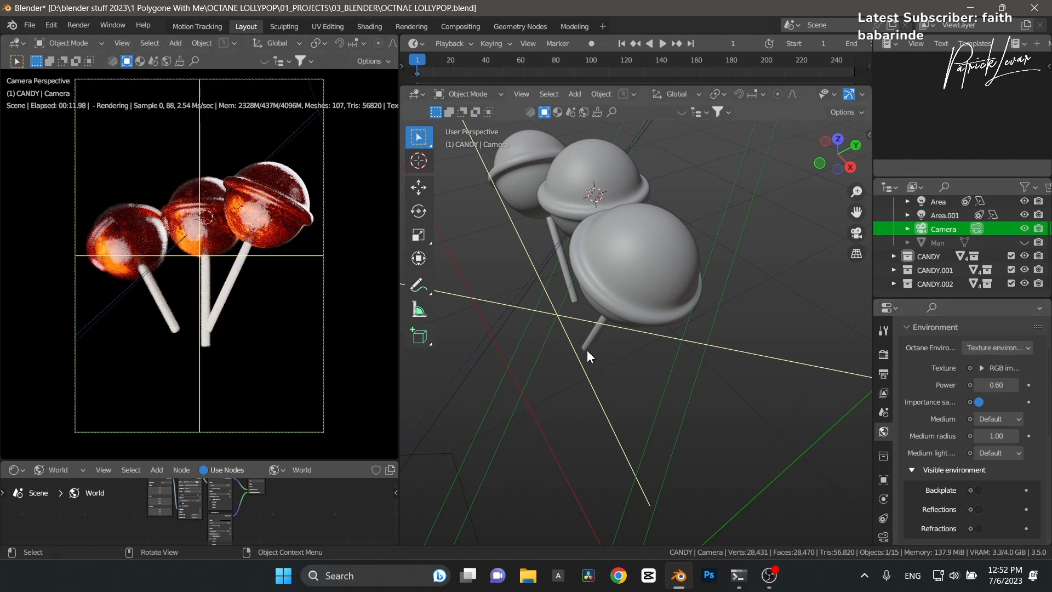
Step: Select the Area.001 light and bring up its light settings and shader nodes
scroll(587, 350, "down", 3)
scroll(586, 350, "down", 1)
scroll(587, 351, "down", 2)
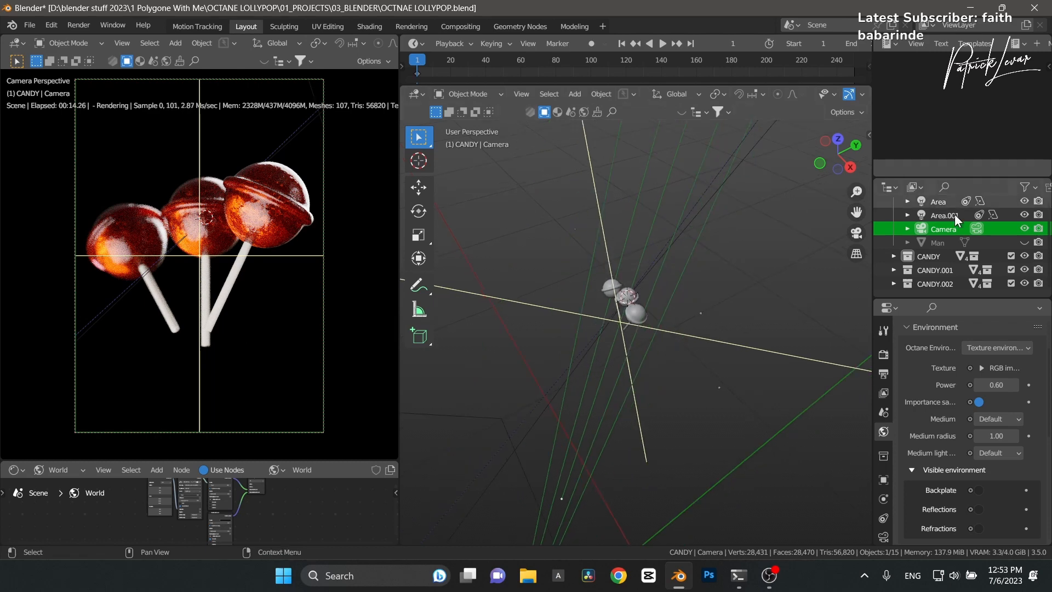
left_click(946, 216)
scroll(709, 409, "down", 2)
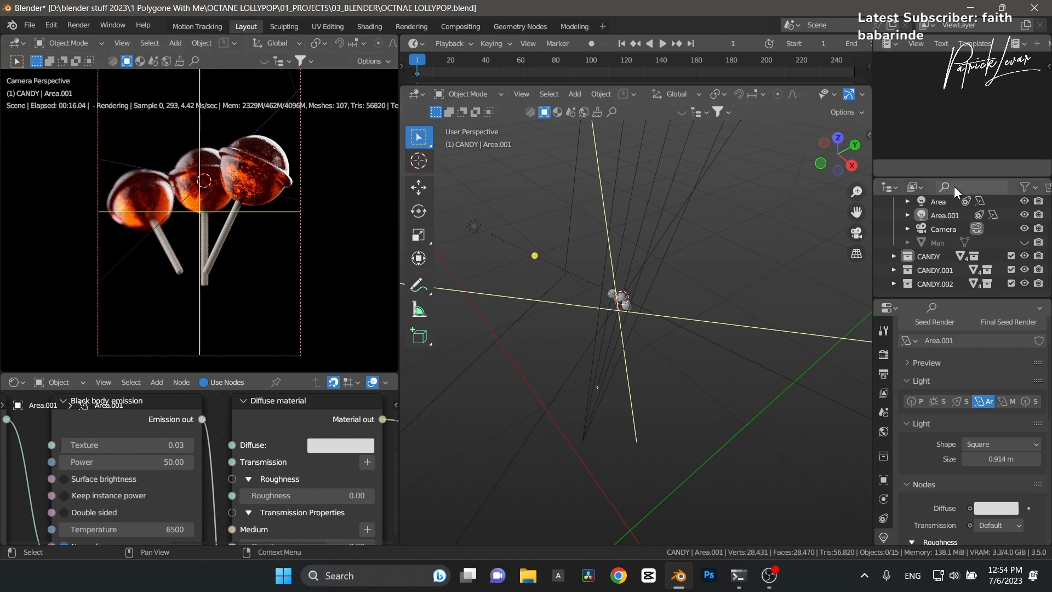
Step: Select the Camera and set the Glare power in its Octane Post Processing settings to 25
left_click(939, 229)
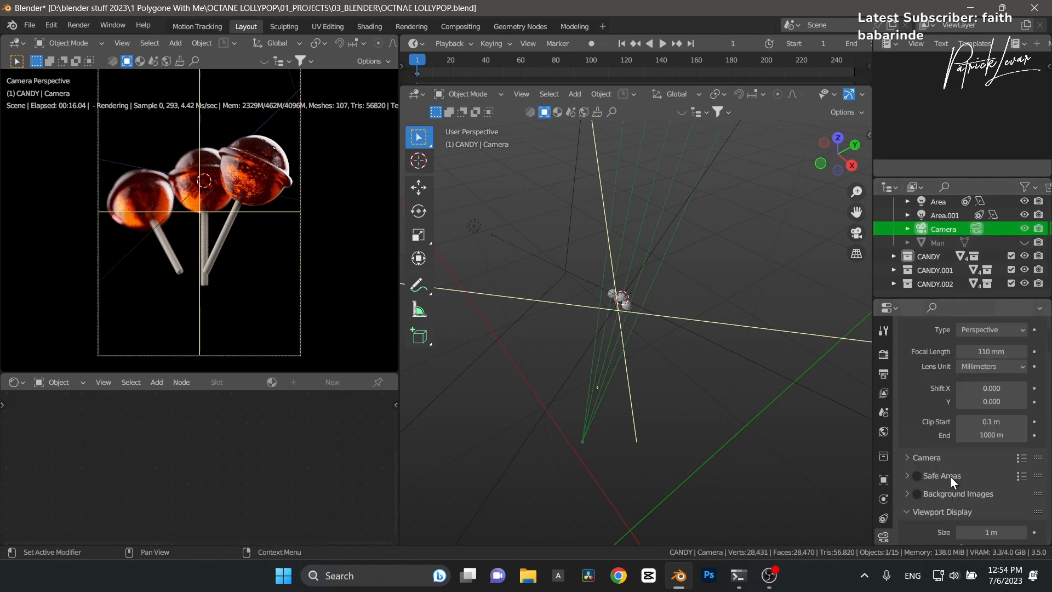
scroll(950, 475, "down", 12)
scroll(942, 477, "down", 15)
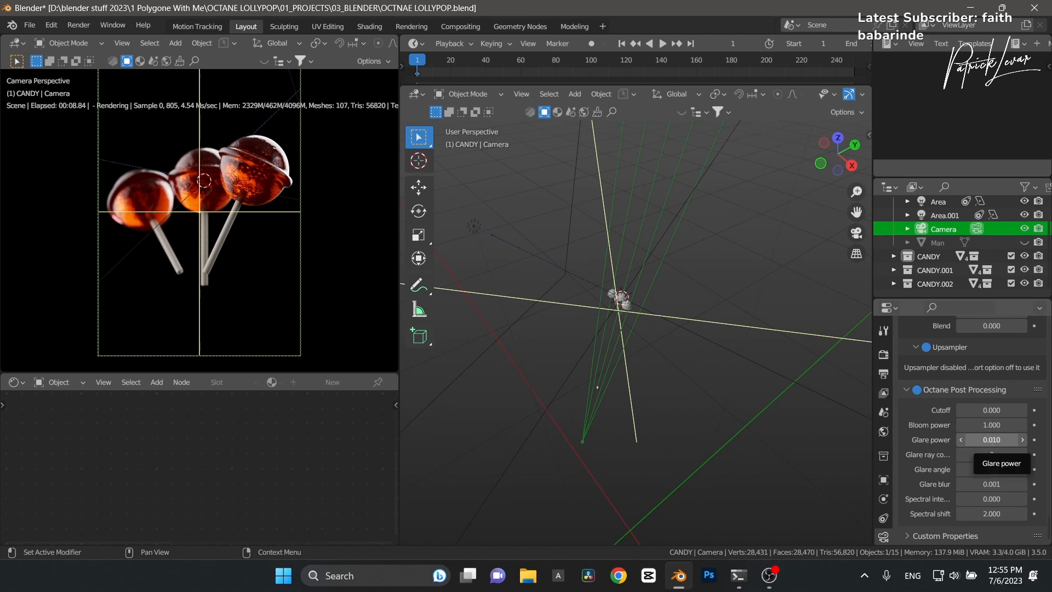
left_click(991, 440)
type("0.01")
key("BackSpace")
key("BackSpace")
key("BackSpace")
key("BackSpace")
type("25")
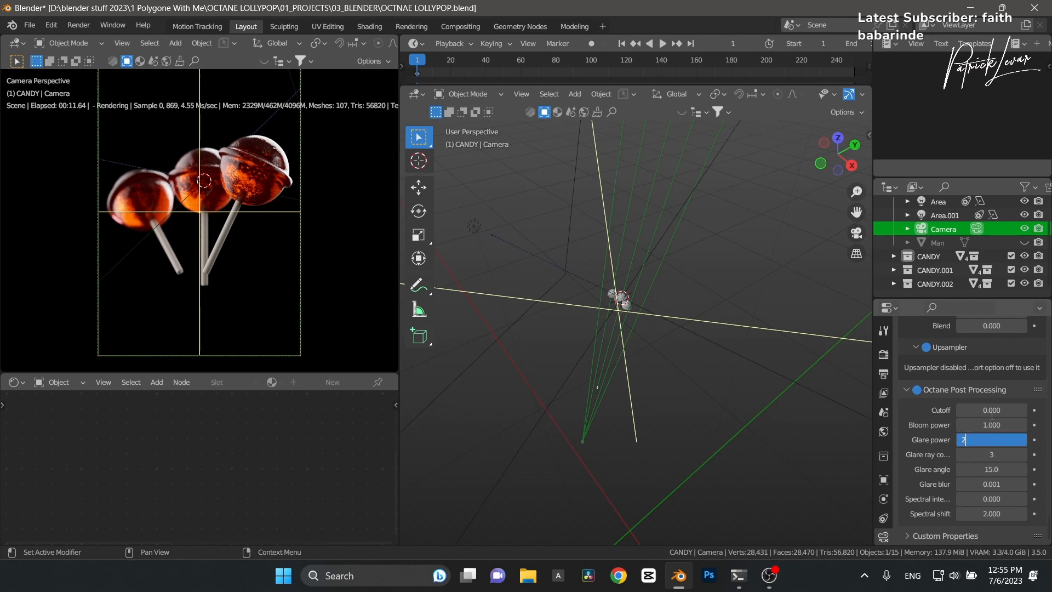
key("Return")
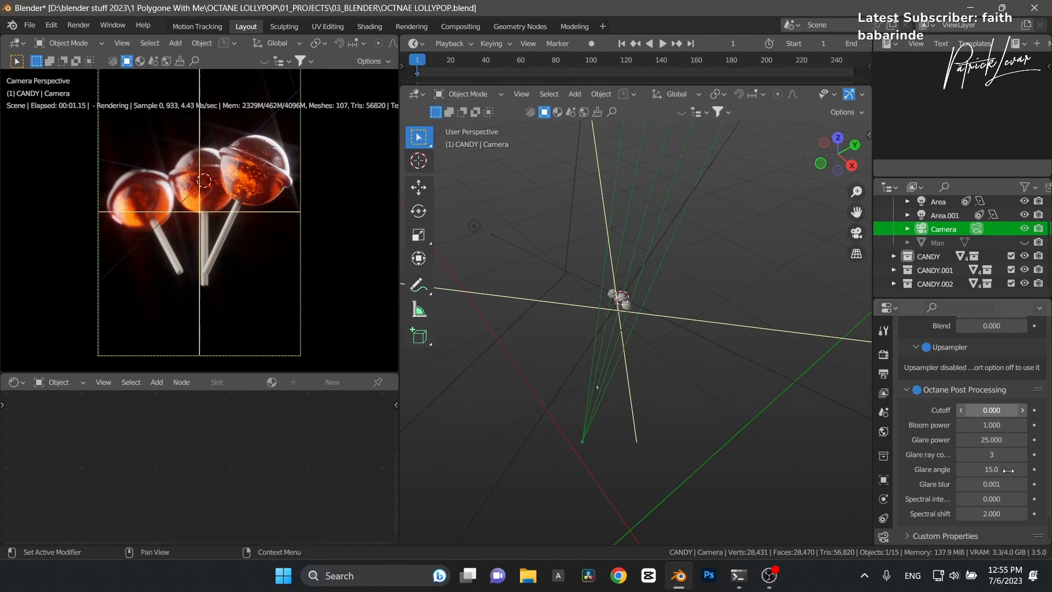
Step: Set the camera's Bloom power in Octane Post Processing to 50
left_click(993, 424)
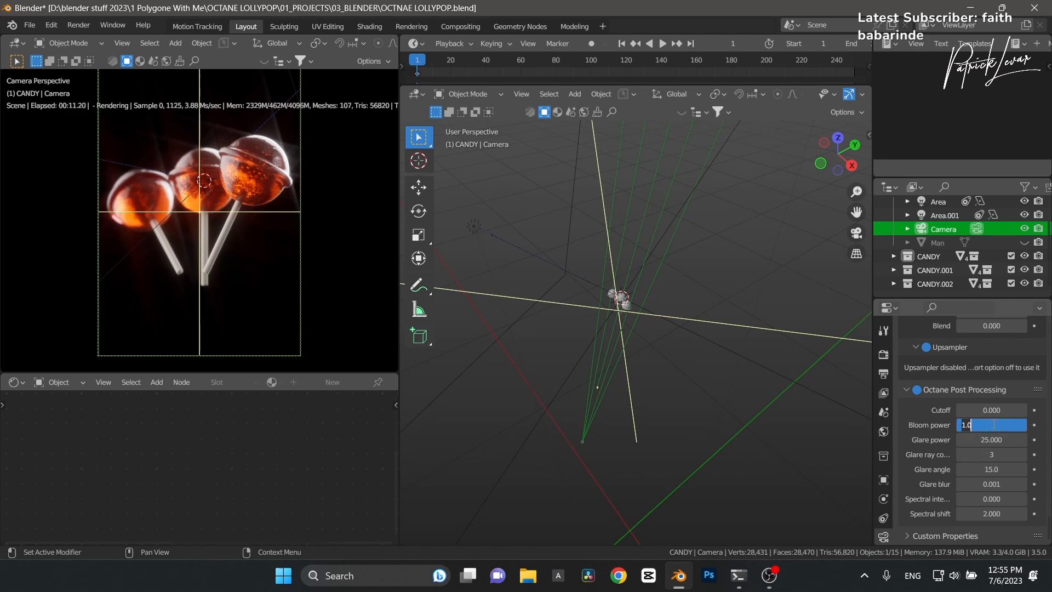
type("50")
key("Return")
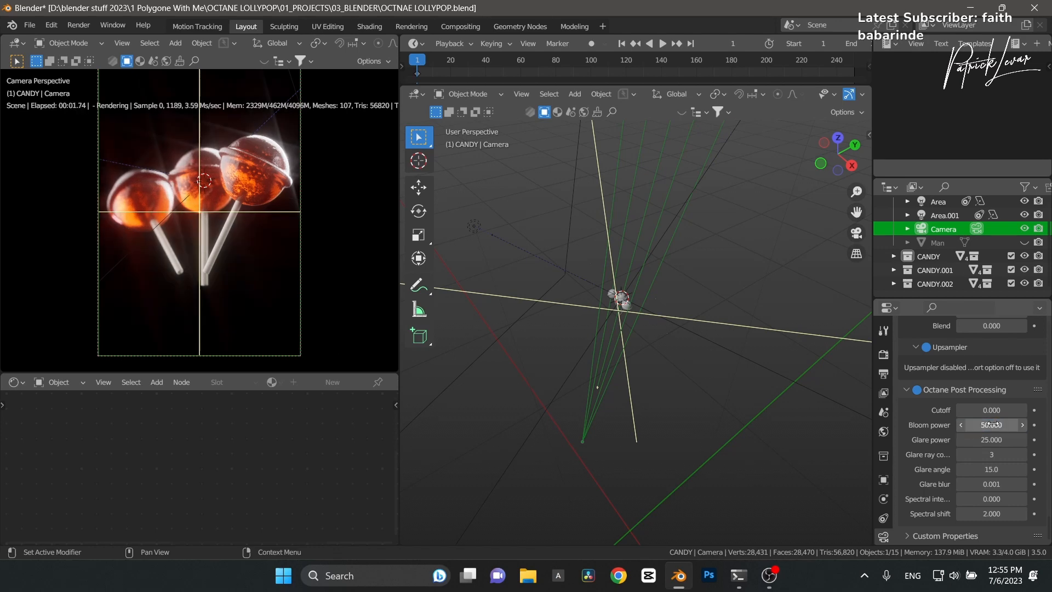
Step: Set the Cutoff in the camera's Octane Post Processing settings to 0.5
left_click(992, 410)
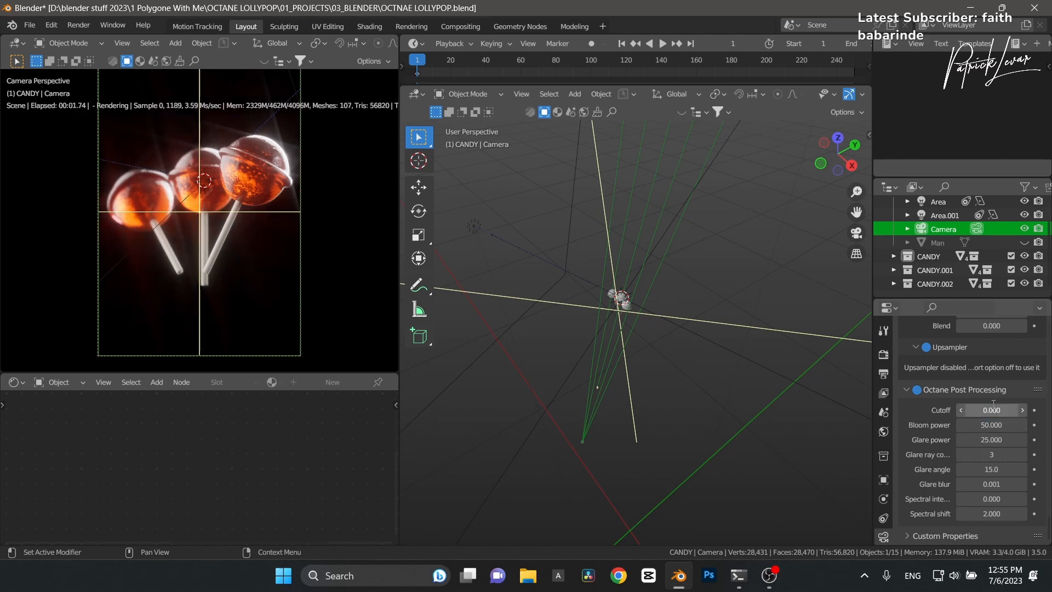
type("0.4")
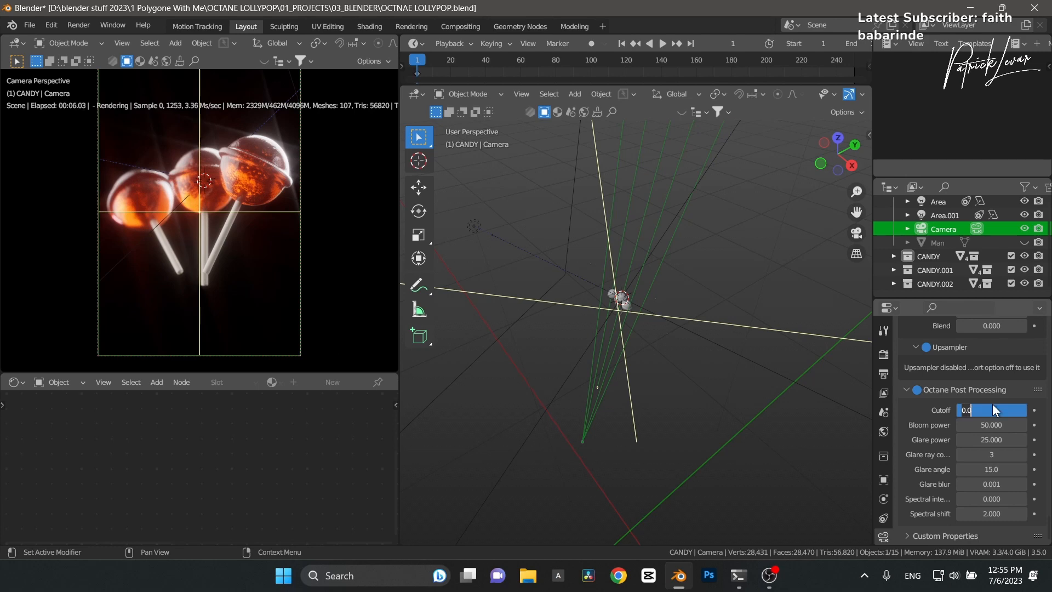
key("Return")
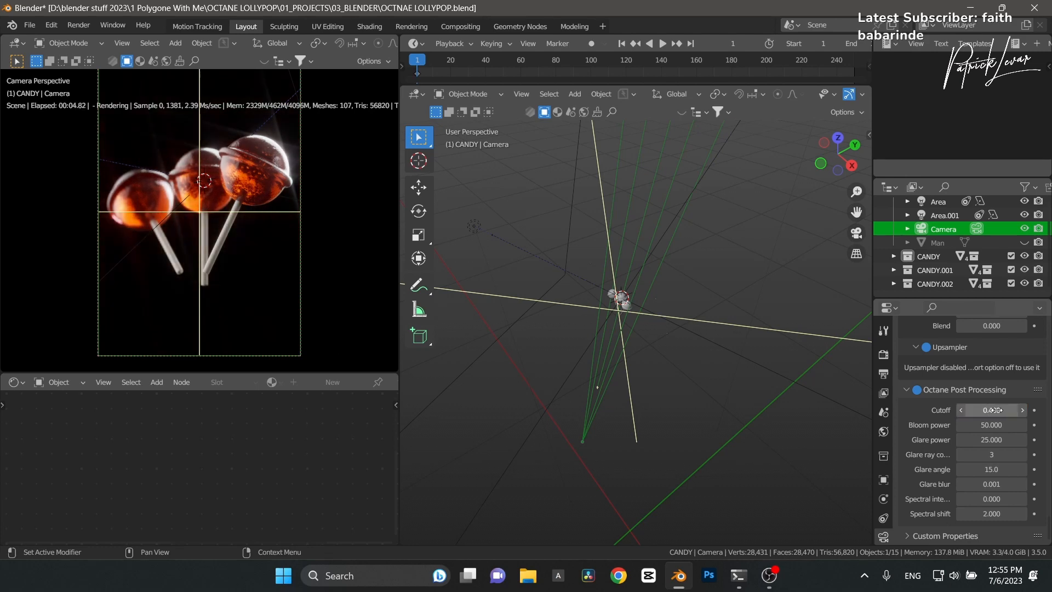
left_click_drag(996, 410, 1002, 410)
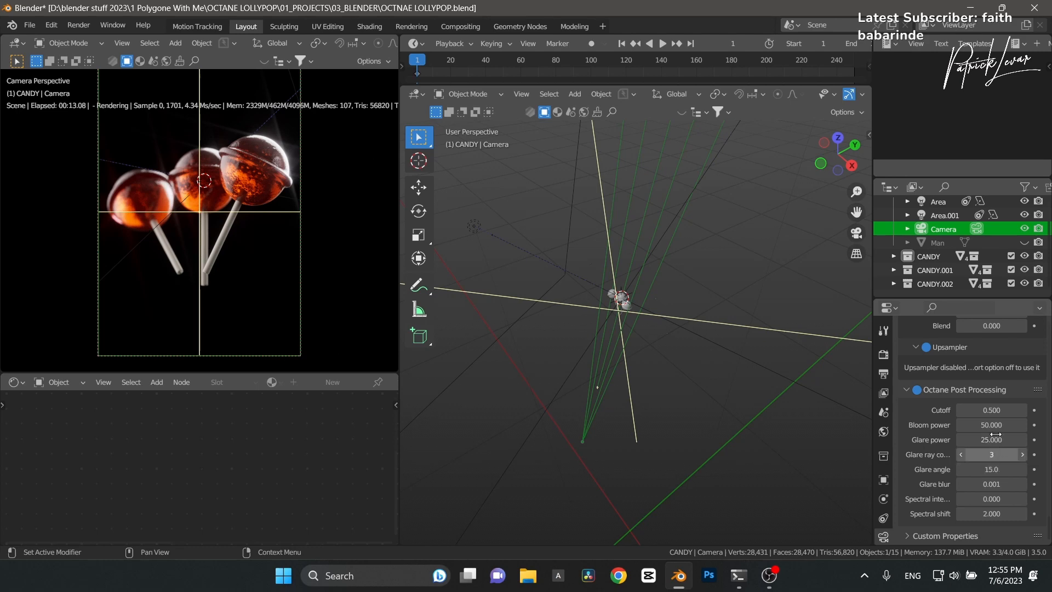
Step: Set the camera's Bloom power to 25 and re-enter the Glare power as 25
left_click(997, 425)
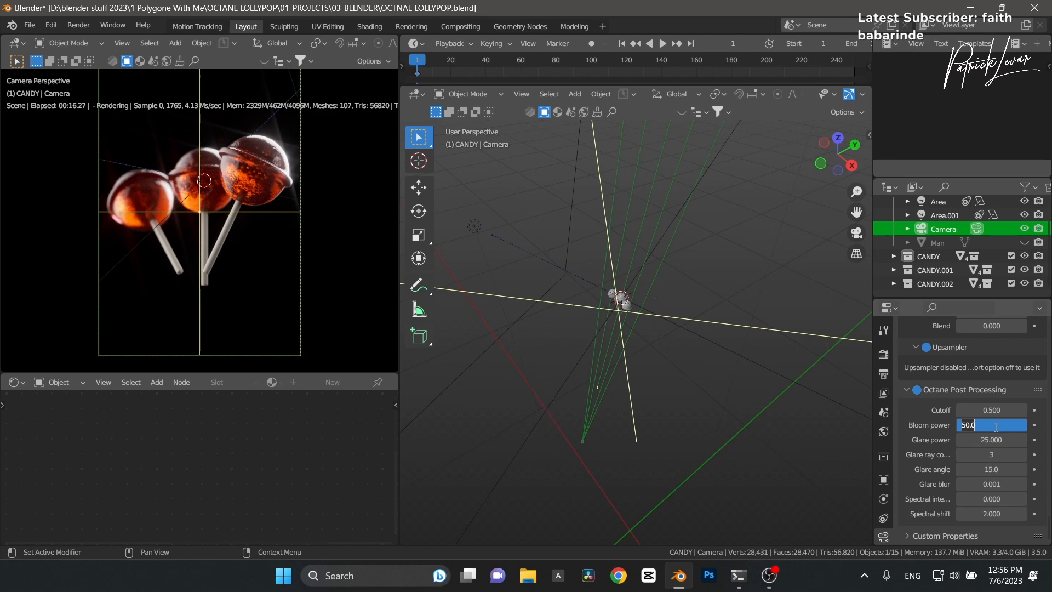
type("25")
left_click(998, 438)
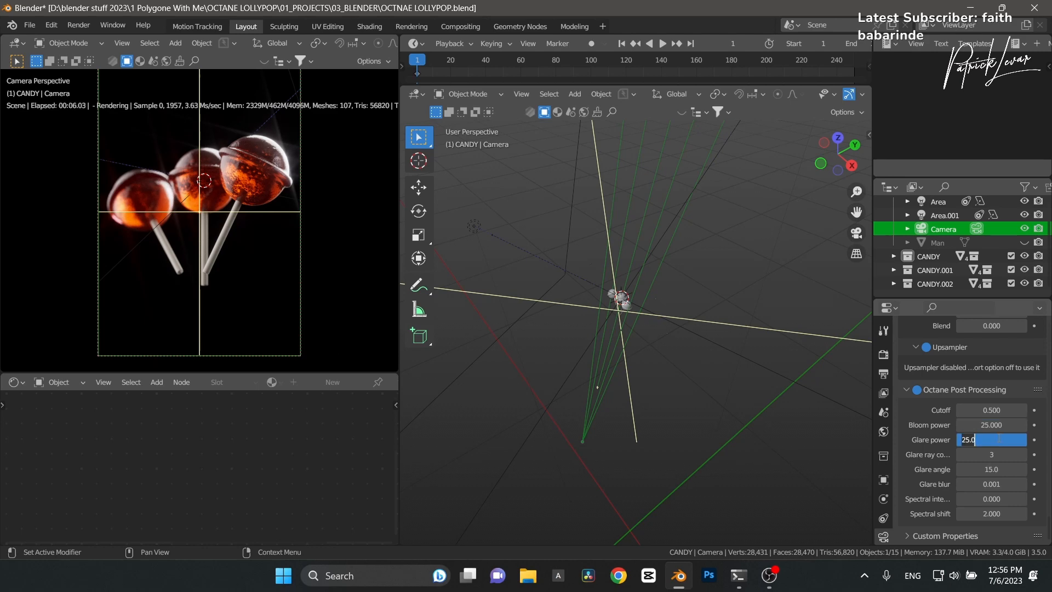
type("25.000")
key("Return")
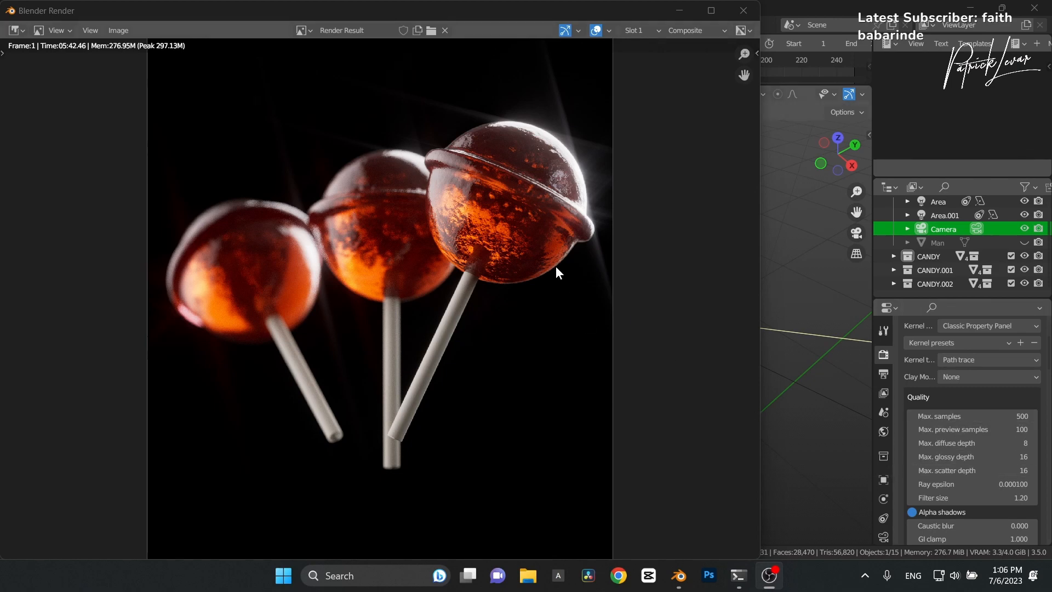
Step: Examine the final render of the three lollipops, both the candy surface up close and the whole composition
scroll(555, 265, "up", 2)
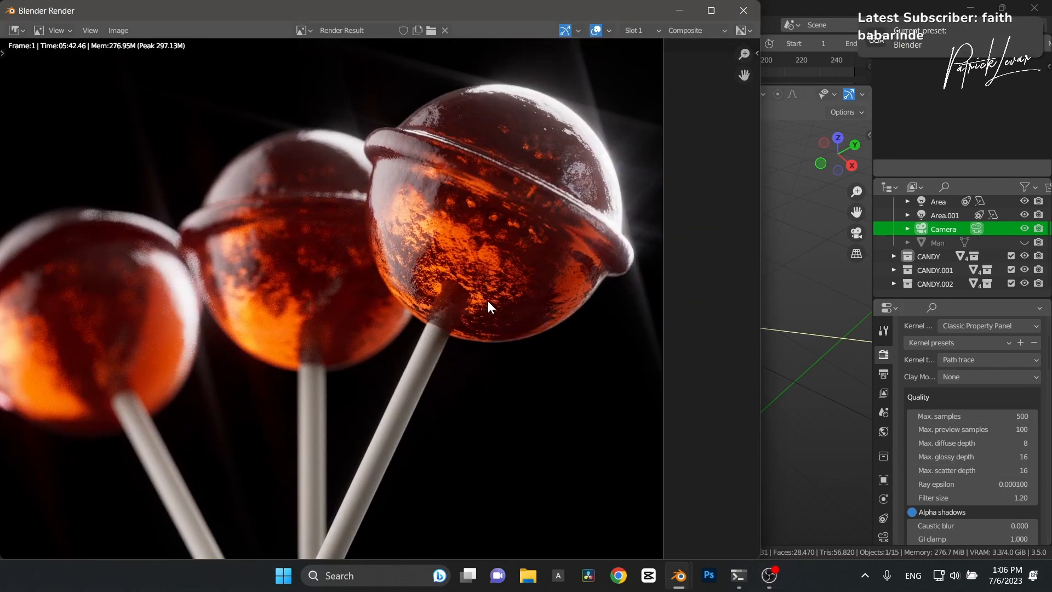
scroll(491, 298, "down", 4)
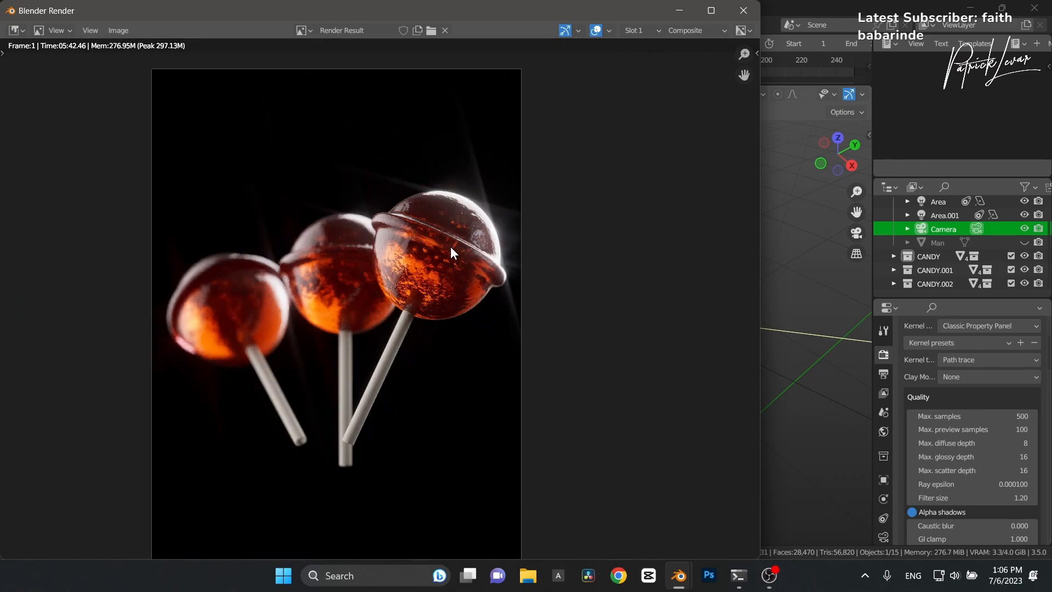
scroll(449, 259, "up", 2)
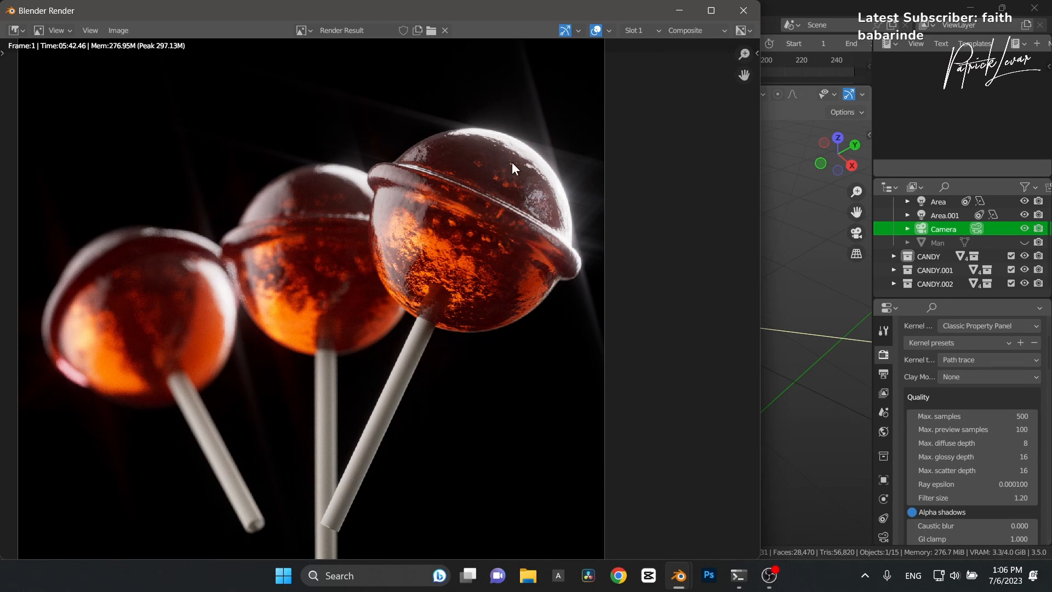
scroll(469, 208, "up", 1)
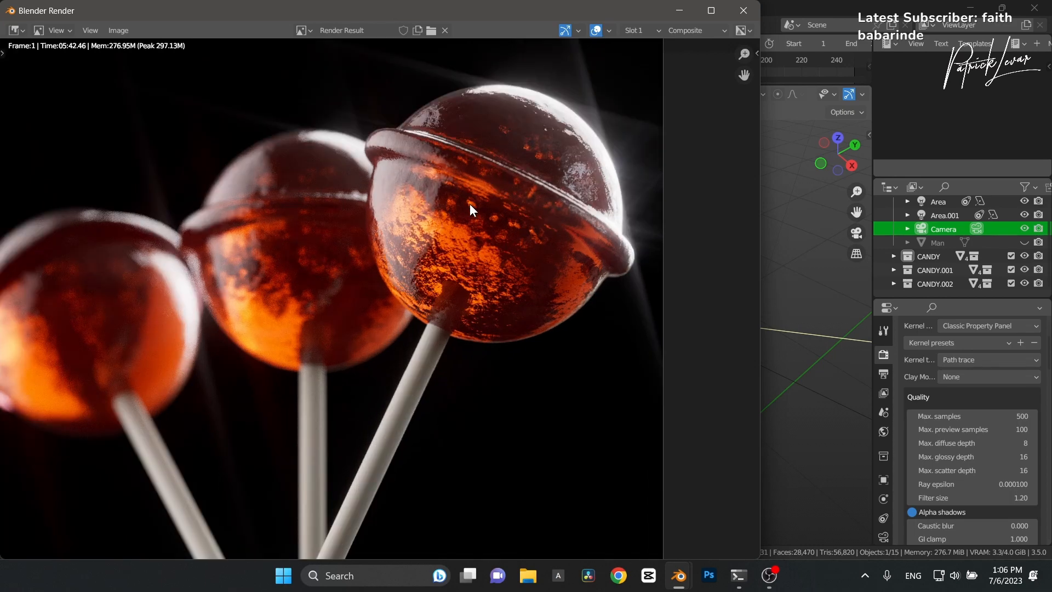
scroll(478, 192, "down", 2)
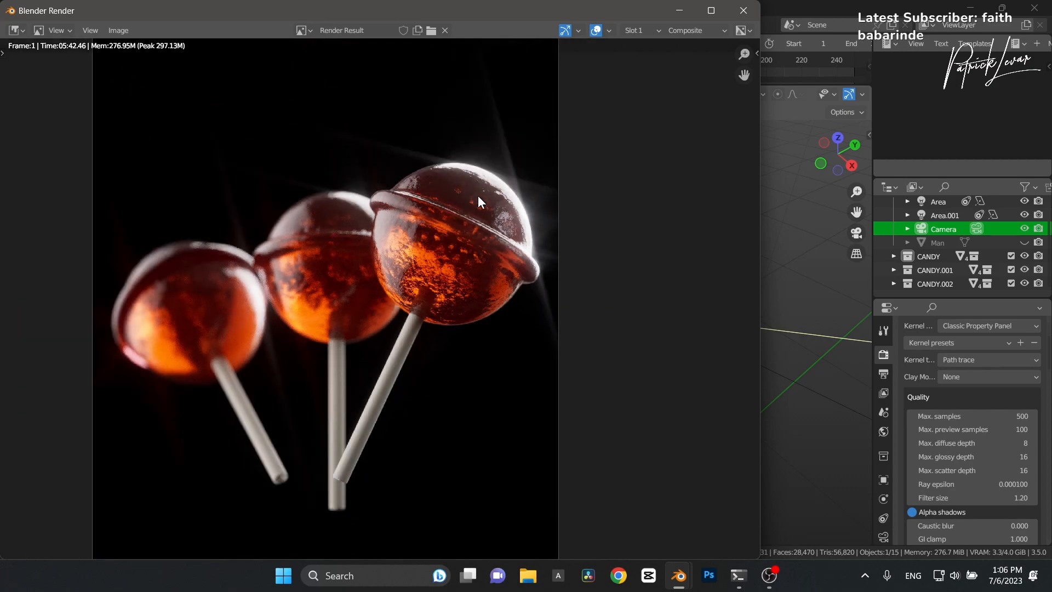
scroll(471, 199, "down", 1)
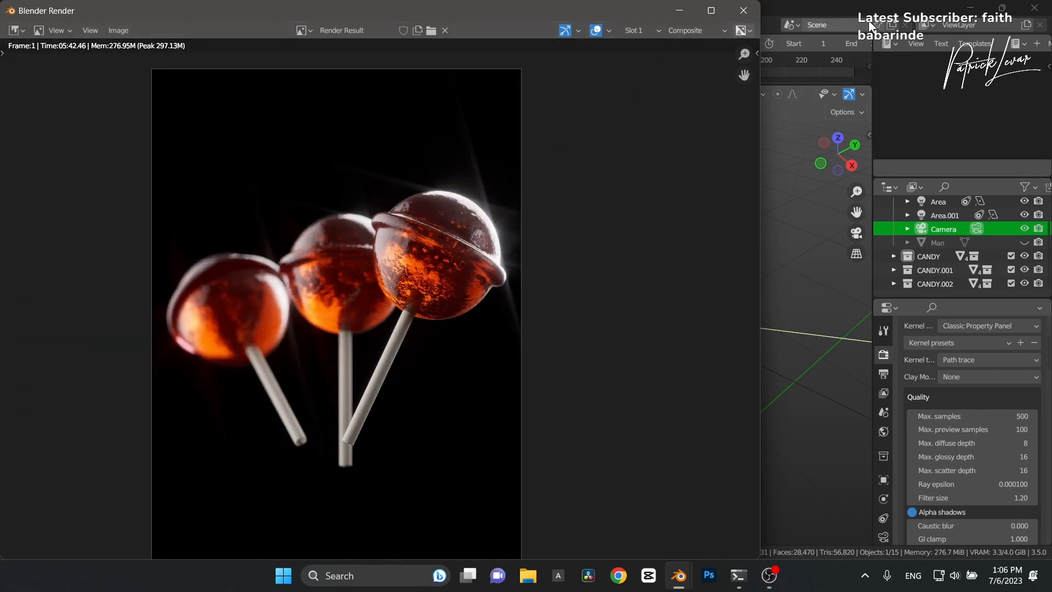
Step: Minimise the render window to look at the lollipop desktop wallpaper, and bring the Blender Render window back to compare the result
left_click(680, 11)
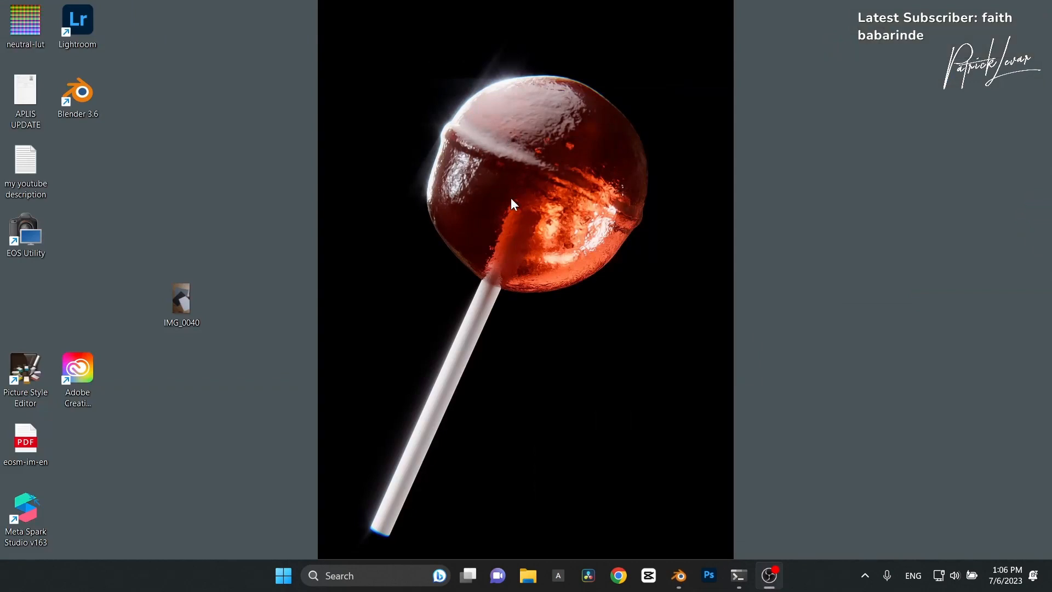
mouse_move(678, 574)
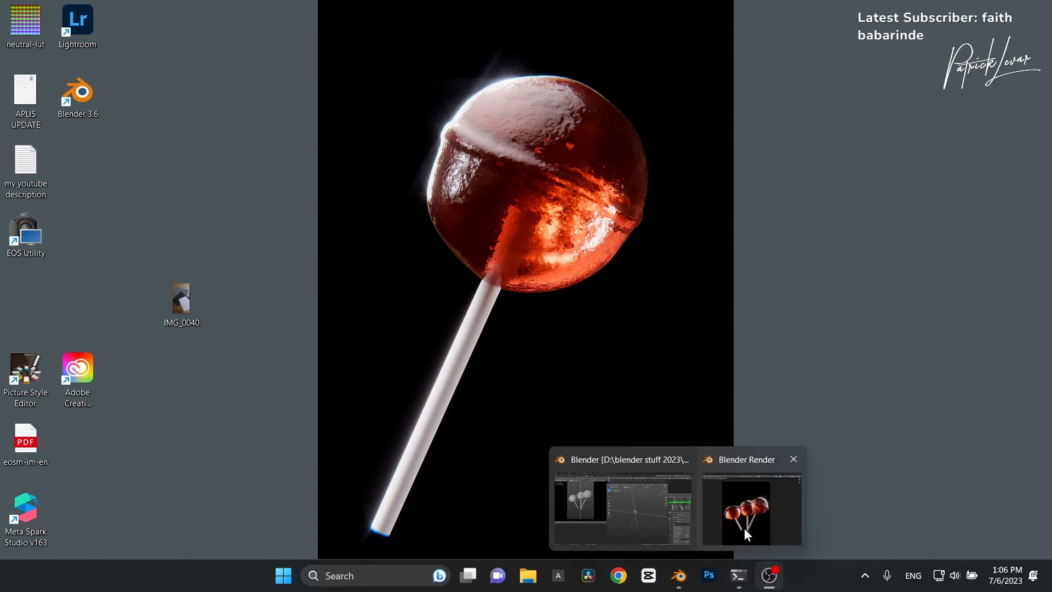
left_click(744, 528)
middle_click_drag(393, 309, 418, 327)
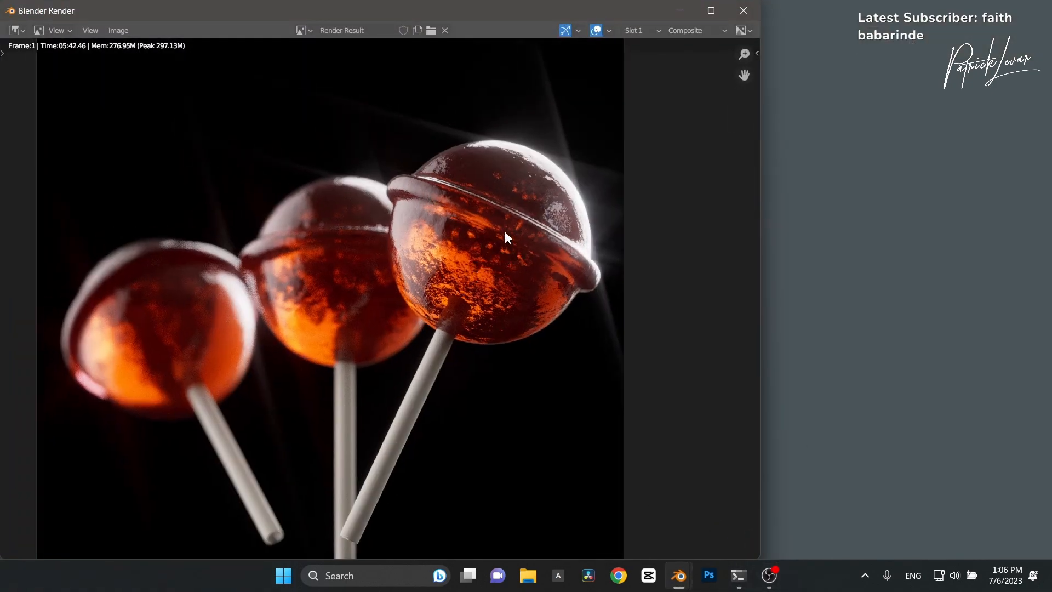
scroll(511, 199, "down", 2)
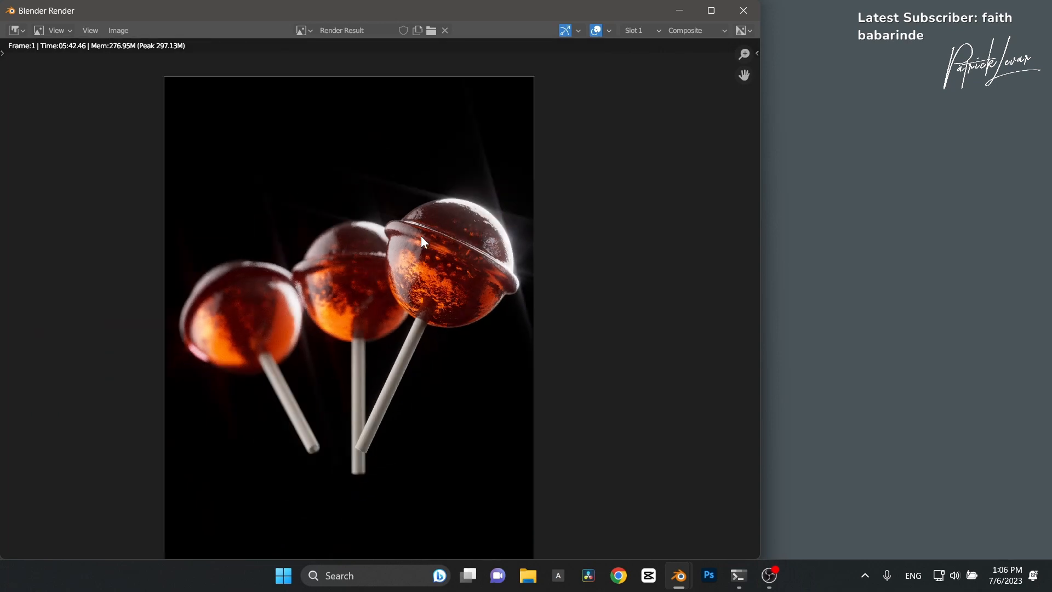
scroll(353, 258, "down", 2)
scroll(422, 277, "up", 3)
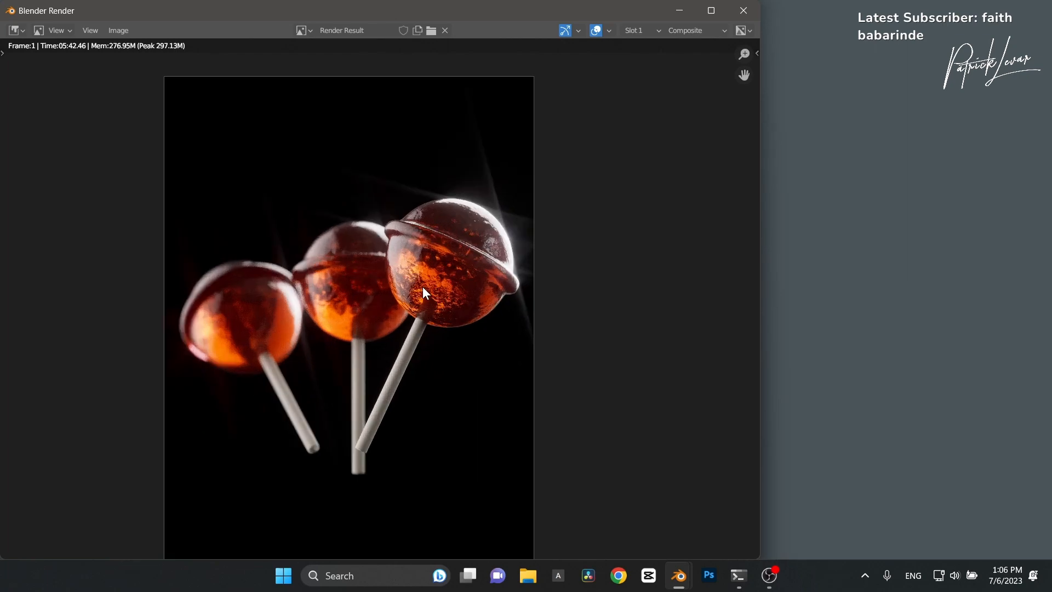